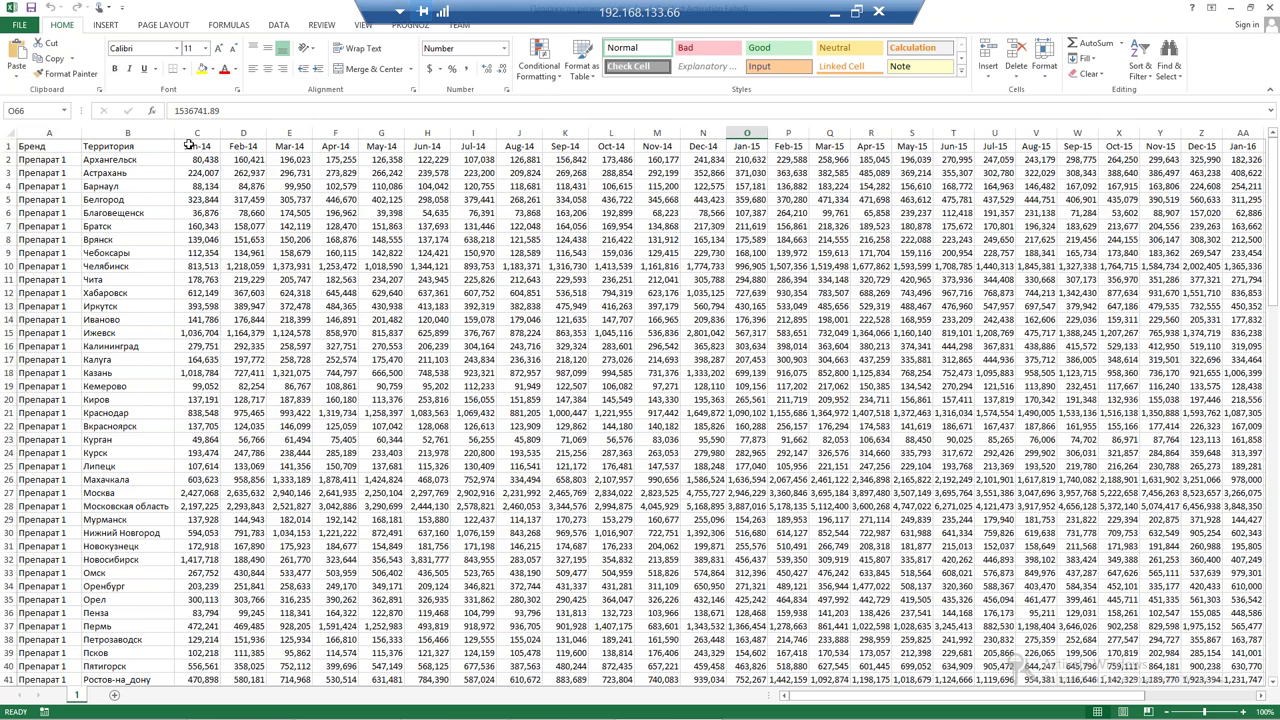
Highlight the early-2014 regional sales figures across several months, then clear the selection
{"action": "left_click_drag", "start_coordinate": [189, 145], "coordinate": [475, 172]}
{"action": "left_click_drag", "start_coordinate": [790, 195], "coordinate": [620, 245]}
{"action": "left_click", "coordinate": [615, 265]}
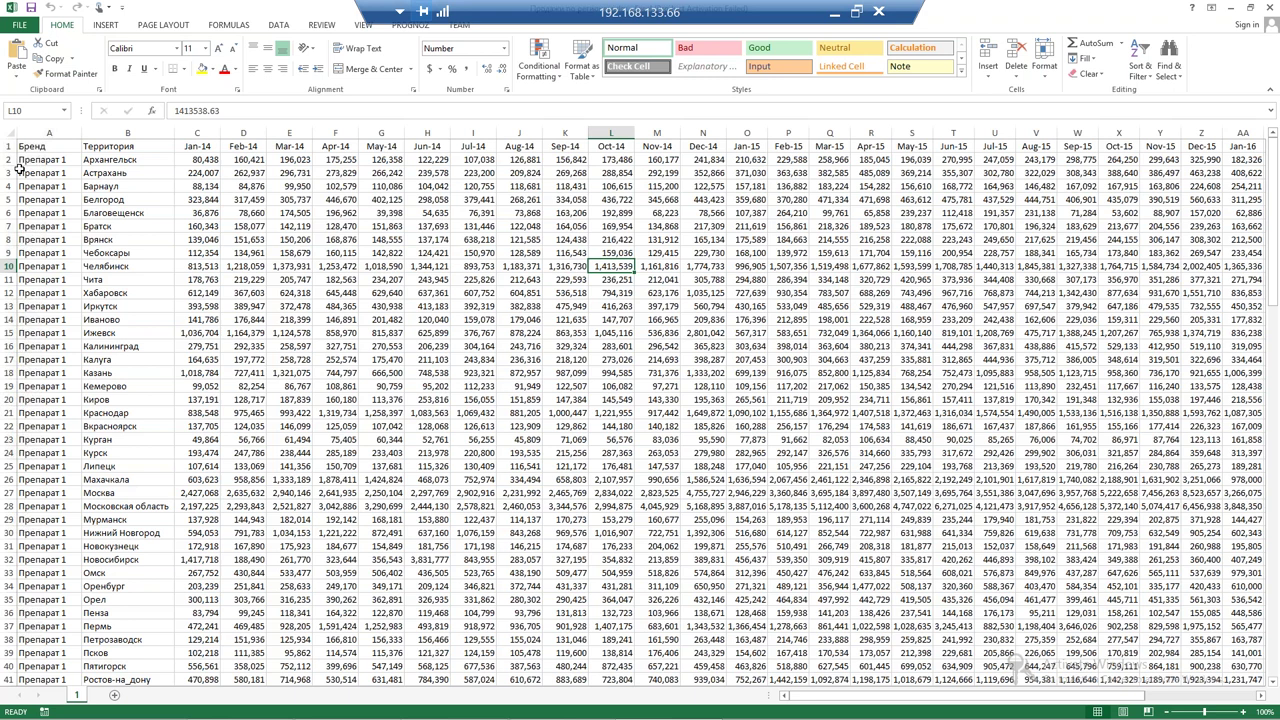
Scroll through Препарат 1's regional sales and switch to the Макропоказатели workbook with Ctrl+Tab
{"action": "scroll", "coordinate": [19, 170], "scroll_direction": "down", "scroll_amount": 1}
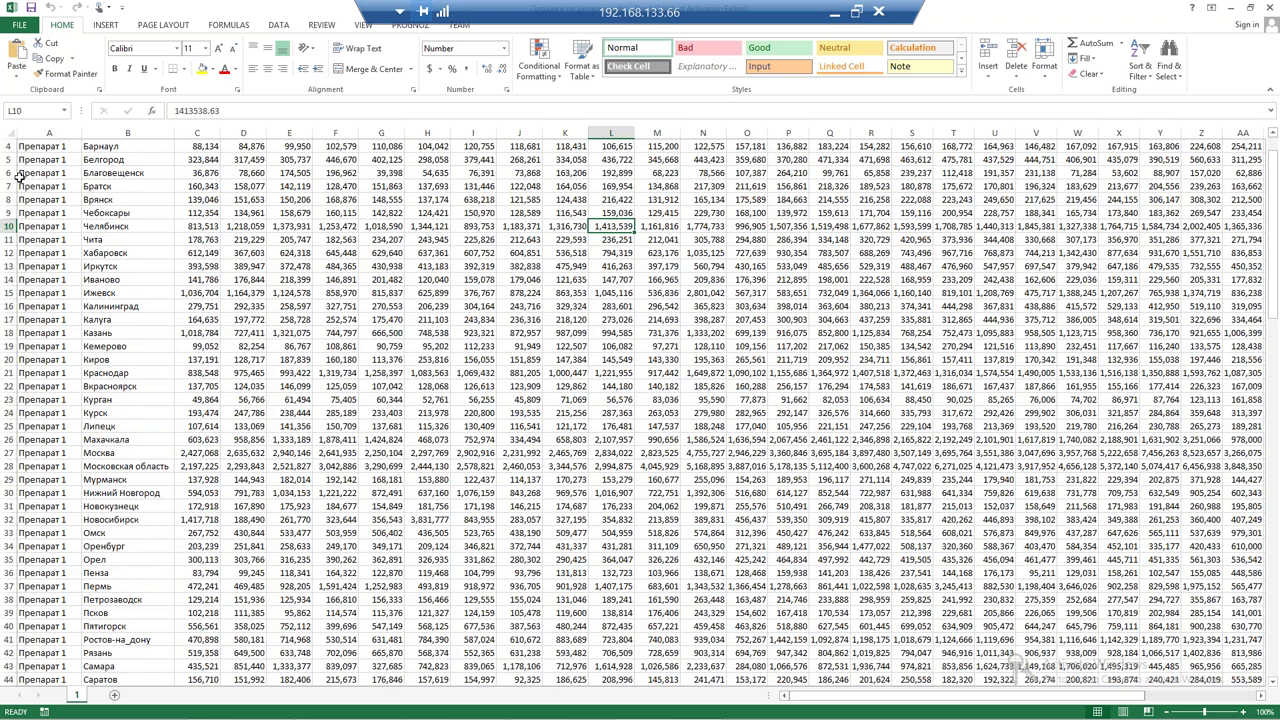
{"action": "scroll", "coordinate": [19, 172], "scroll_direction": "down", "scroll_amount": 16}
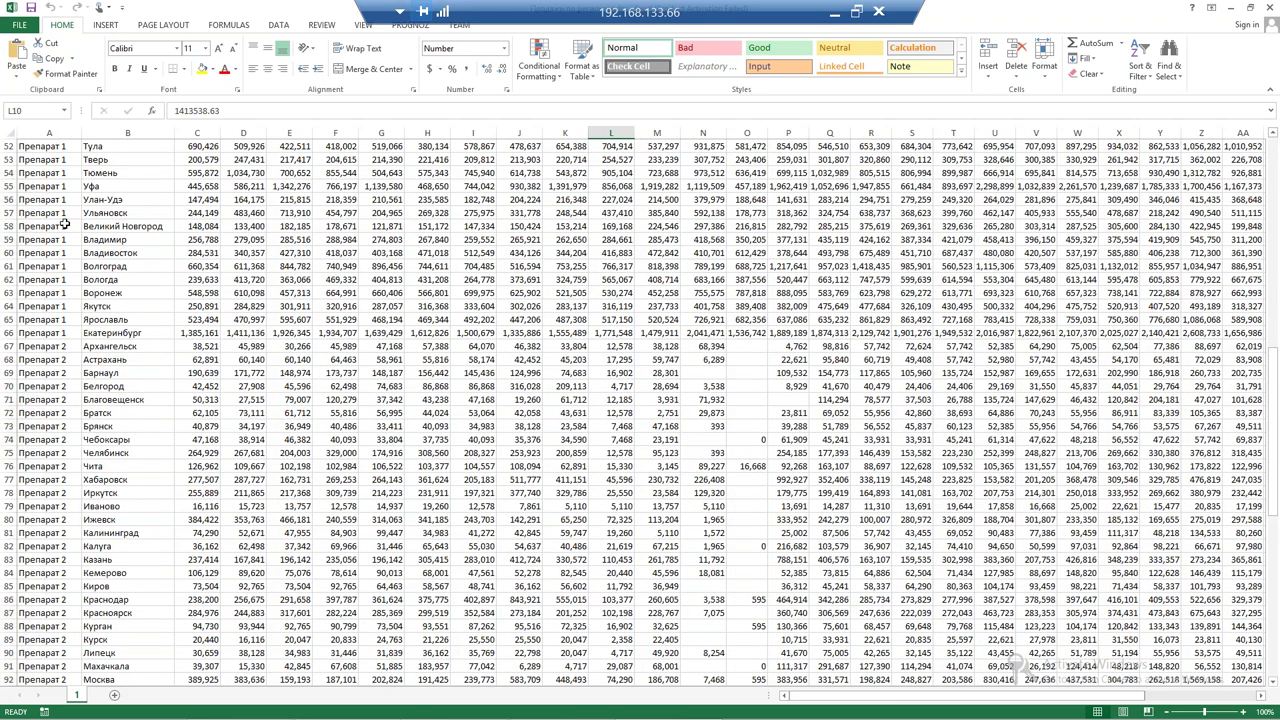
{"action": "scroll", "coordinate": [65, 224], "scroll_direction": "up", "scroll_amount": 17}
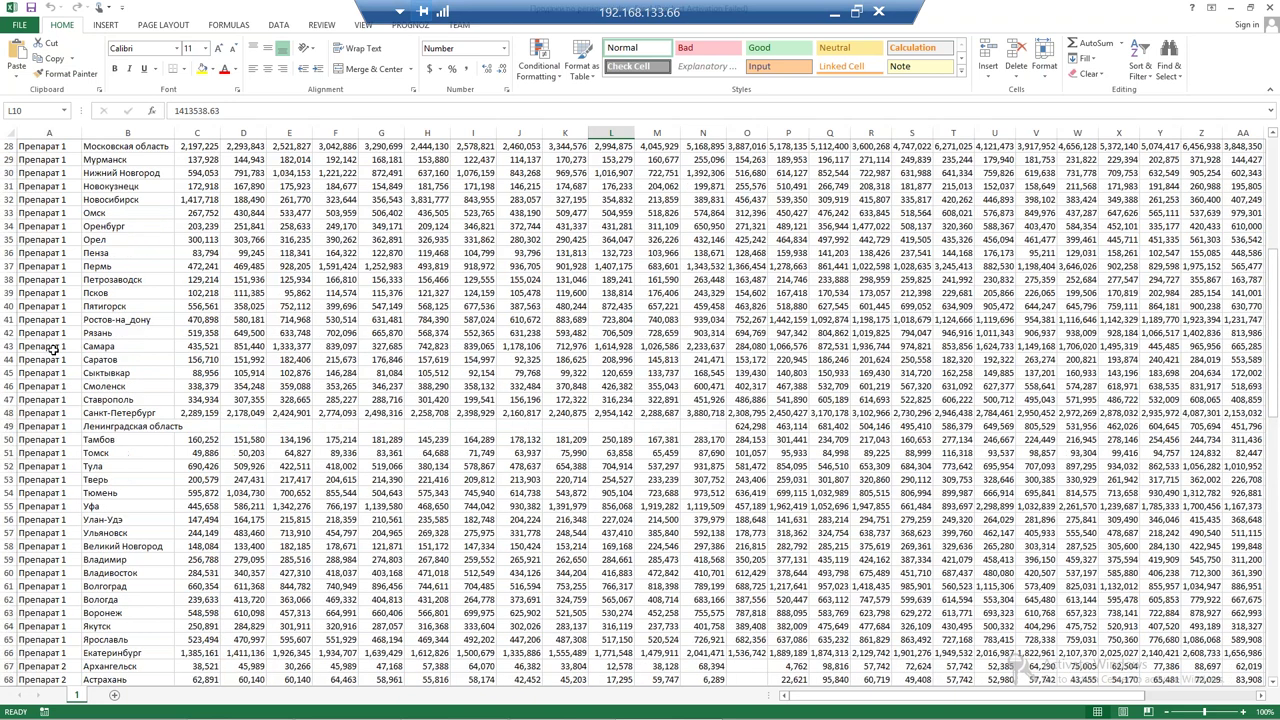
{"action": "scroll", "coordinate": [200, 286], "scroll_direction": "down", "scroll_amount": 1}
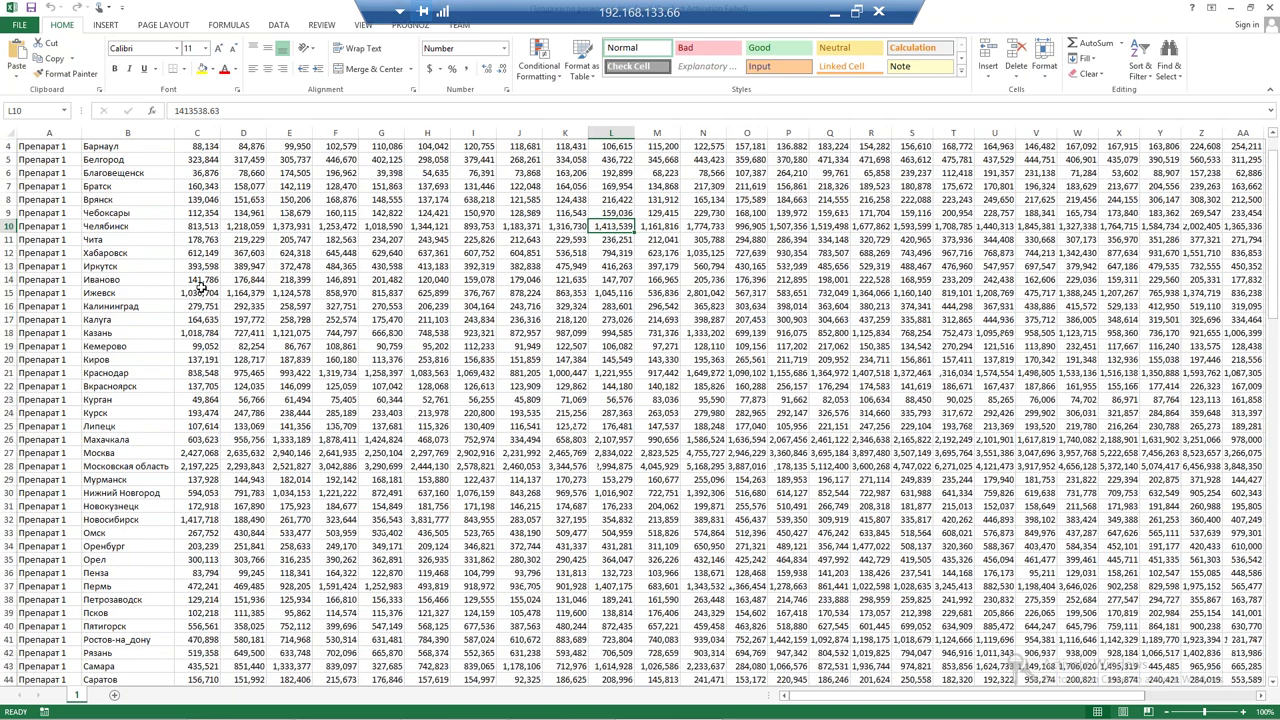
{"action": "scroll", "coordinate": [200, 286], "scroll_direction": "down", "scroll_amount": 6}
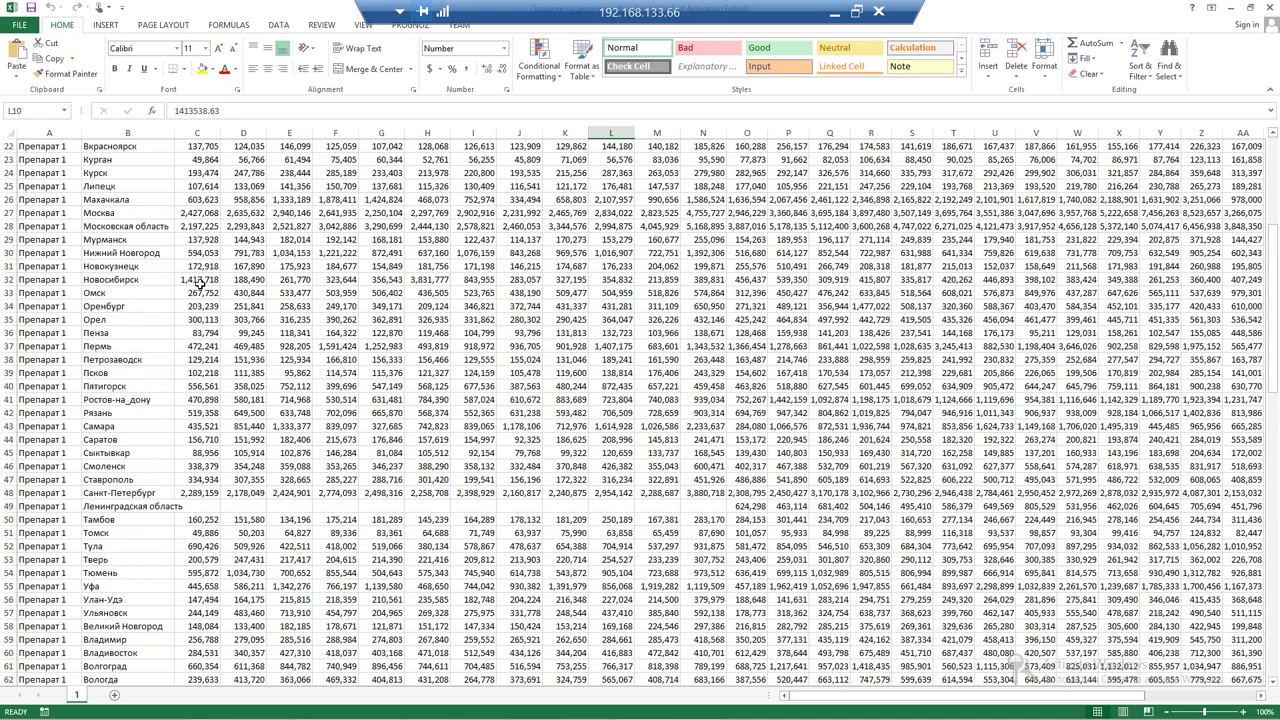
{"action": "scroll", "coordinate": [200, 284], "scroll_direction": "down", "scroll_amount": 13}
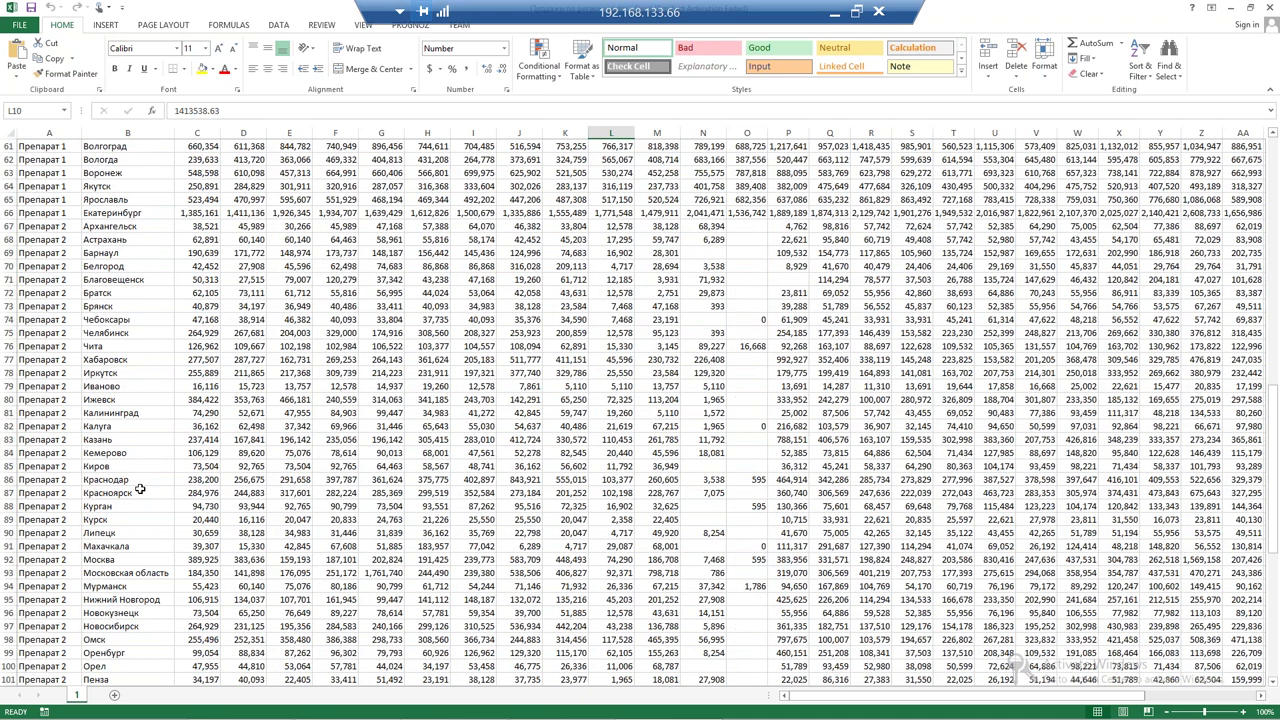
{"action": "key", "text": "ctrl+Tab"}
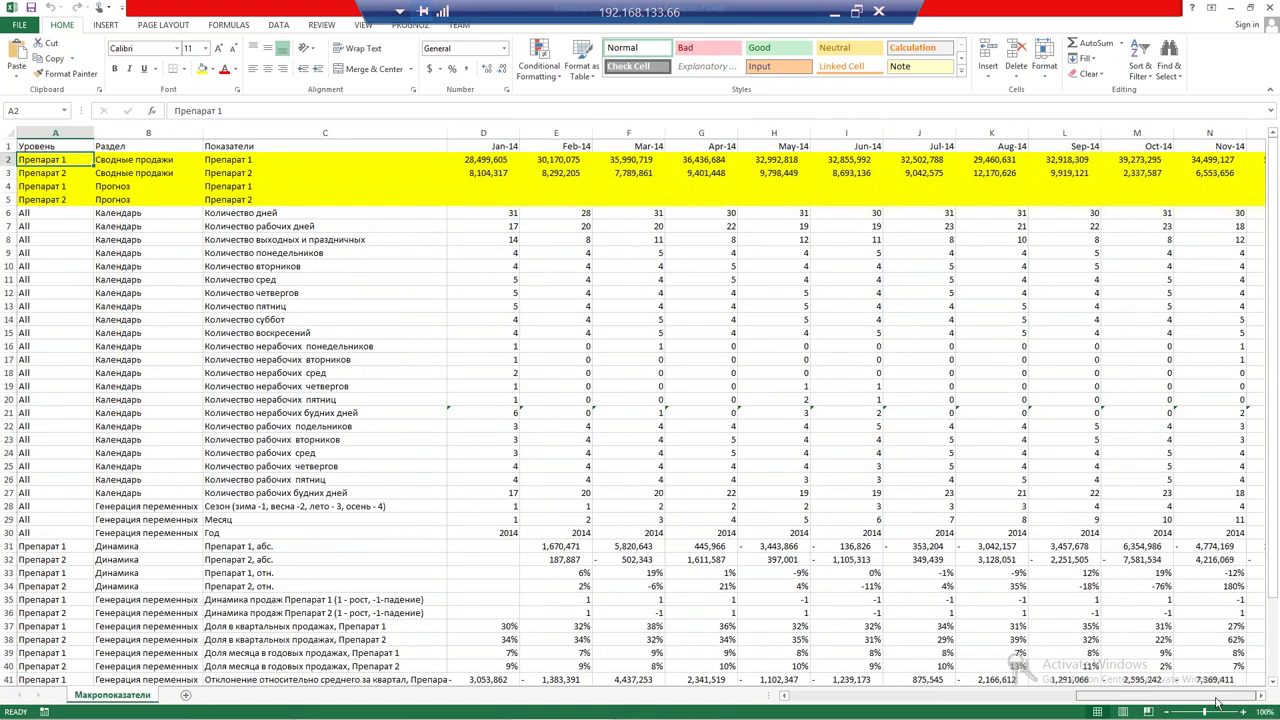
{"action": "left_click_drag", "start_coordinate": [1218, 703], "coordinate": [786, 697]}
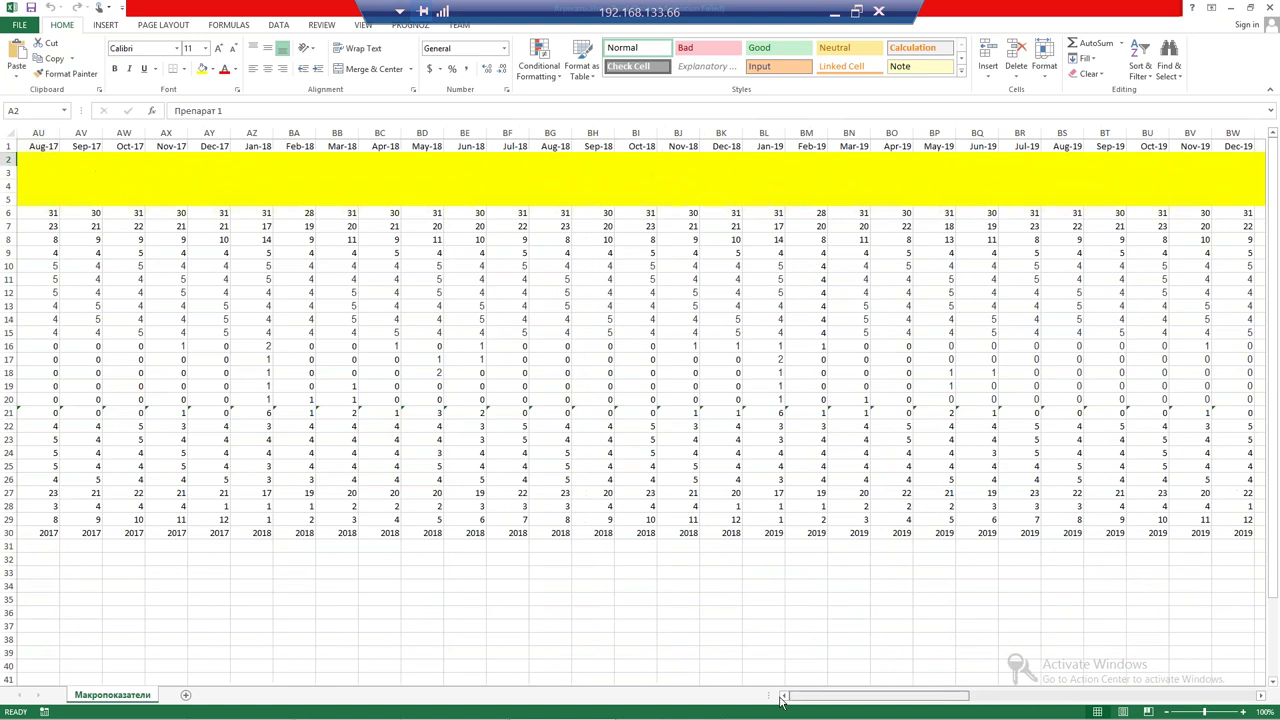
{"action": "scroll", "coordinate": [640, 400], "scroll_direction": "down", "scroll_amount": 3}
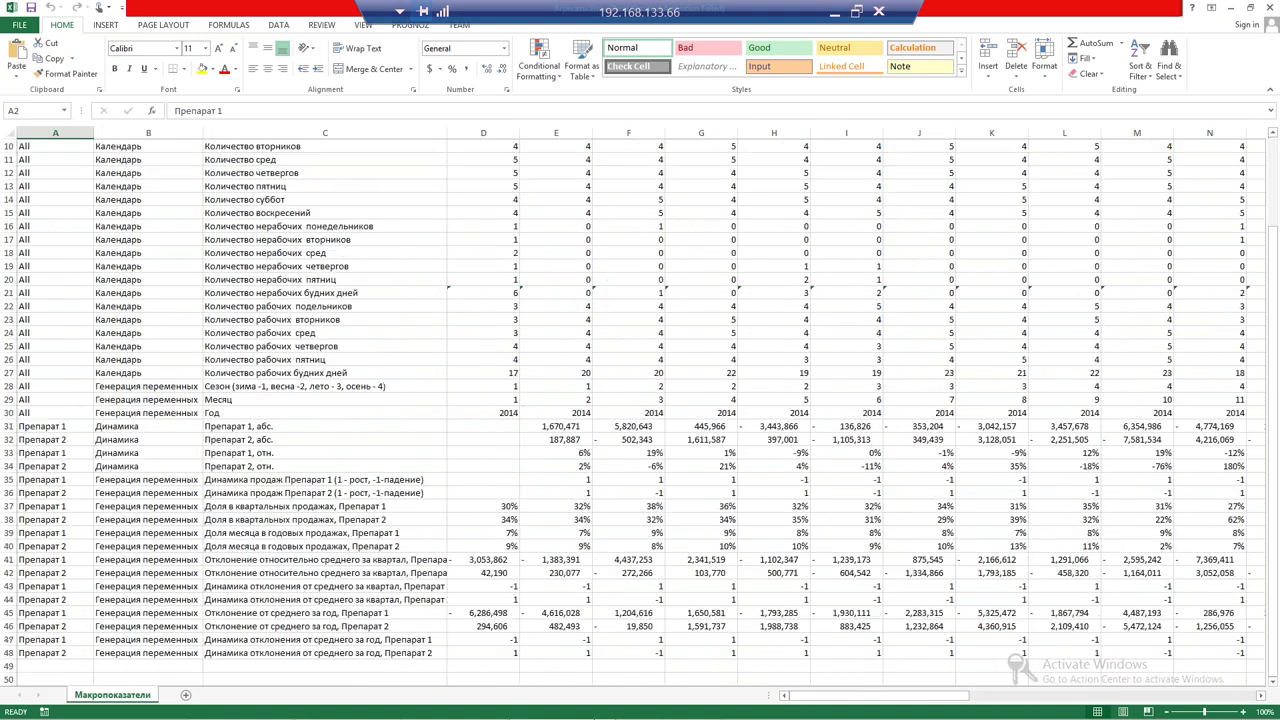
{"action": "scroll", "coordinate": [409, 278], "scroll_direction": "down", "scroll_amount": 3}
{"action": "scroll", "coordinate": [409, 278], "scroll_direction": "up", "scroll_amount": 6}
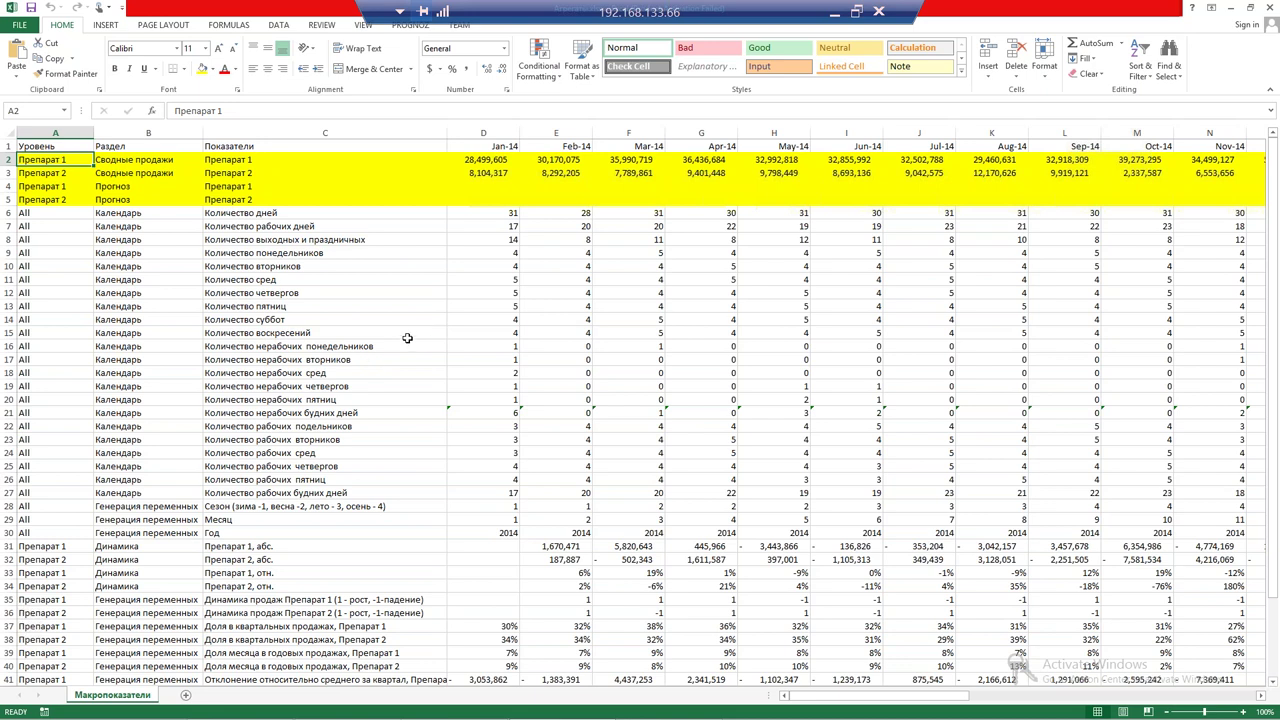
{"action": "scroll", "coordinate": [196, 274], "scroll_direction": "down", "scroll_amount": 6}
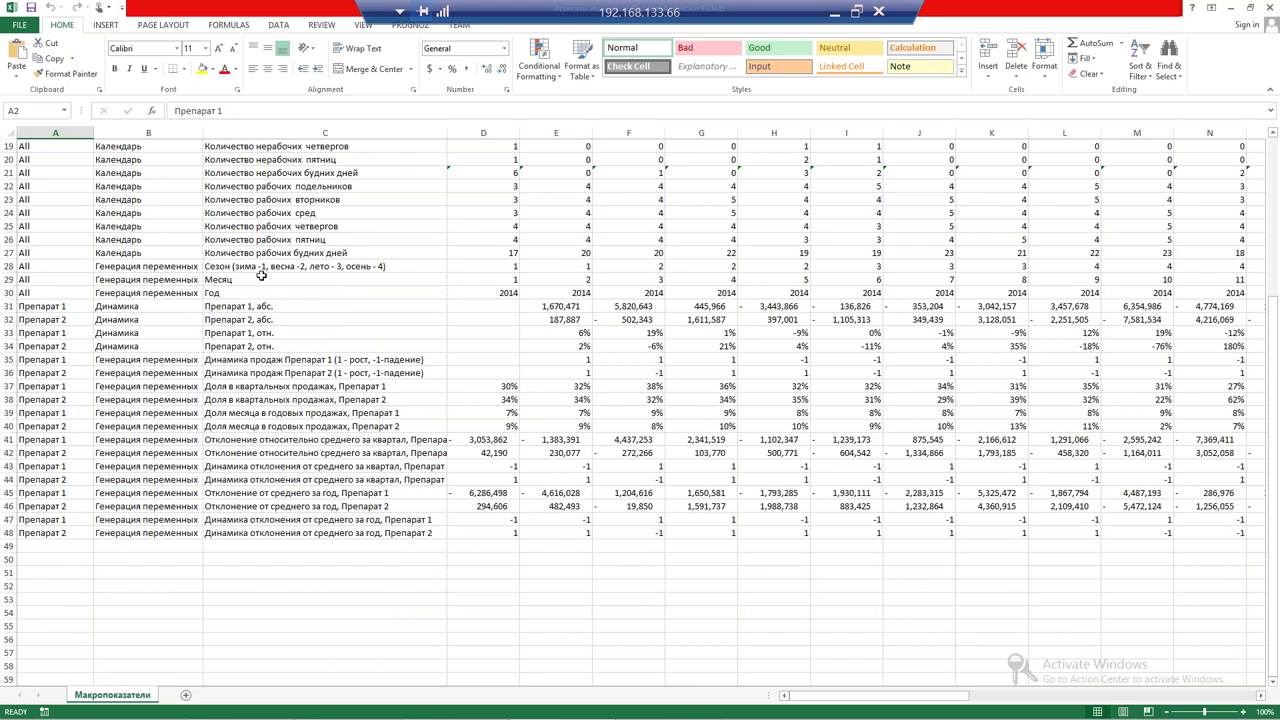
{"action": "scroll", "coordinate": [371, 163], "scroll_direction": "up", "scroll_amount": 6}
{"action": "left_click_drag", "start_coordinate": [371, 160], "coordinate": [375, 172]}
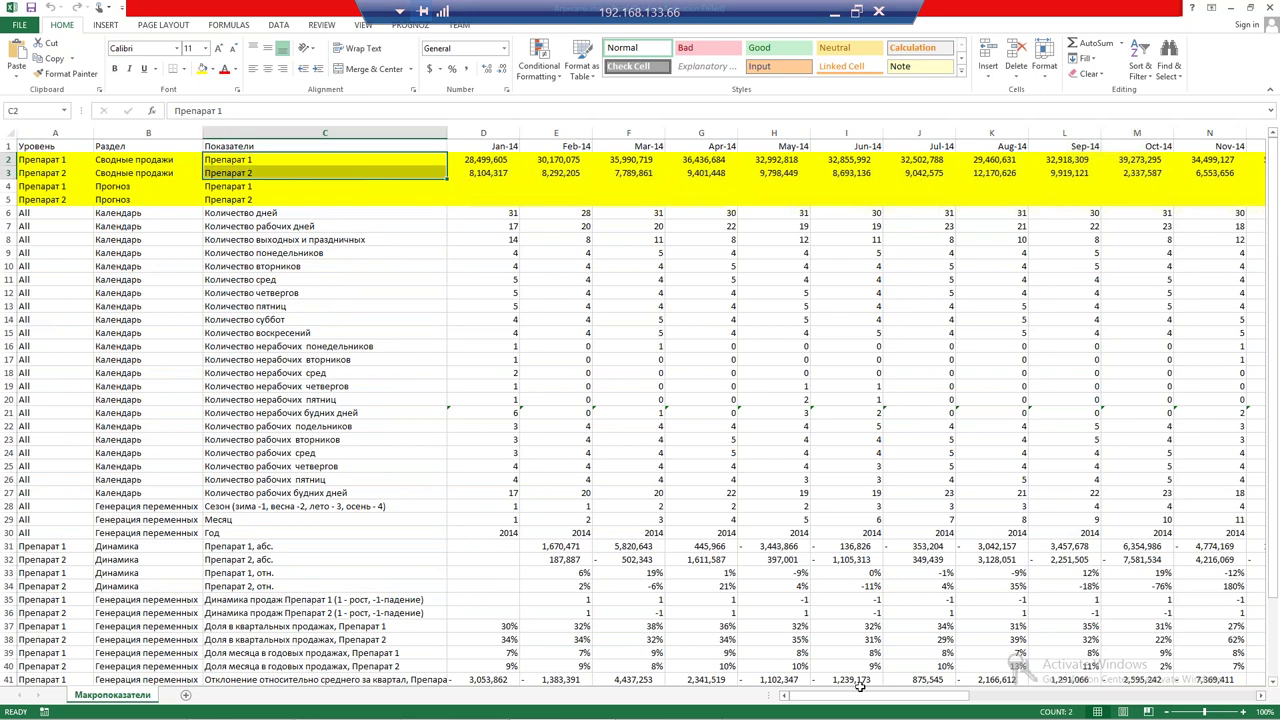
{"action": "left_click_drag", "start_coordinate": [862, 696], "coordinate": [726, 686]}
{"action": "left_click", "coordinate": [152, 213]}
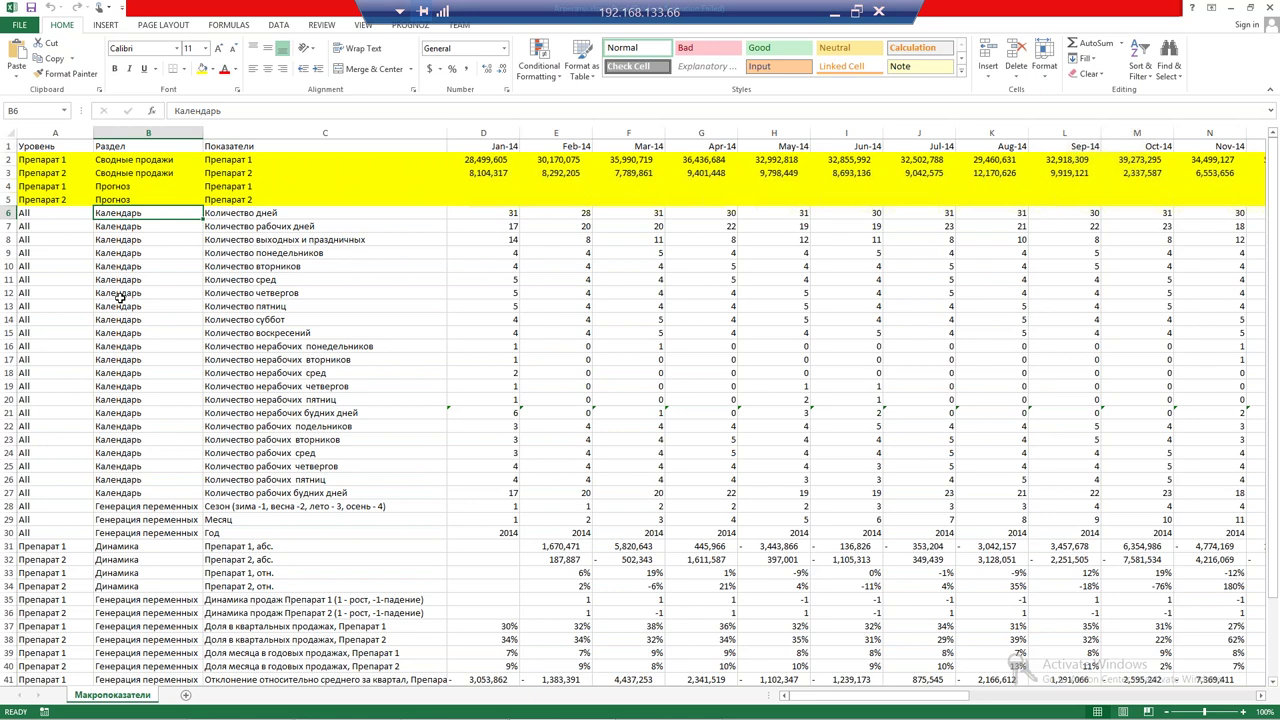
{"action": "left_click", "coordinate": [477, 215]}
{"action": "left_click_drag", "start_coordinate": [1010, 697], "coordinate": [1148, 683]}
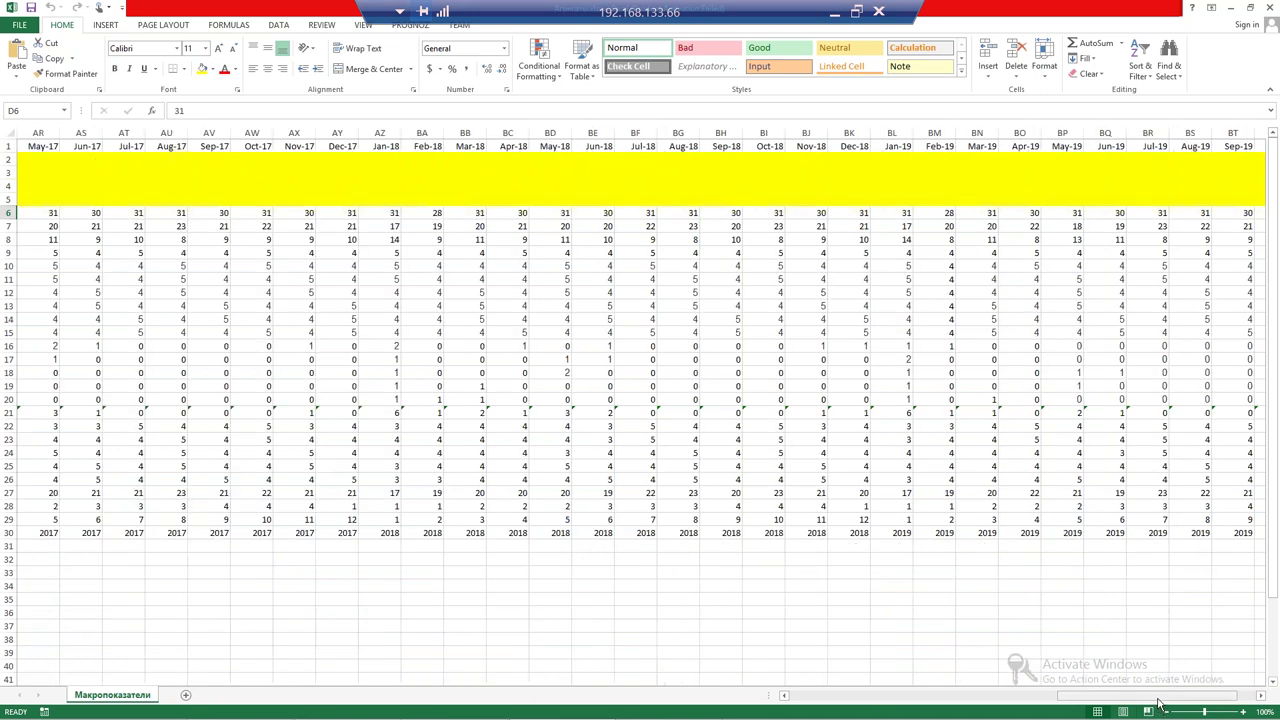
{"action": "left_click_drag", "start_coordinate": [1222, 703], "coordinate": [657, 674]}
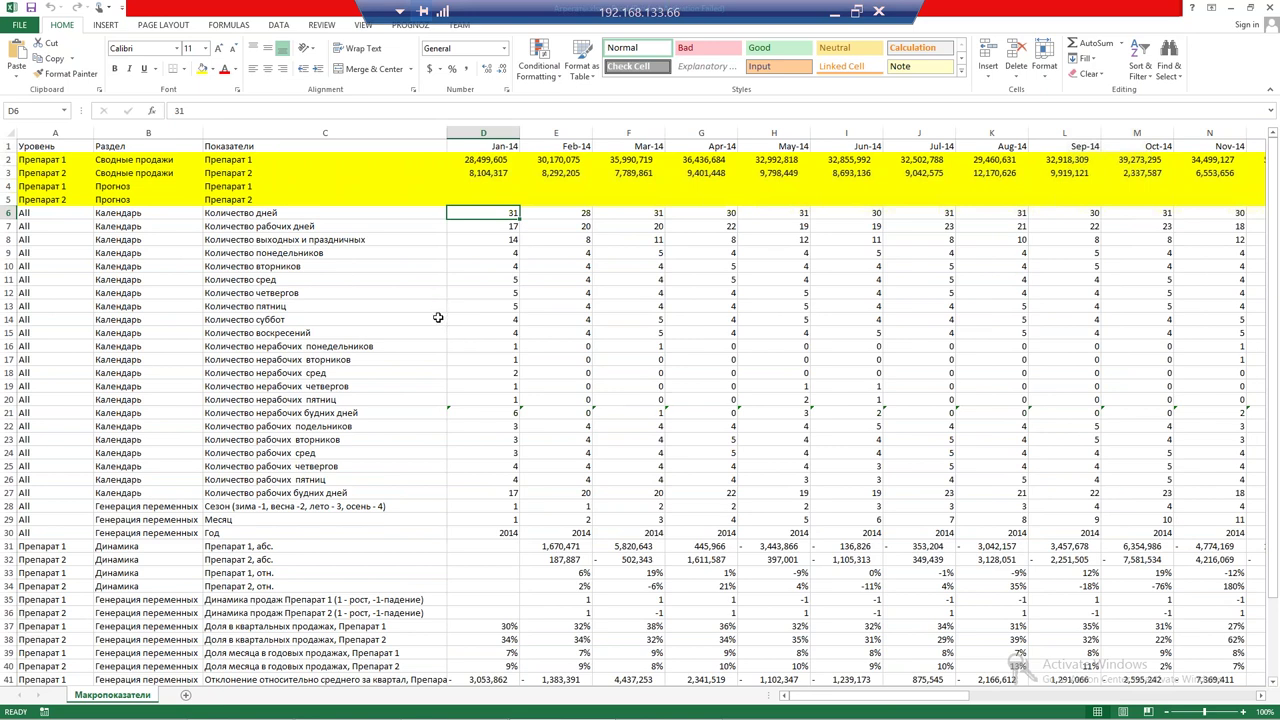
{"action": "scroll", "coordinate": [438, 317], "scroll_direction": "down", "scroll_amount": 1}
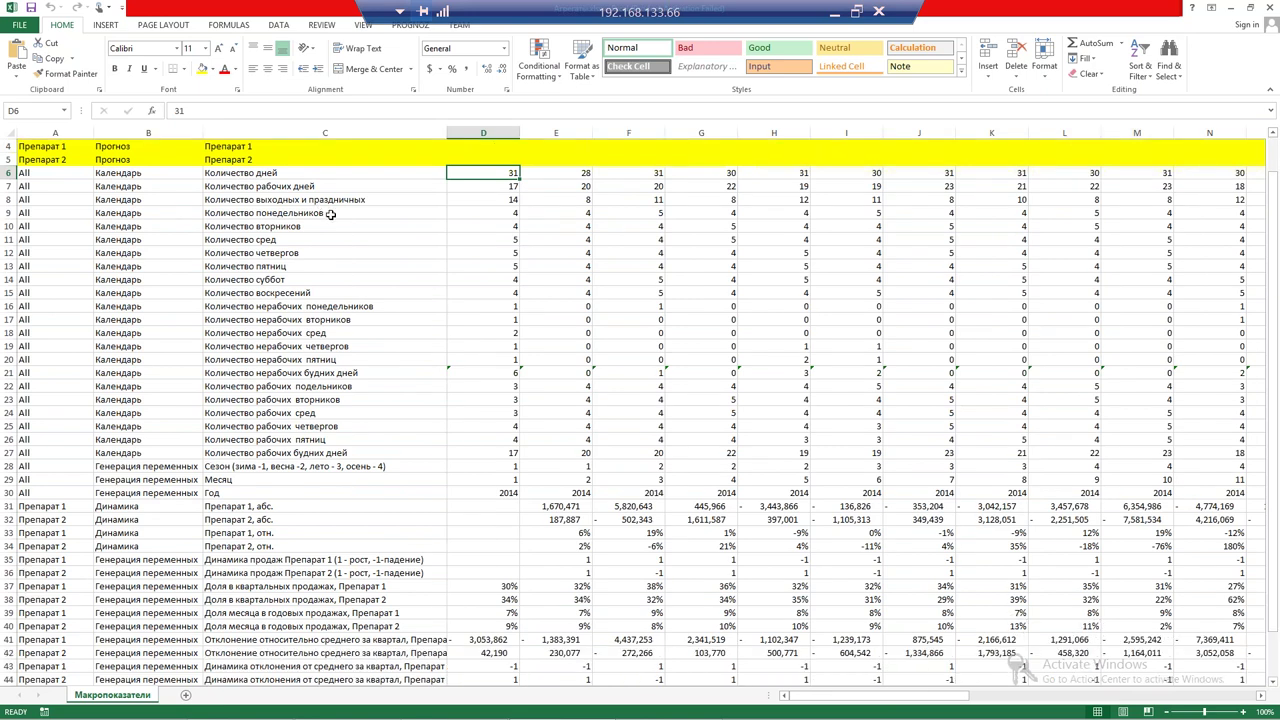
{"action": "left_click", "coordinate": [327, 215]}
{"action": "left_click_drag", "start_coordinate": [327, 231], "coordinate": [334, 291]}
{"action": "left_click", "coordinate": [334, 291]}
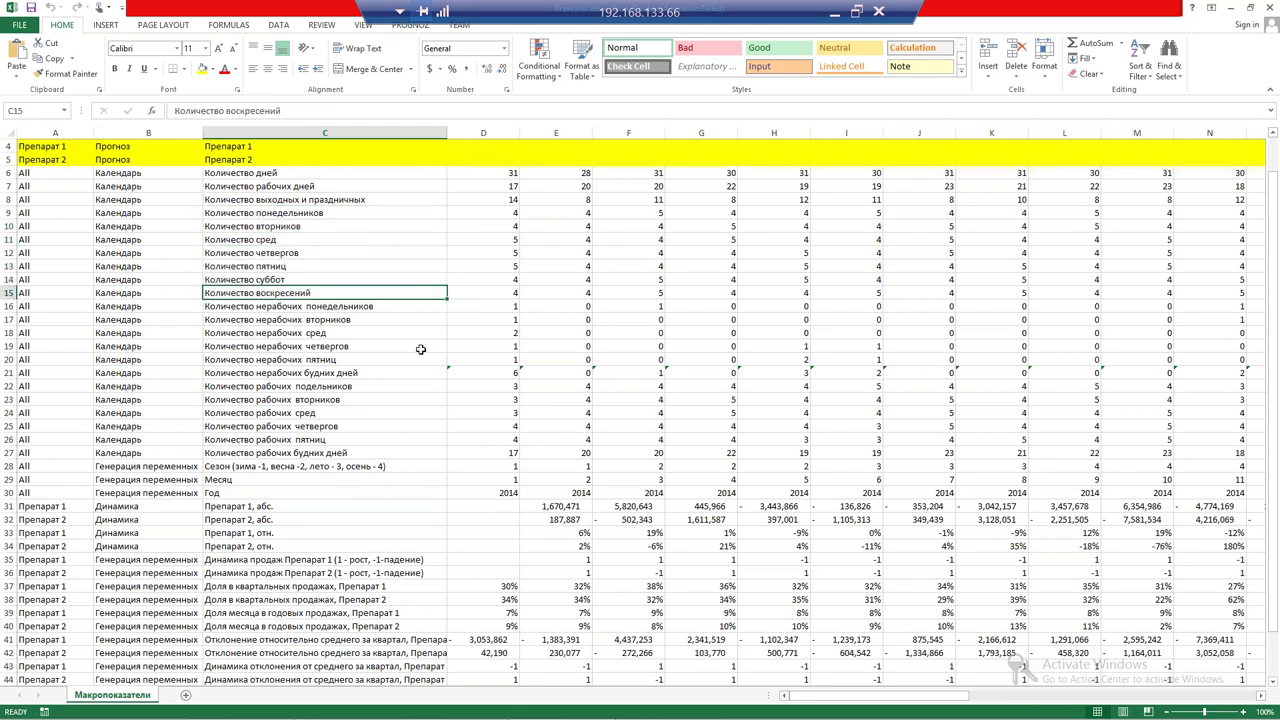
{"action": "scroll", "coordinate": [420, 349], "scroll_direction": "down", "scroll_amount": 1}
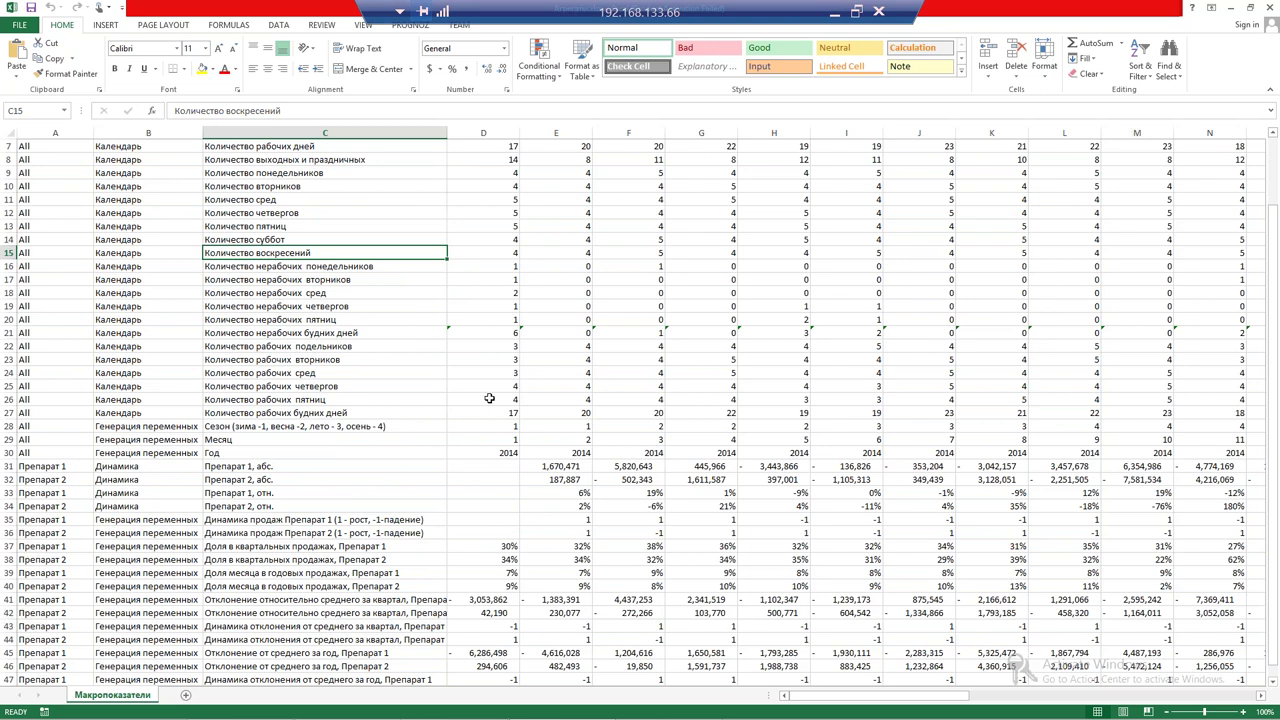
{"action": "scroll", "coordinate": [485, 397], "scroll_direction": "up", "scroll_amount": 2}
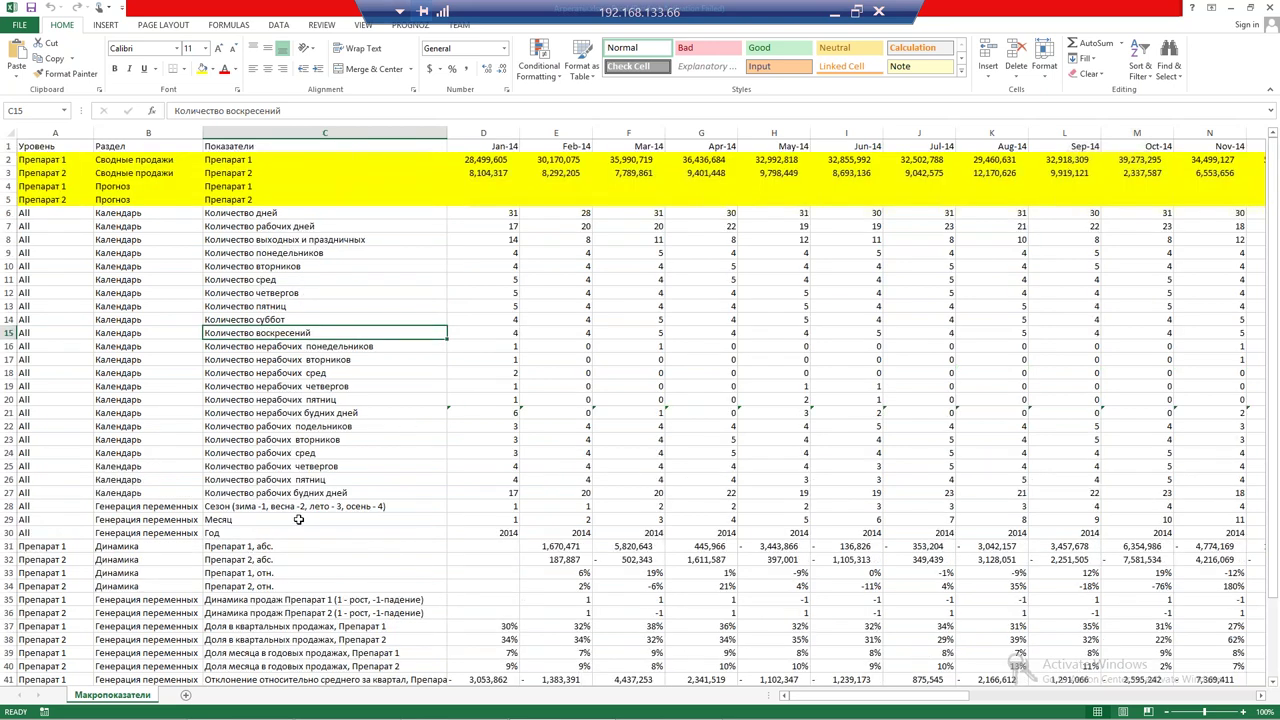
{"action": "scroll", "coordinate": [296, 517], "scroll_direction": "down", "scroll_amount": 2}
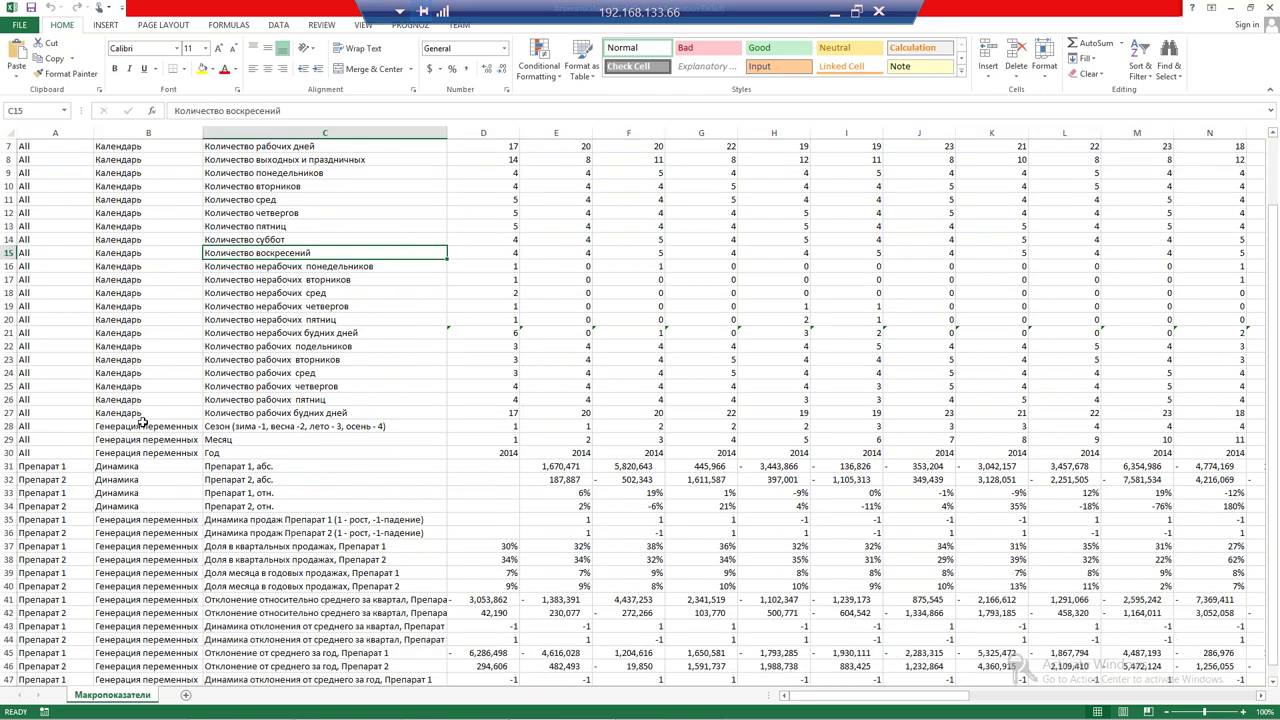
{"action": "left_click_drag", "start_coordinate": [141, 428], "coordinate": [313, 559]}
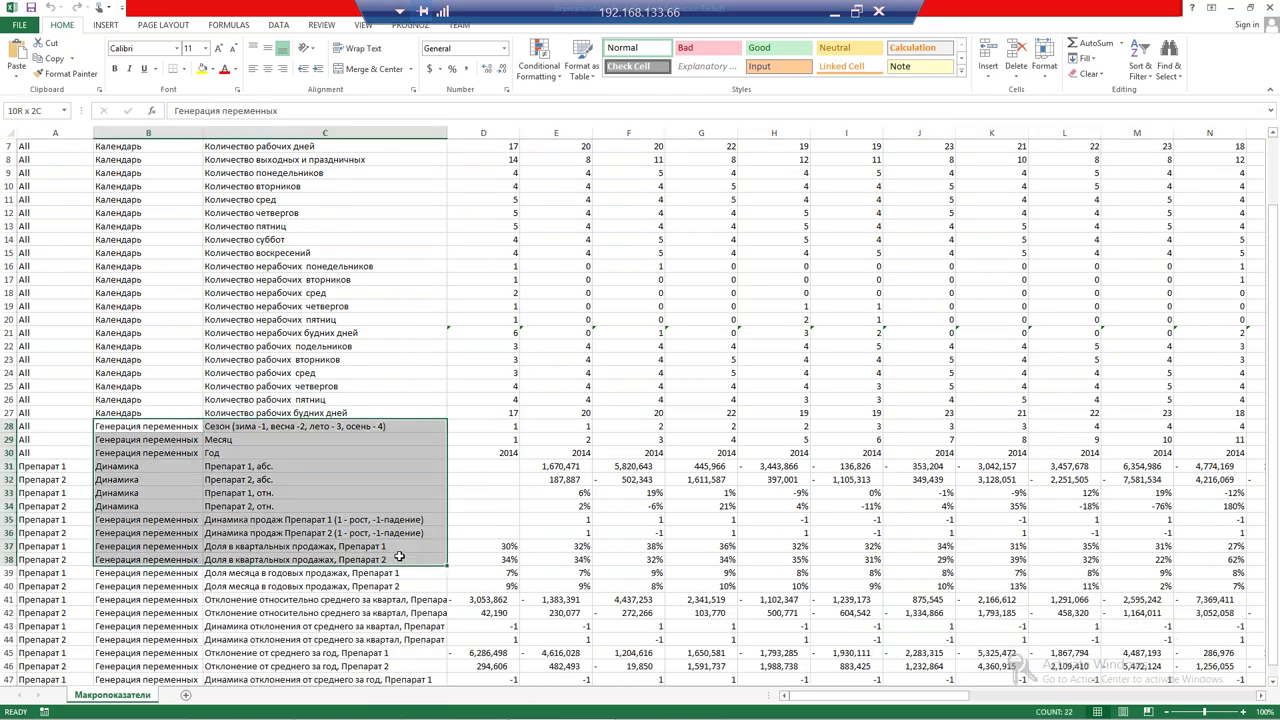
{"action": "left_click", "coordinate": [313, 559]}
{"action": "scroll", "coordinate": [313, 520], "scroll_direction": "down", "scroll_amount": 1}
{"action": "scroll", "coordinate": [313, 490], "scroll_direction": "up", "scroll_amount": 3}
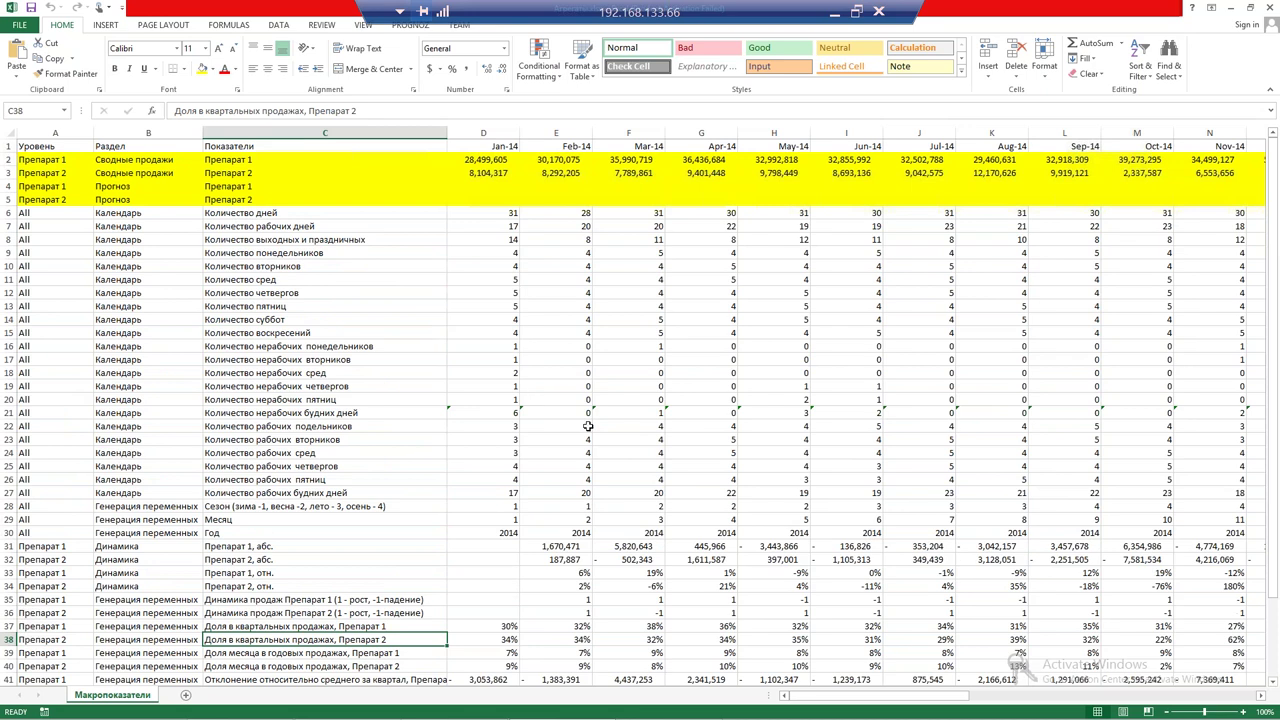
{"action": "scroll", "coordinate": [576, 429], "scroll_direction": "down", "scroll_amount": 2}
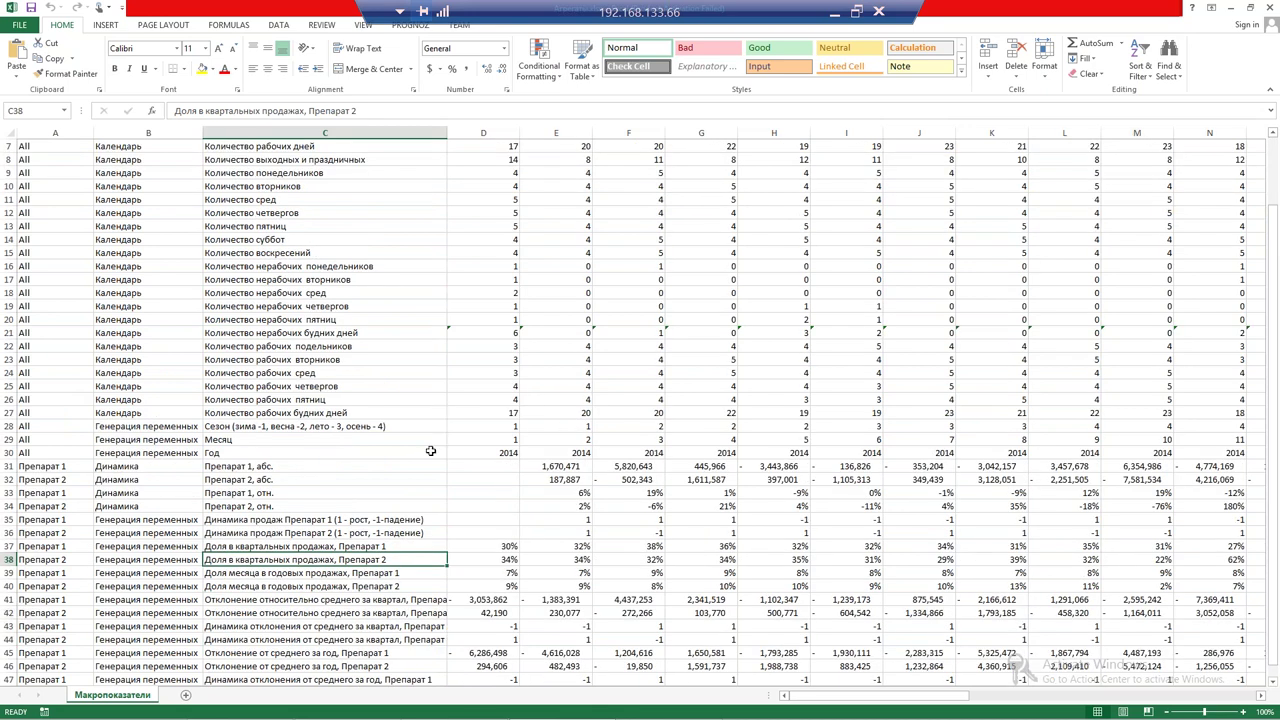
{"action": "scroll", "coordinate": [566, 516], "scroll_direction": "down", "scroll_amount": 1}
{"action": "scroll", "coordinate": [465, 449], "scroll_direction": "up", "scroll_amount": 3}
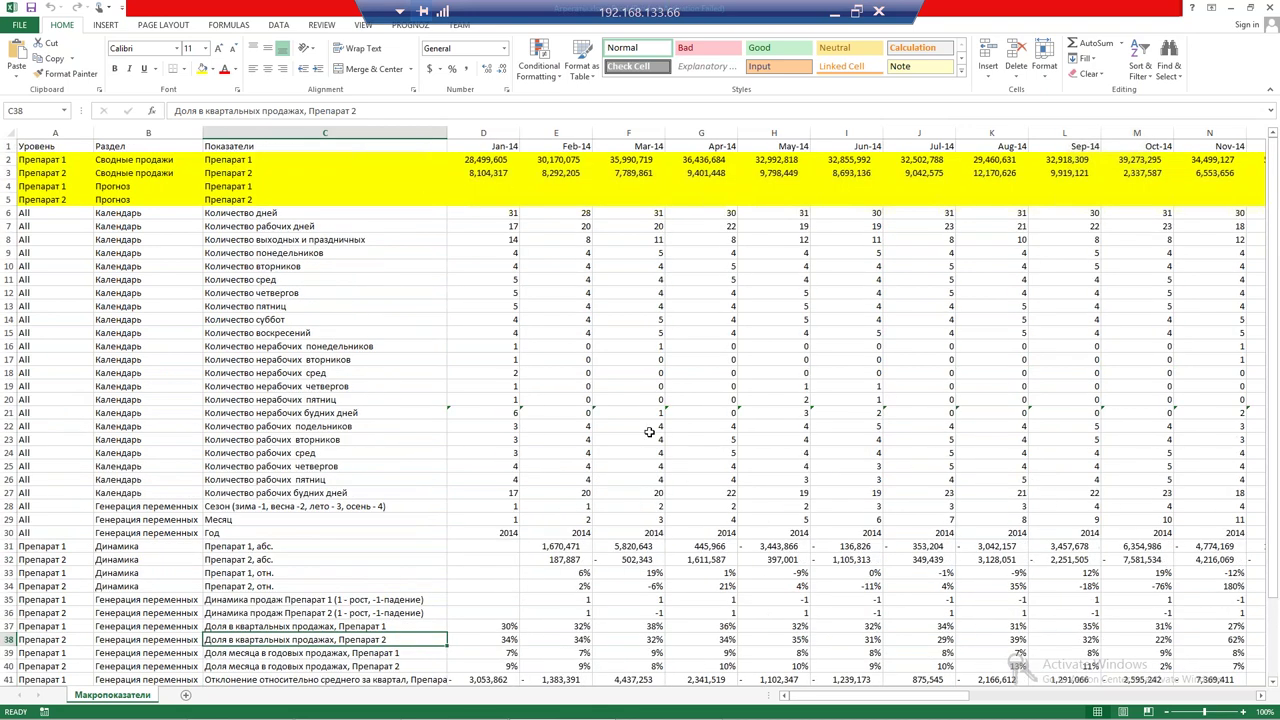
{"action": "scroll", "coordinate": [369, 486], "scroll_direction": "down", "scroll_amount": 3}
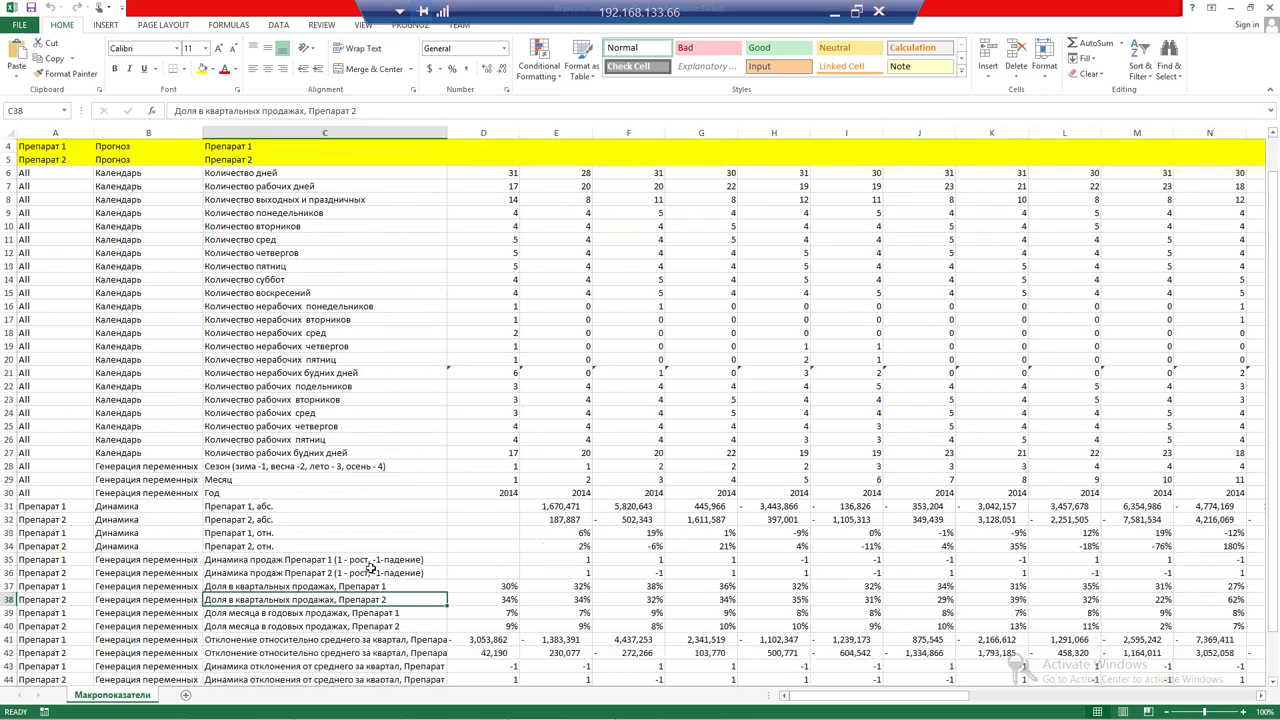
{"action": "left_click_drag", "start_coordinate": [133, 490], "coordinate": [705, 652]}
{"action": "left_click", "coordinate": [160, 480]}
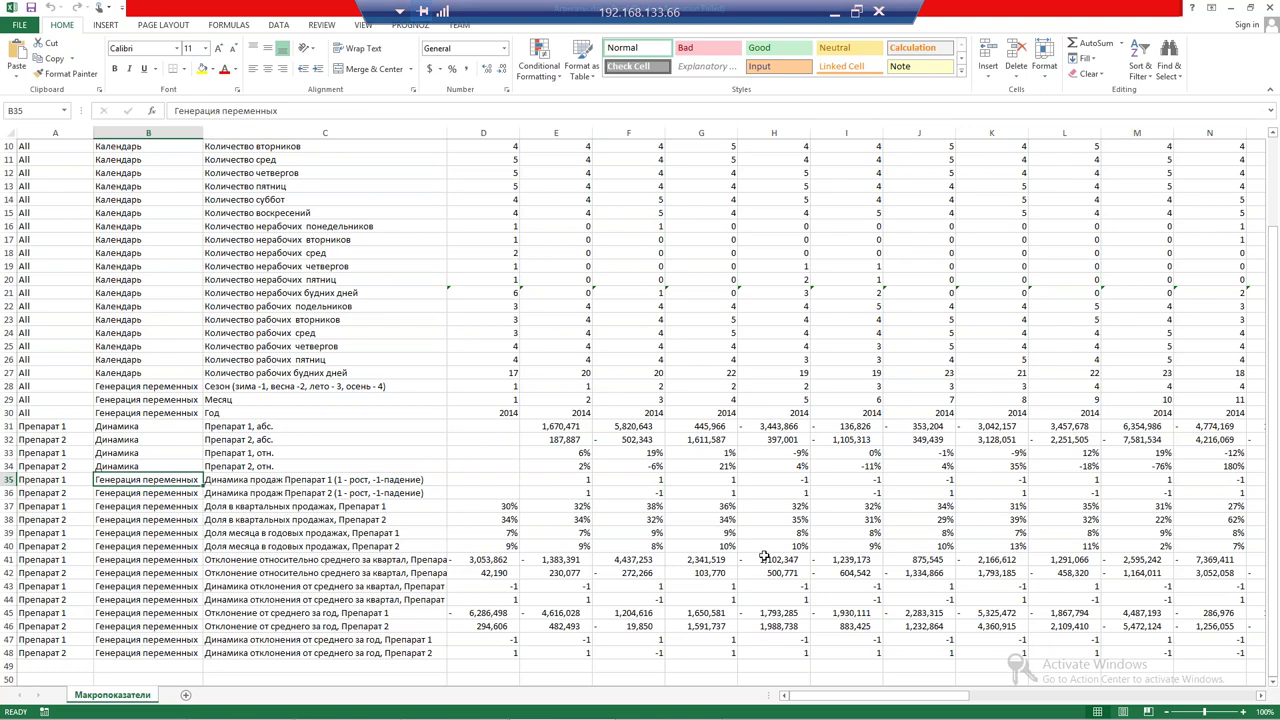
{"action": "scroll", "coordinate": [259, 455], "scroll_direction": "up", "scroll_amount": 3}
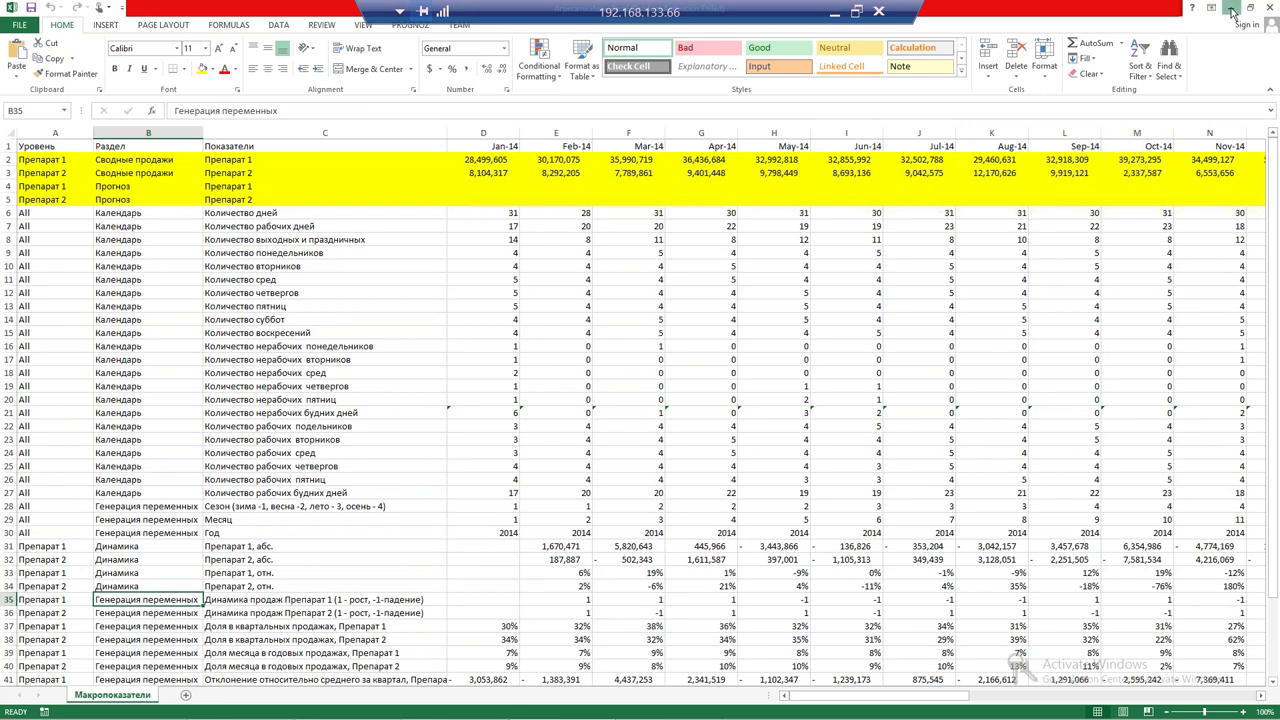
Minimize Excel and start a Prognoz Platform file import using Агрегаты.xlsx as the source
{"action": "left_click", "coordinate": [1232, 10]}
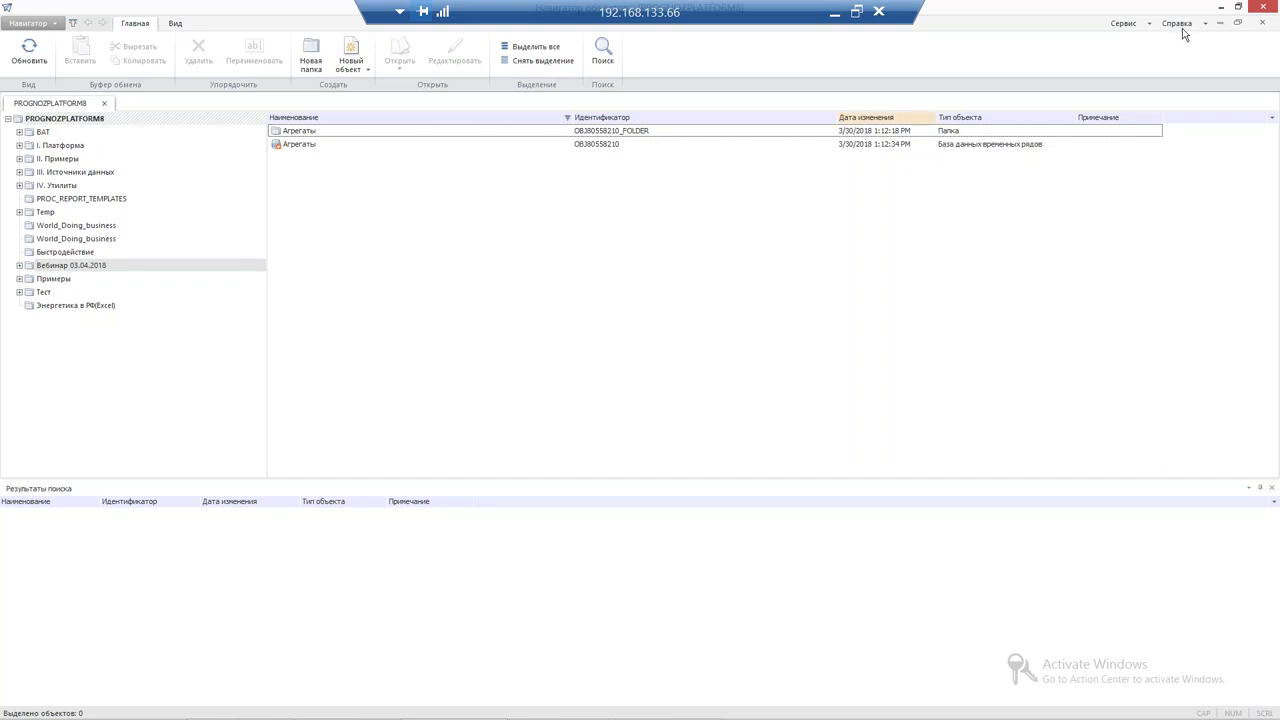
{"action": "left_click", "coordinate": [1121, 24]}
{"action": "left_click", "coordinate": [1140, 55]}
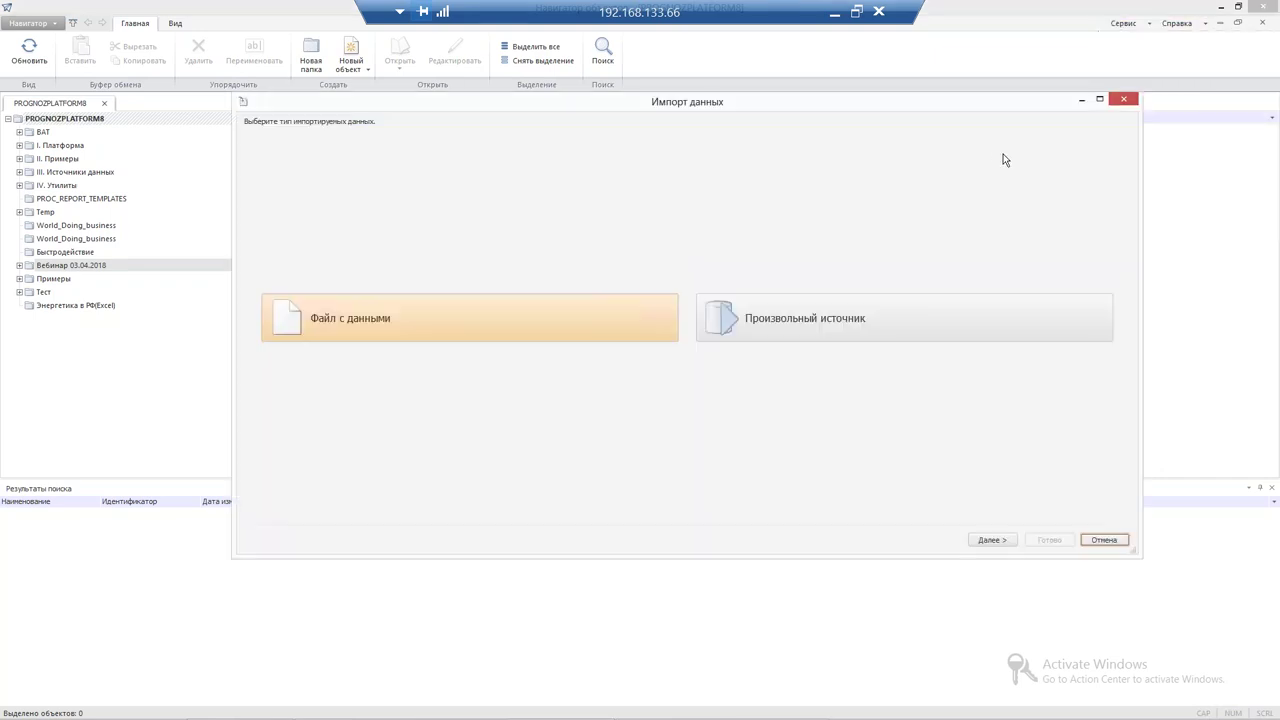
{"action": "left_click", "coordinate": [486, 318]}
{"action": "left_click", "coordinate": [1082, 160]}
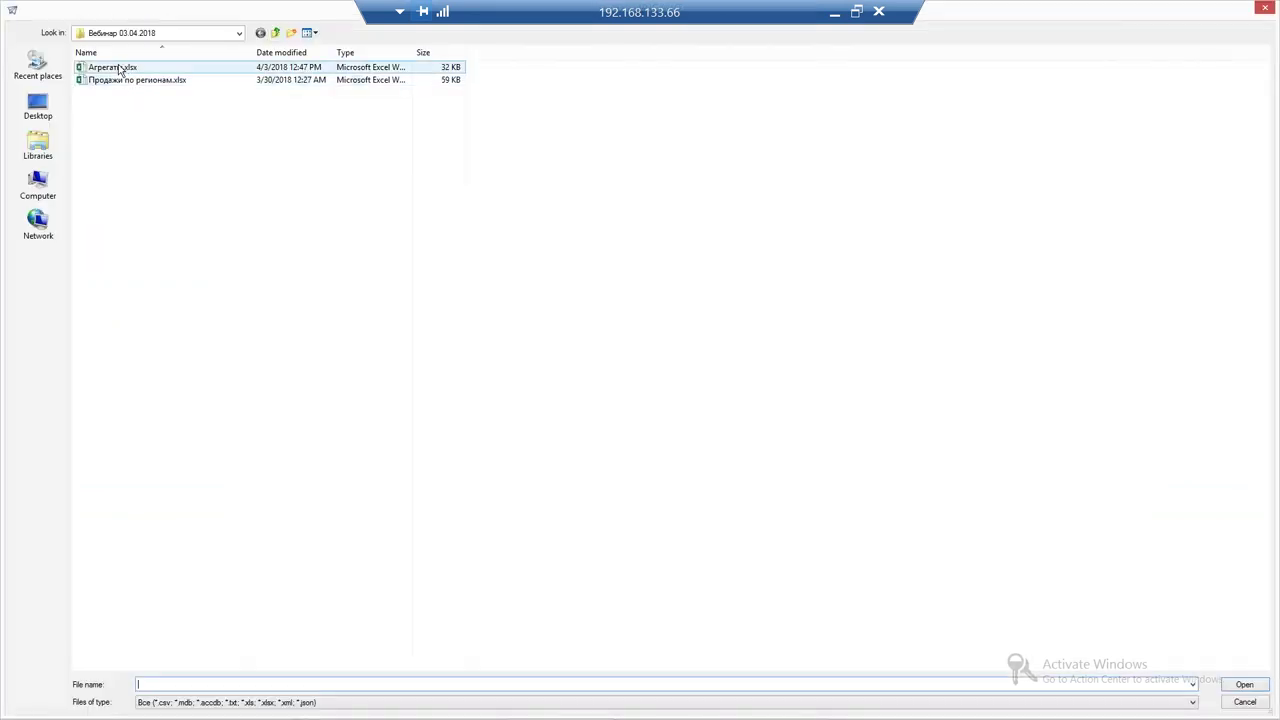
{"action": "double_click", "coordinate": [114, 66]}
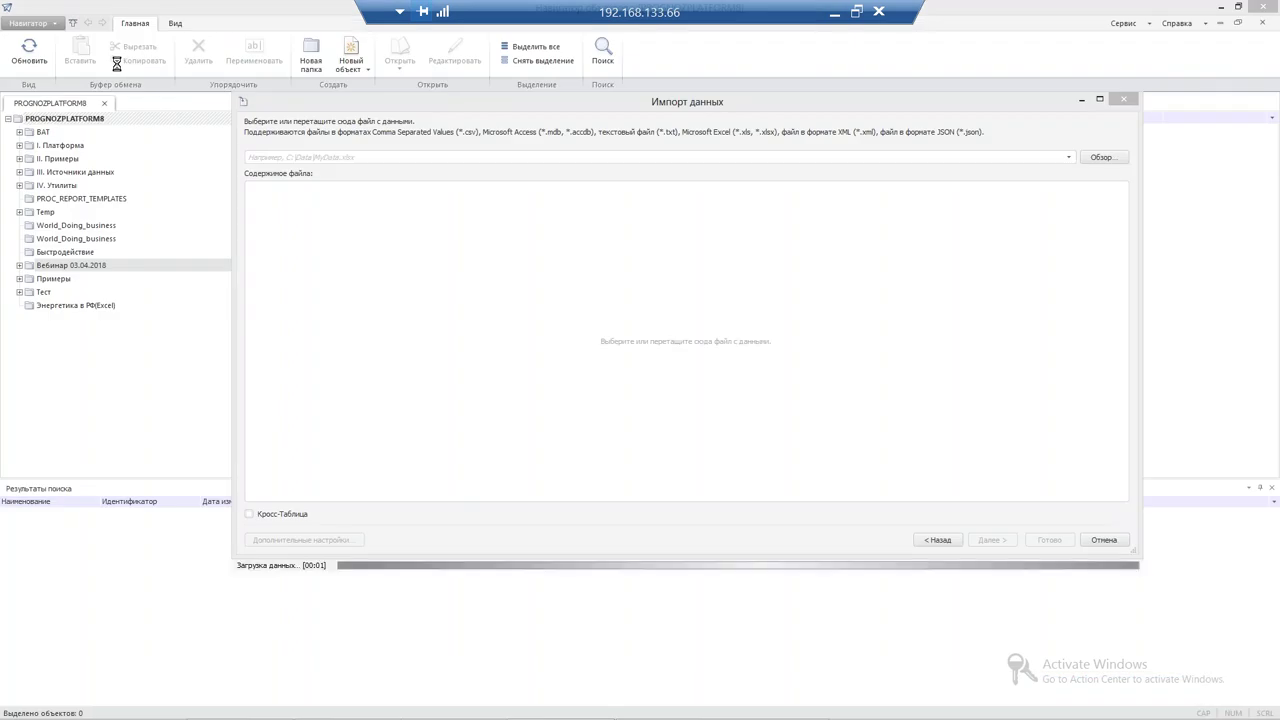
Treat Агрегаты as a cross-table with values starting at cell D1, advancing to field types
{"action": "left_click", "coordinate": [284, 515]}
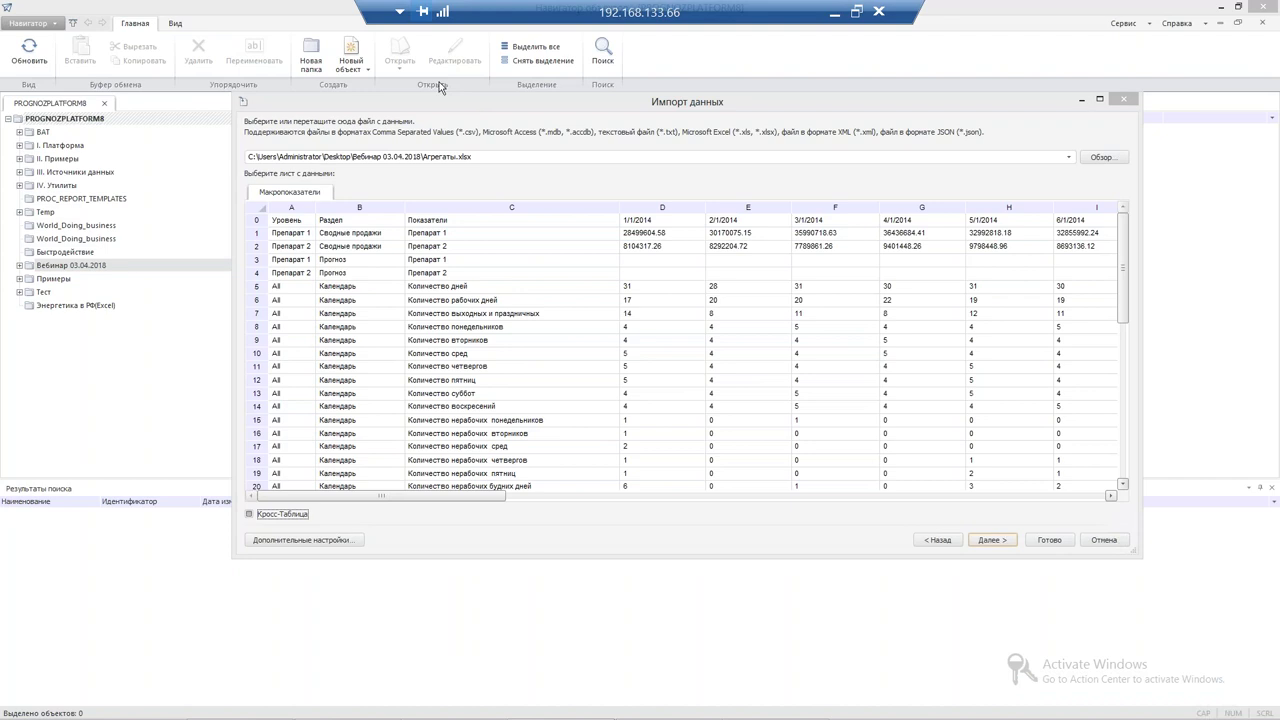
{"action": "left_click_drag", "start_coordinate": [440, 97], "coordinate": [382, 75]}
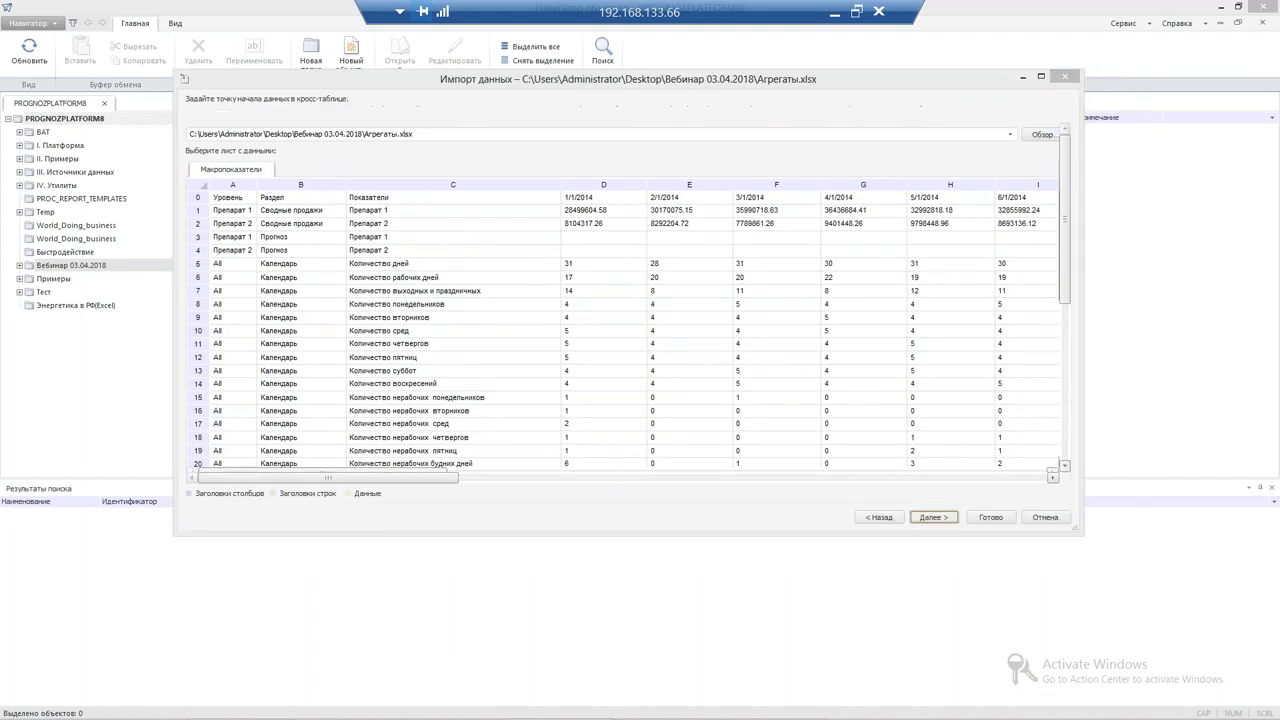
{"action": "key", "text": "Return"}
{"action": "left_click", "coordinate": [585, 154]}
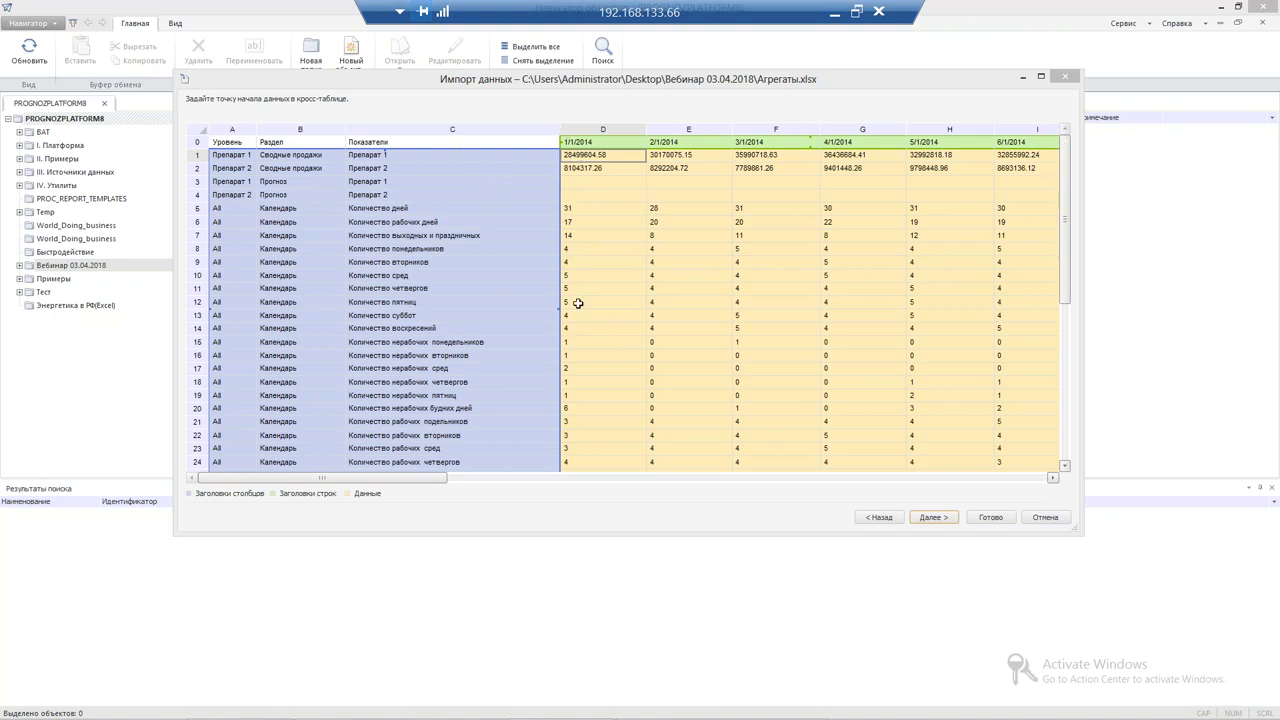
{"action": "left_click", "coordinate": [933, 517]}
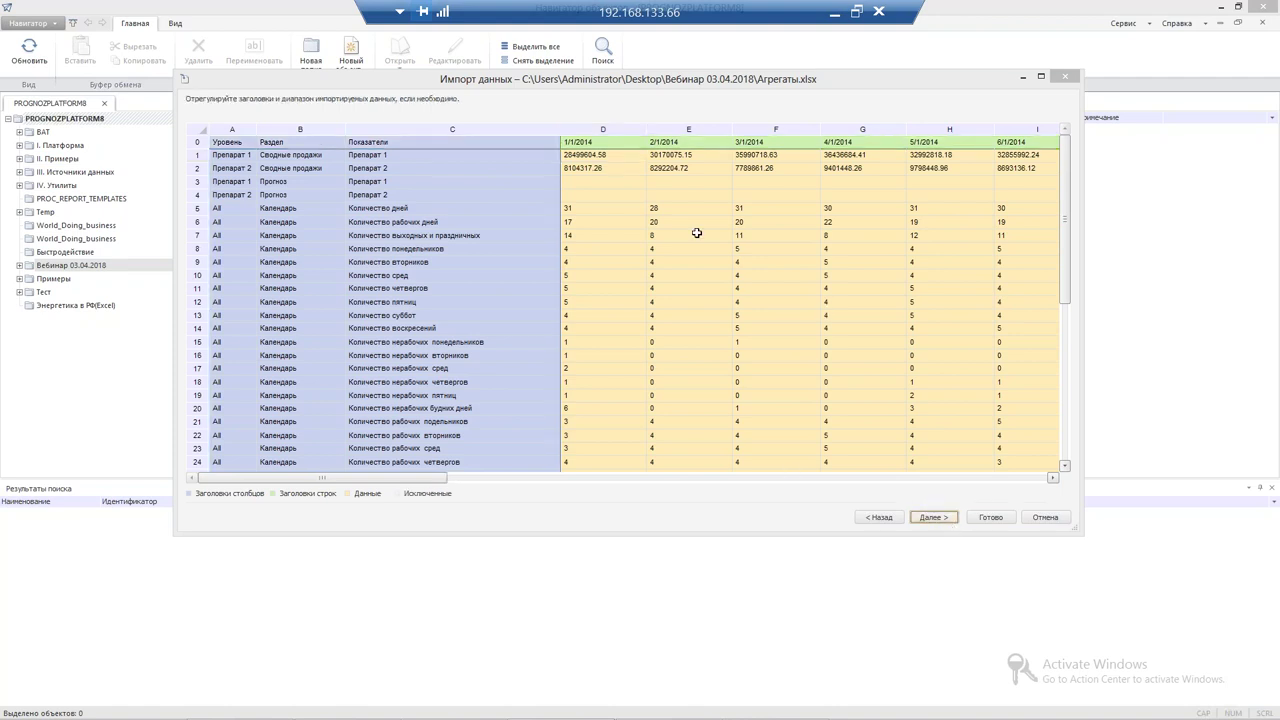
{"action": "left_click", "coordinate": [933, 517]}
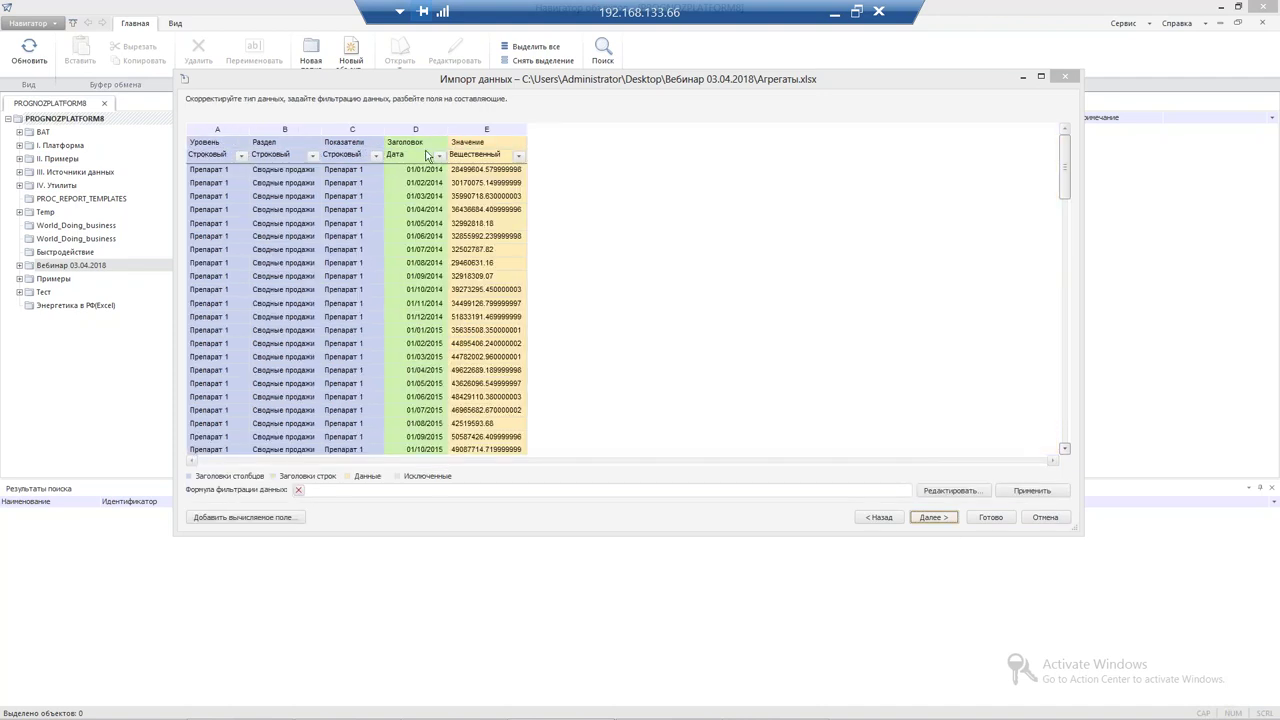
Rename the date column header to Период, switching the keyboard to Russian
{"action": "left_click", "coordinate": [428, 150]}
{"action": "type", "text": "Gth"}
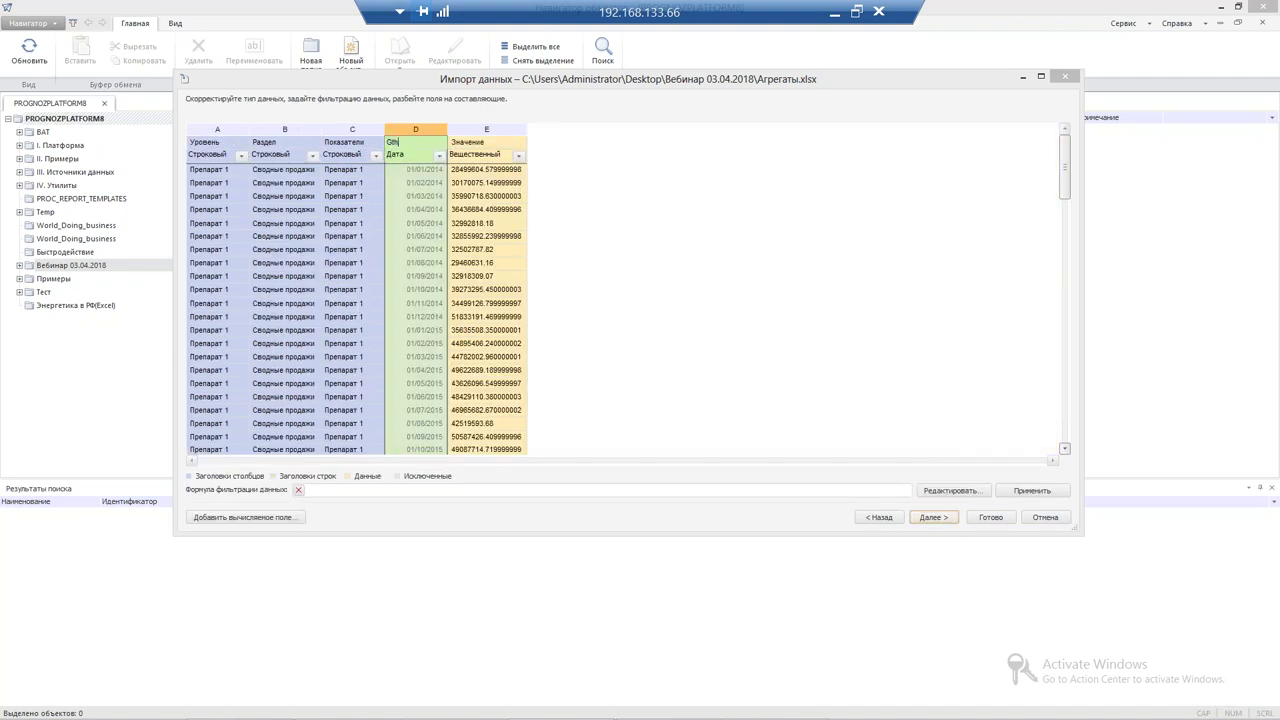
{"action": "type", "text": "Gth"}
{"action": "key", "text": "super+space"}
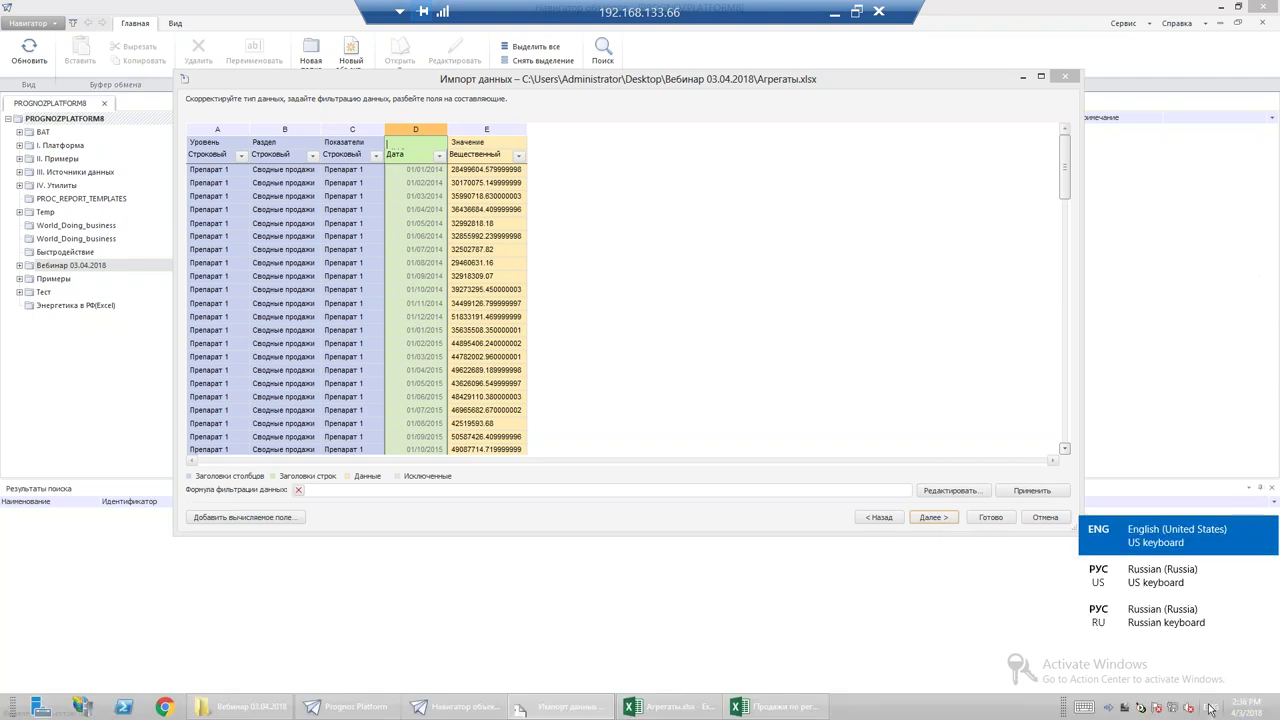
{"action": "type", "text": "Пер"}
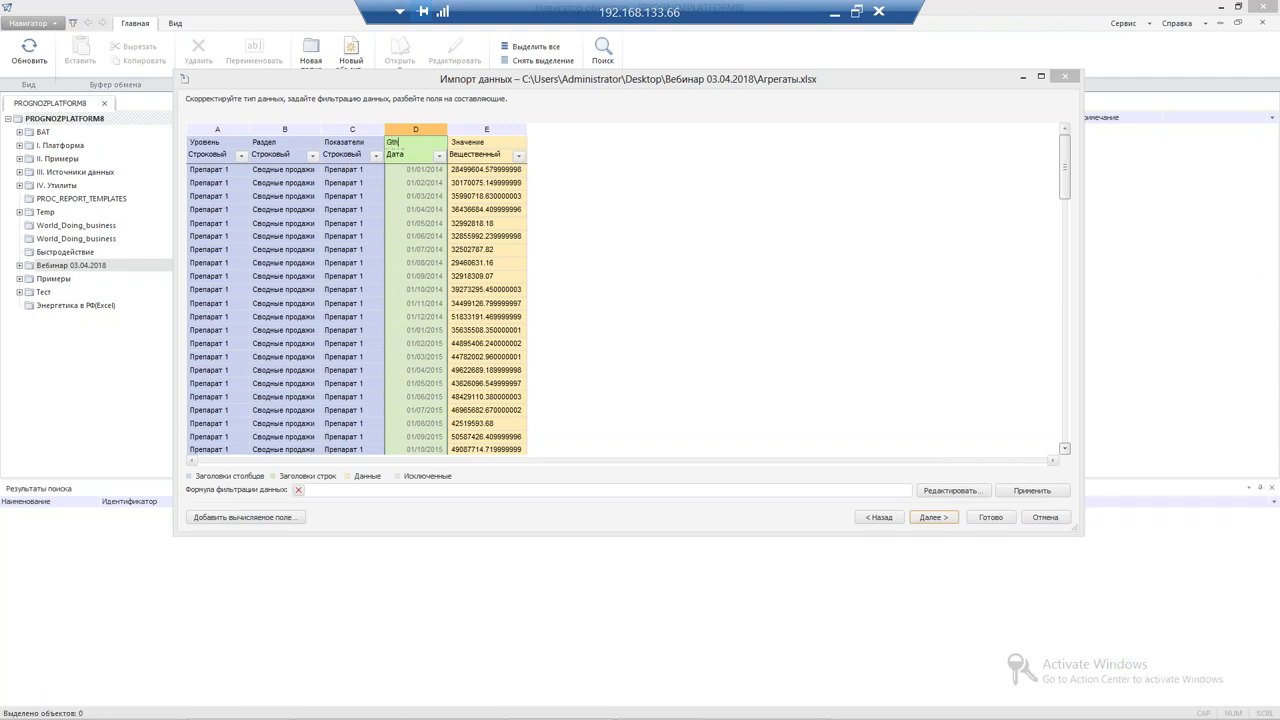
{"action": "key", "text": "BackSpace"}
{"action": "key", "text": "BackSpace"}
{"action": "key", "text": "BackSpace"}
{"action": "key", "text": "BackSpace"}
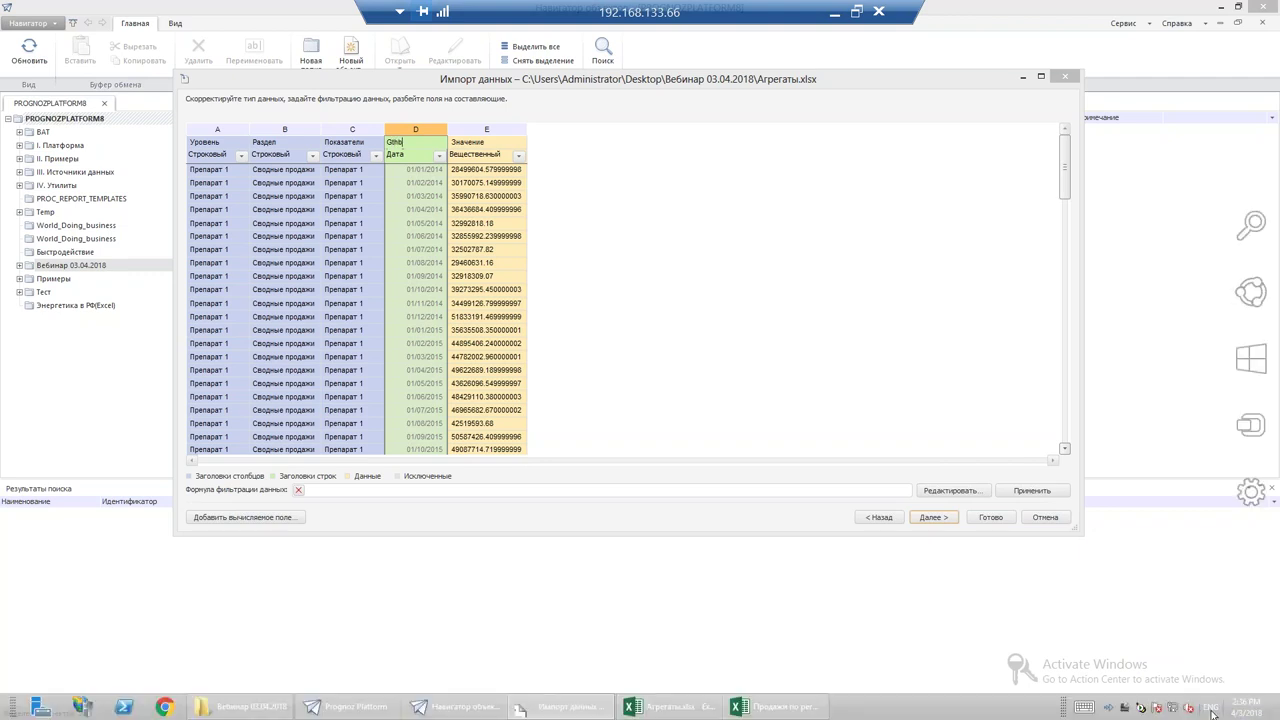
{"action": "key", "text": "super+space"}
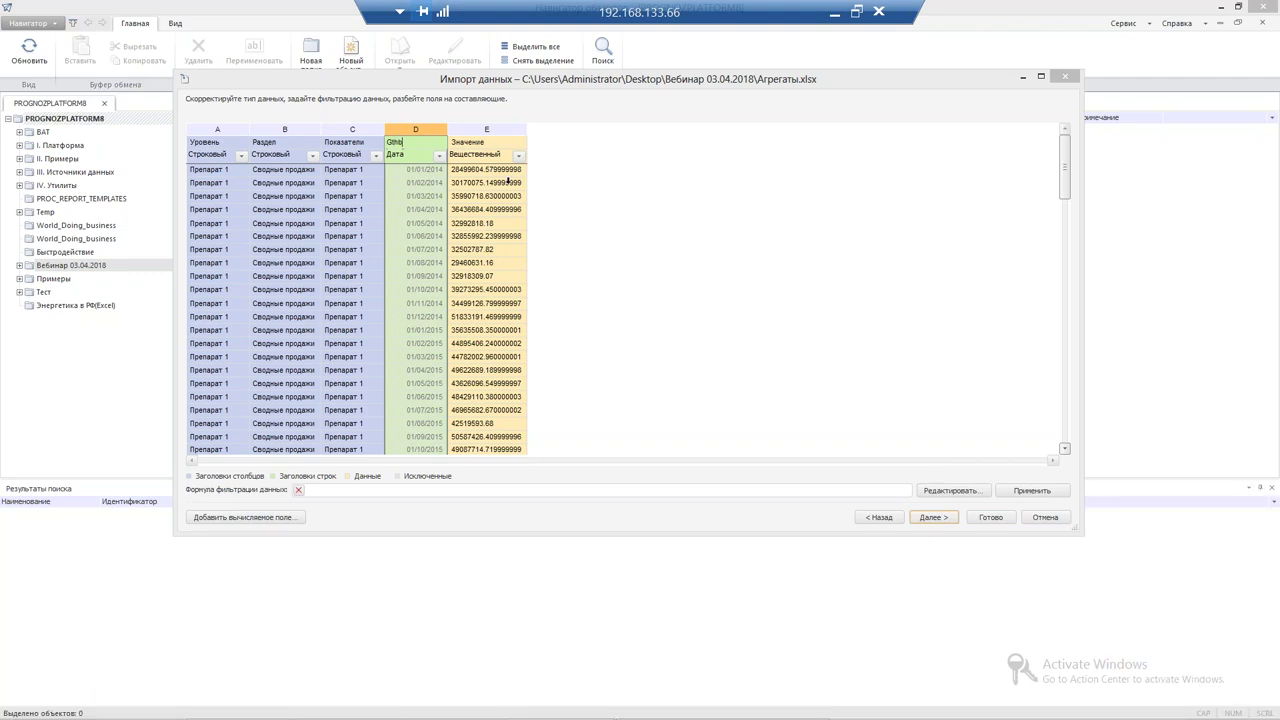
{"action": "type", "text": "Период"}
Rename the value column header to 'Объем реализации, руб' and proceed to dimension setup
{"action": "left_click", "coordinate": [491, 141]}
{"action": "left_click", "coordinate": [491, 141]}
{"action": "type", "text": "Объем реализации, руб"}
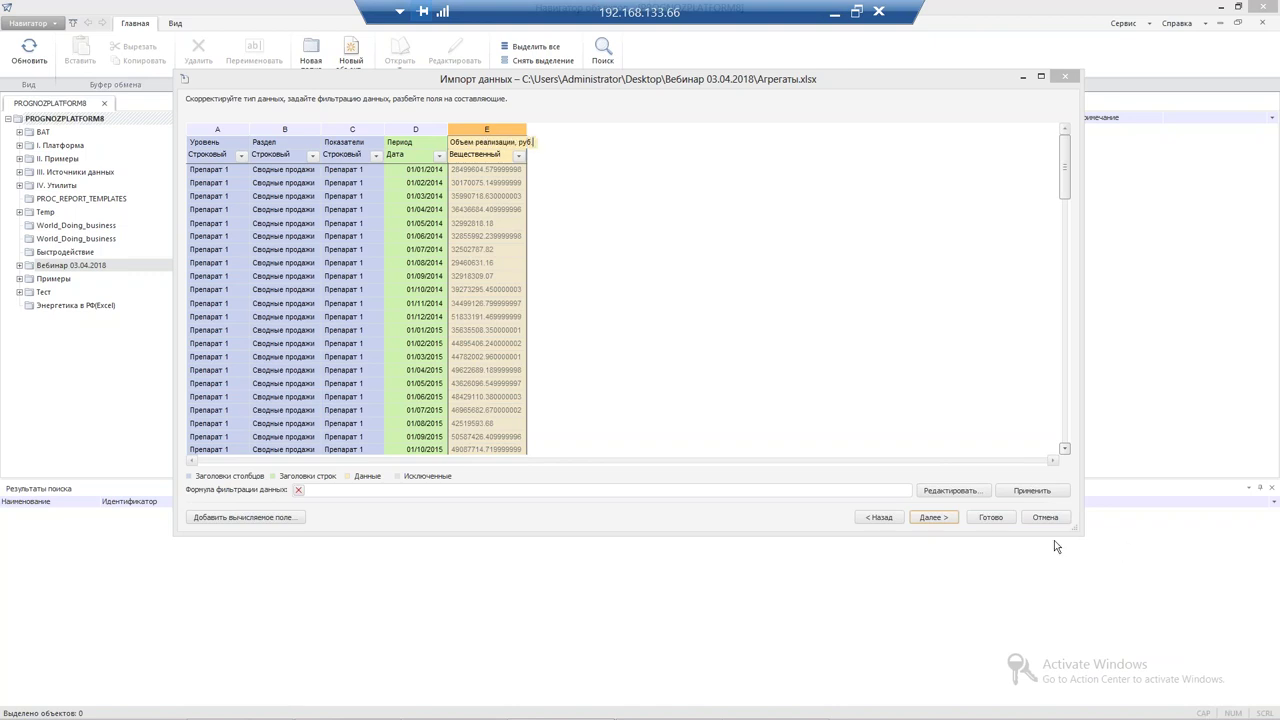
{"action": "left_click", "coordinate": [933, 517]}
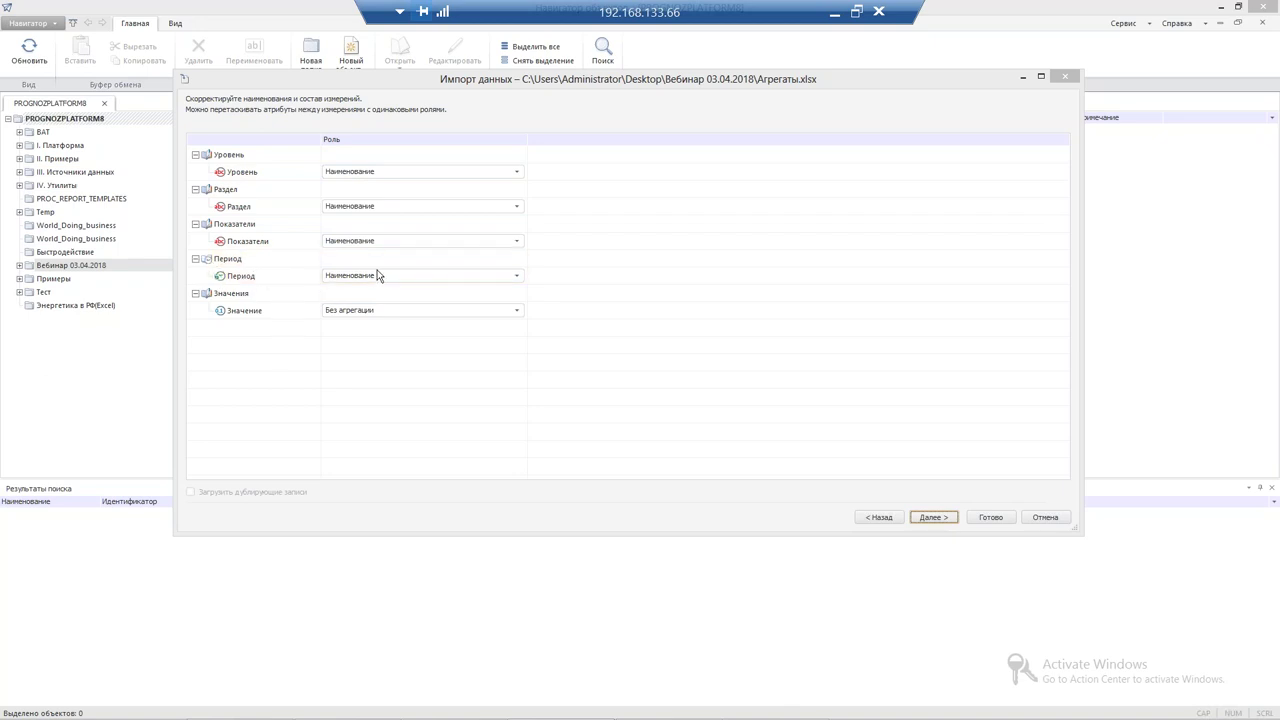
Set the new Агрегаты receiver's type to База данных временных рядов
{"action": "left_click", "coordinate": [934, 519]}
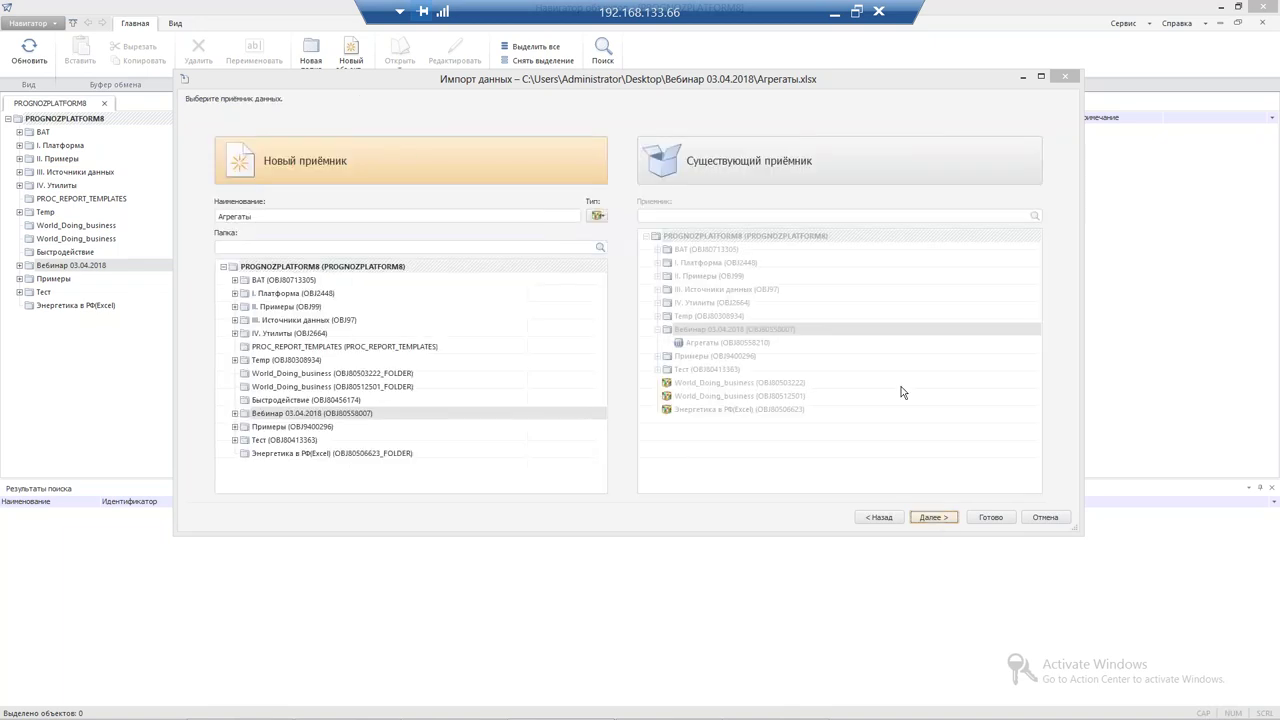
{"action": "left_click", "coordinate": [597, 217]}
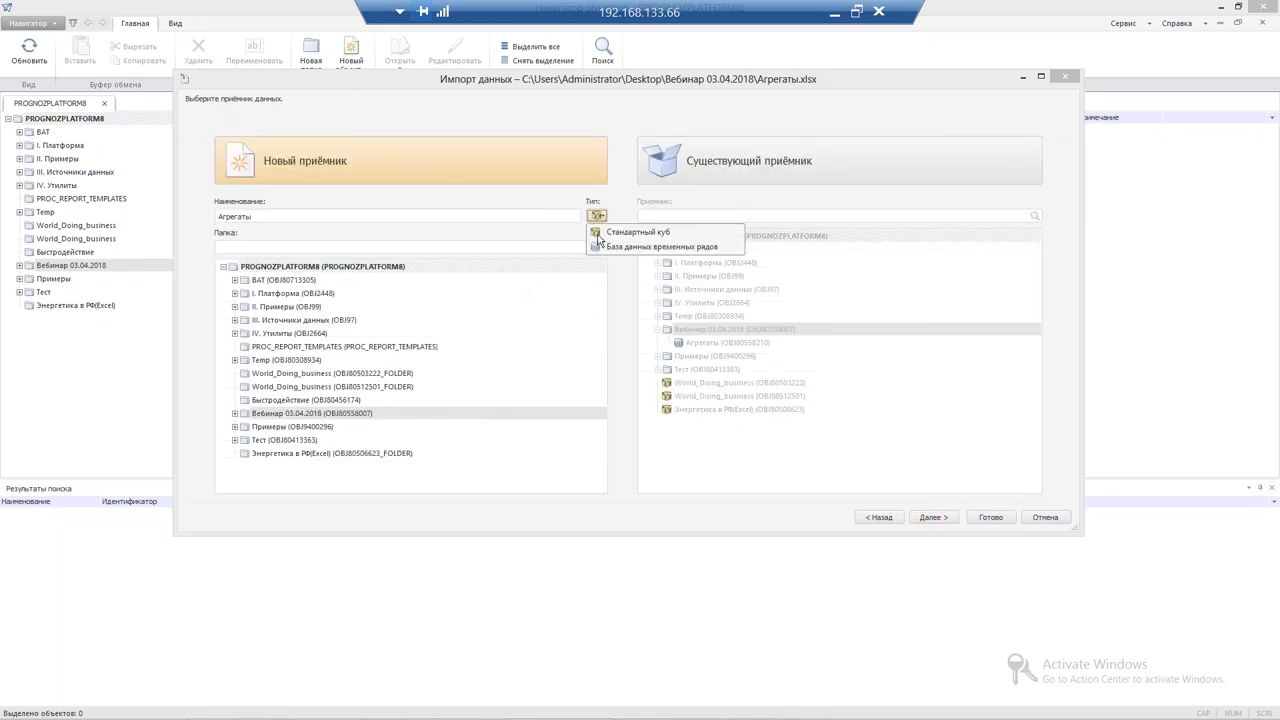
{"action": "left_click", "coordinate": [596, 242]}
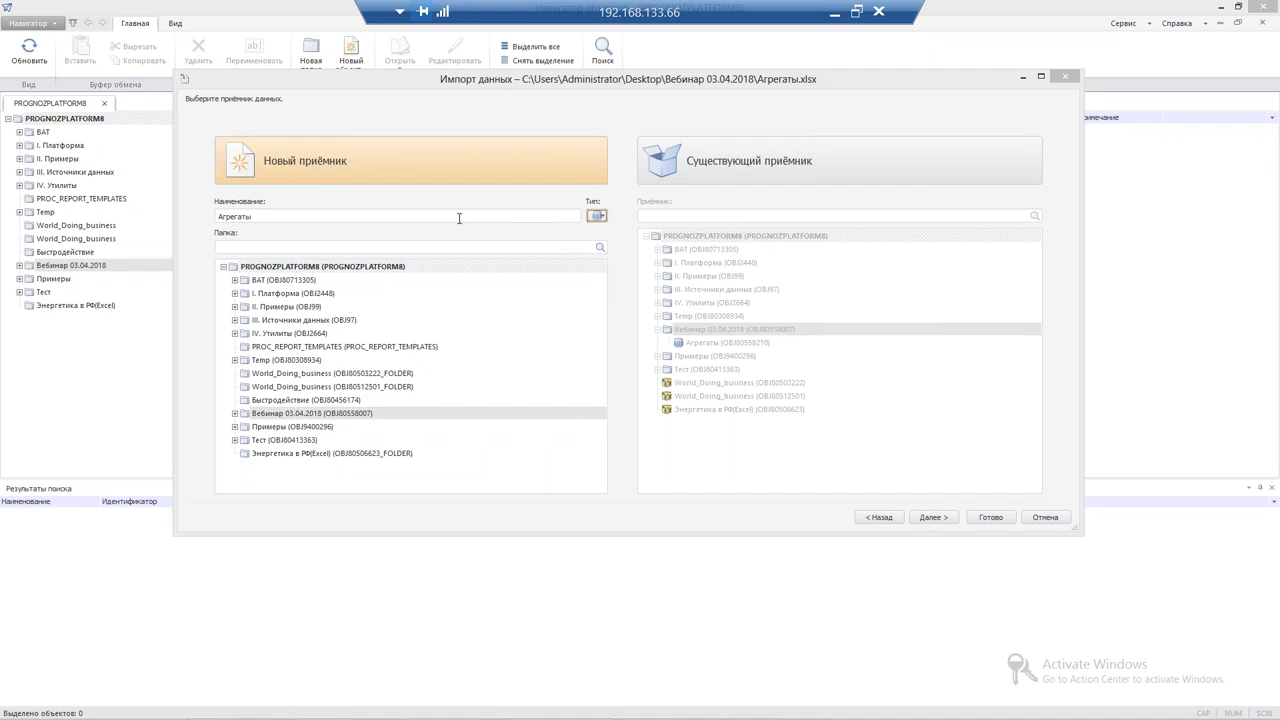
Set the Период frequency to Месяцы and finish creating the Агрегаты time series database
{"action": "left_click", "coordinate": [931, 519]}
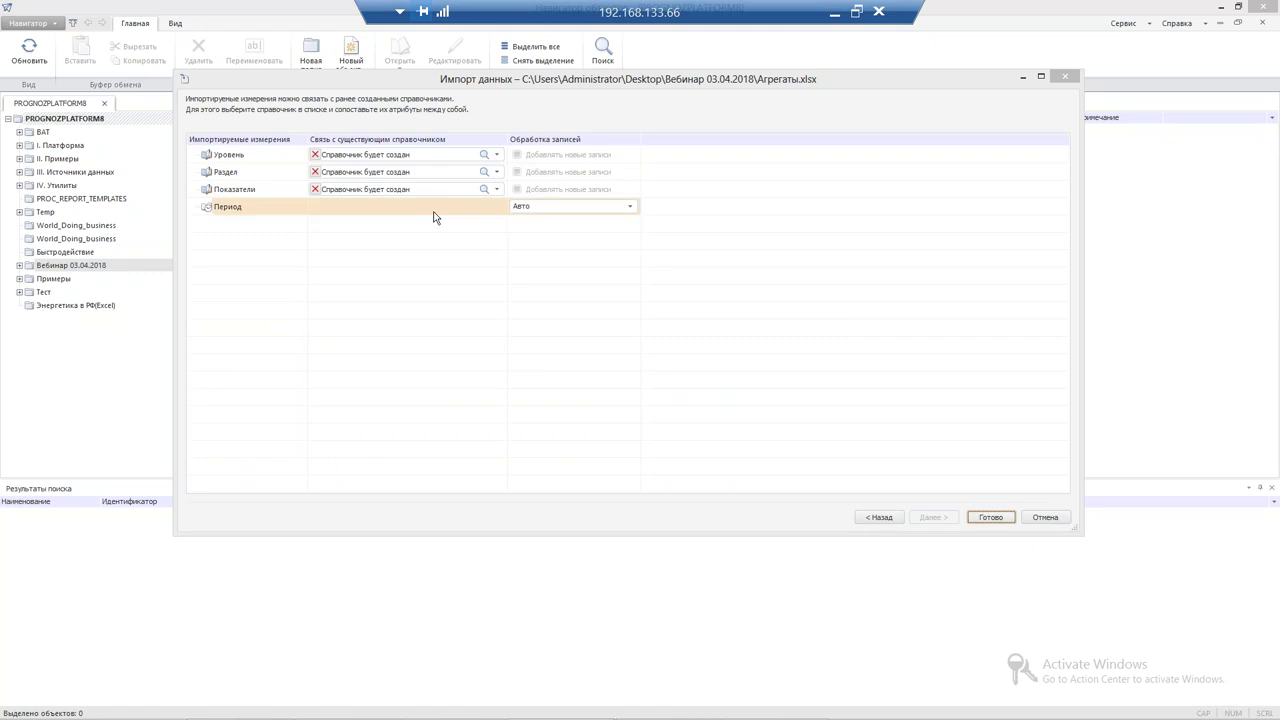
{"action": "left_click", "coordinate": [579, 206]}
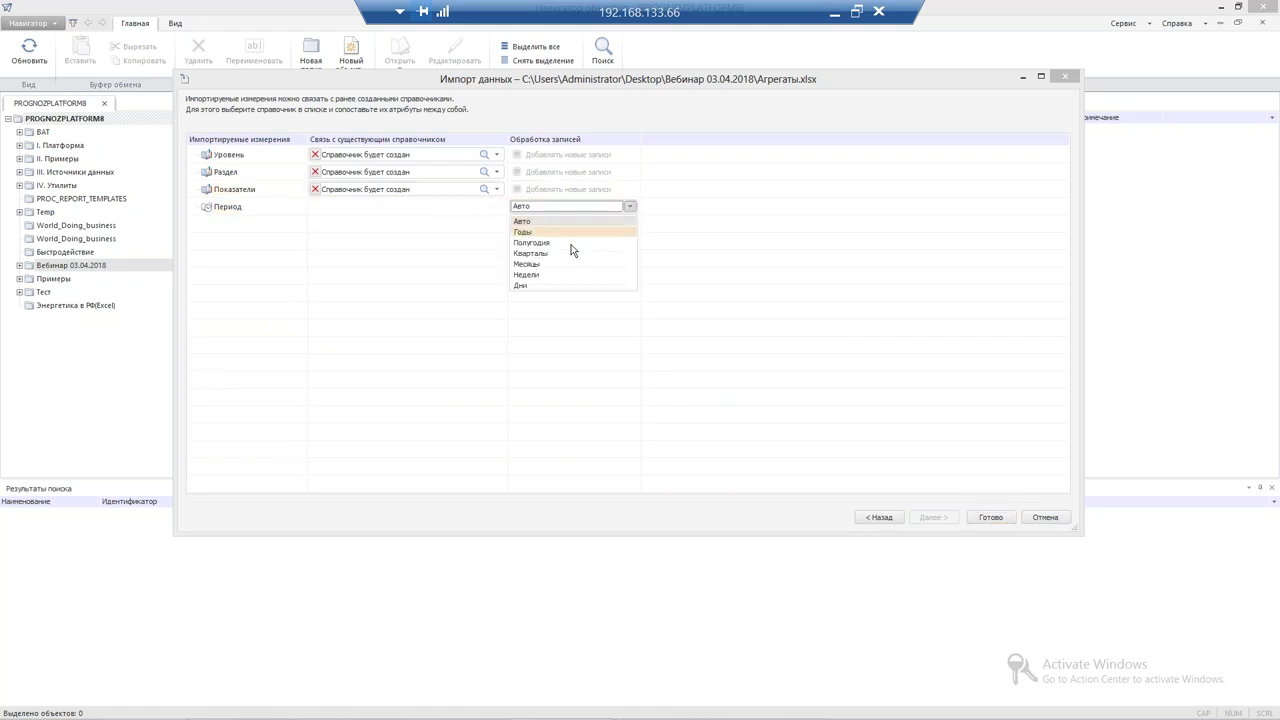
{"action": "left_click", "coordinate": [557, 265]}
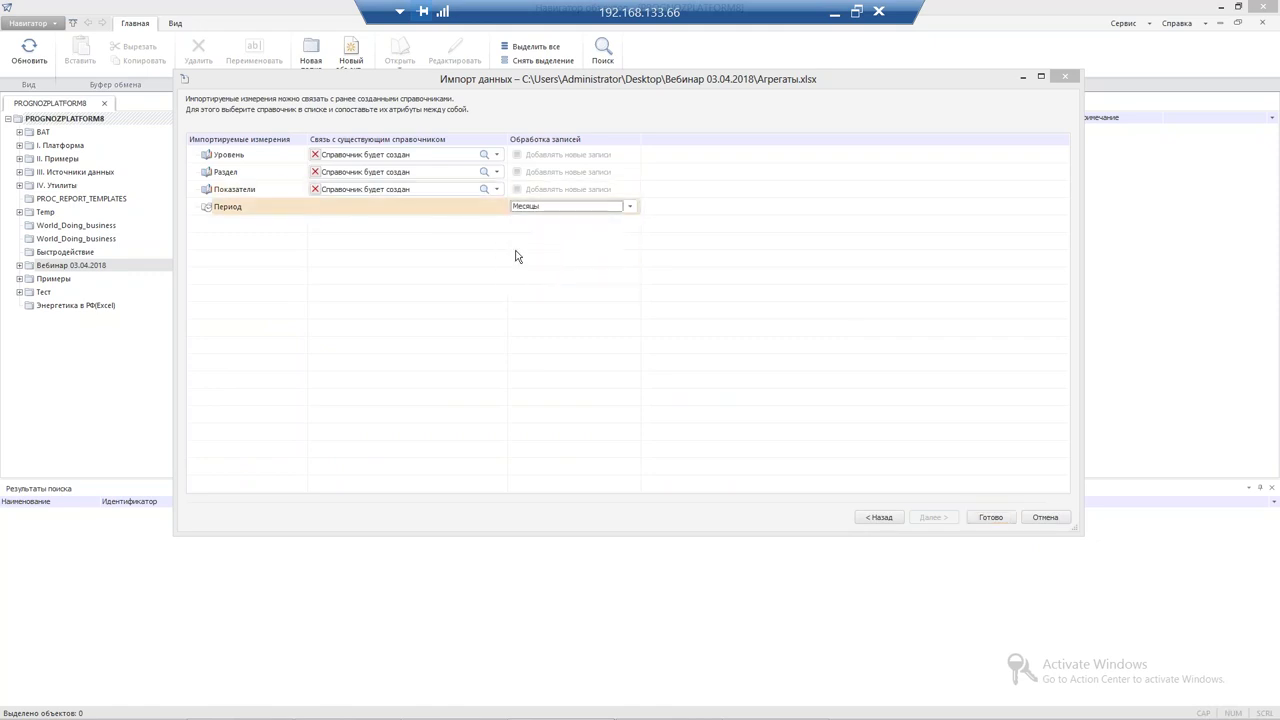
{"action": "left_click", "coordinate": [988, 519]}
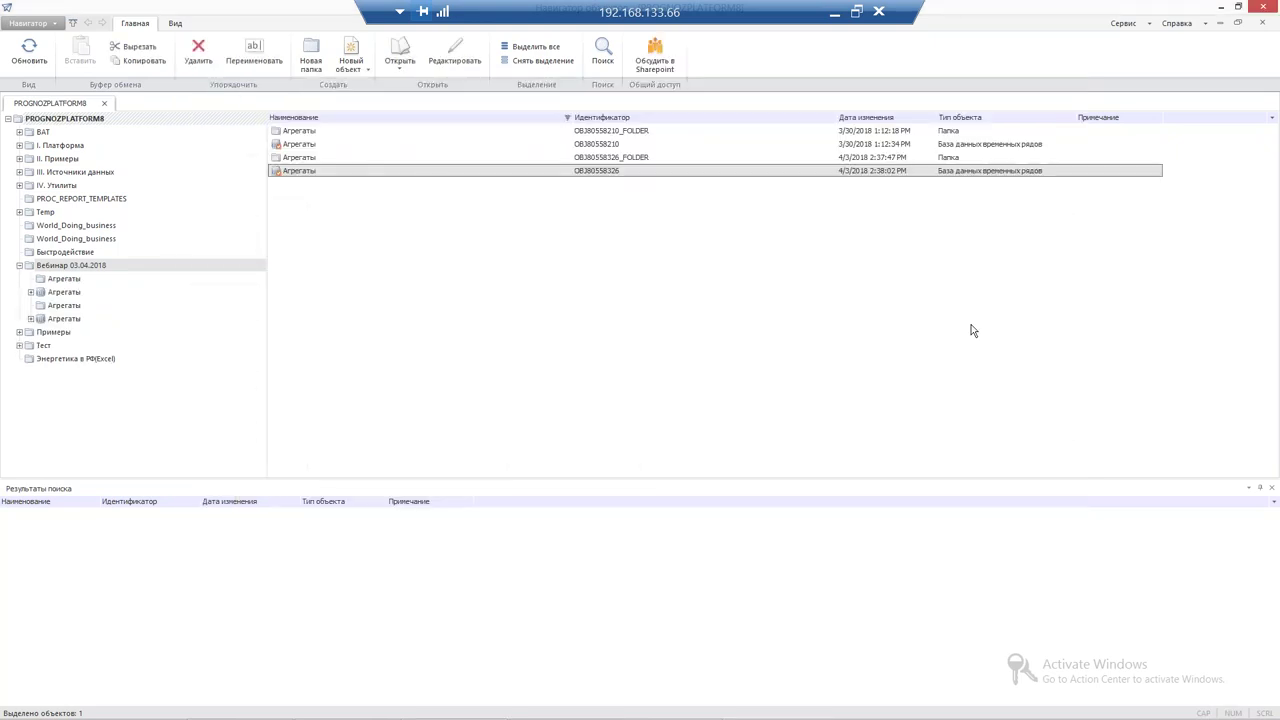
Start a second import from Продажи по регионам.xlsx as a cross-table, reaching the data start step
{"action": "left_click", "coordinate": [1128, 22]}
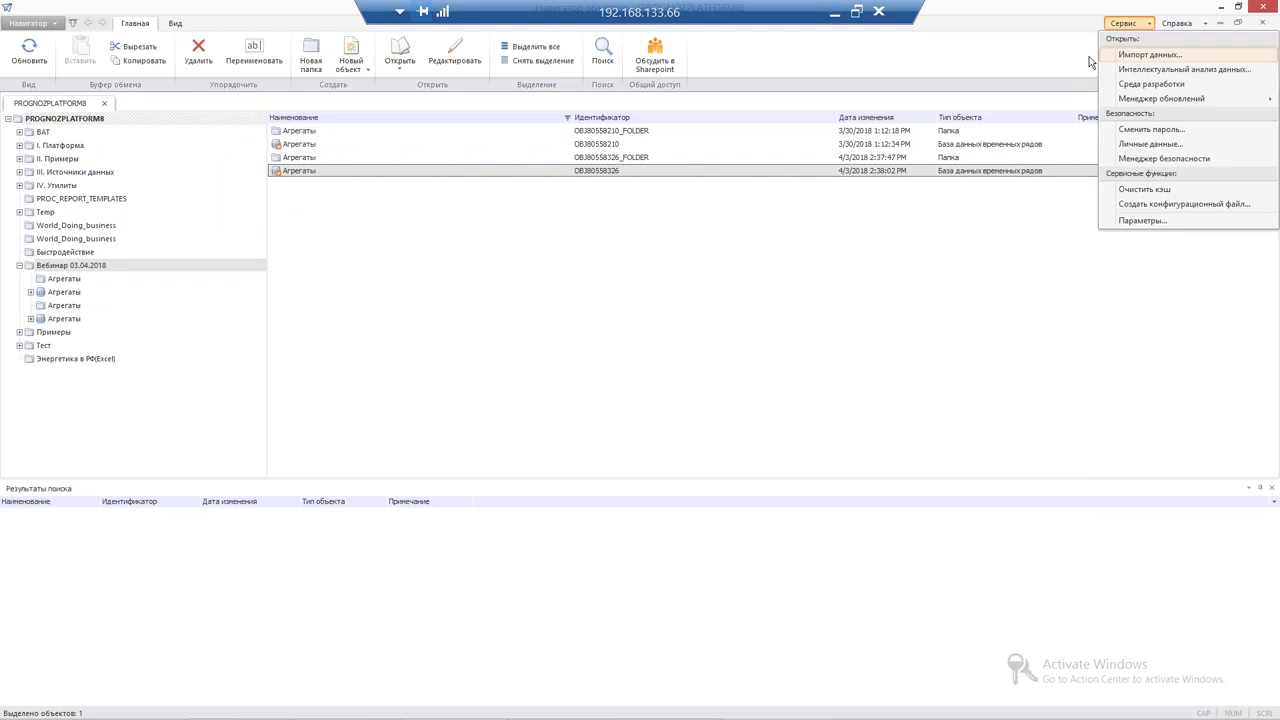
{"action": "left_click", "coordinate": [1150, 54]}
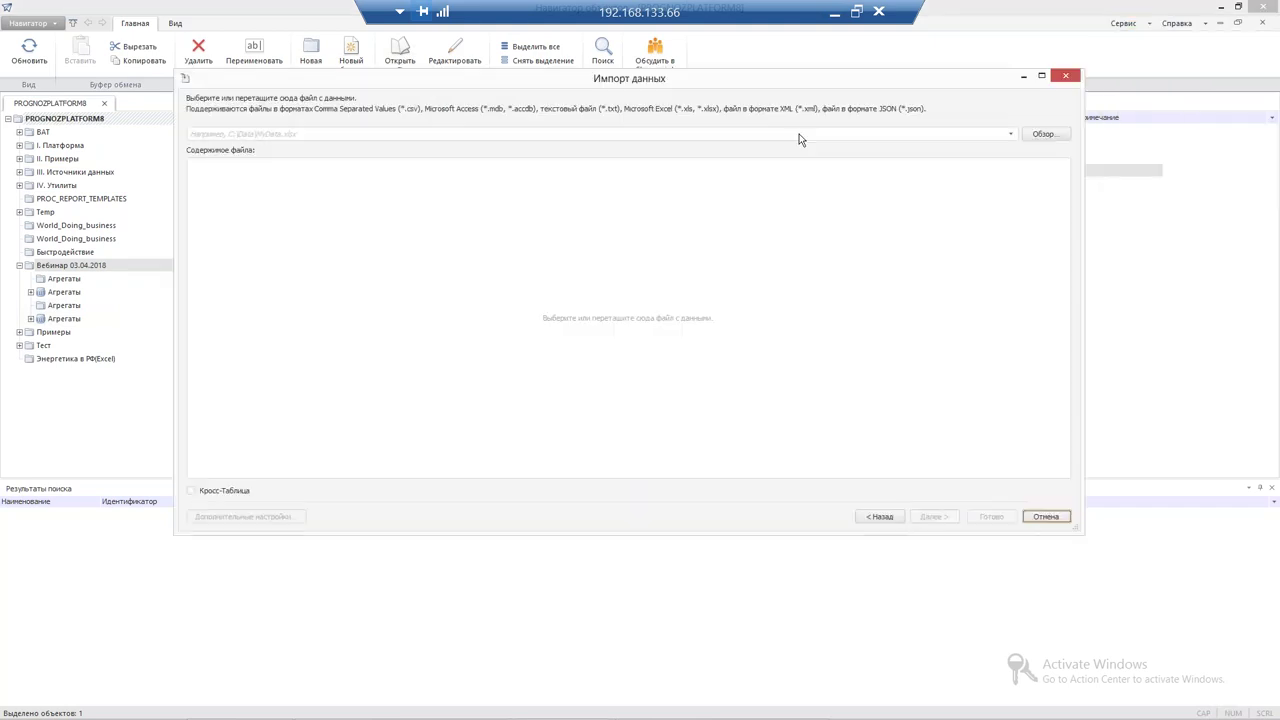
{"action": "left_click", "coordinate": [1044, 133]}
{"action": "double_click", "coordinate": [114, 80]}
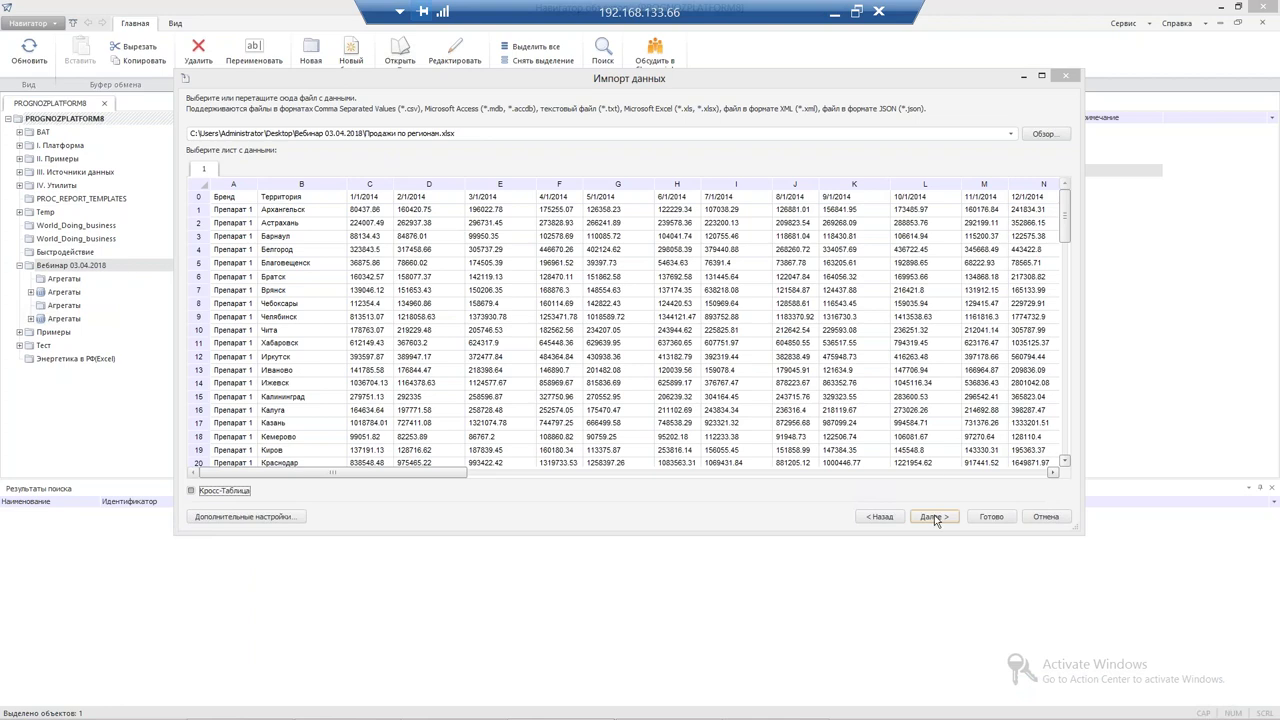
{"action": "left_click", "coordinate": [934, 518]}
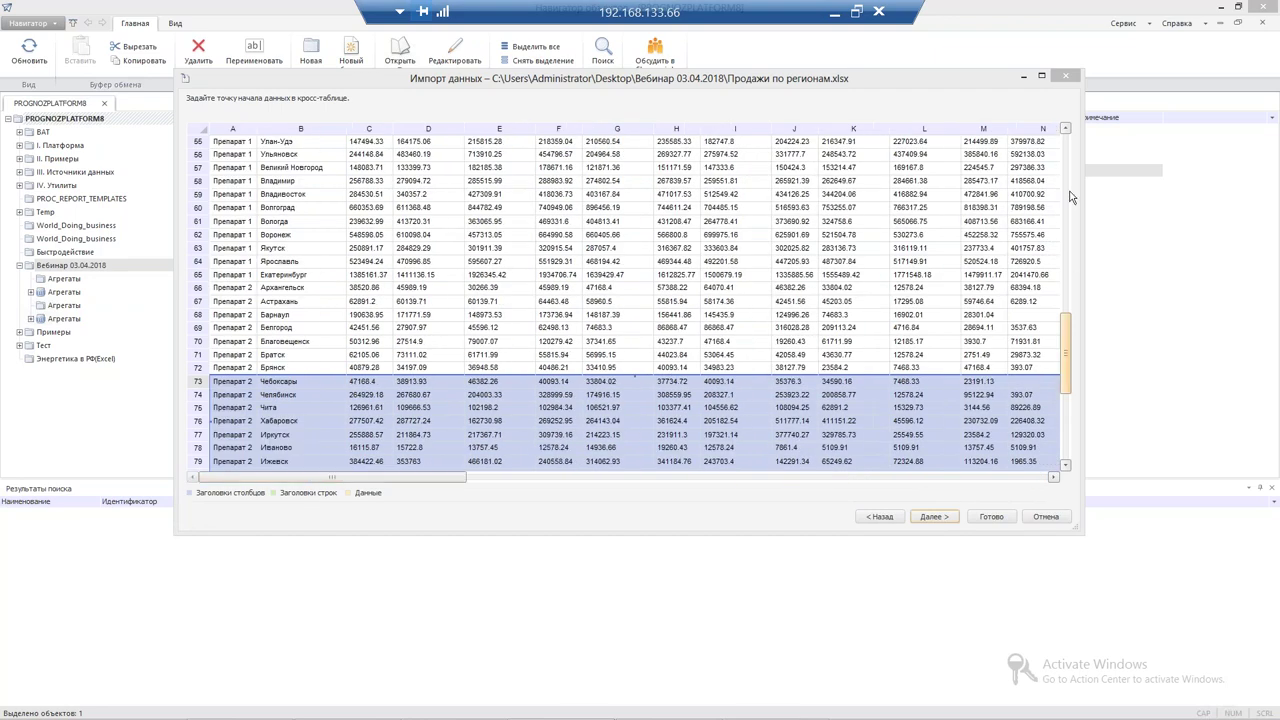
{"action": "scroll", "coordinate": [1057, 143], "scroll_direction": "up", "scroll_amount": 1}
{"action": "scroll", "coordinate": [1057, 143], "scroll_direction": "up", "scroll_amount": 15}
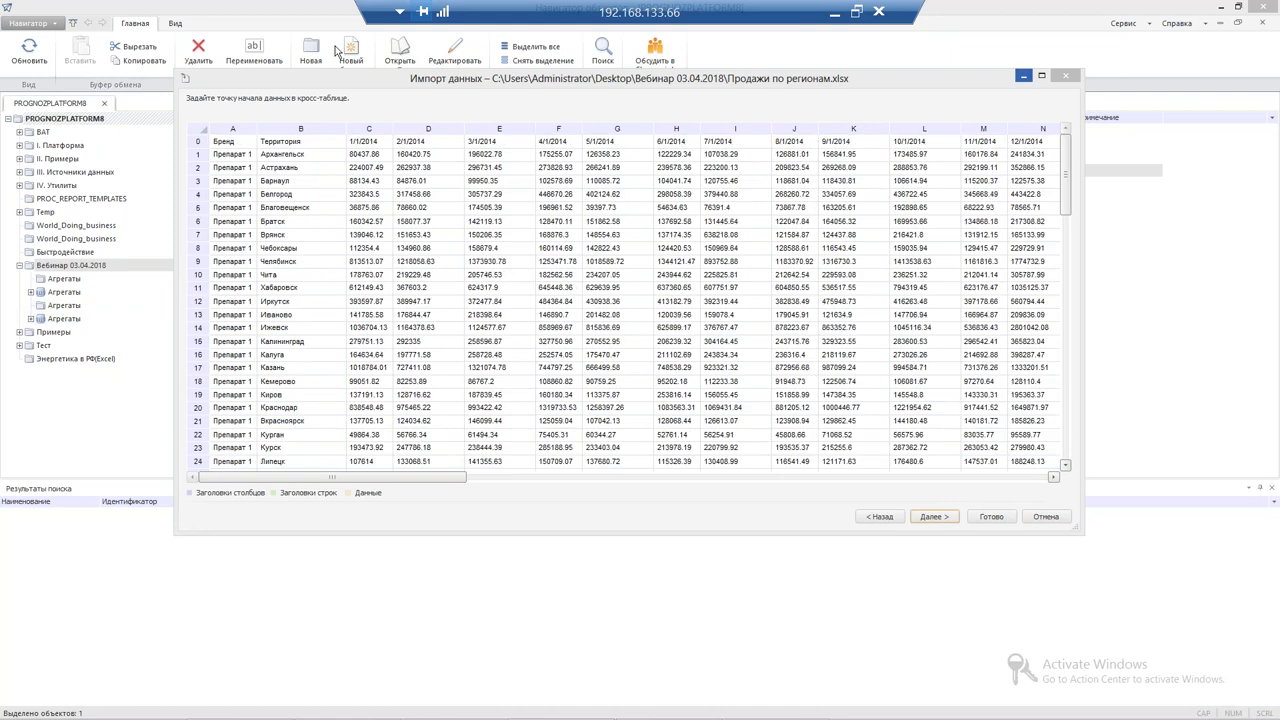
{"action": "left_click", "coordinate": [934, 516]}
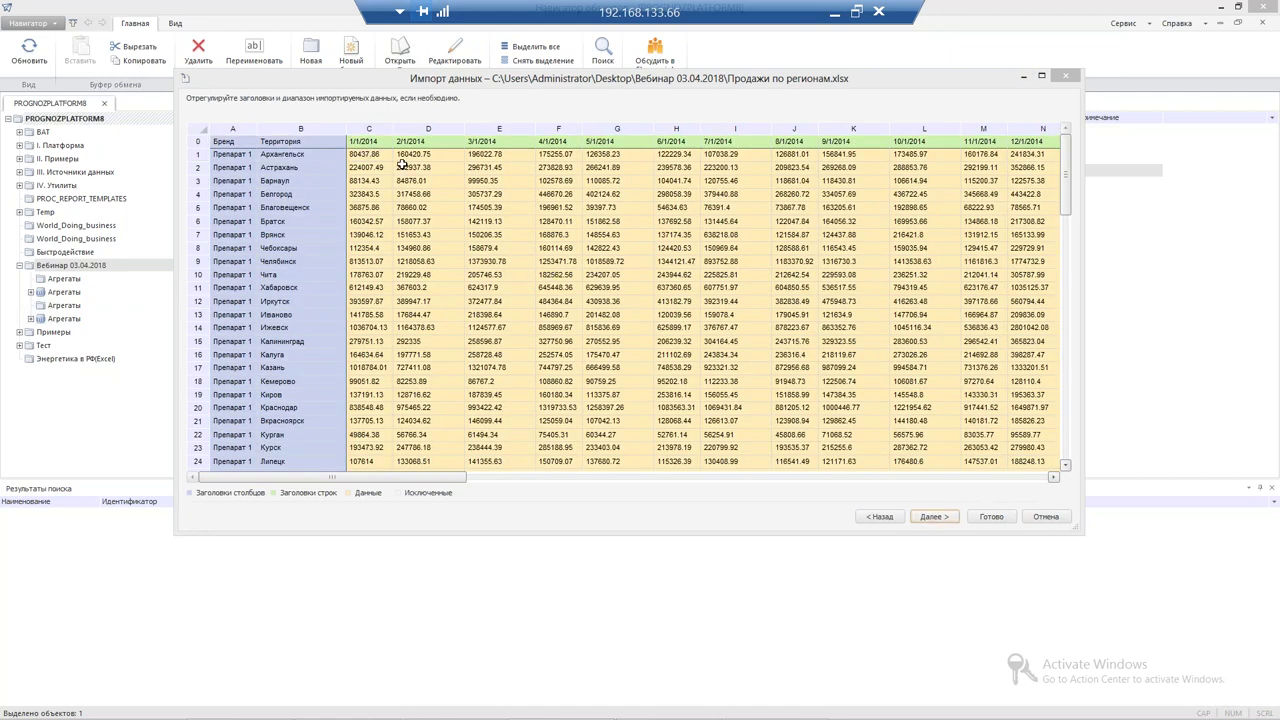
Name the regional sales fields Период and 'Объем реализации, руб' and move past field settings
{"action": "left_click", "coordinate": [934, 516]}
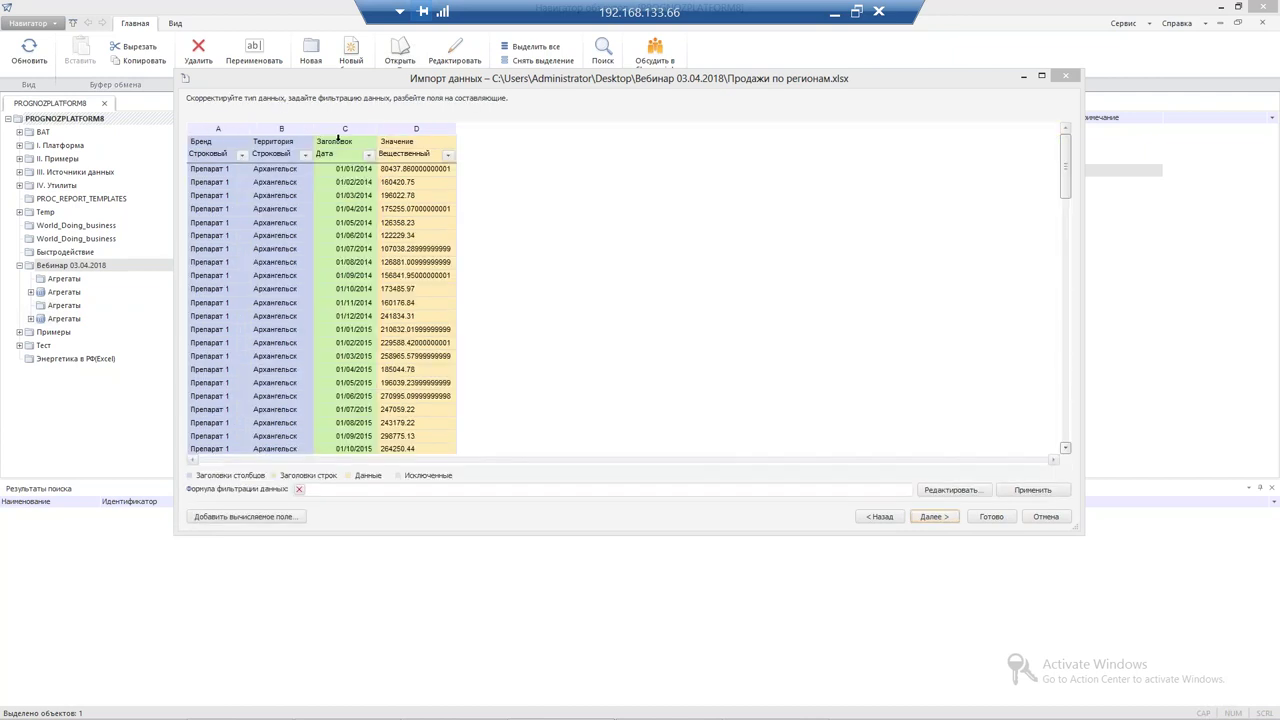
{"action": "double_click", "coordinate": [338, 137]}
{"action": "type", "text": "Период"}
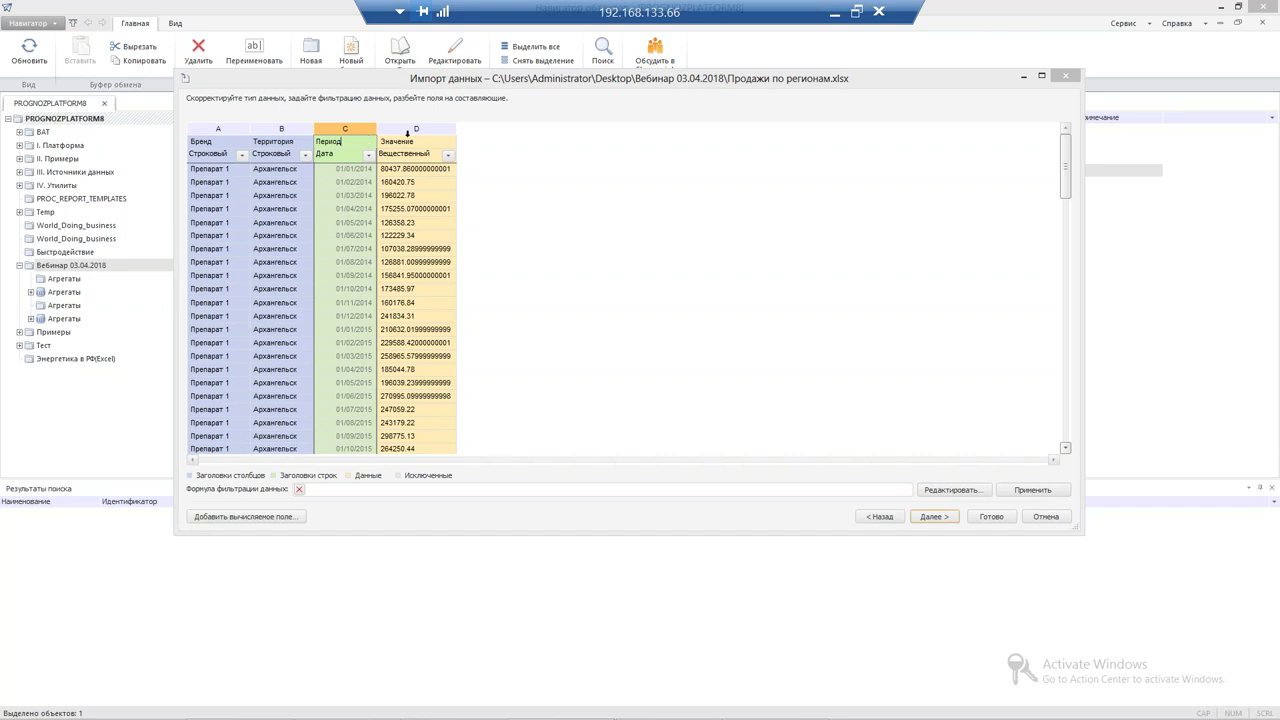
{"action": "double_click", "coordinate": [415, 140]}
{"action": "type", "text": "Объем"}
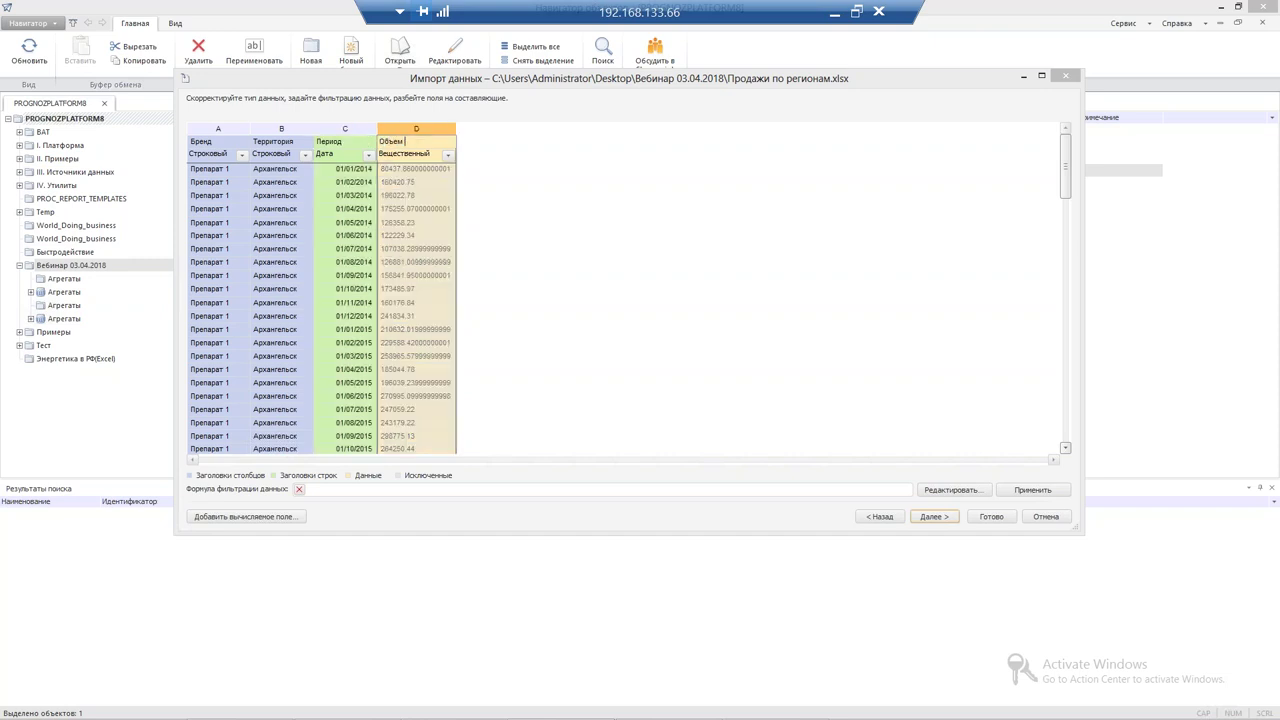
{"action": "type", "text": " реализации, руб"}
{"action": "left_click", "coordinate": [940, 517]}
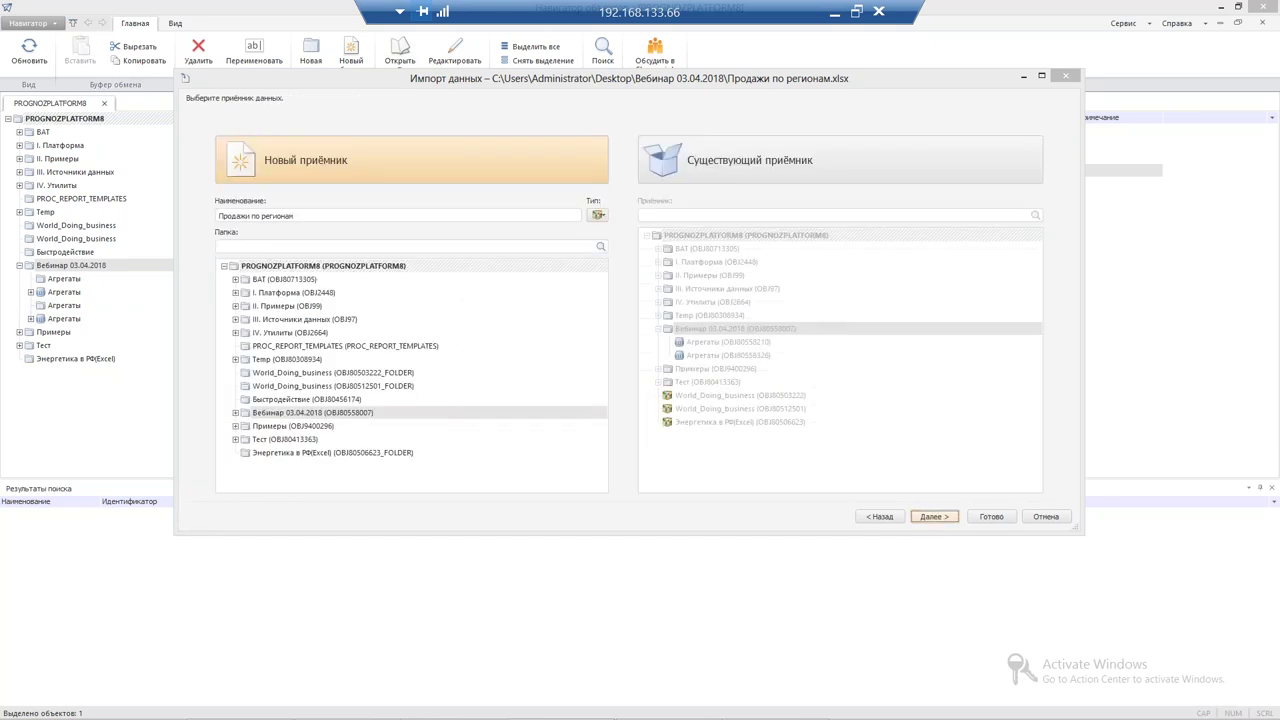
Accept the Продажи по регионам receiver and dimension links to complete the import
{"action": "left_click", "coordinate": [935, 517]}
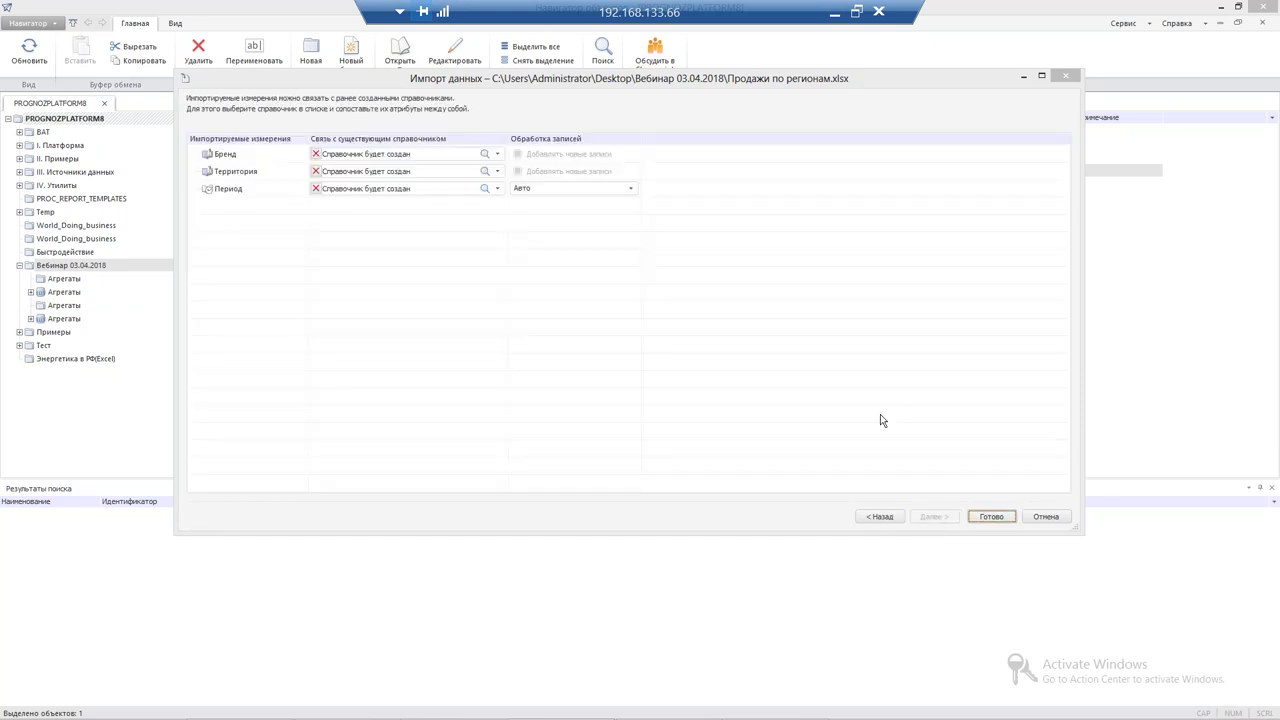
{"action": "left_click", "coordinate": [993, 519]}
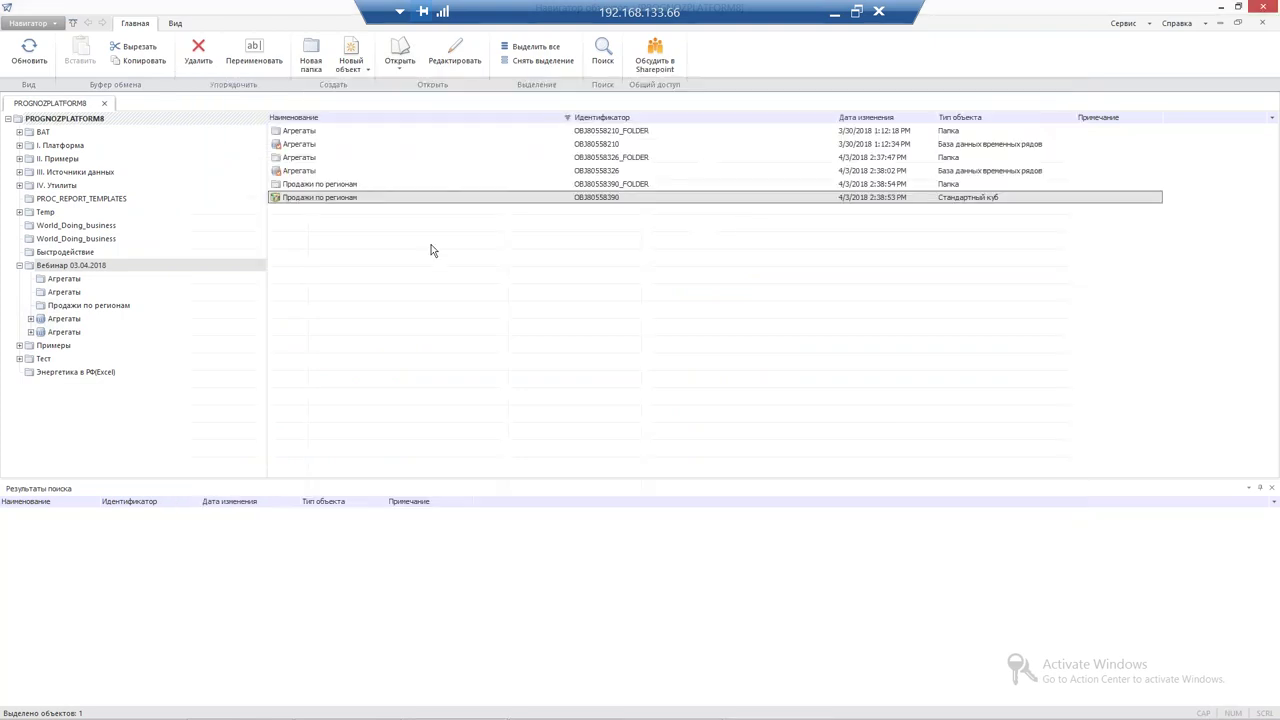
Open Агрегаты as an OLAP analytical query and set Раздел to Сводные продажи
{"action": "right_click", "coordinate": [303, 172]}
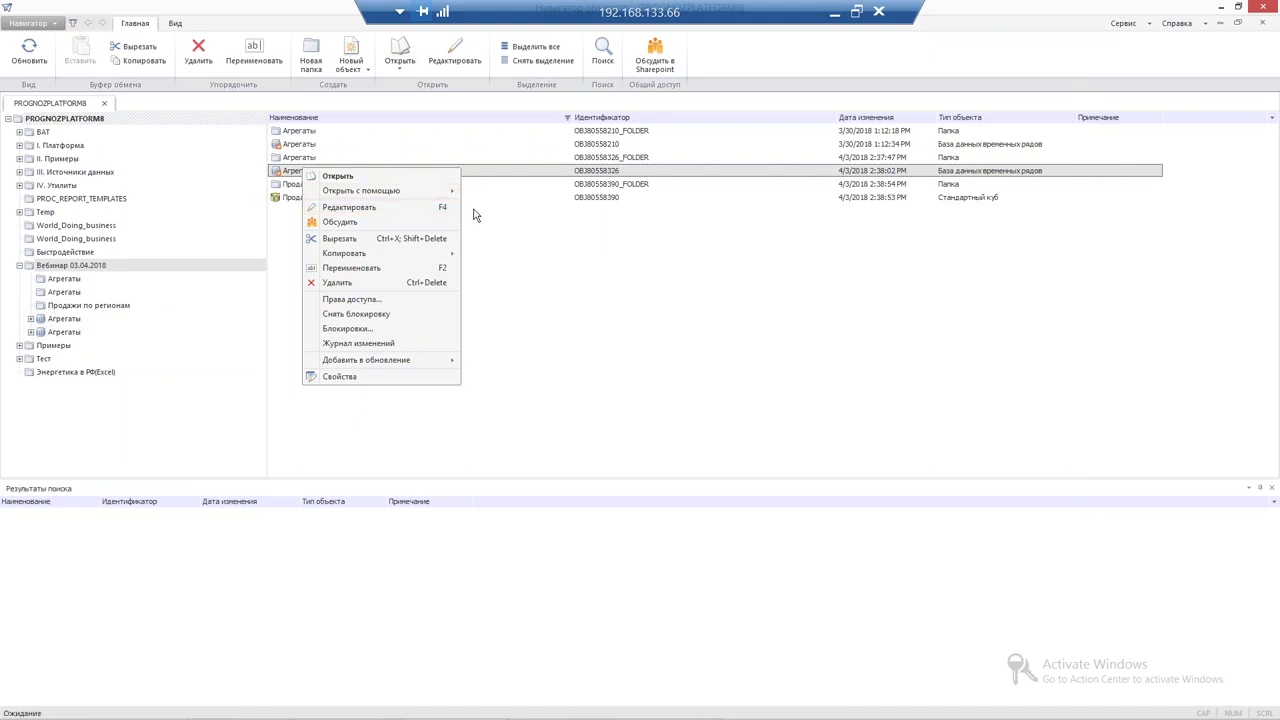
{"action": "mouse_move", "coordinate": [446, 192]}
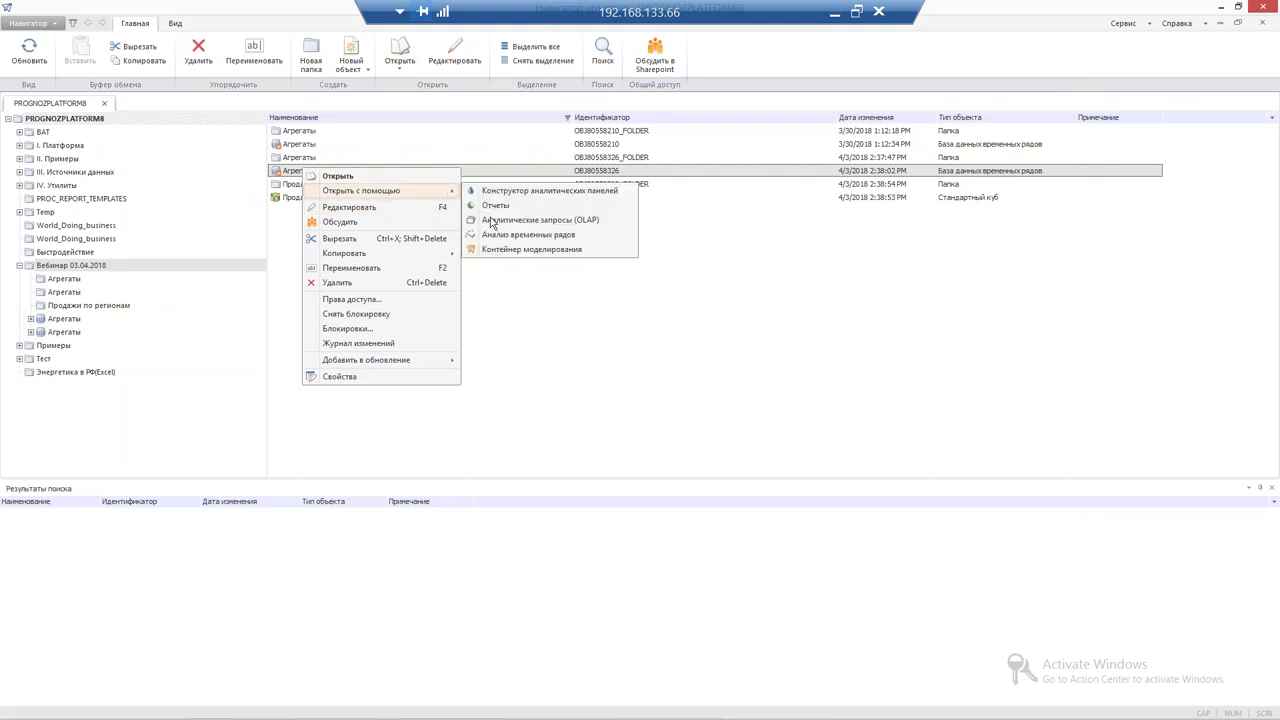
{"action": "left_click", "coordinate": [490, 220]}
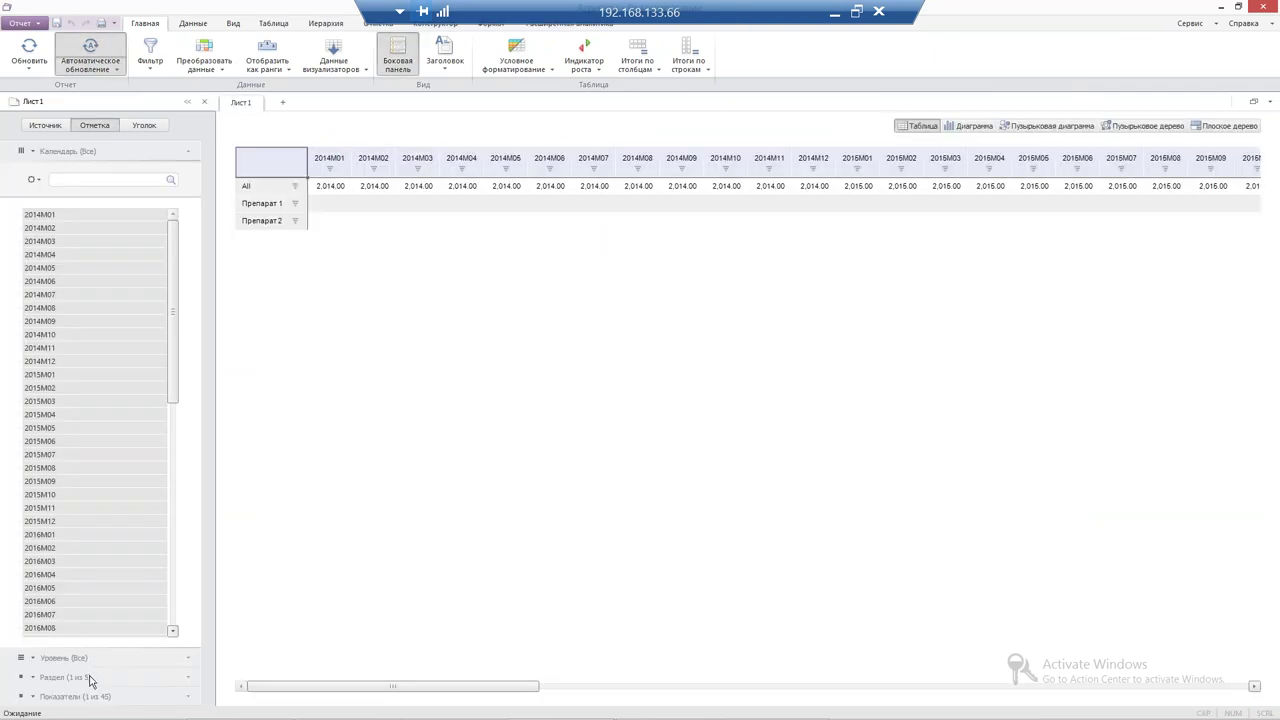
{"action": "left_click", "coordinate": [88, 668]}
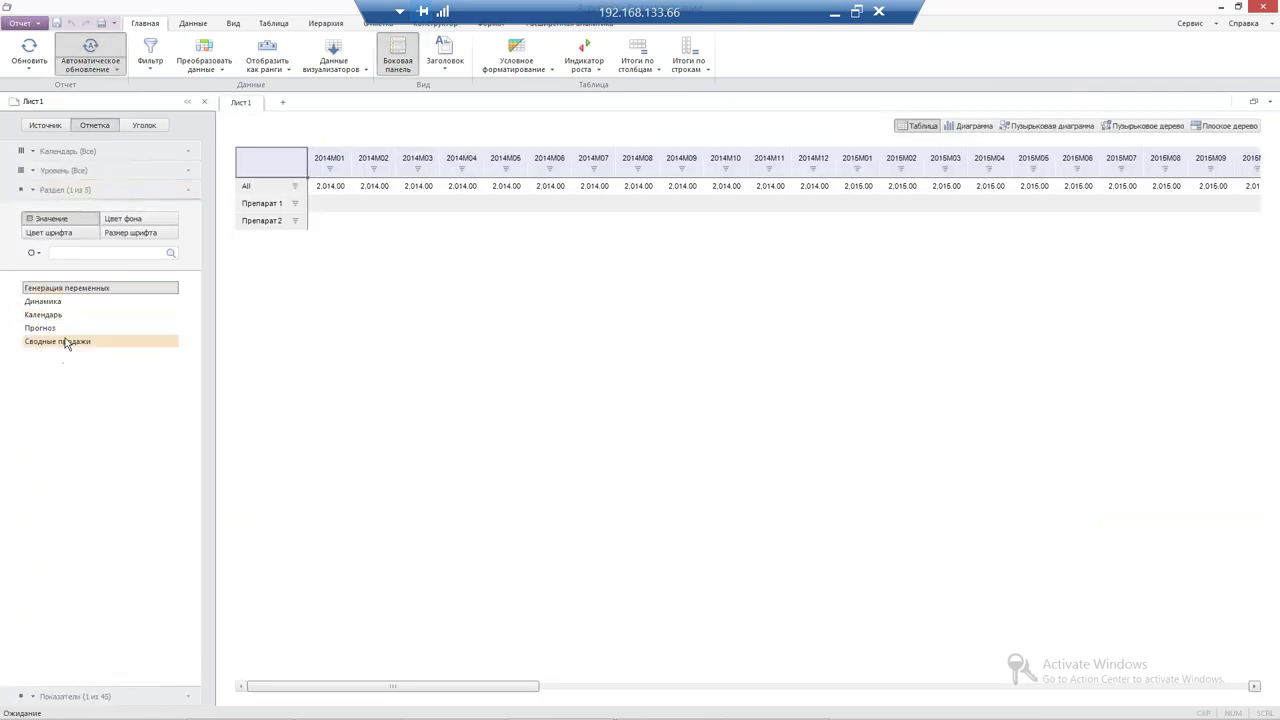
{"action": "left_click", "coordinate": [60, 341]}
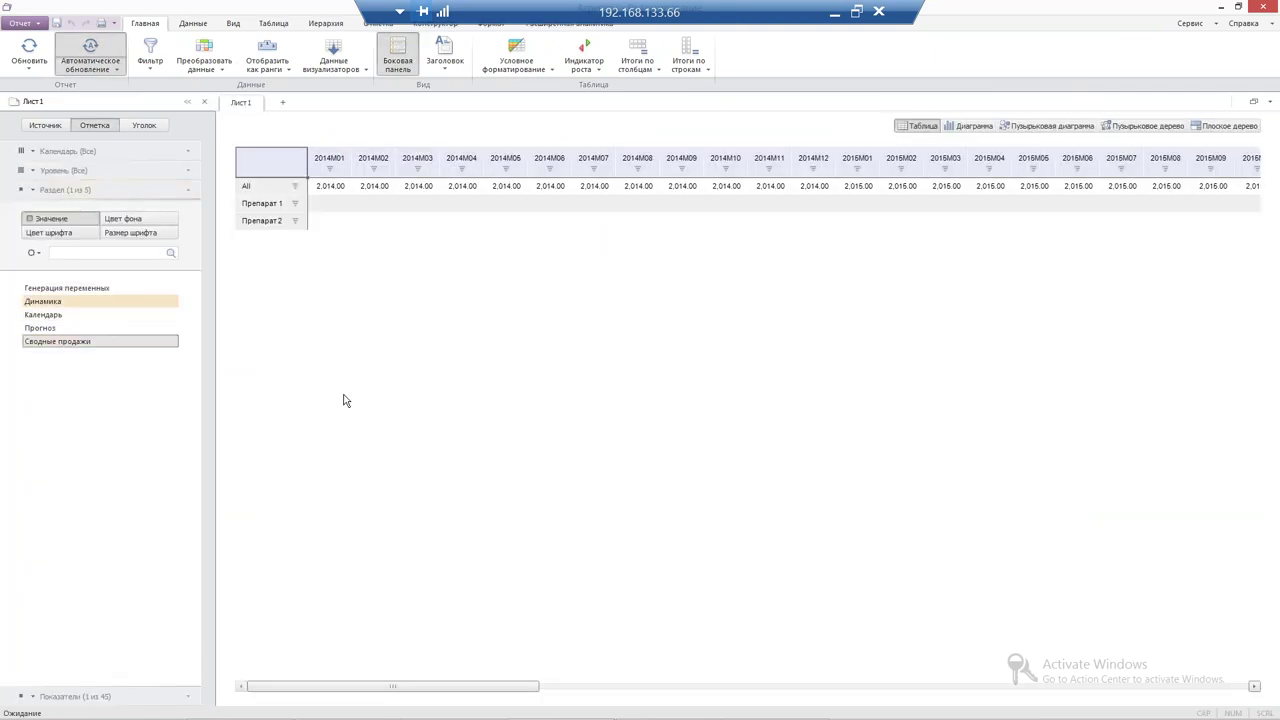
Filter the table to hide zero-value cells and apply further cell filters
{"action": "left_click", "coordinate": [148, 58]}
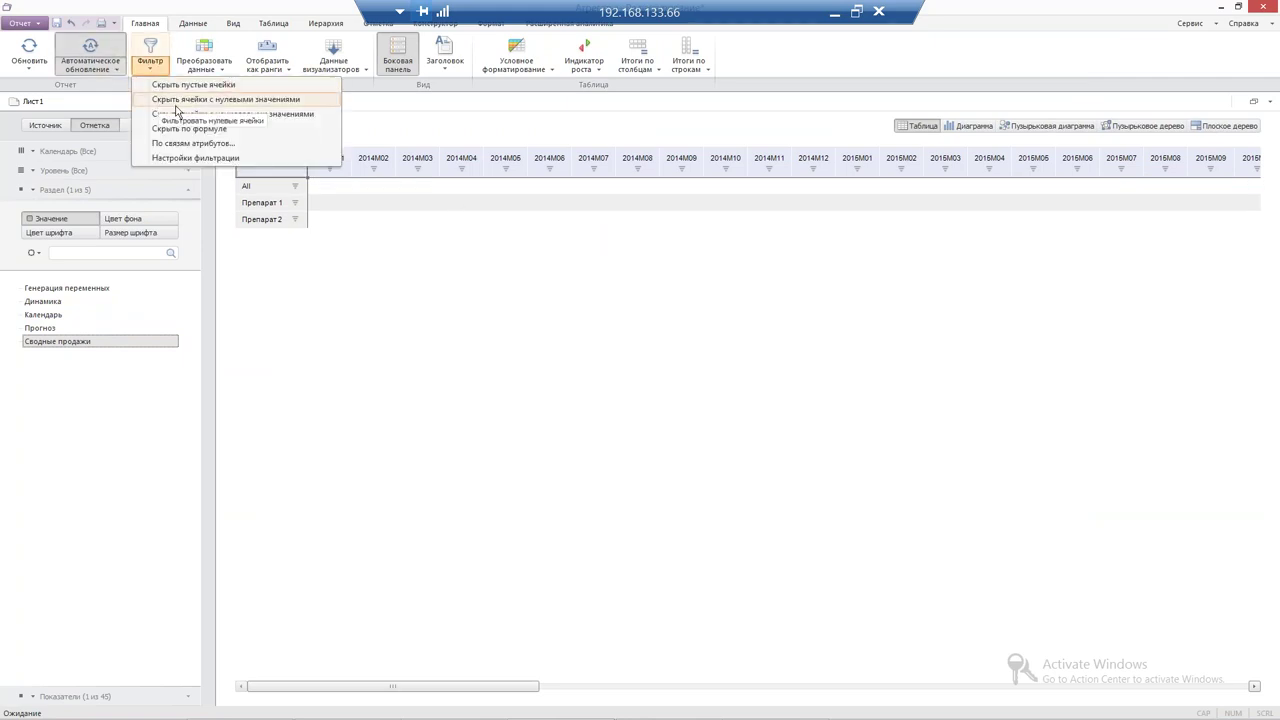
{"action": "left_click", "coordinate": [180, 102]}
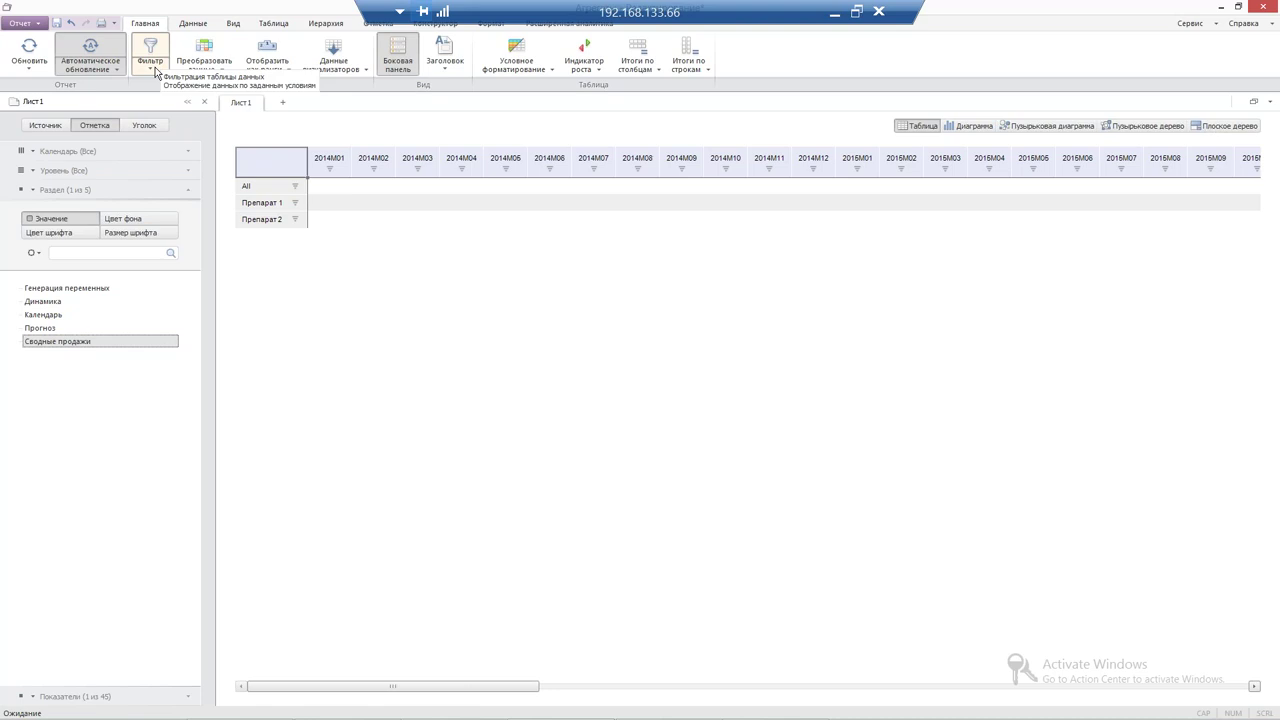
{"action": "left_click", "coordinate": [152, 66]}
{"action": "left_click", "coordinate": [226, 129]}
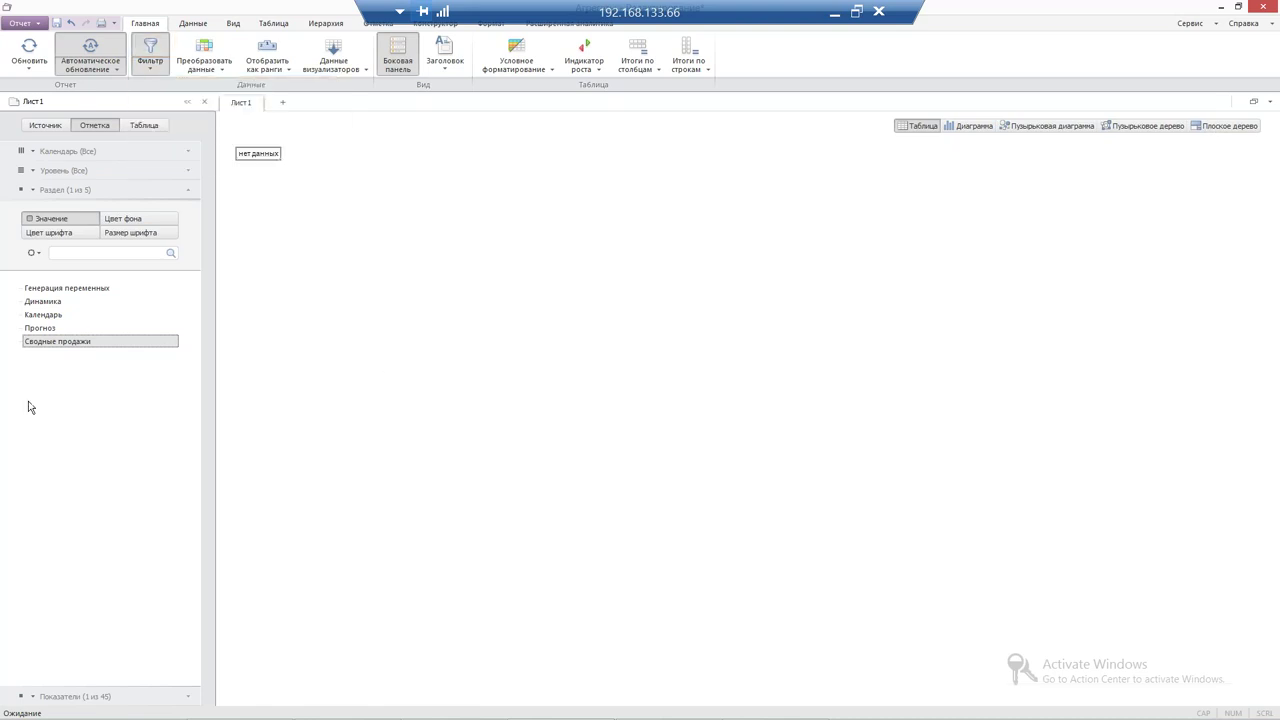
Move the Показатели dimension into the table rows and reset its element selection
{"action": "left_click", "coordinate": [88, 696]}
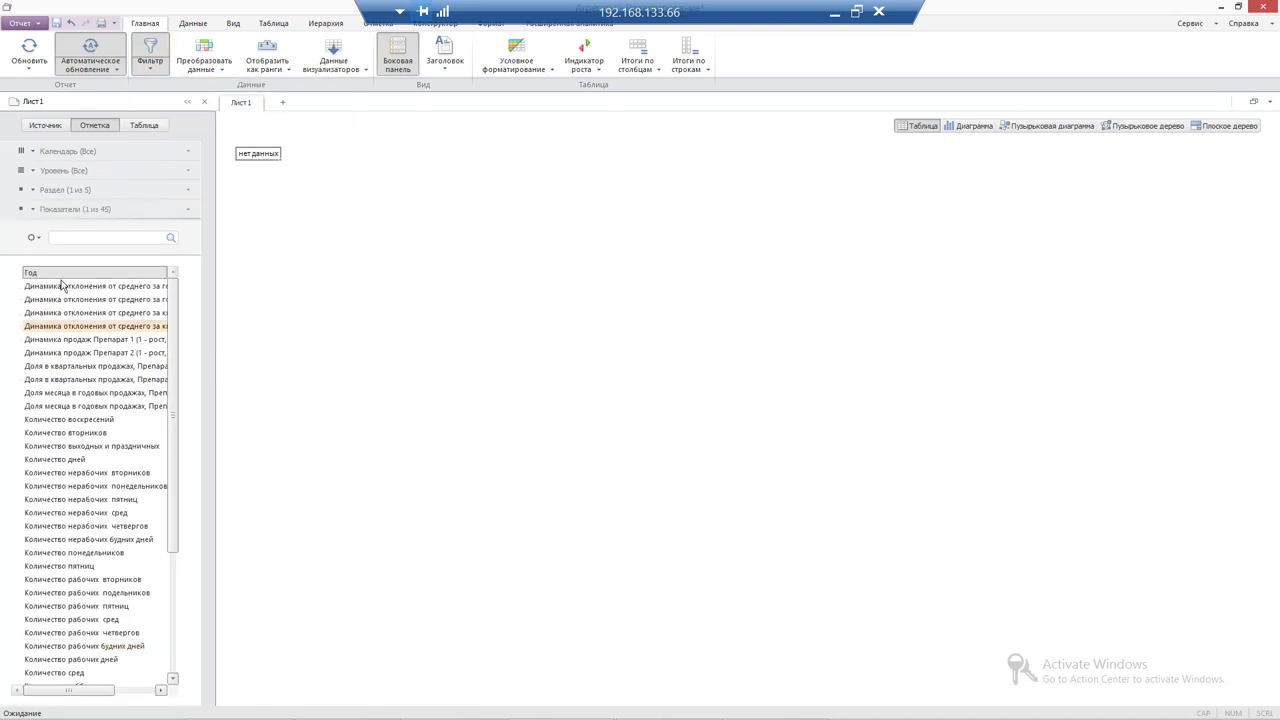
{"action": "left_click", "coordinate": [24, 209]}
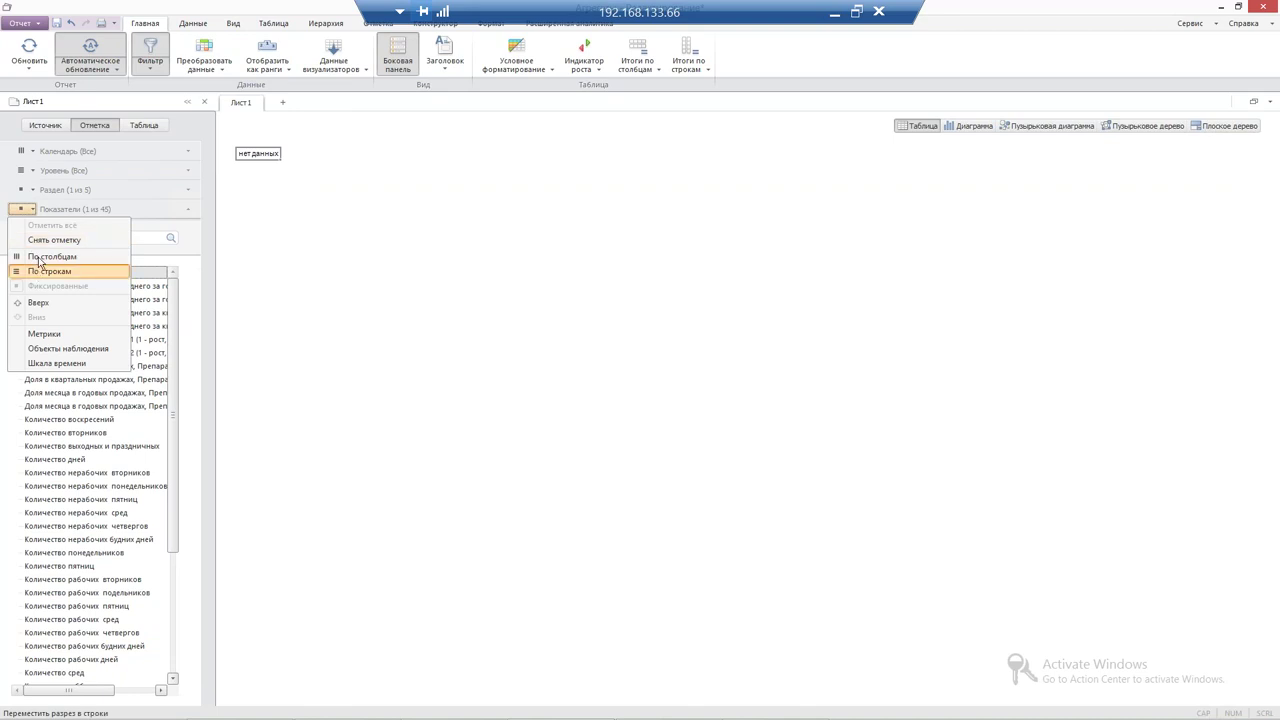
{"action": "left_click", "coordinate": [37, 271]}
{"action": "left_click", "coordinate": [22, 190]}
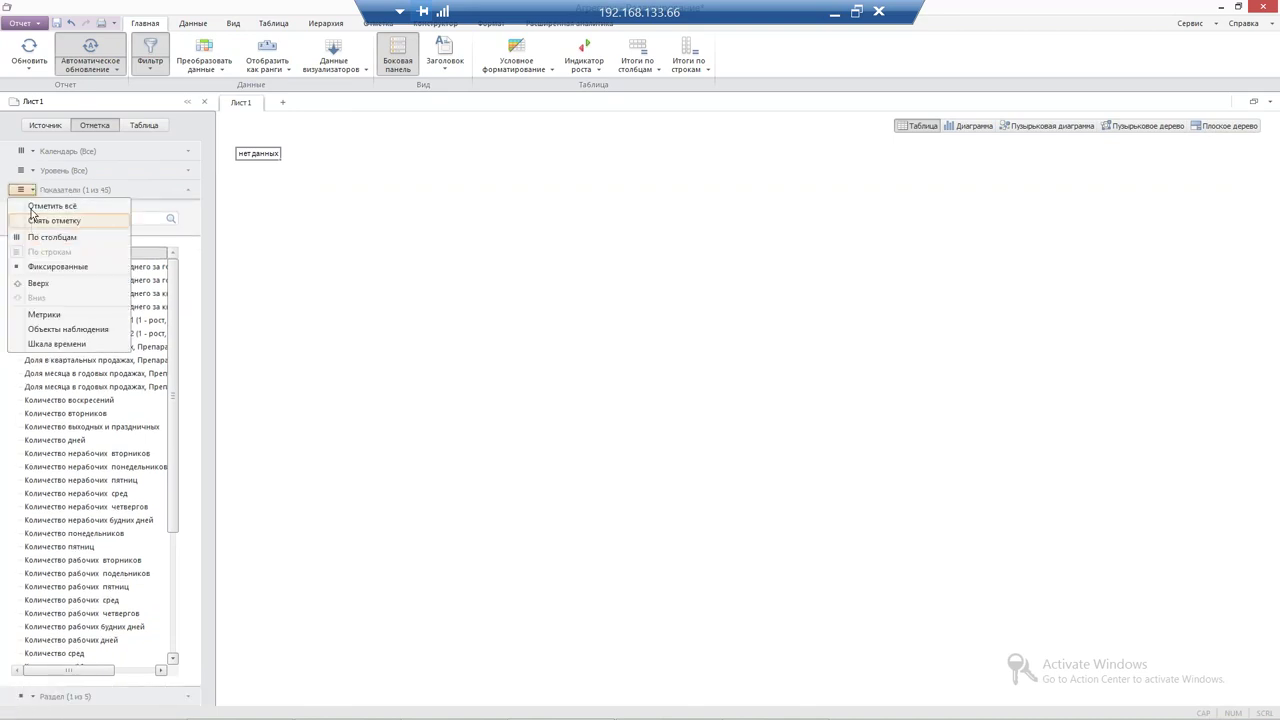
{"action": "left_click", "coordinate": [36, 220]}
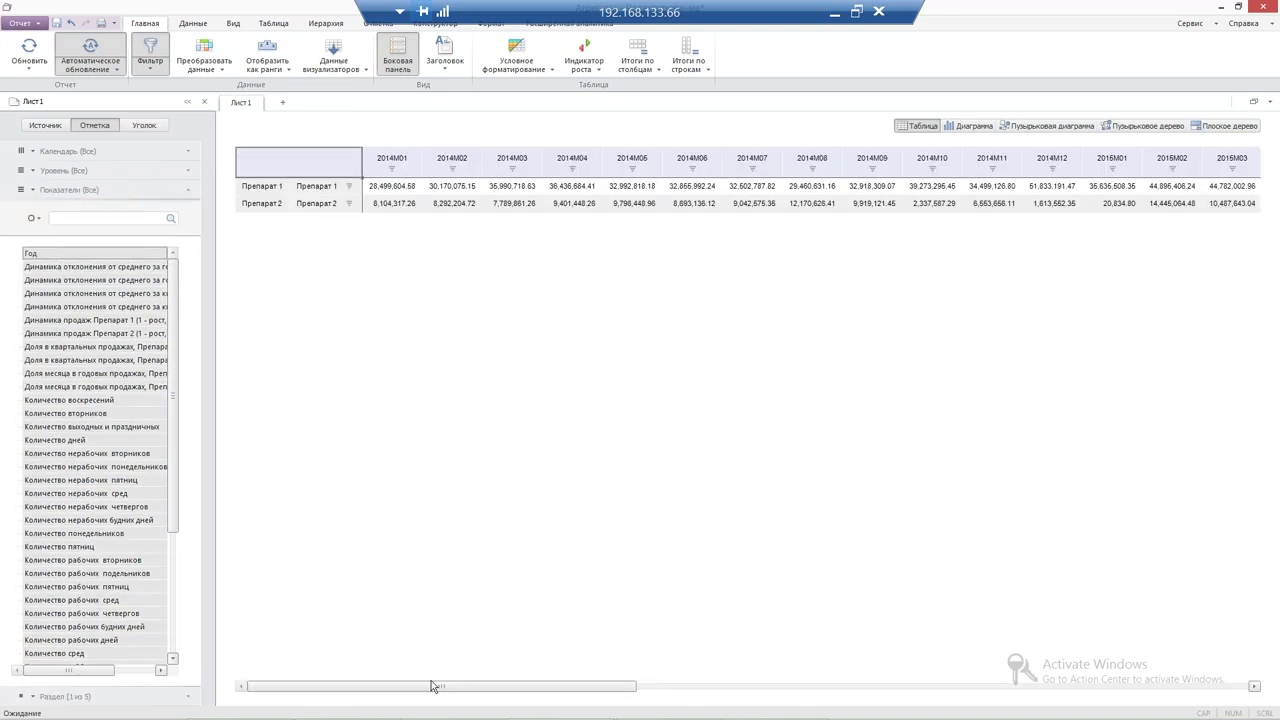
Add a bar chart of monthly Препарат 1 and Препарат 2 values alongside the table
{"action": "left_click_drag", "start_coordinate": [598, 690], "coordinate": [628, 690]}
{"action": "left_click", "coordinate": [1253, 101]}
{"action": "left_click", "coordinate": [1205, 118]}
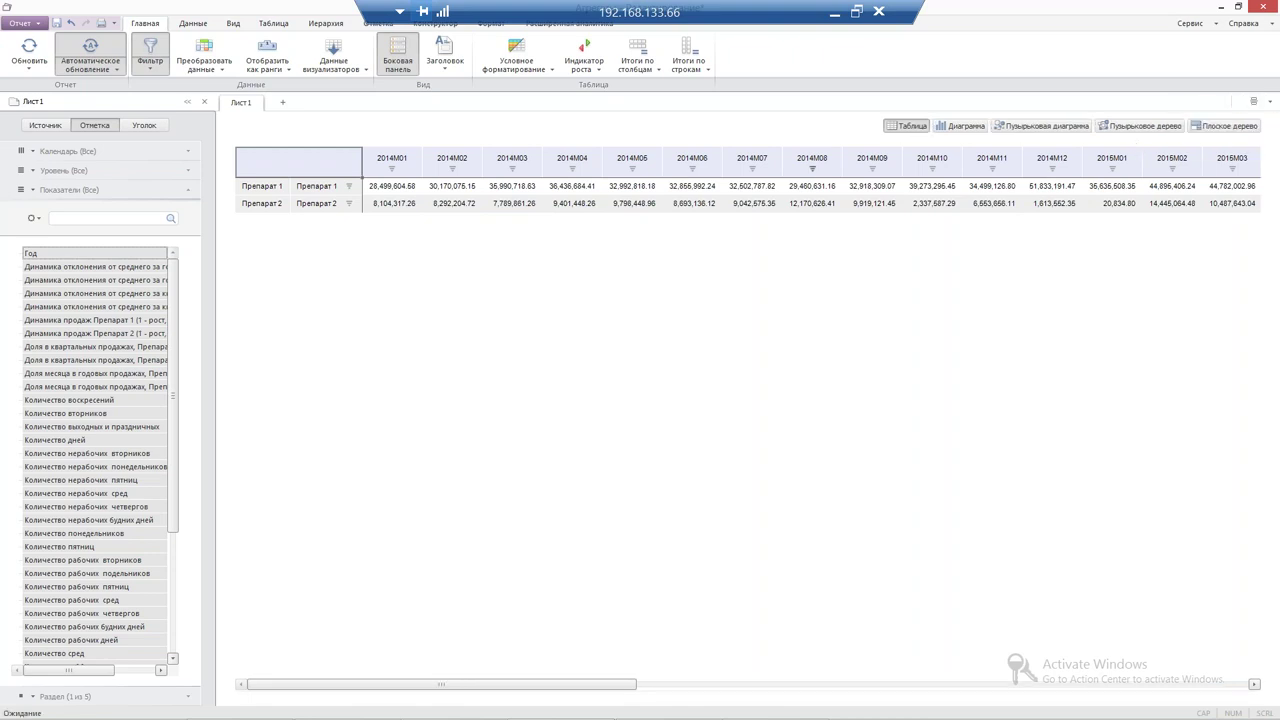
{"action": "left_click", "coordinate": [962, 126]}
Chart the Препарат 1 and Препарат 2 sales series in turn and inspect a bar's value
{"action": "left_click", "coordinate": [258, 187]}
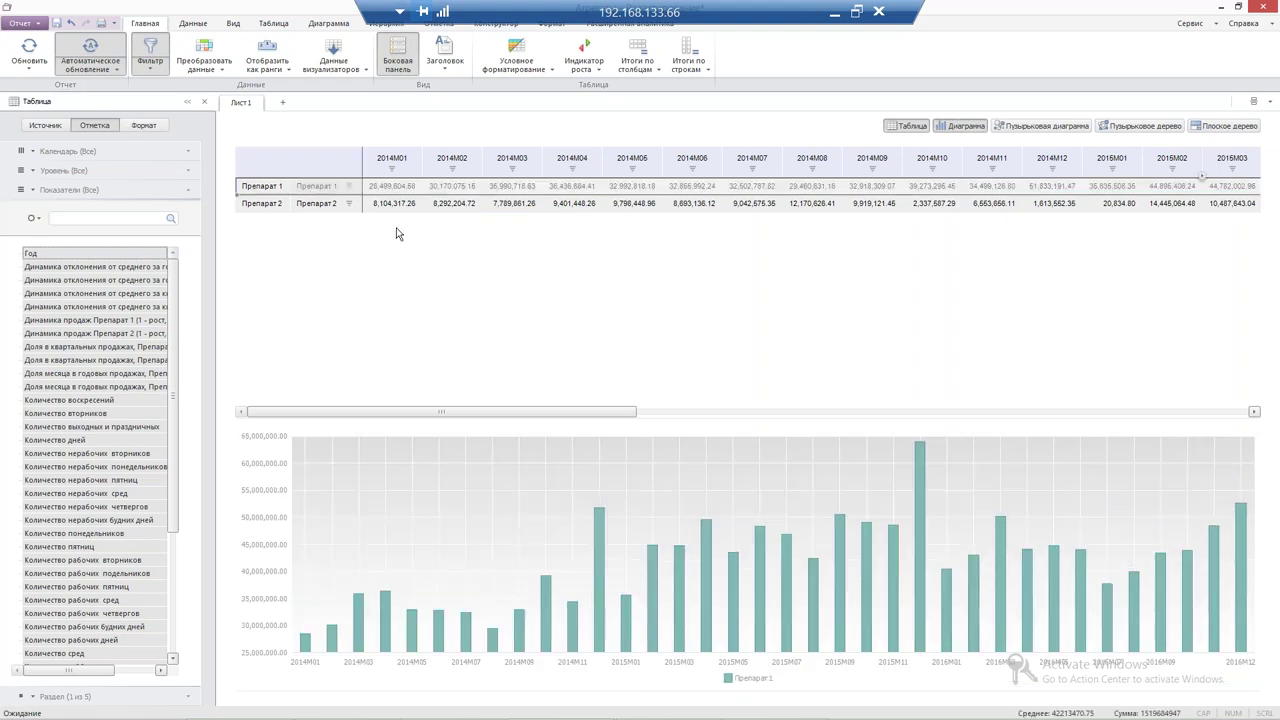
{"action": "left_click", "coordinate": [262, 203]}
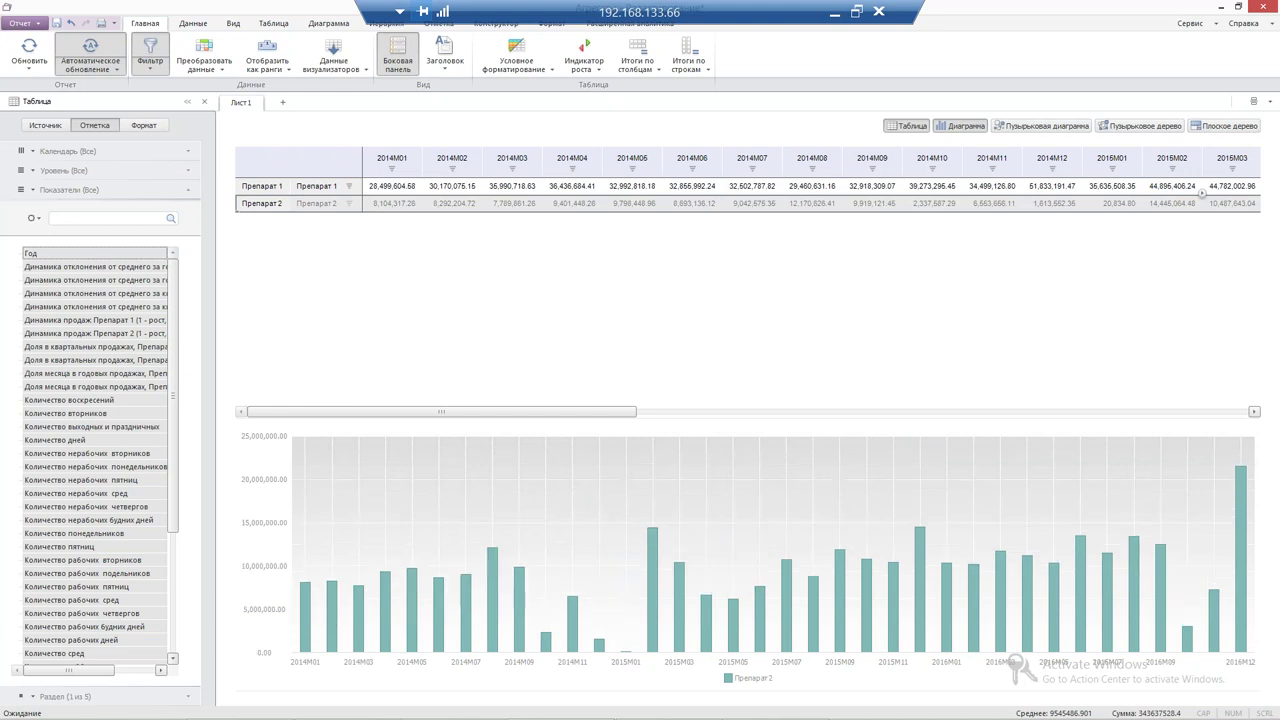
{"action": "left_click", "coordinate": [266, 188]}
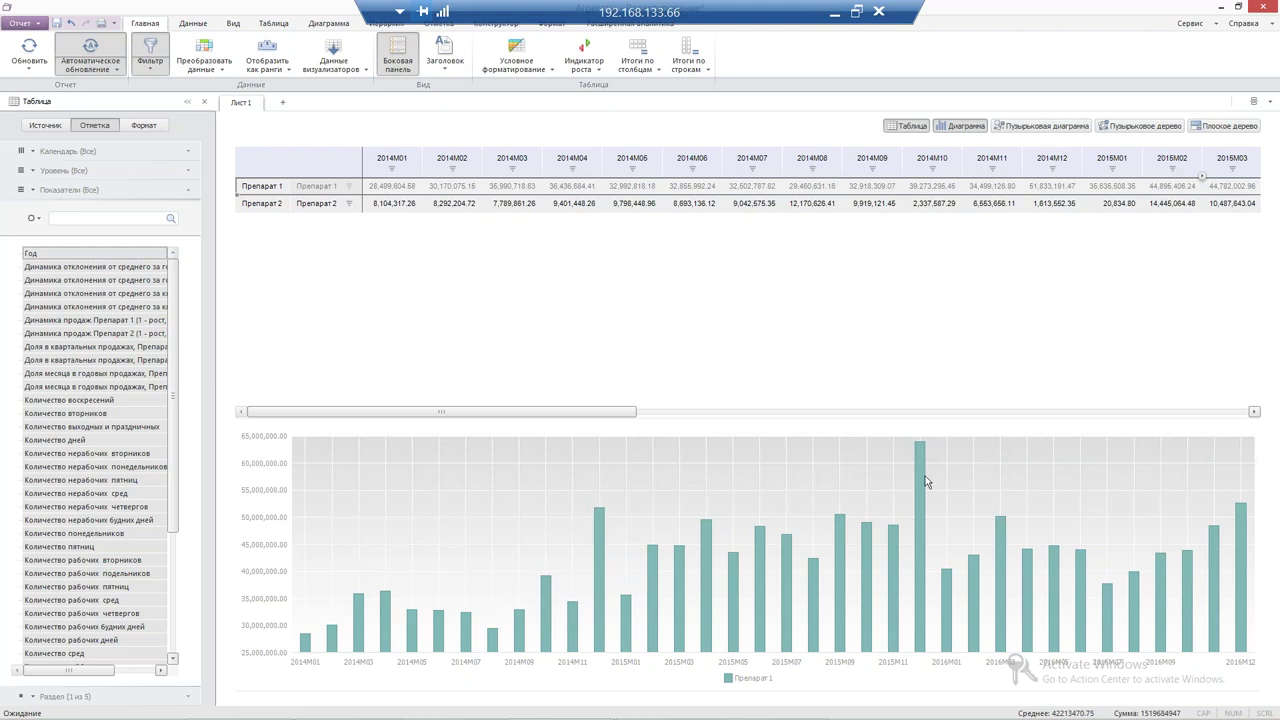
{"action": "left_click", "coordinate": [599, 540]}
{"action": "mouse_move", "coordinate": [599, 543]}
{"action": "left_click", "coordinate": [258, 202]}
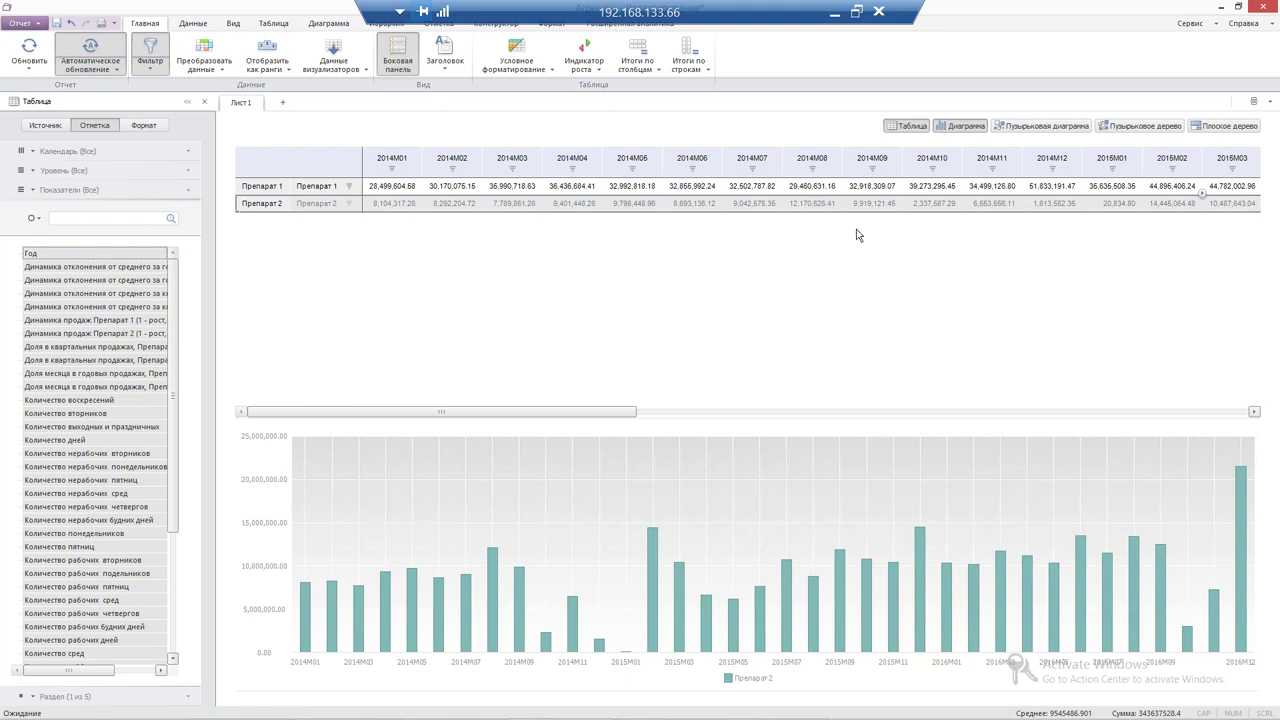
Close the sales report and open Продажи по регионам as an OLAP analytical query
{"action": "left_click", "coordinate": [1263, 9]}
{"action": "left_click", "coordinate": [606, 383]}
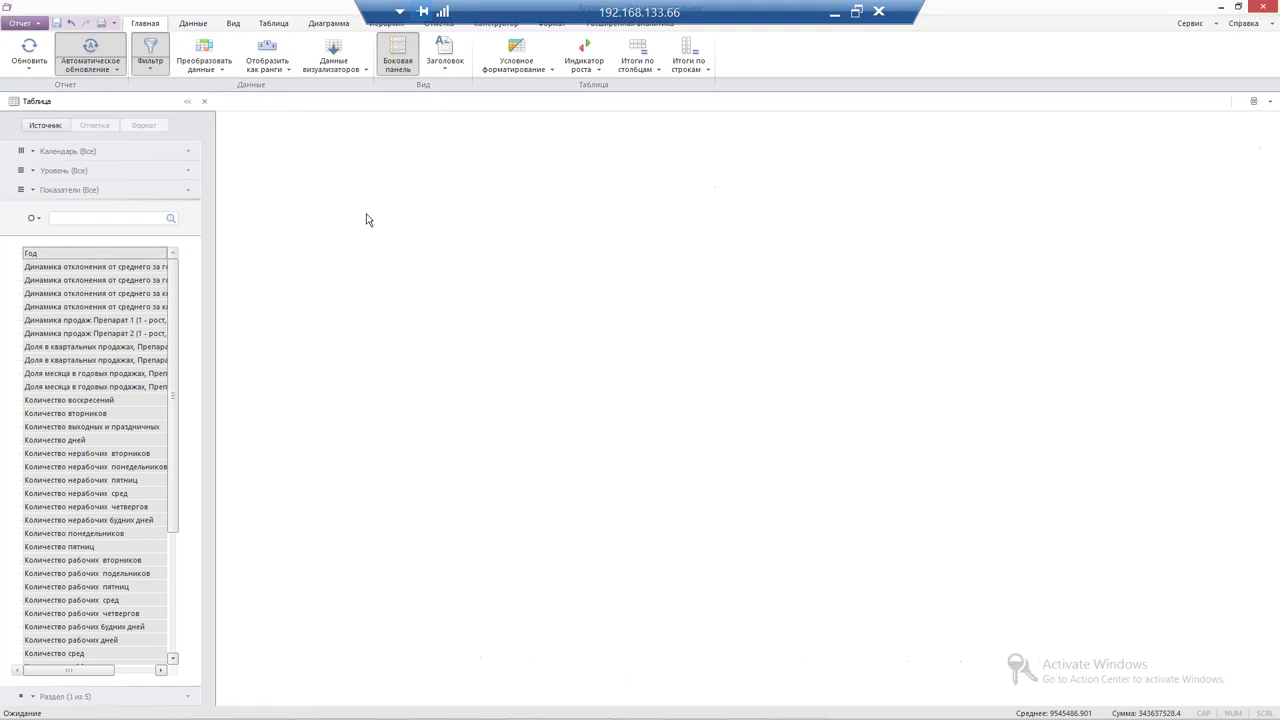
{"action": "left_click", "coordinate": [318, 198]}
{"action": "right_click", "coordinate": [320, 199]}
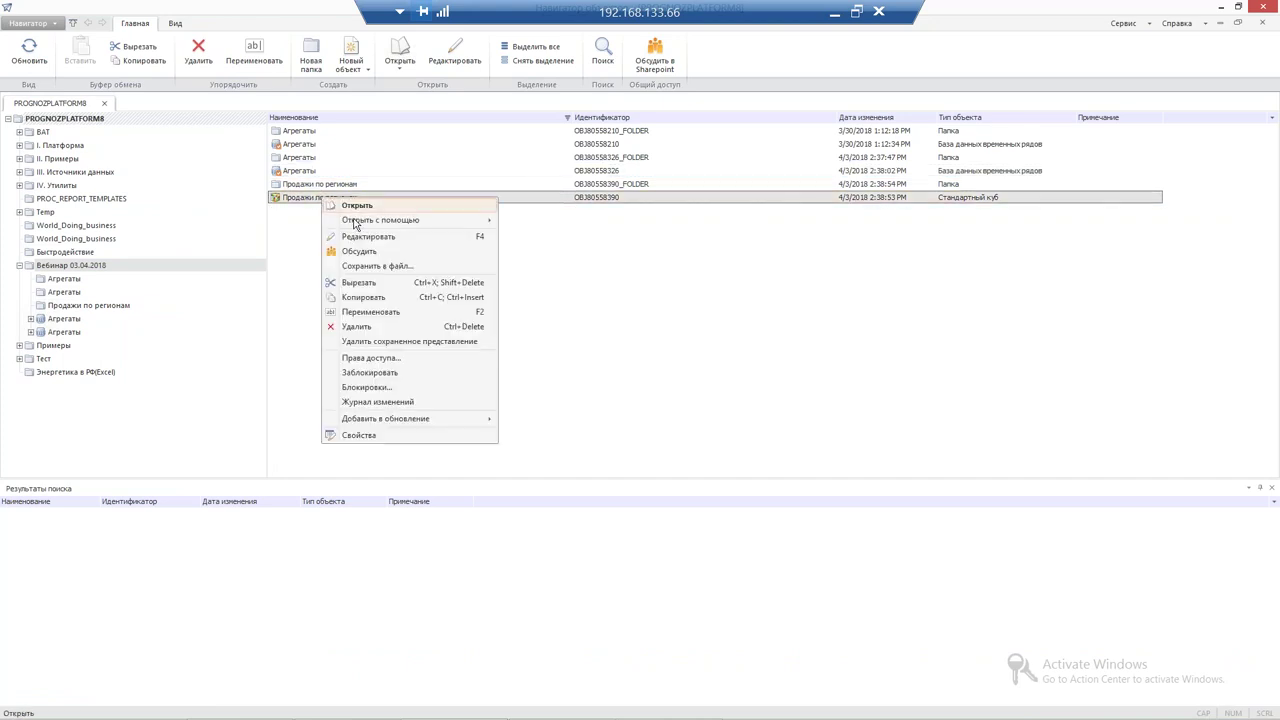
{"action": "mouse_move", "coordinate": [354, 223]}
{"action": "left_click", "coordinate": [544, 256]}
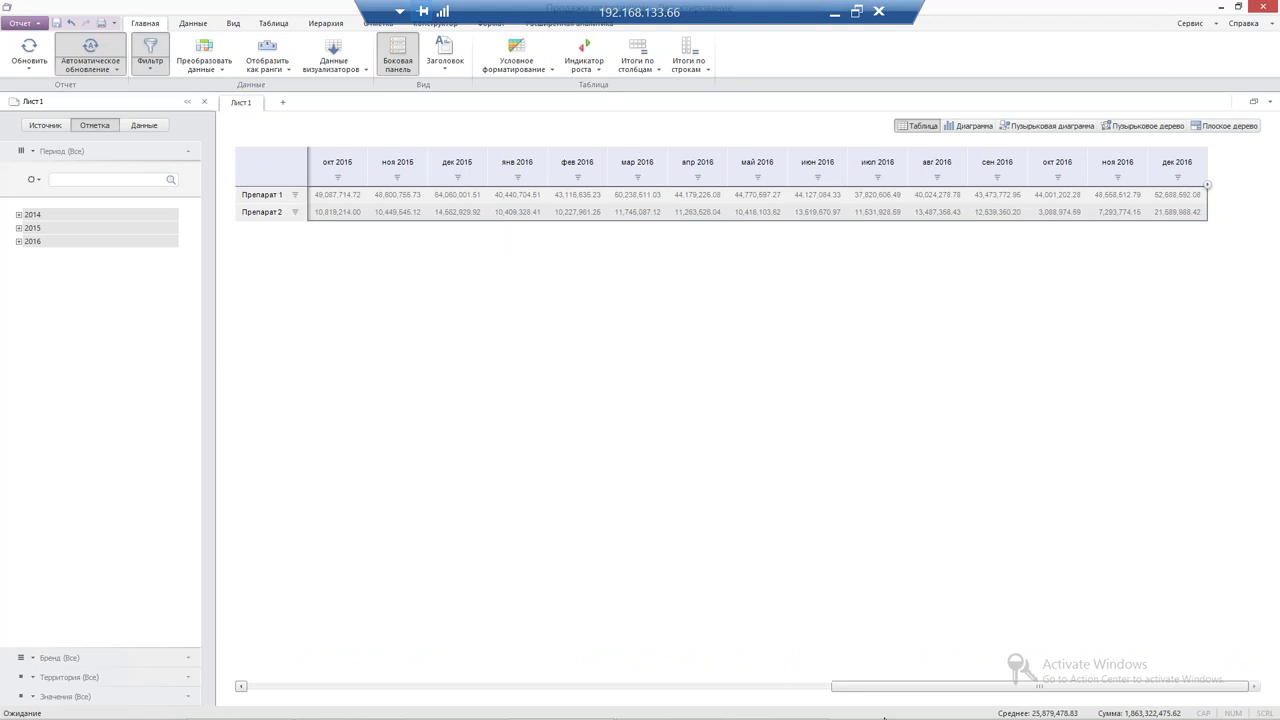
Place Территория cities in rows, limit Бренд to Препарат 1, and review the monthly table
{"action": "left_click", "coordinate": [505, 692]}
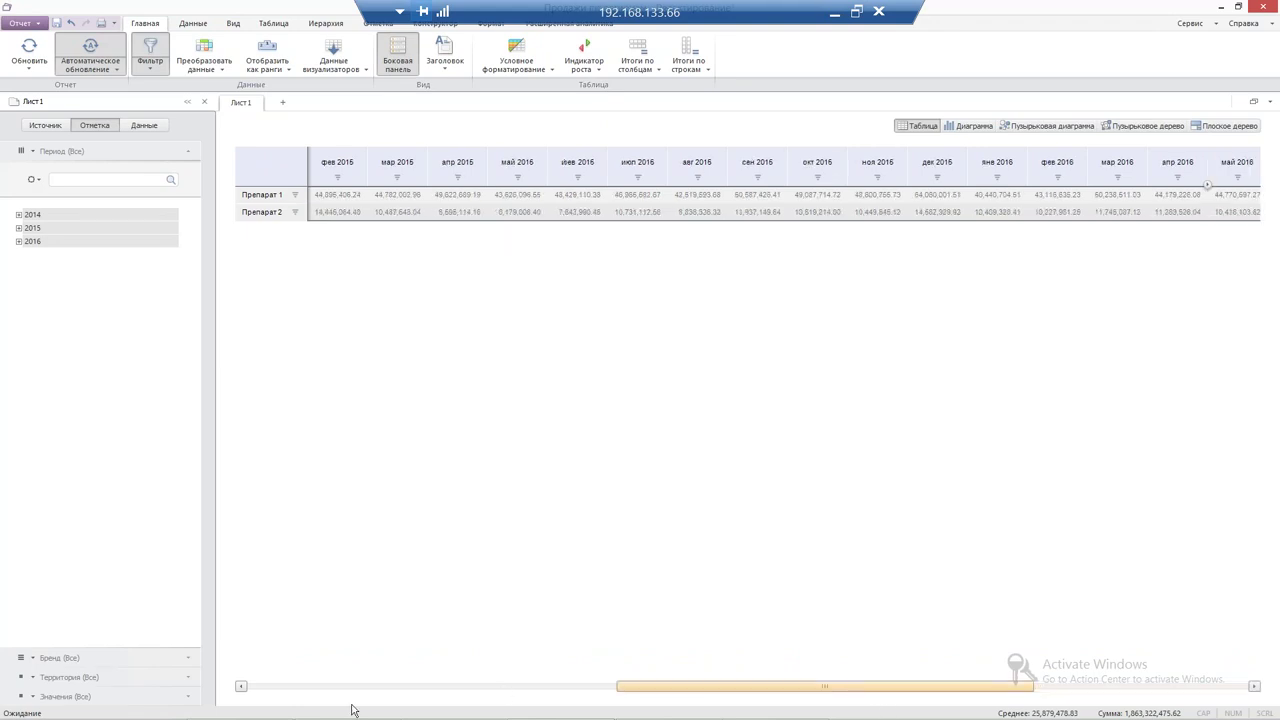
{"action": "left_click", "coordinate": [70, 677]}
{"action": "left_click", "coordinate": [32, 190]}
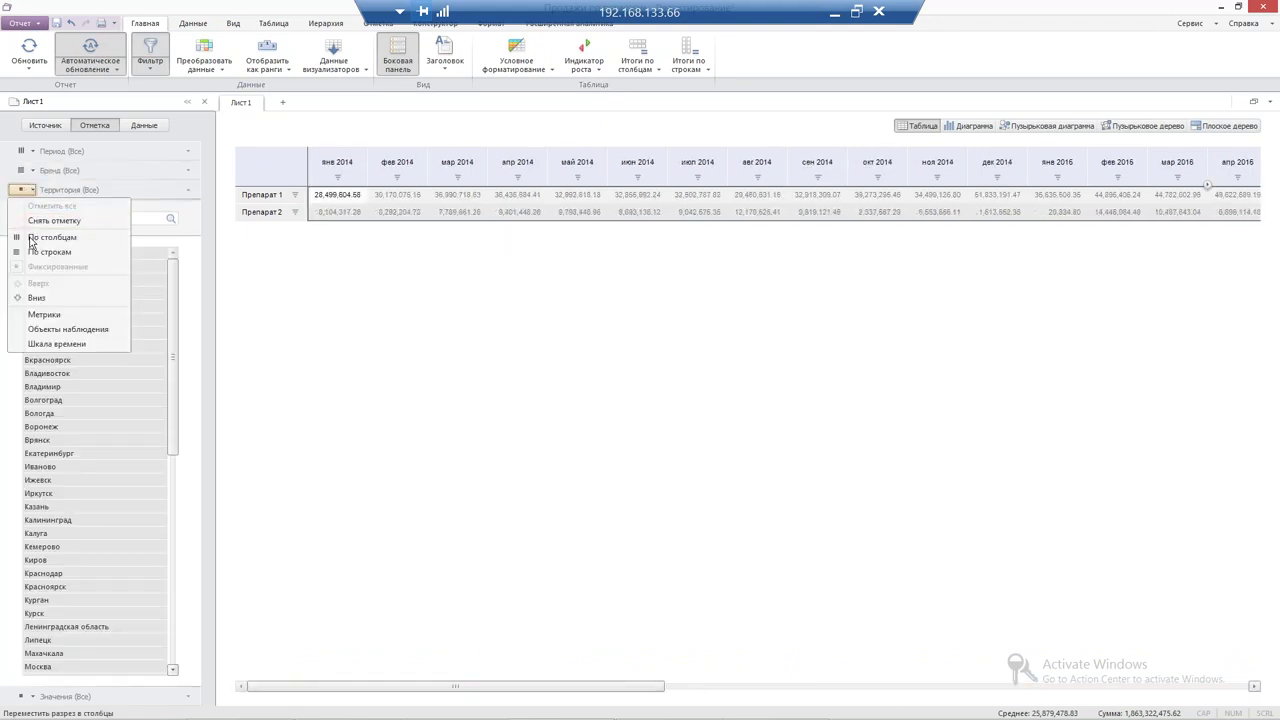
{"action": "left_click", "coordinate": [45, 251]}
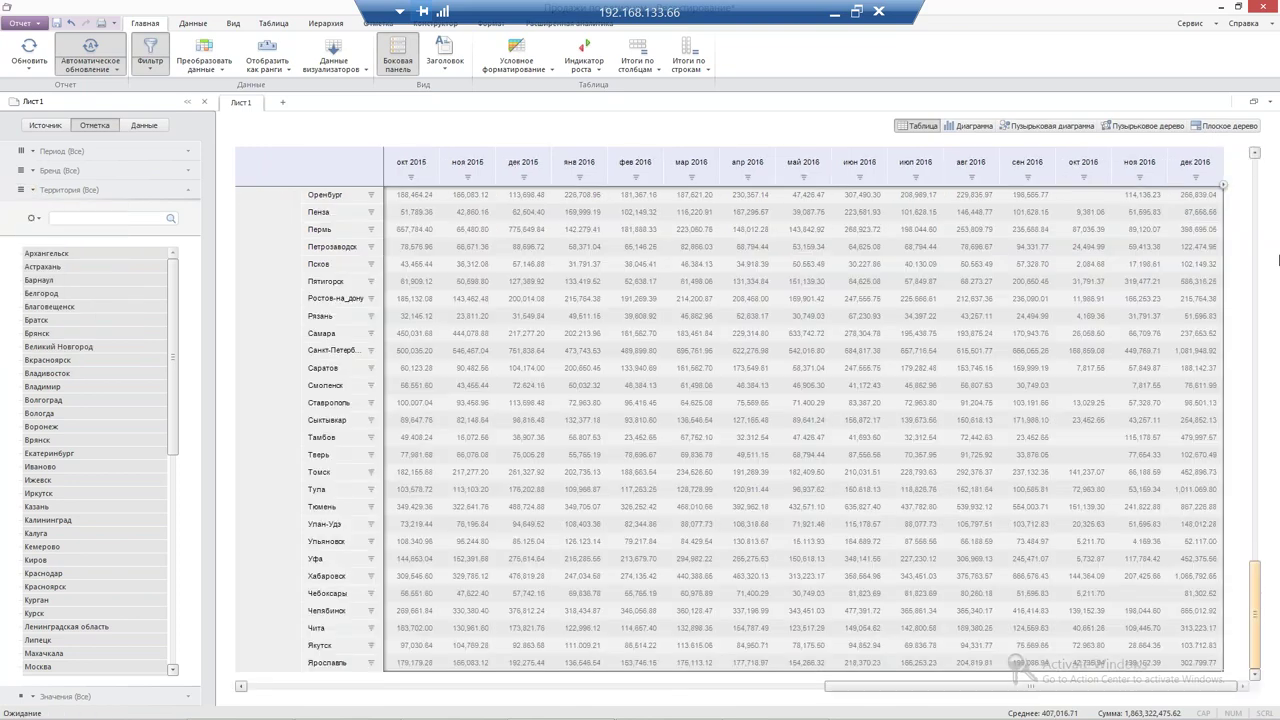
{"action": "scroll", "coordinate": [1278, 260], "scroll_direction": "up", "scroll_amount": 1}
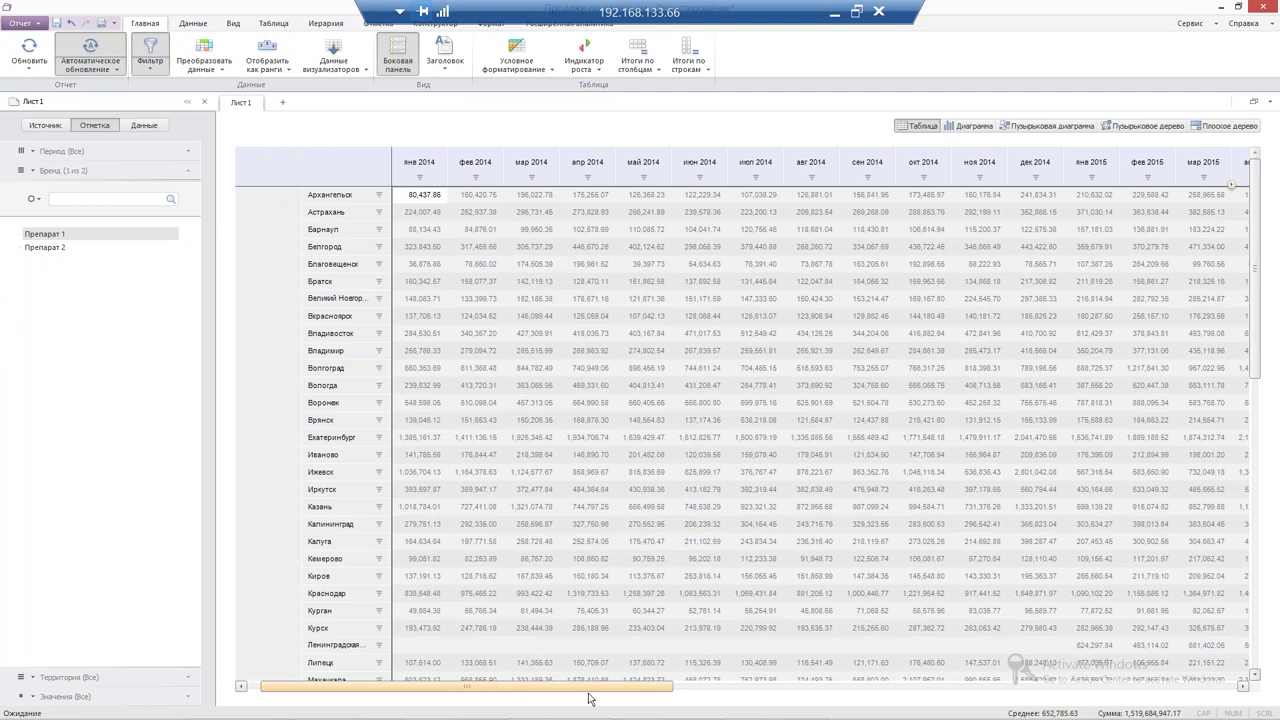
{"action": "scroll", "coordinate": [589, 693], "scroll_direction": "right", "scroll_amount": 2}
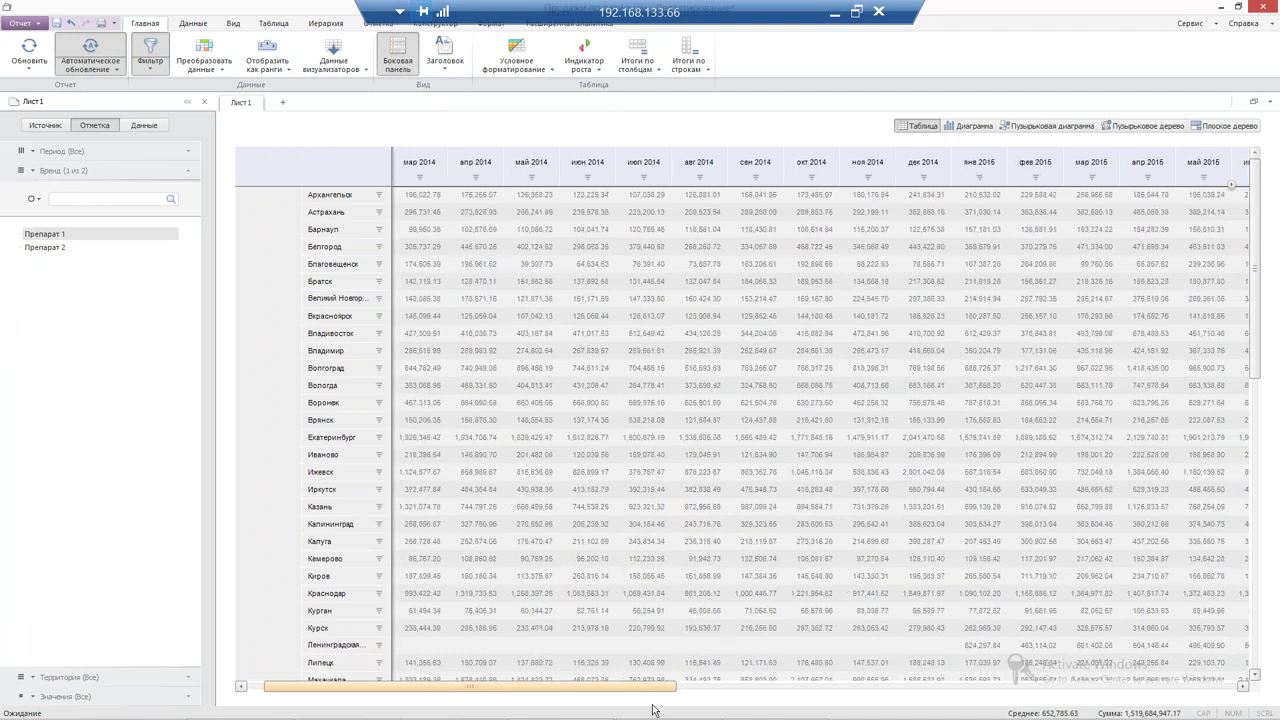
{"action": "left_click_drag", "start_coordinate": [652, 687], "coordinate": [1215, 687]}
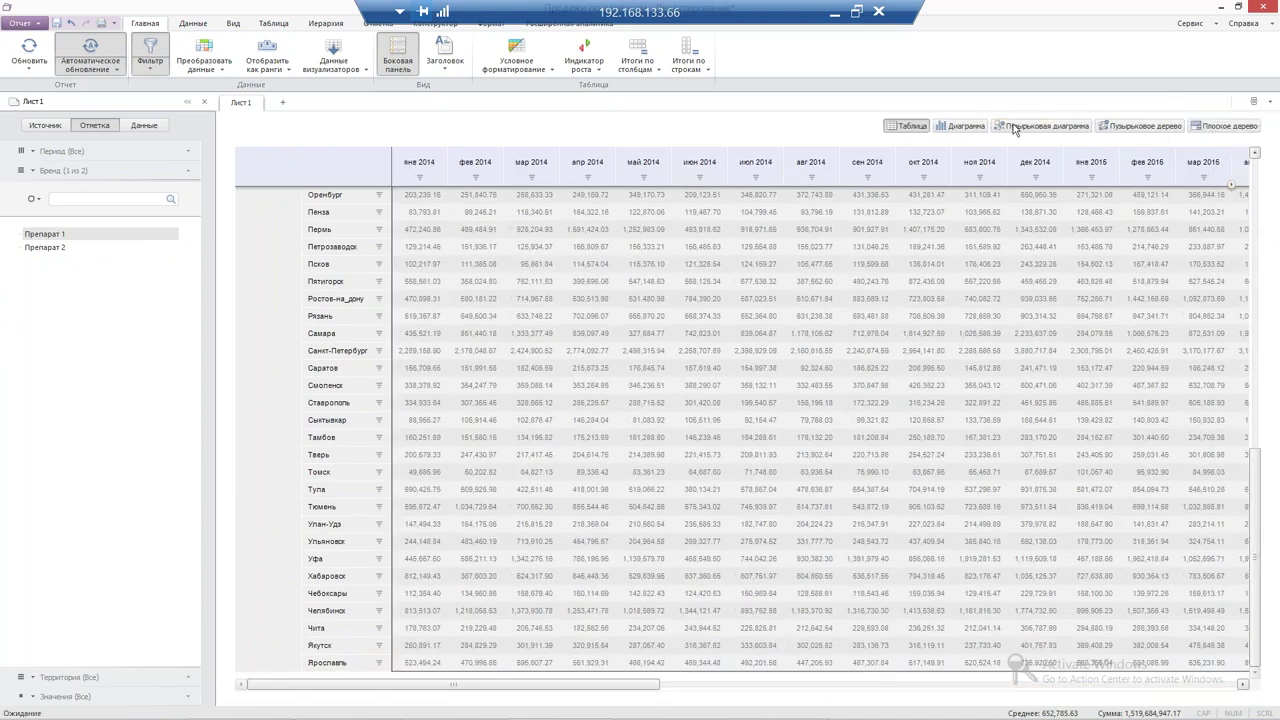
Add a bar chart under the table plotting only Санкт-Петербург, then bring up the Индикатор роста options
{"action": "left_click", "coordinate": [960, 126]}
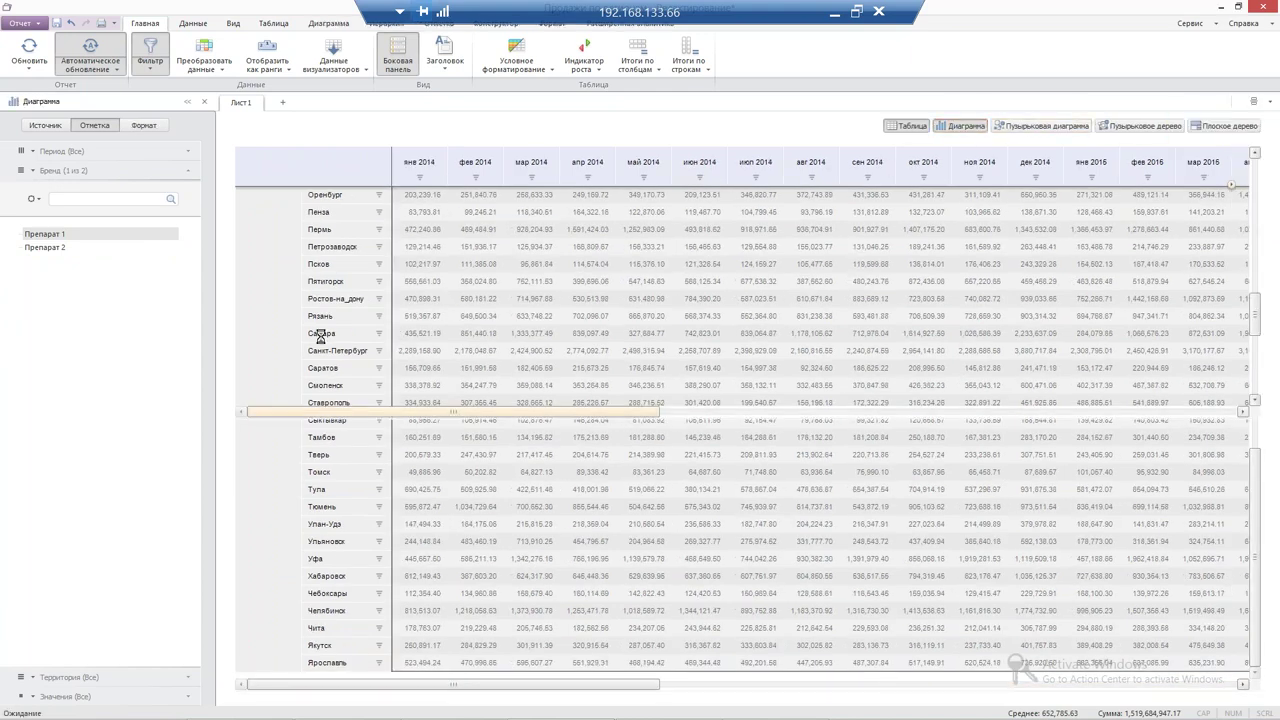
{"action": "left_click", "coordinate": [318, 265]}
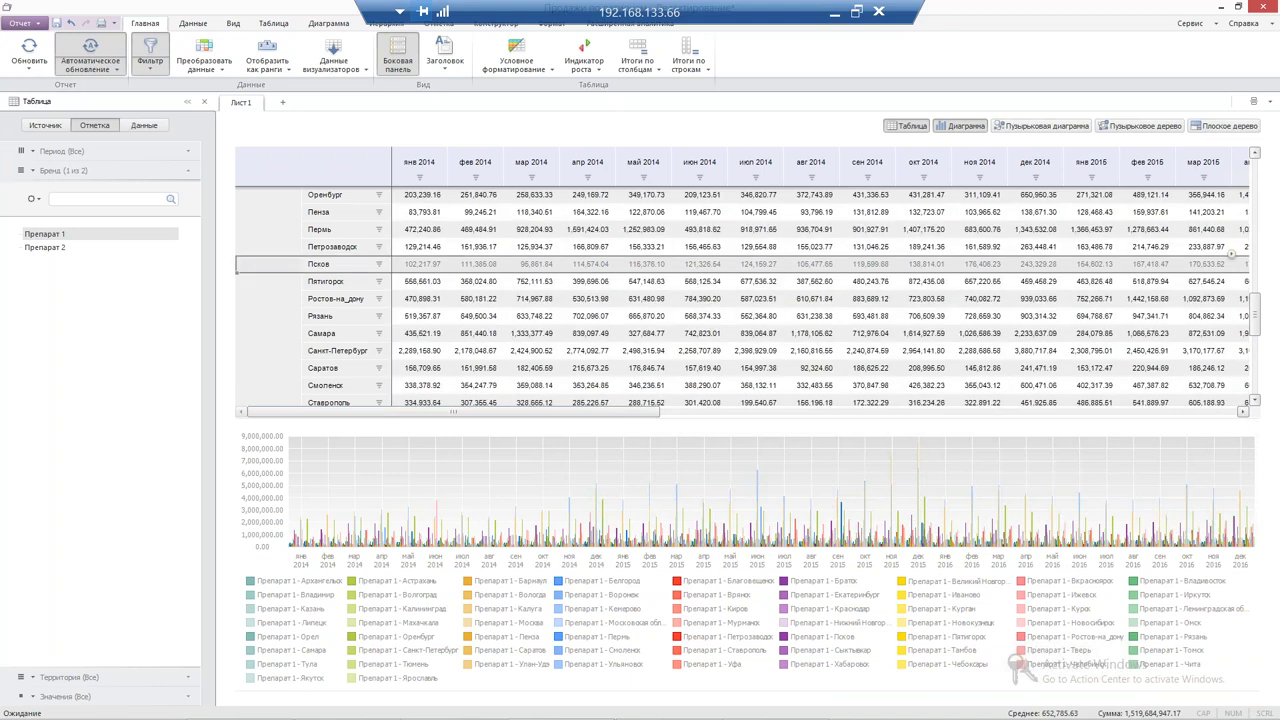
{"action": "left_click", "coordinate": [793, 352]}
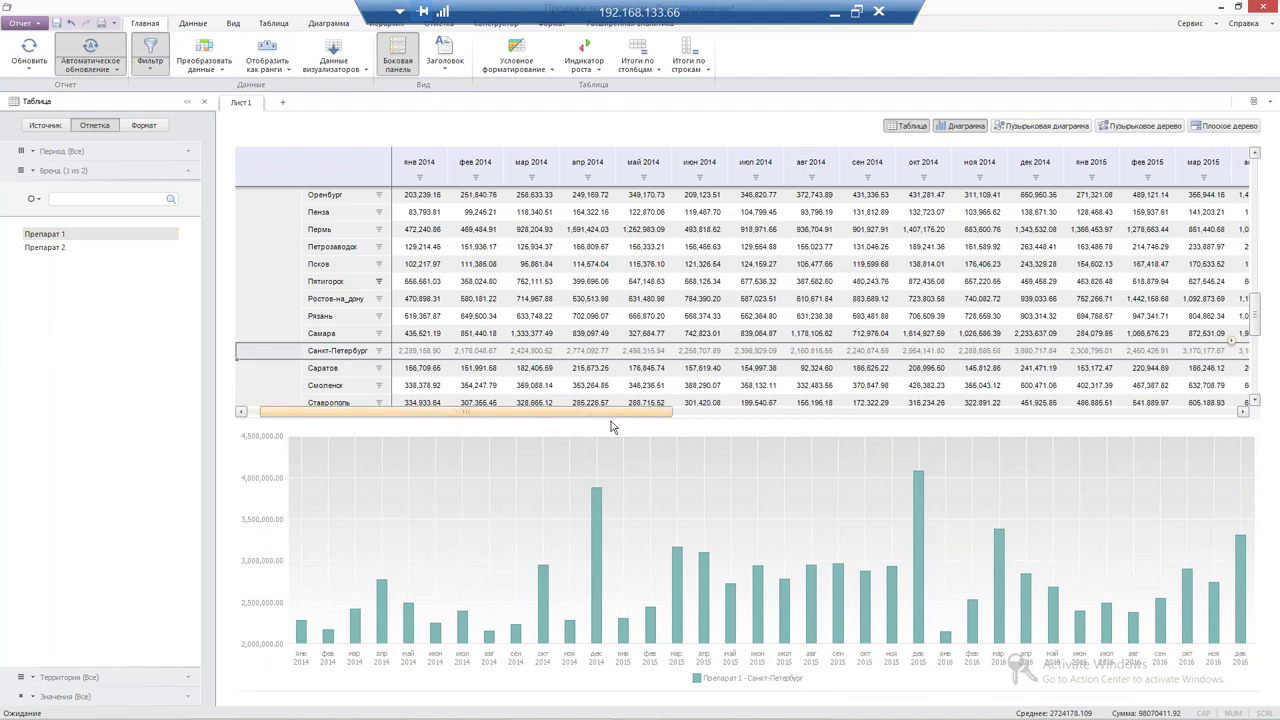
{"action": "scroll", "coordinate": [612, 421], "scroll_direction": "right", "scroll_amount": 3}
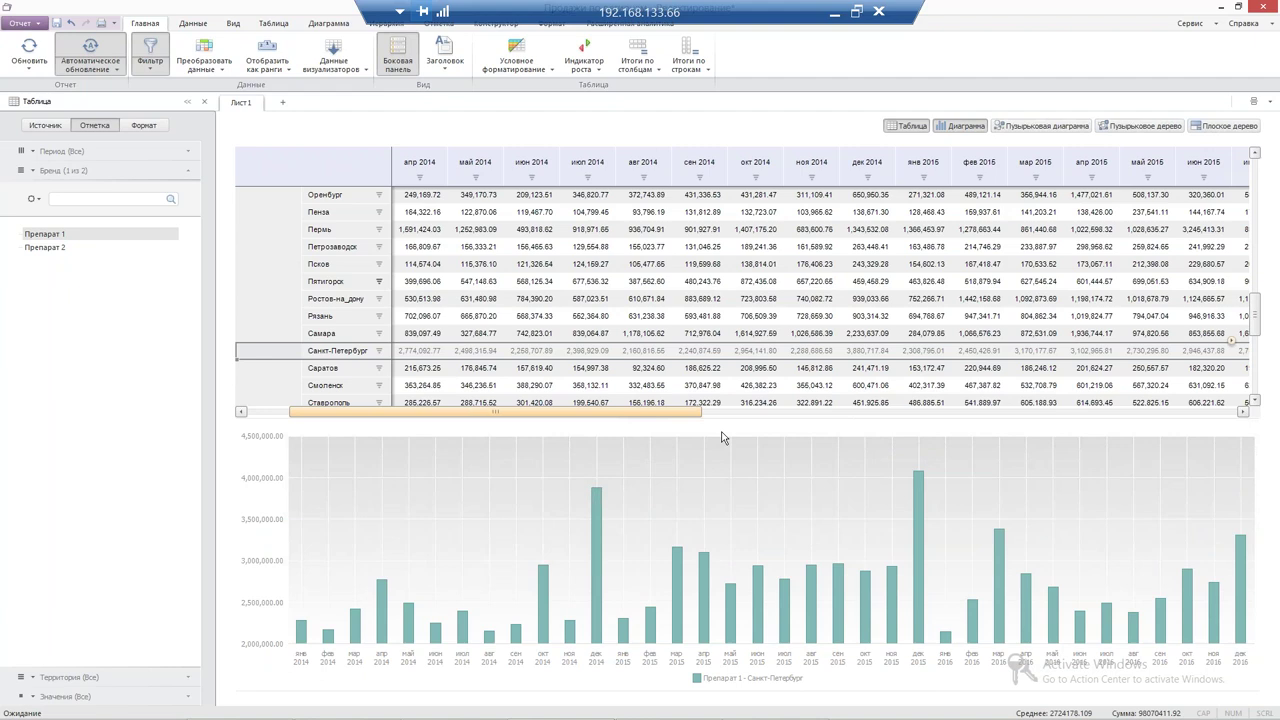
{"action": "scroll", "coordinate": [724, 438], "scroll_direction": "left", "scroll_amount": 3}
{"action": "left_click", "coordinate": [584, 60]}
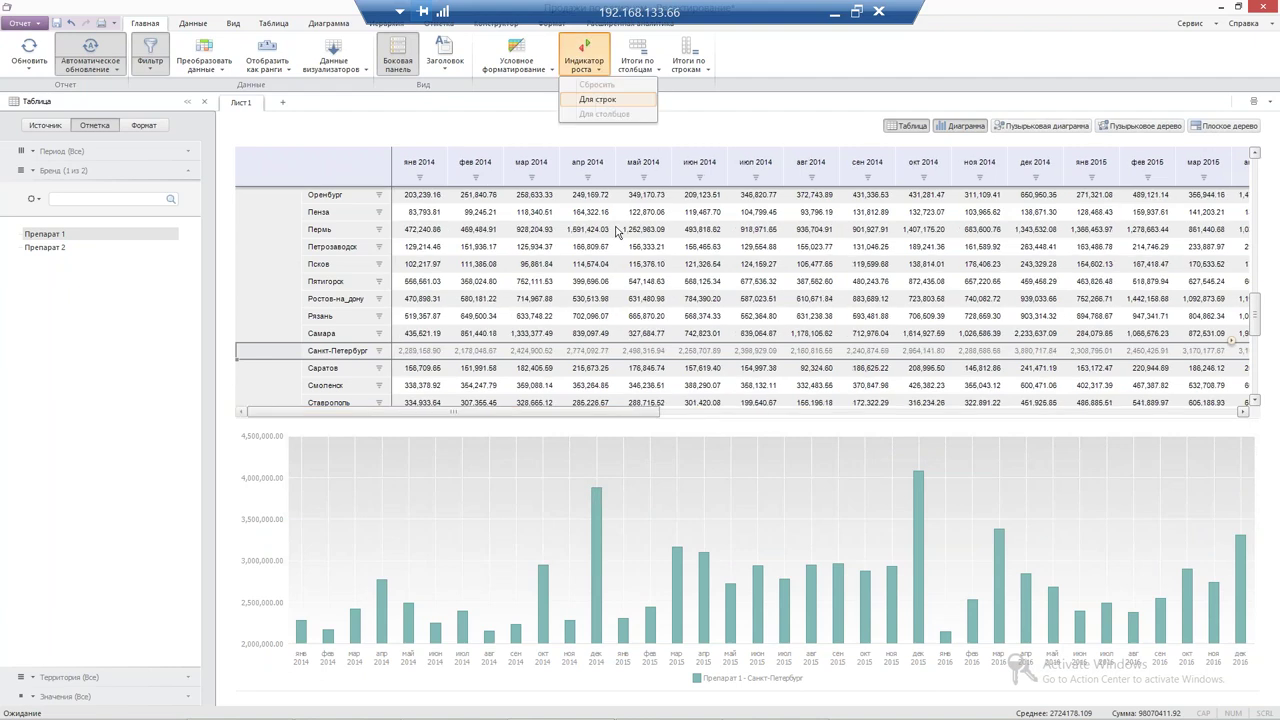
Add growth arrows and a red-to-green colour scale, then switch Бренд to Препарат 2
{"action": "left_click", "coordinate": [516, 60]}
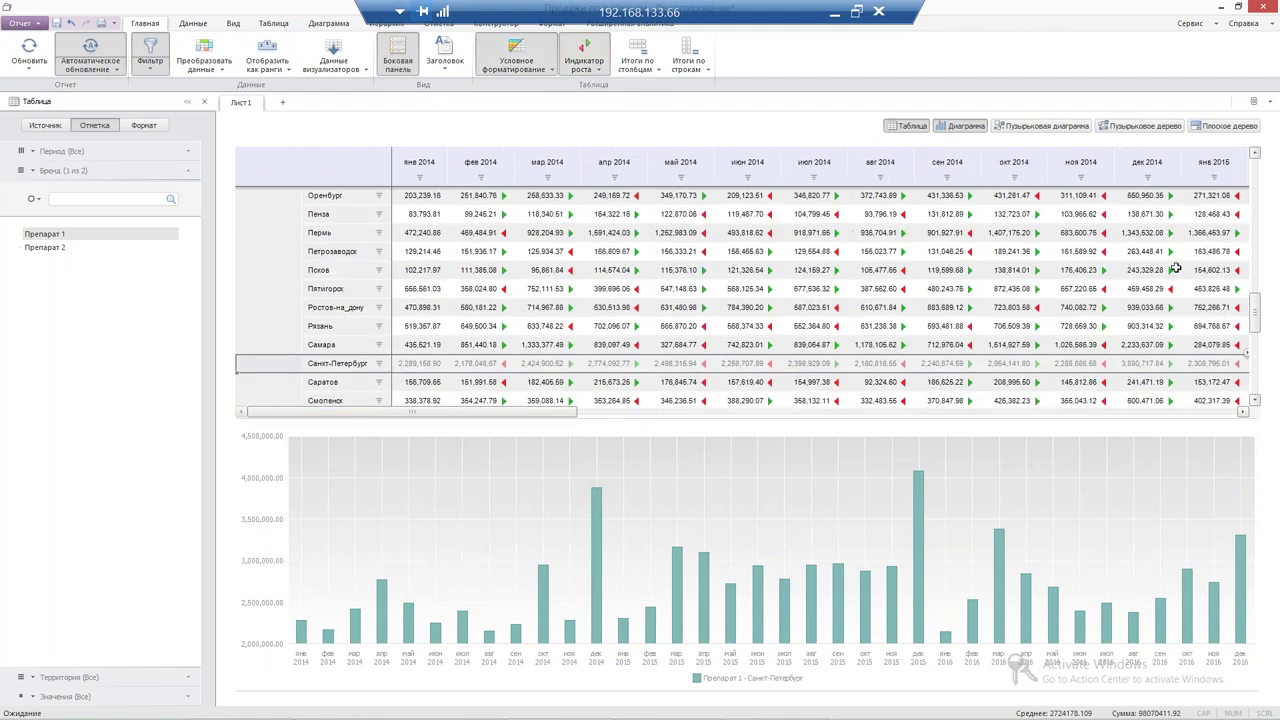
{"action": "left_click", "coordinate": [490, 110]}
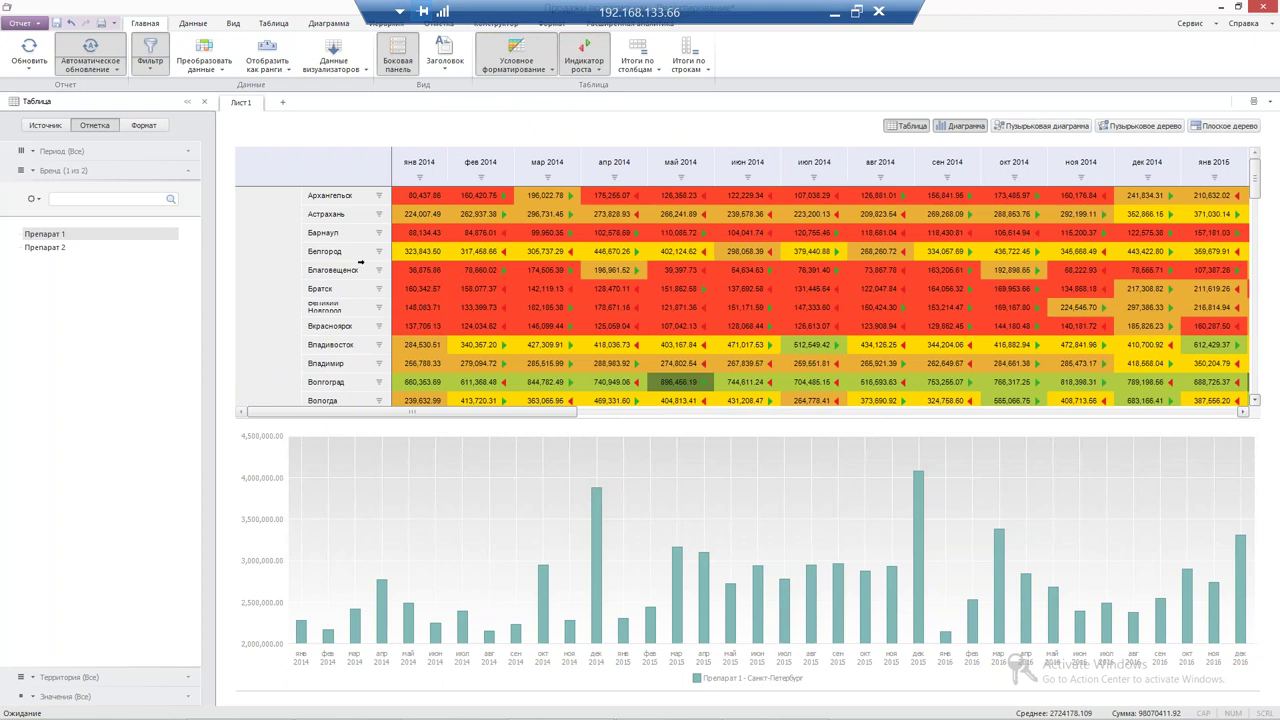
{"action": "left_click", "coordinate": [40, 247]}
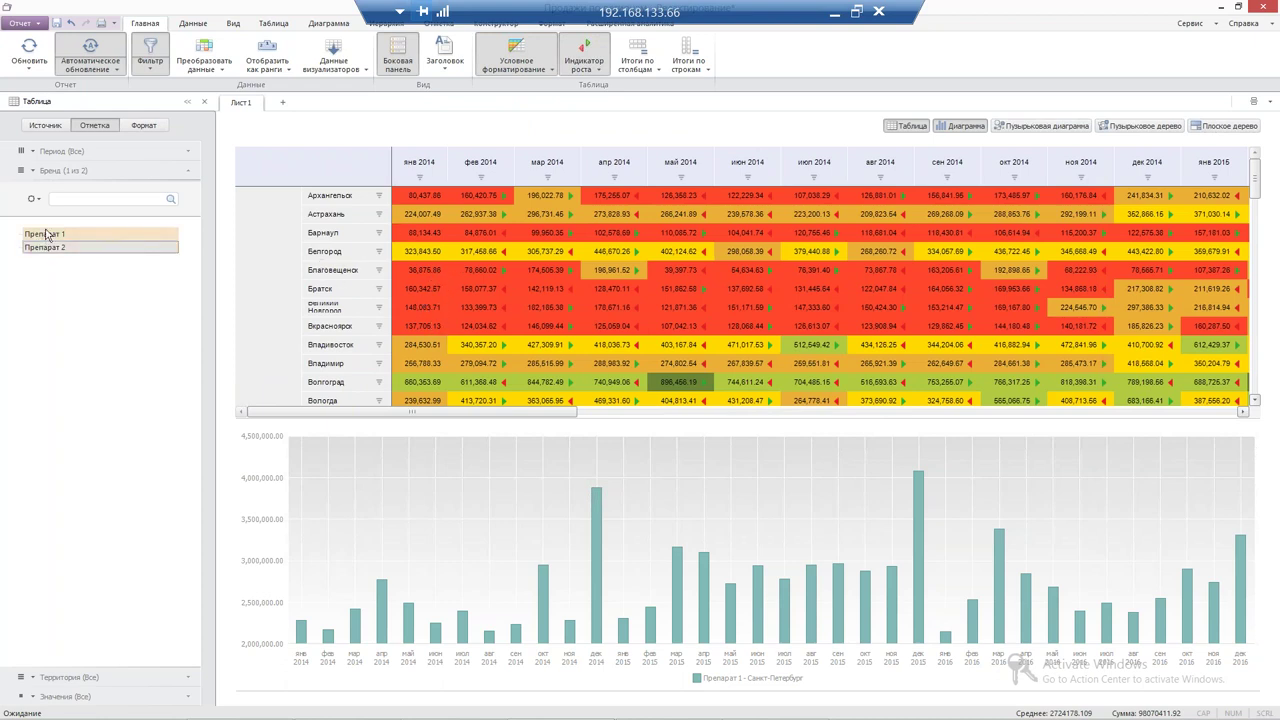
{"action": "left_click", "coordinate": [48, 234]}
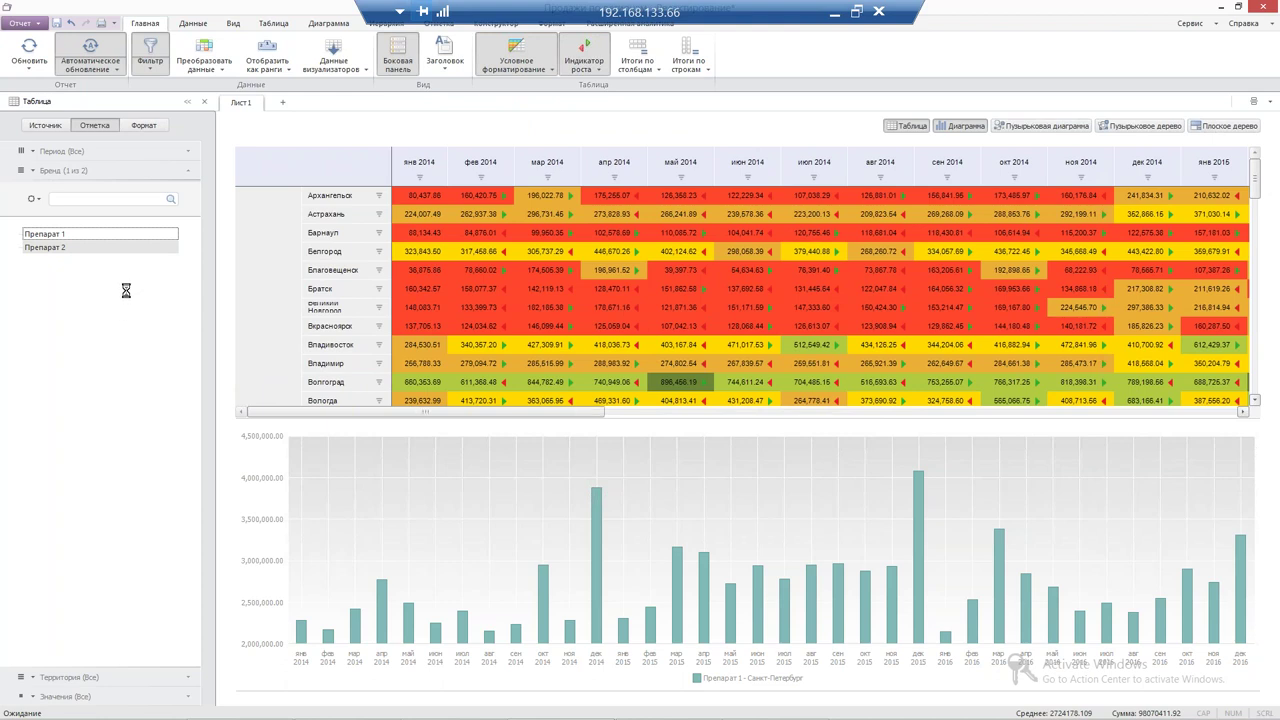
{"action": "left_click_drag", "start_coordinate": [612, 411], "coordinate": [859, 451]}
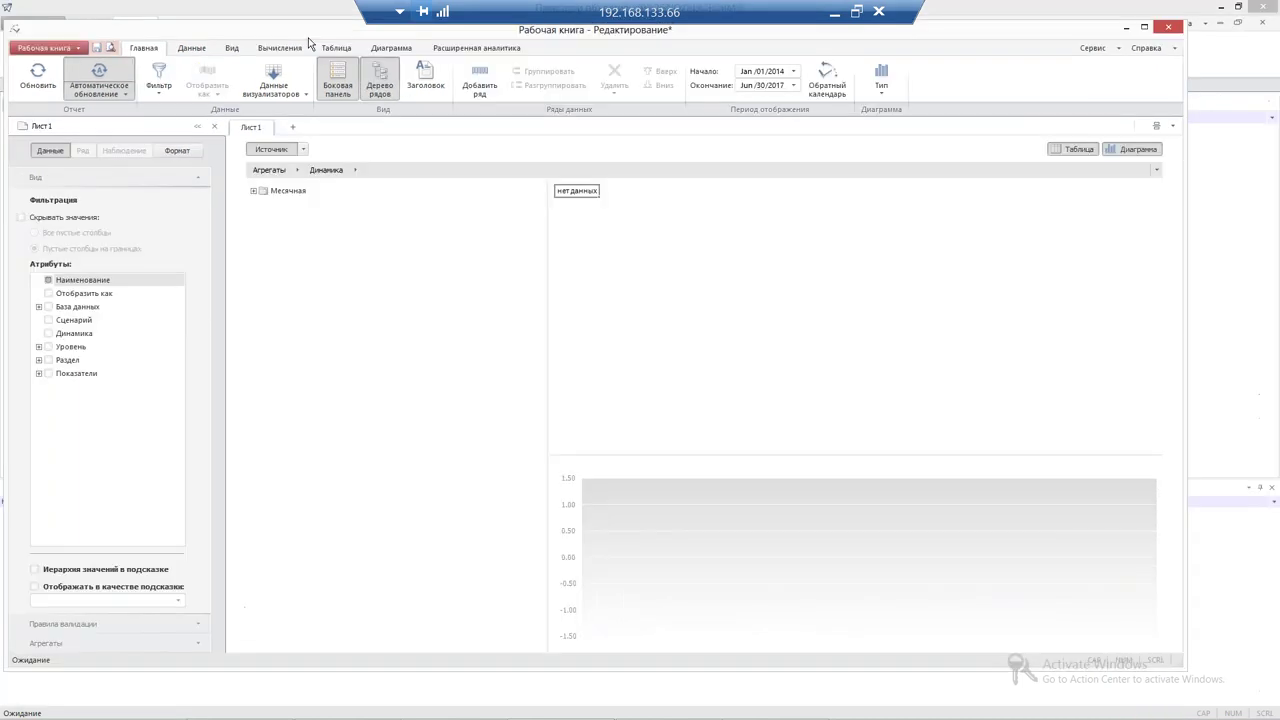
Maximise the workbook and drag Препарат 1|Сводные продажи|Препарат 1 from Месячная into the table
{"action": "left_click_drag", "start_coordinate": [235, 30], "coordinate": [320, 0]}
{"action": "left_click_drag", "start_coordinate": [572, 190], "coordinate": [363, 200]}
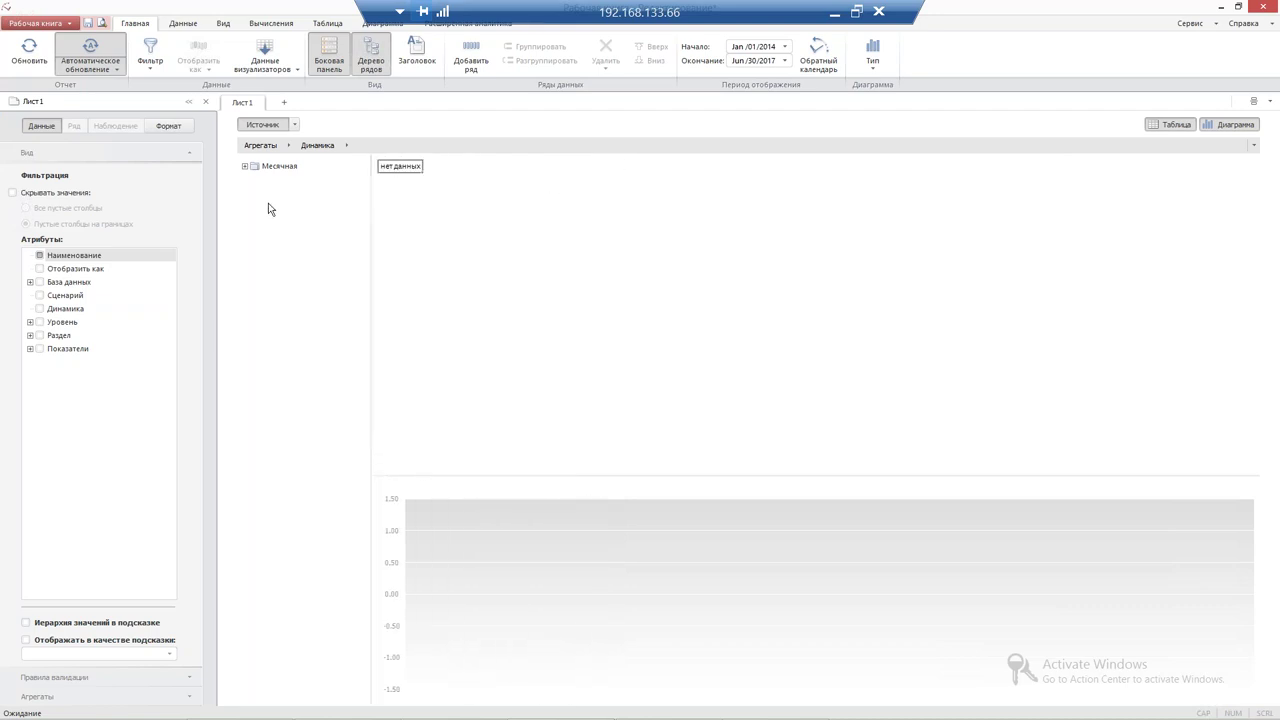
{"action": "left_click", "coordinate": [247, 168]}
{"action": "left_click", "coordinate": [247, 168]}
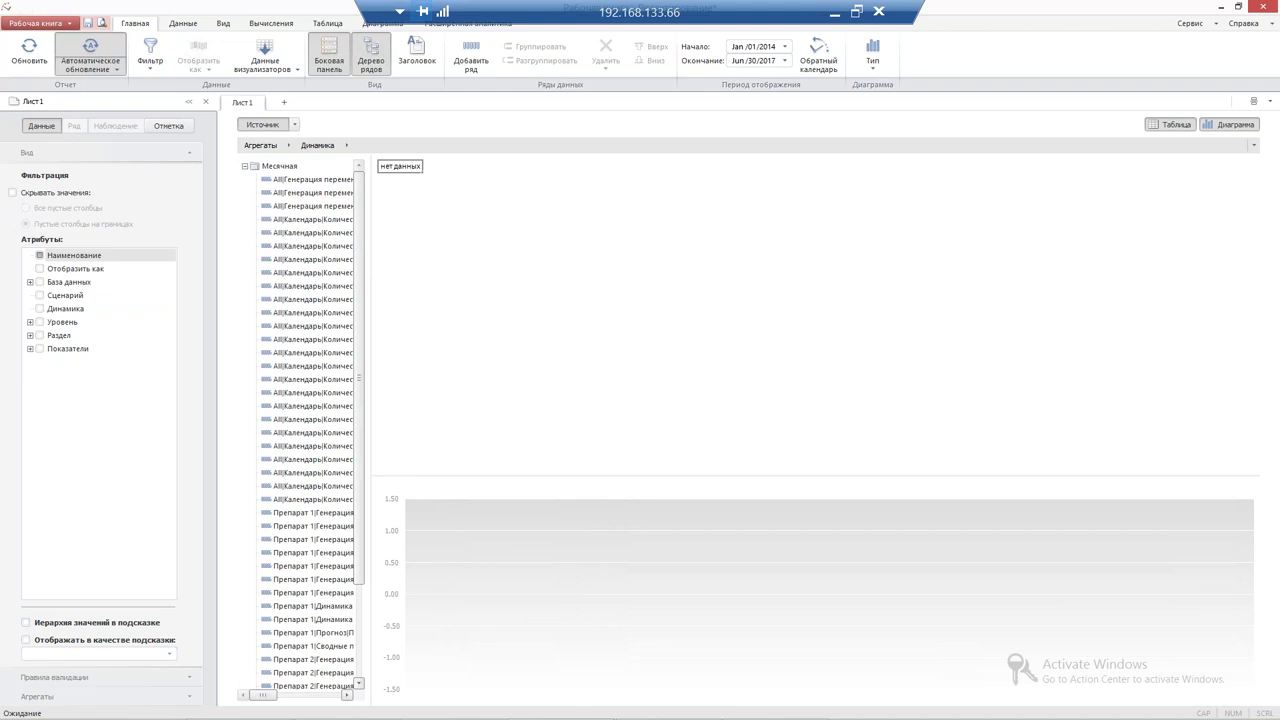
{"action": "left_click_drag", "start_coordinate": [369, 256], "coordinate": [711, 406]}
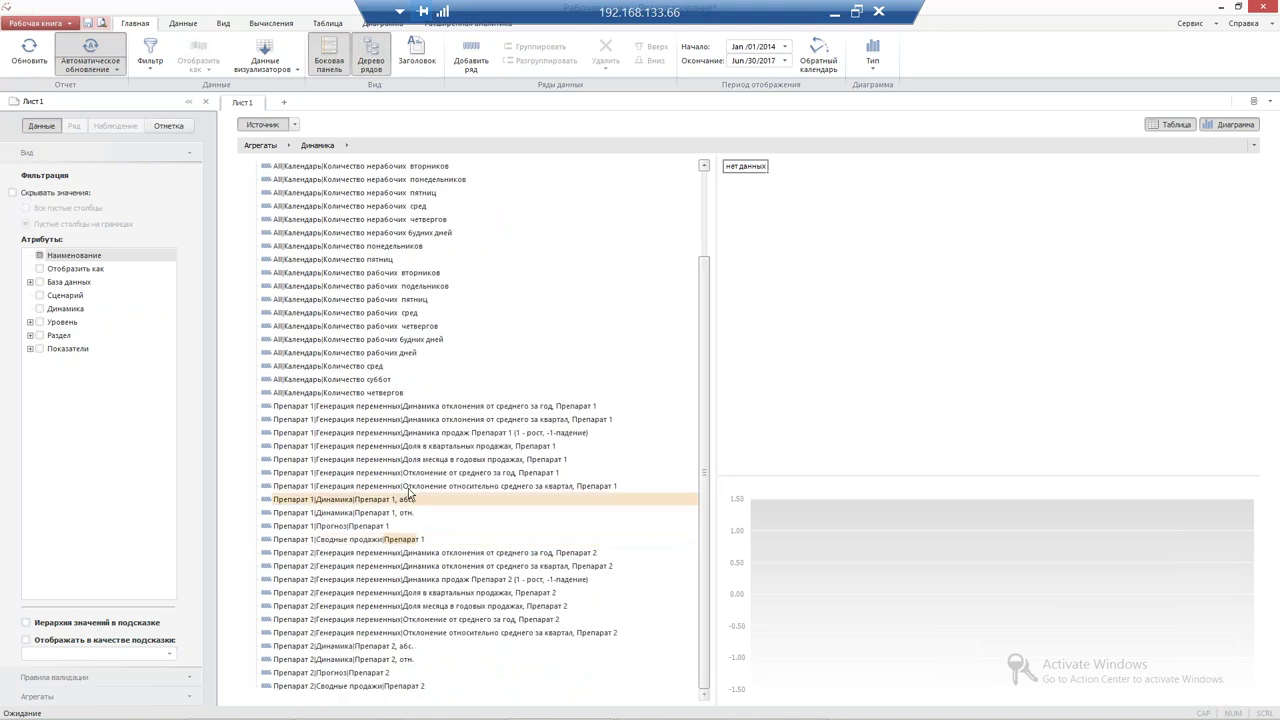
{"action": "scroll", "coordinate": [430, 480], "scroll_direction": "up", "scroll_amount": 3}
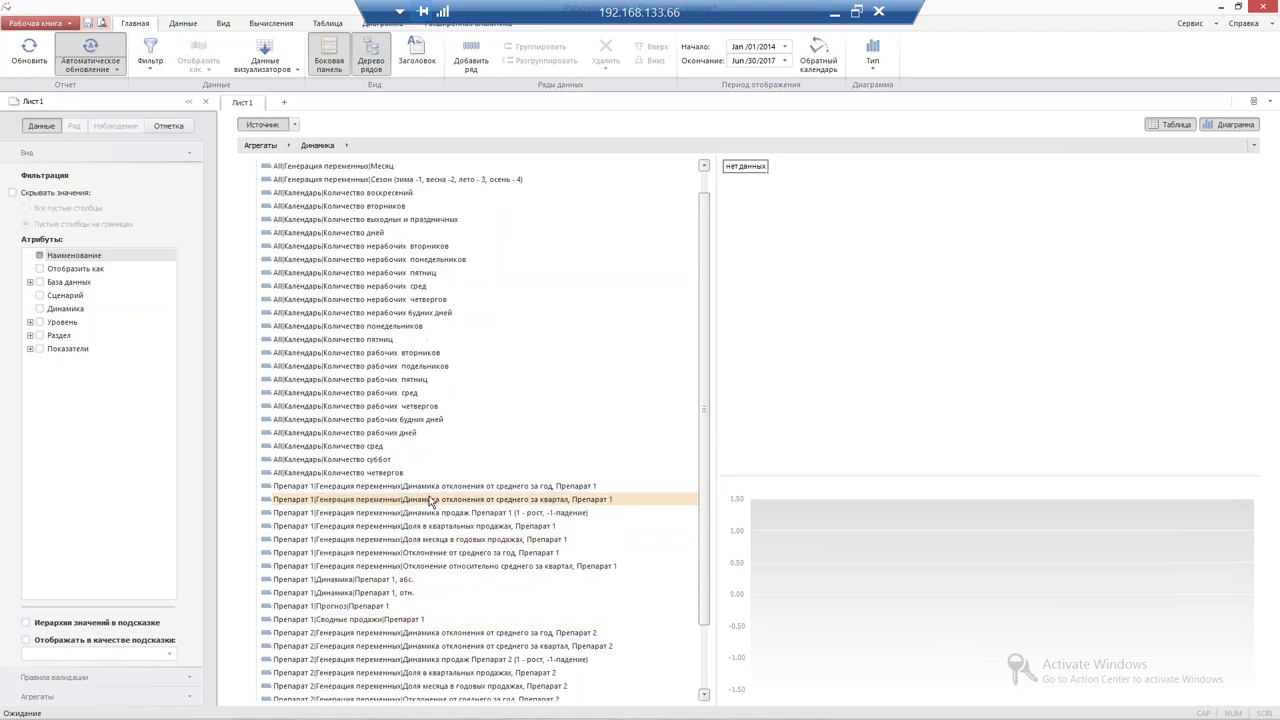
{"action": "scroll", "coordinate": [422, 420], "scroll_direction": "down", "scroll_amount": 3}
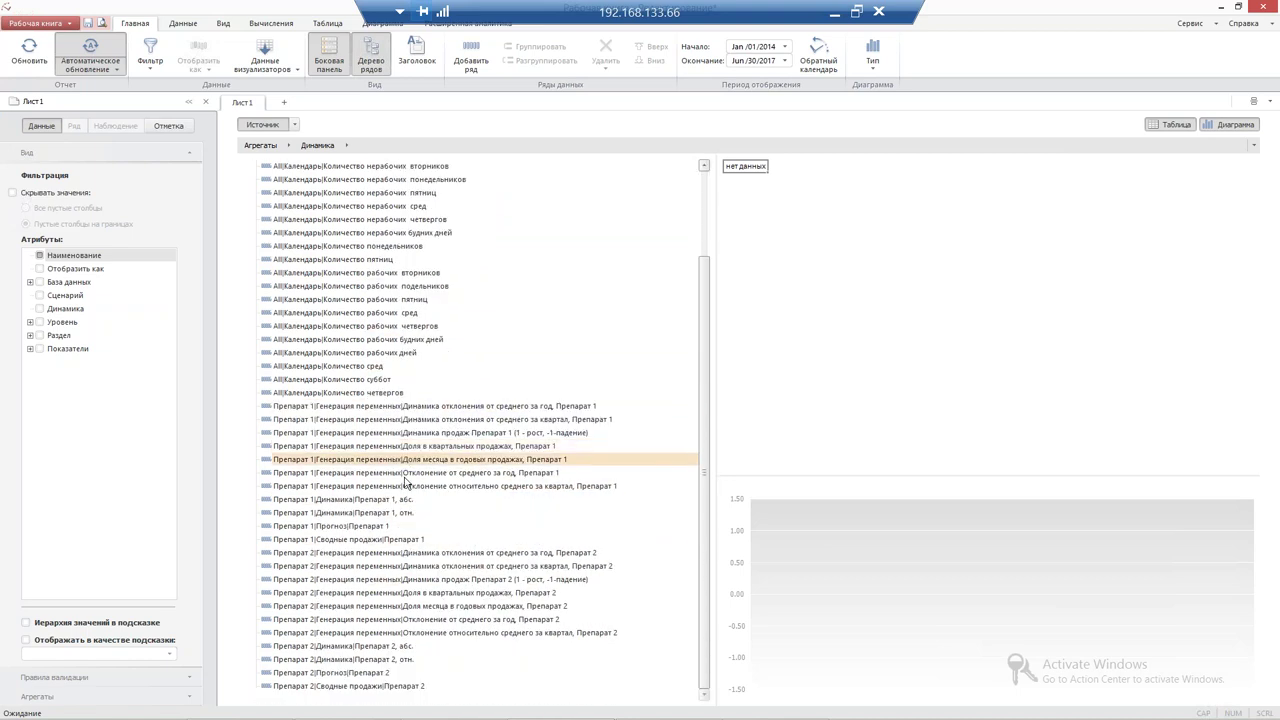
{"action": "left_click_drag", "start_coordinate": [400, 540], "coordinate": [496, 206]}
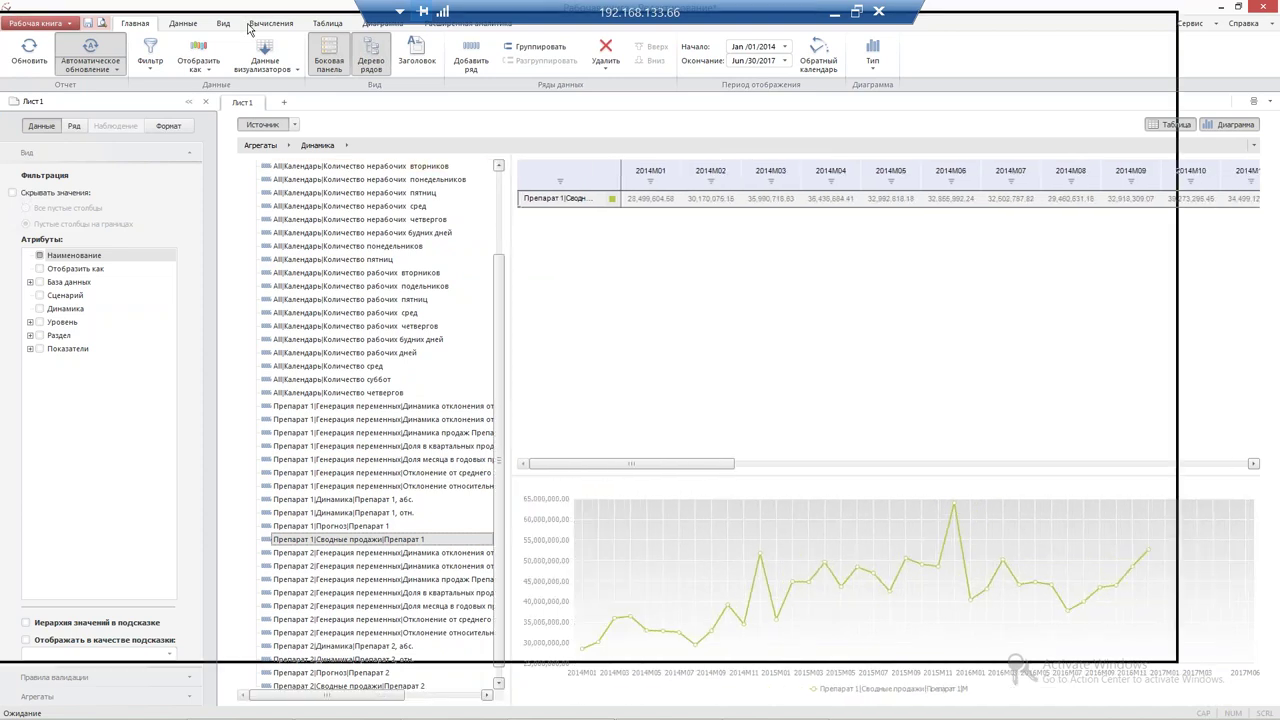
Restore the workbook window, browse Методы R in the Калькулятор equation editor, then close it
{"action": "left_click_drag", "start_coordinate": [258, 28], "coordinate": [248, 37]}
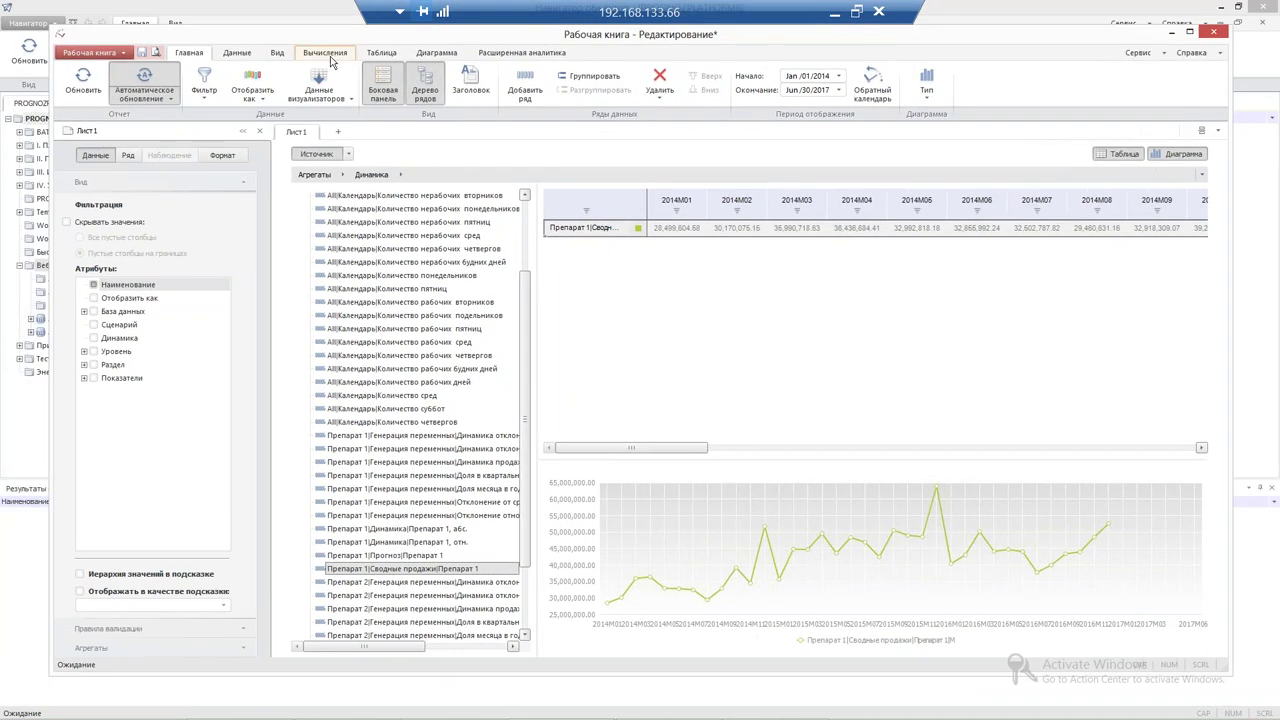
{"action": "left_click", "coordinate": [330, 56]}
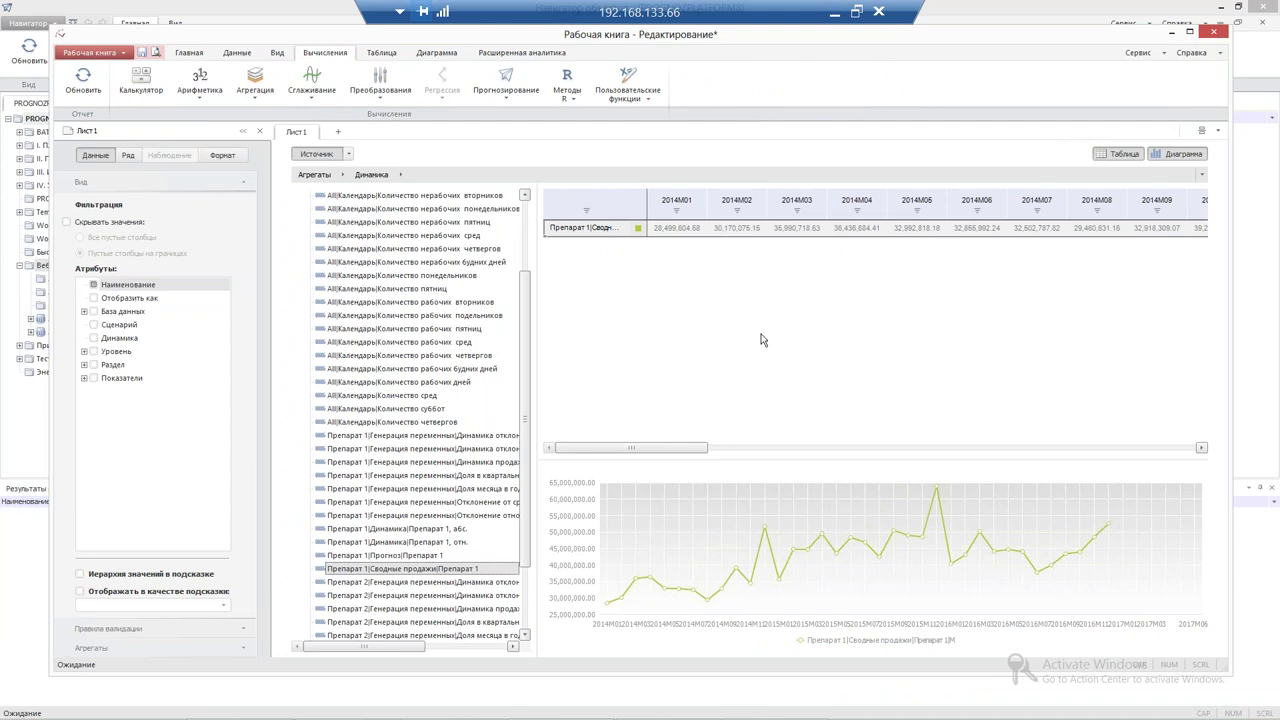
{"action": "left_click", "coordinate": [140, 91]}
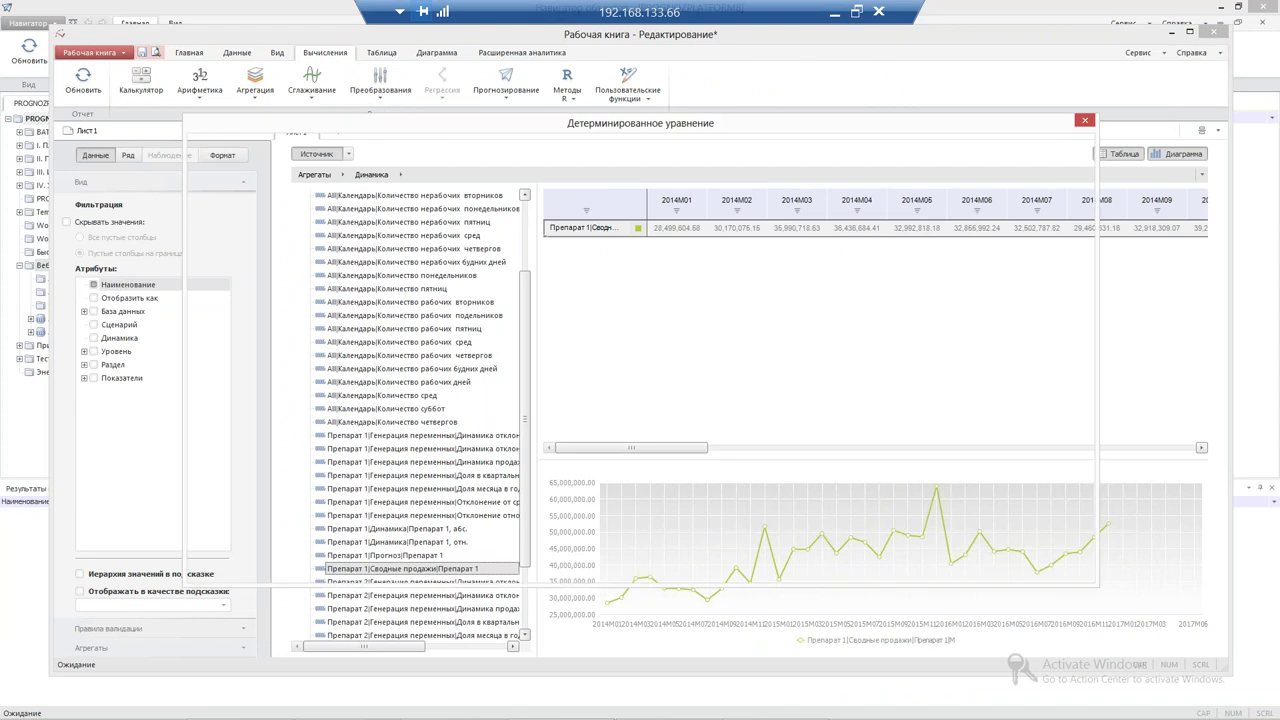
{"action": "left_click_drag", "start_coordinate": [421, 142], "coordinate": [494, 194]}
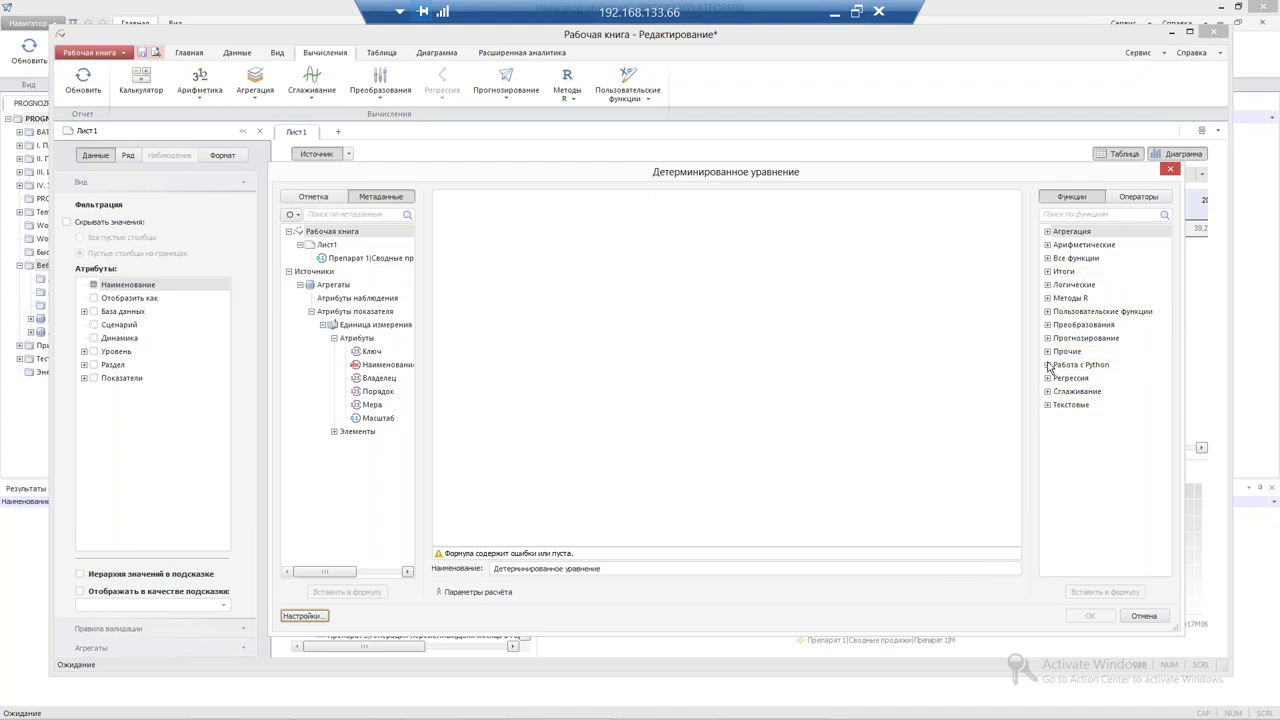
{"action": "left_click", "coordinate": [1048, 298]}
{"action": "left_click", "coordinate": [1048, 298]}
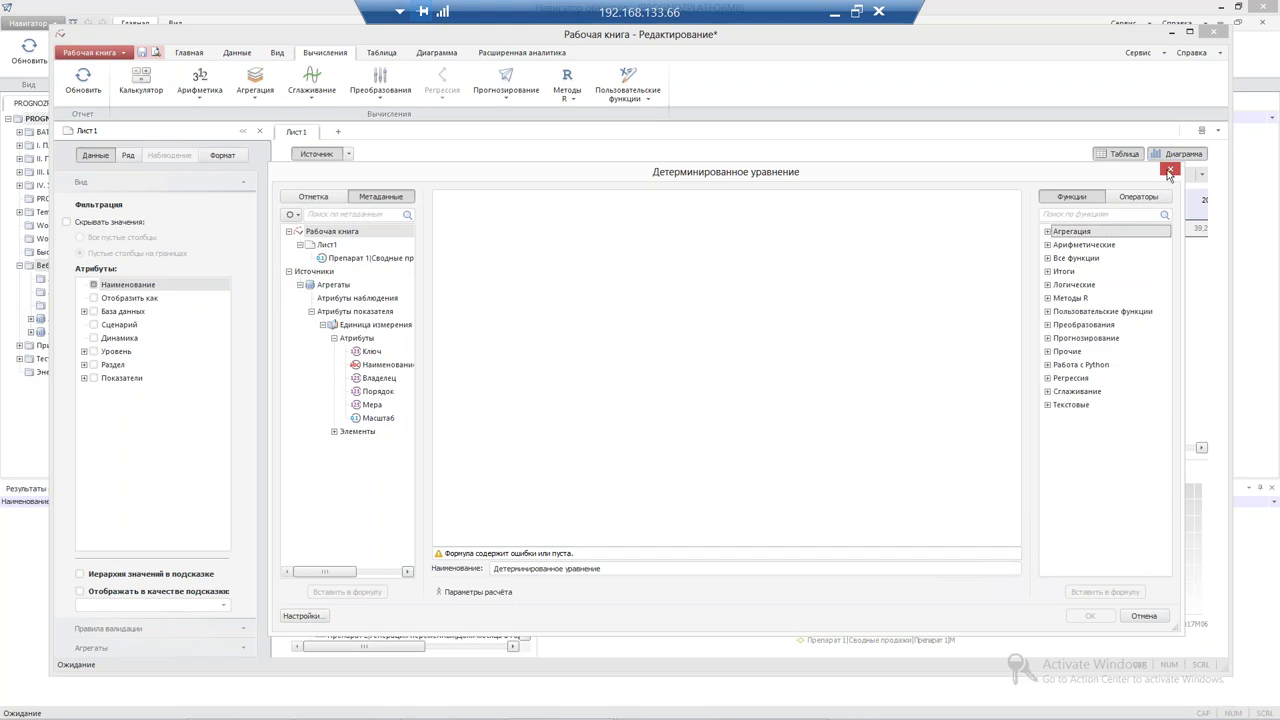
{"action": "left_click", "coordinate": [1168, 176]}
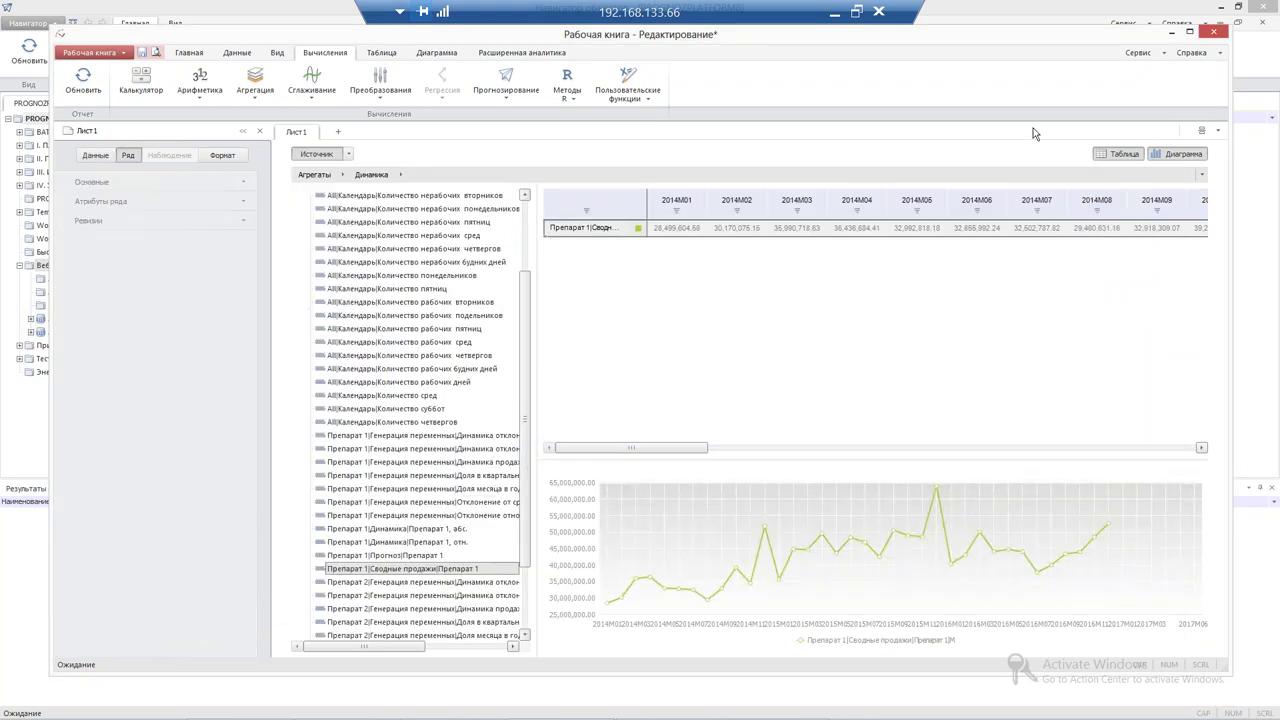
{"action": "left_click", "coordinate": [199, 92]}
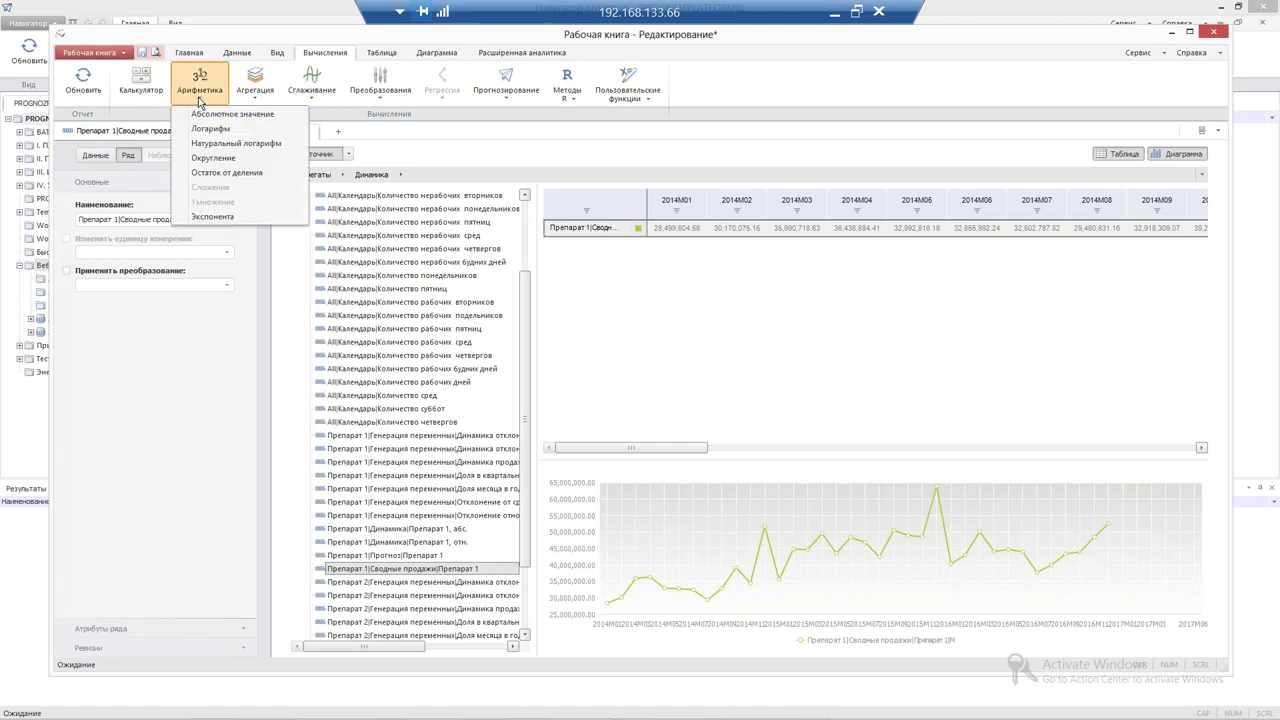
{"action": "left_click", "coordinate": [262, 100]}
{"action": "left_click", "coordinate": [311, 100]}
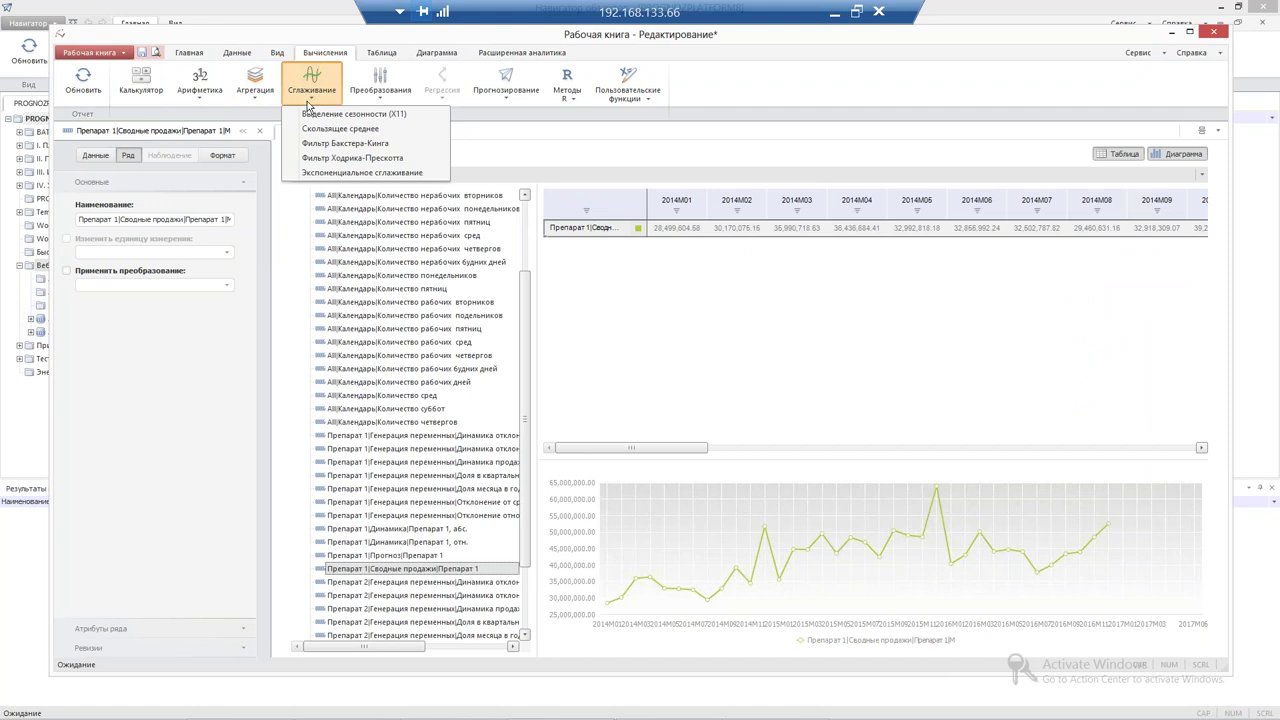
{"action": "left_click", "coordinate": [382, 100]}
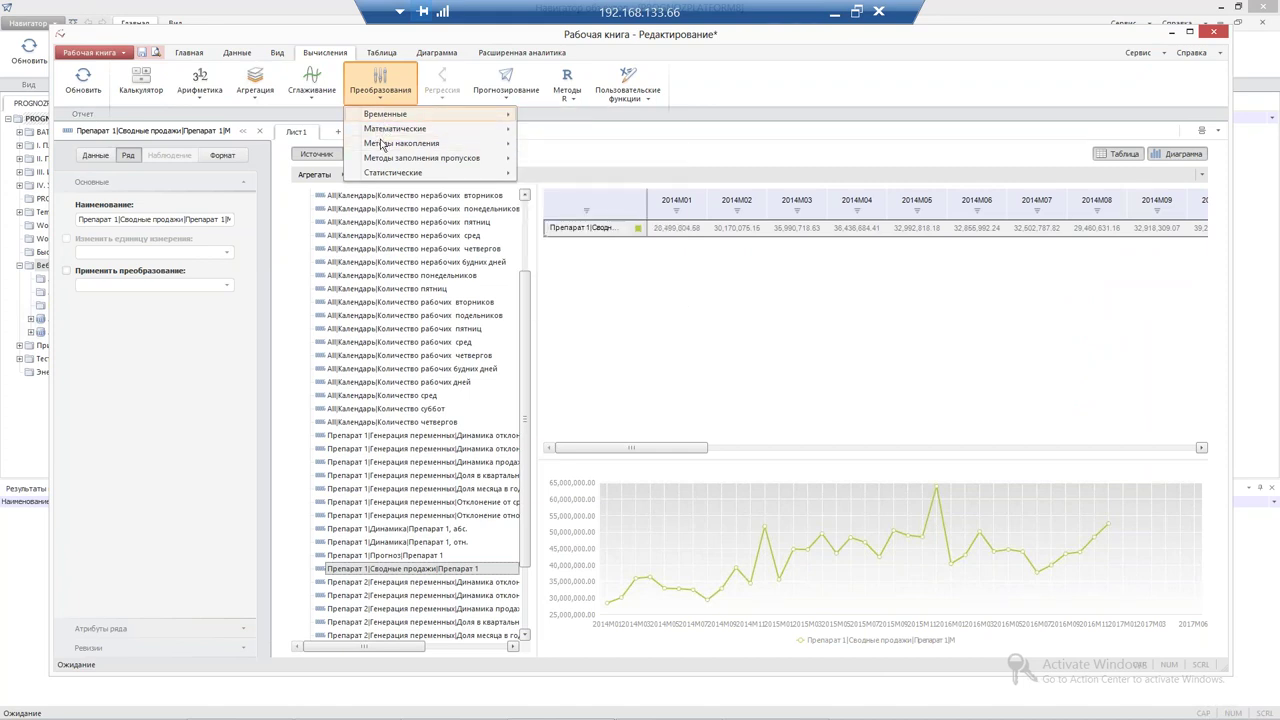
{"action": "mouse_move", "coordinate": [386, 146]}
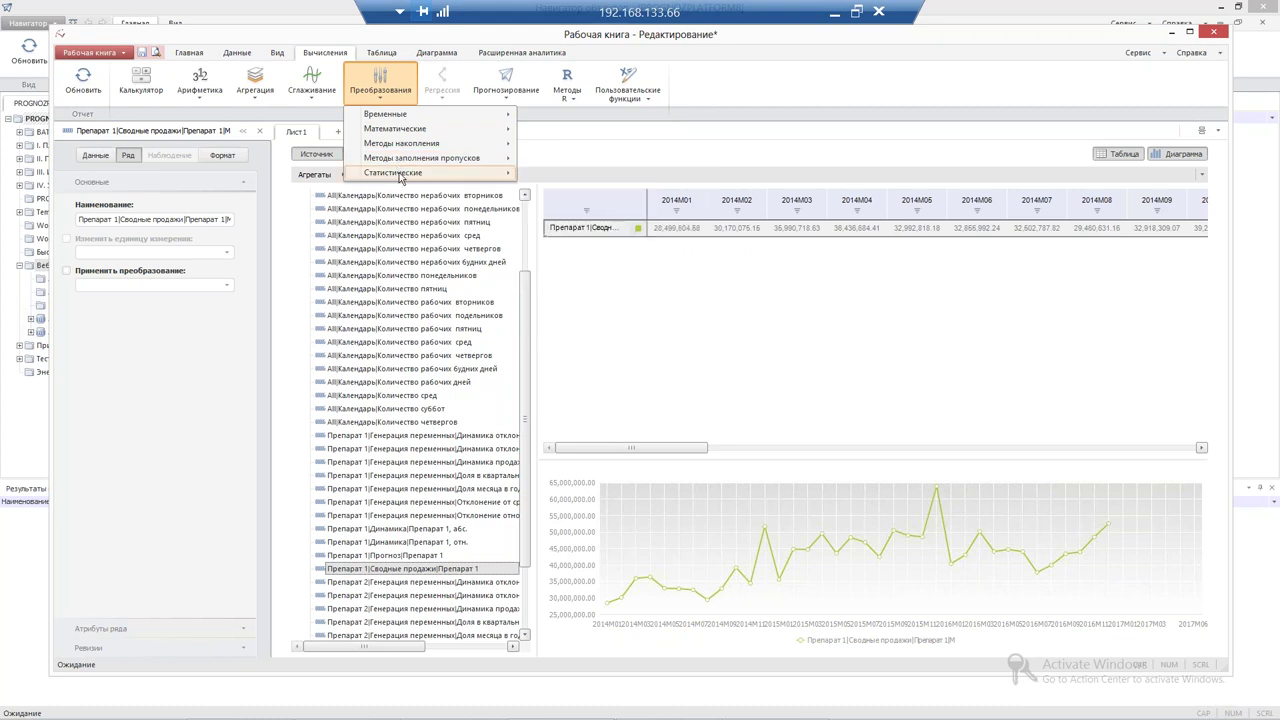
{"action": "left_click", "coordinate": [442, 86]}
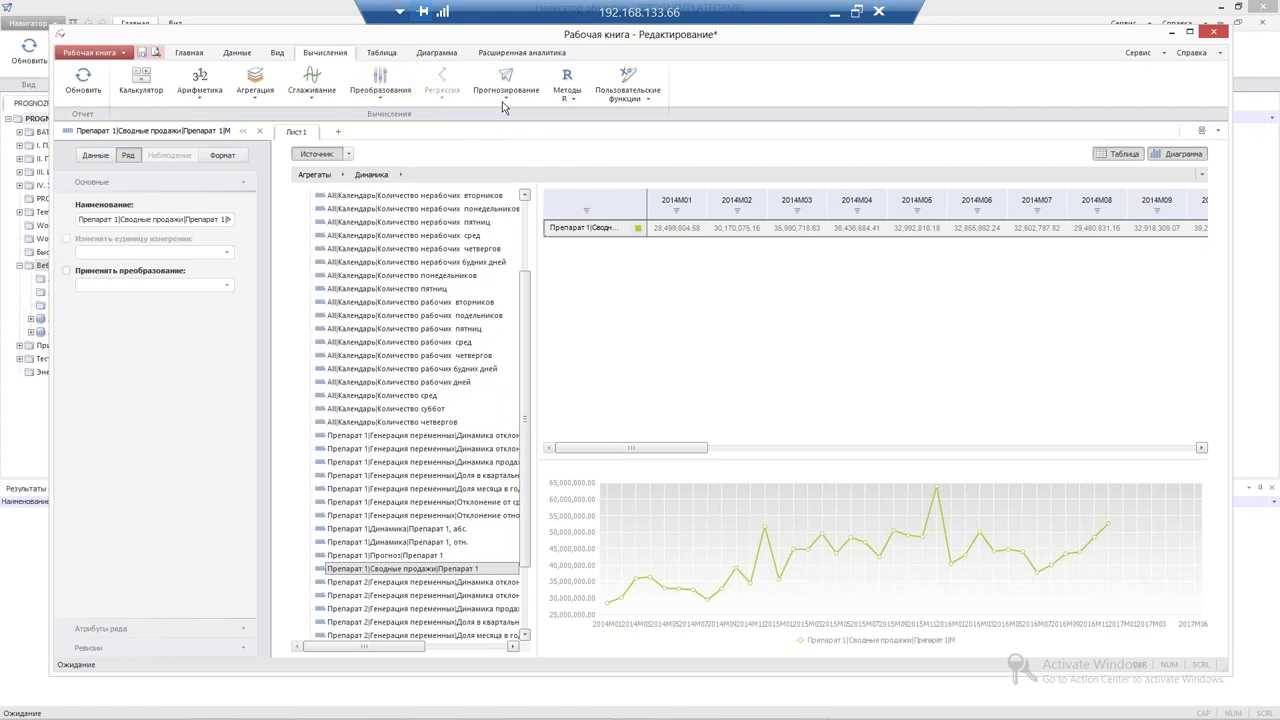
{"action": "left_click", "coordinate": [506, 99]}
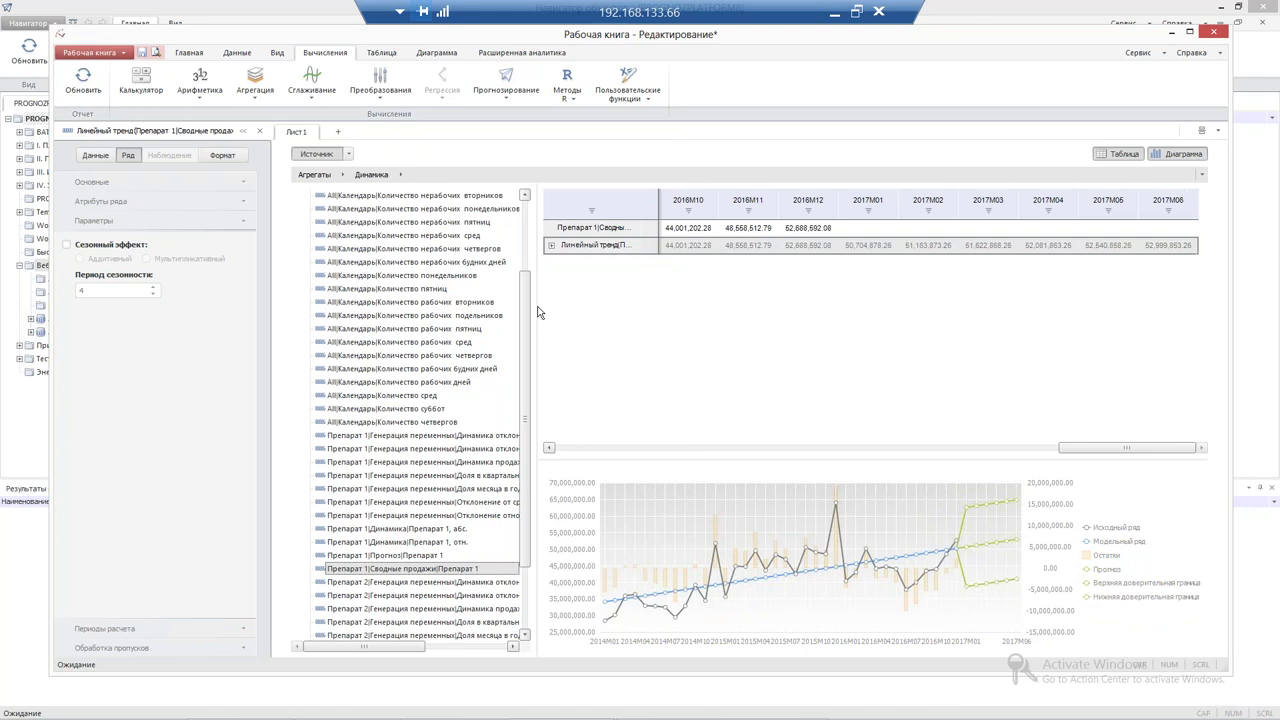
Widen the table pane and expand the Периоды расчета settings for the linear trend
{"action": "left_click_drag", "start_coordinate": [487, 301], "coordinate": [460, 303]}
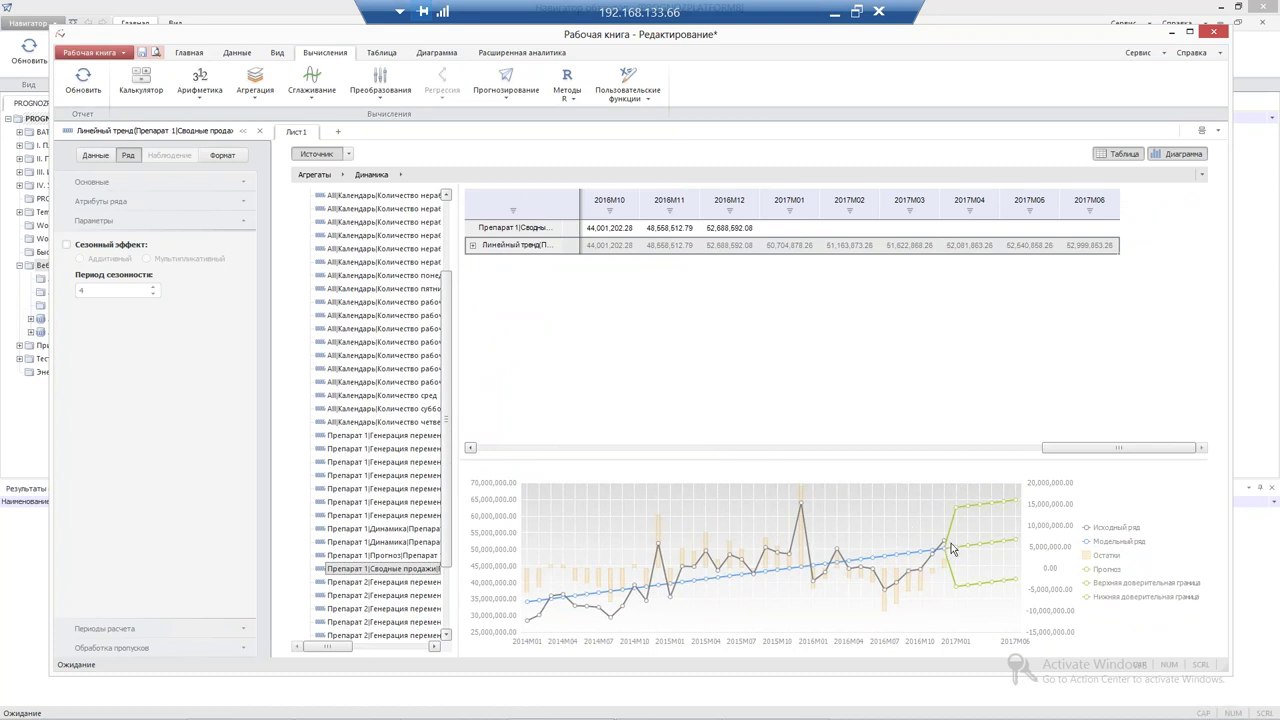
{"action": "mouse_move", "coordinate": [1019, 545]}
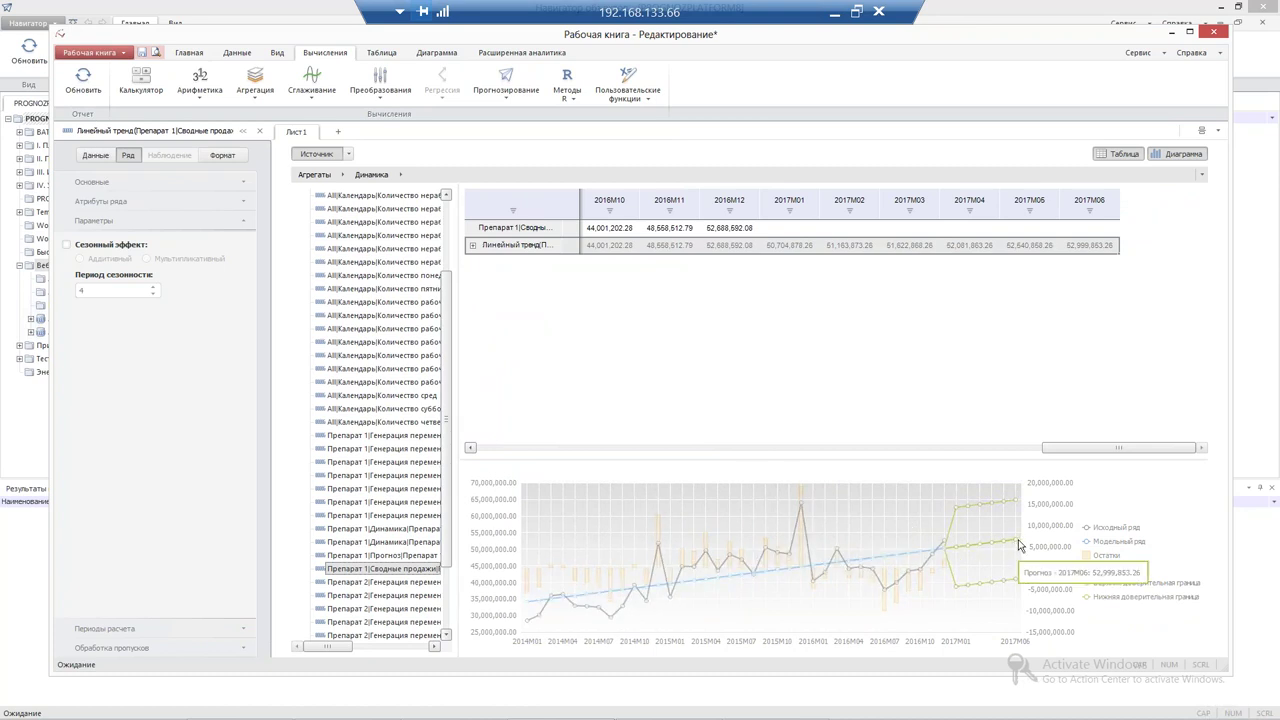
{"action": "left_click", "coordinate": [125, 630]}
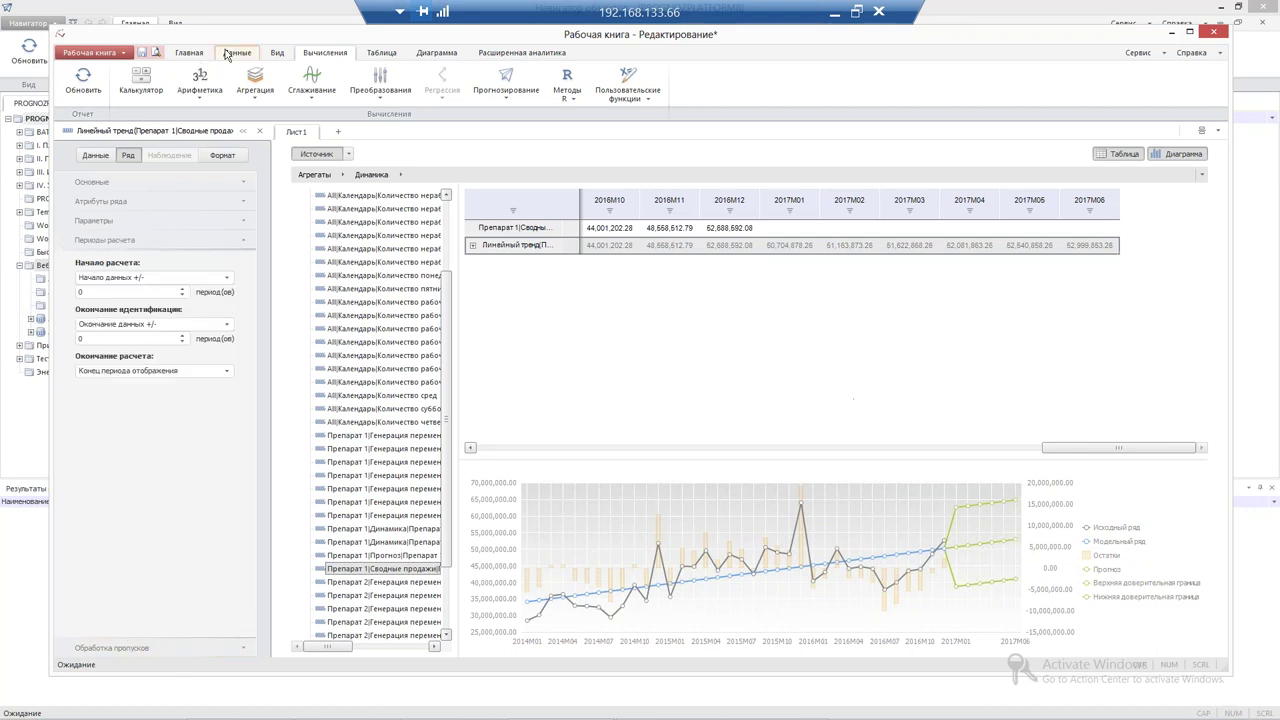
Move the display period end date forward to Dec/31/2017
{"action": "left_click", "coordinate": [275, 52]}
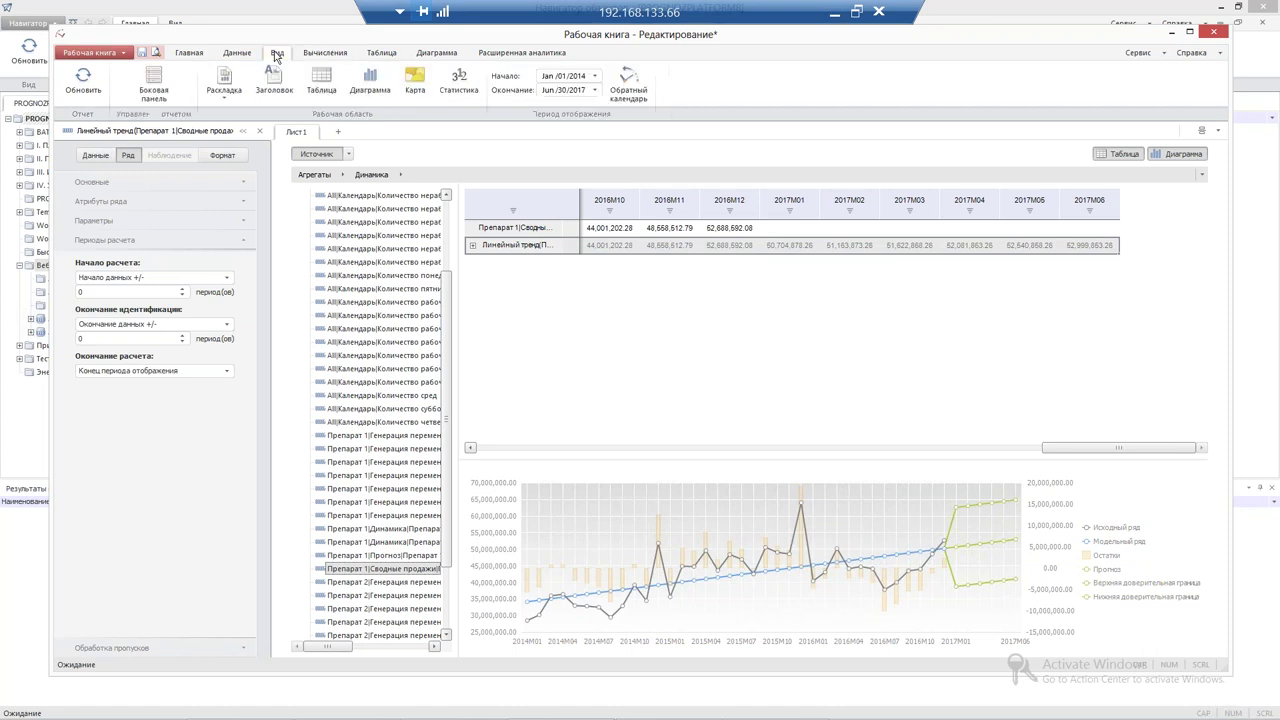
{"action": "left_click", "coordinate": [597, 90]}
{"action": "left_click", "coordinate": [644, 110]}
{"action": "left_click", "coordinate": [644, 110]}
{"action": "left_click", "coordinate": [644, 110]}
{"action": "left_click", "coordinate": [644, 110]}
{"action": "left_click", "coordinate": [644, 110]}
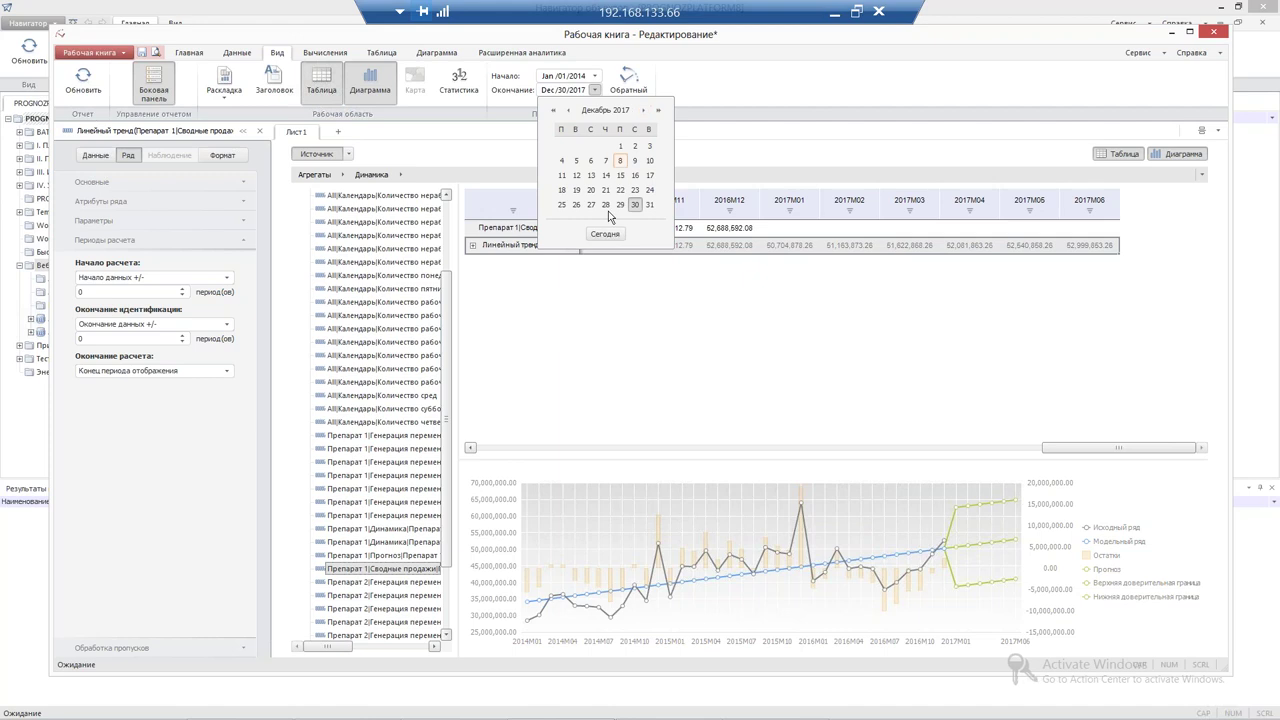
{"action": "left_click", "coordinate": [650, 208]}
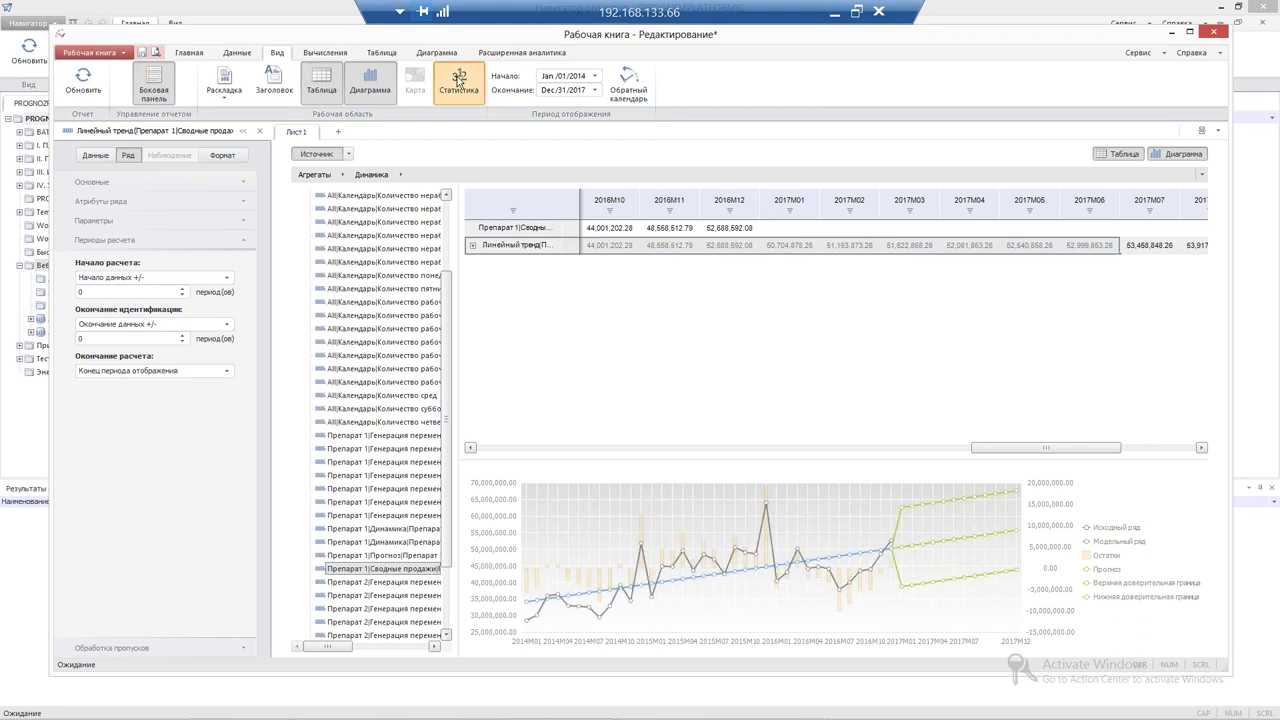
{"action": "left_click", "coordinate": [458, 82]}
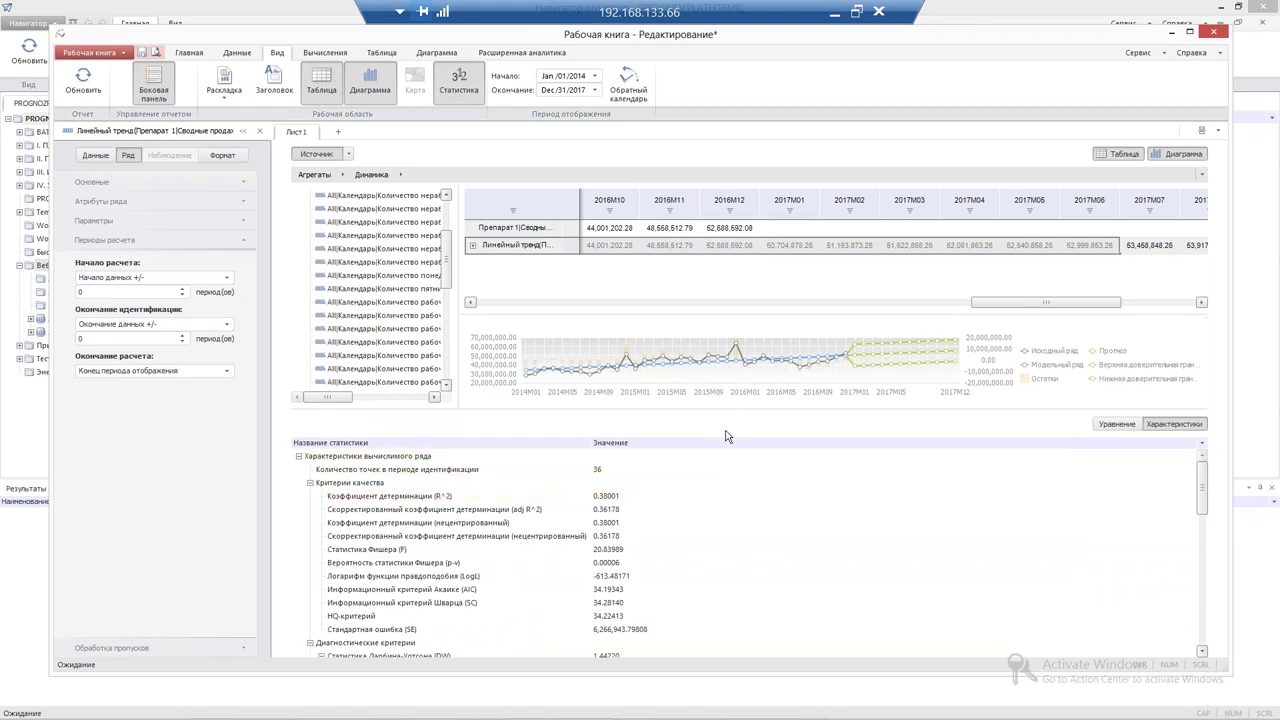
{"action": "left_click_drag", "start_coordinate": [725, 434], "coordinate": [728, 492]}
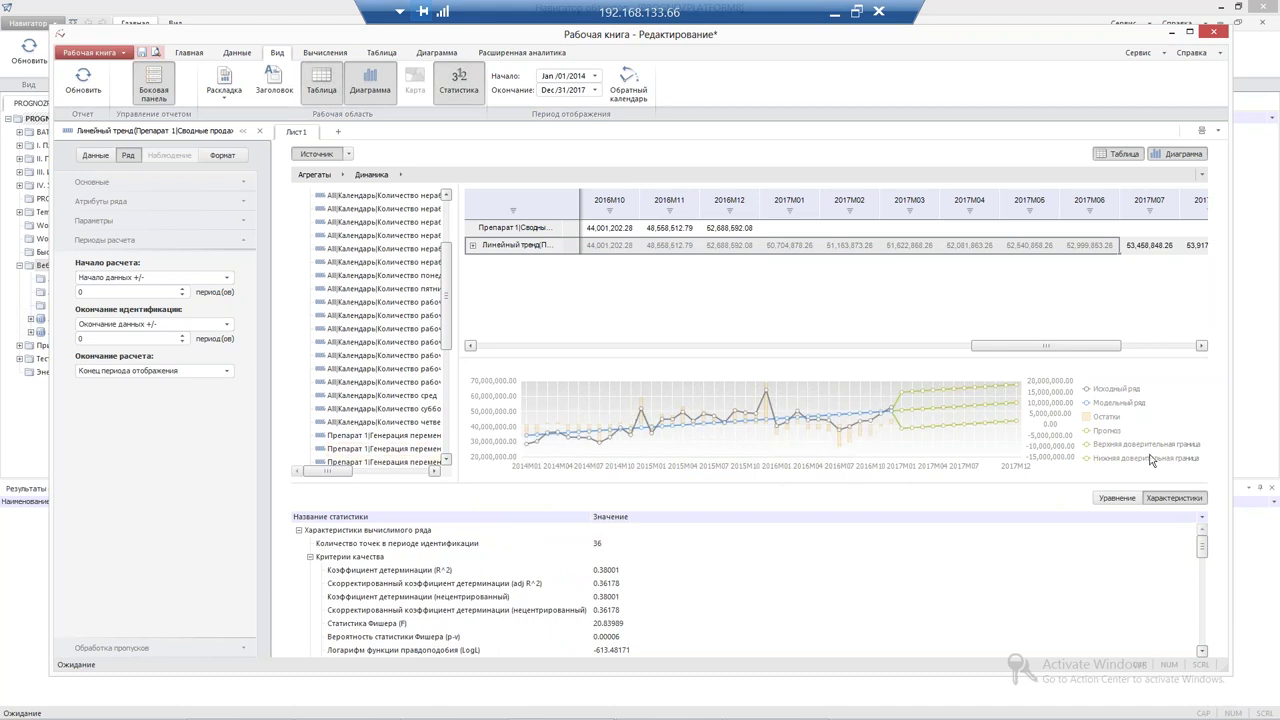
{"action": "left_click_drag", "start_coordinate": [1206, 556], "coordinate": [1202, 568]}
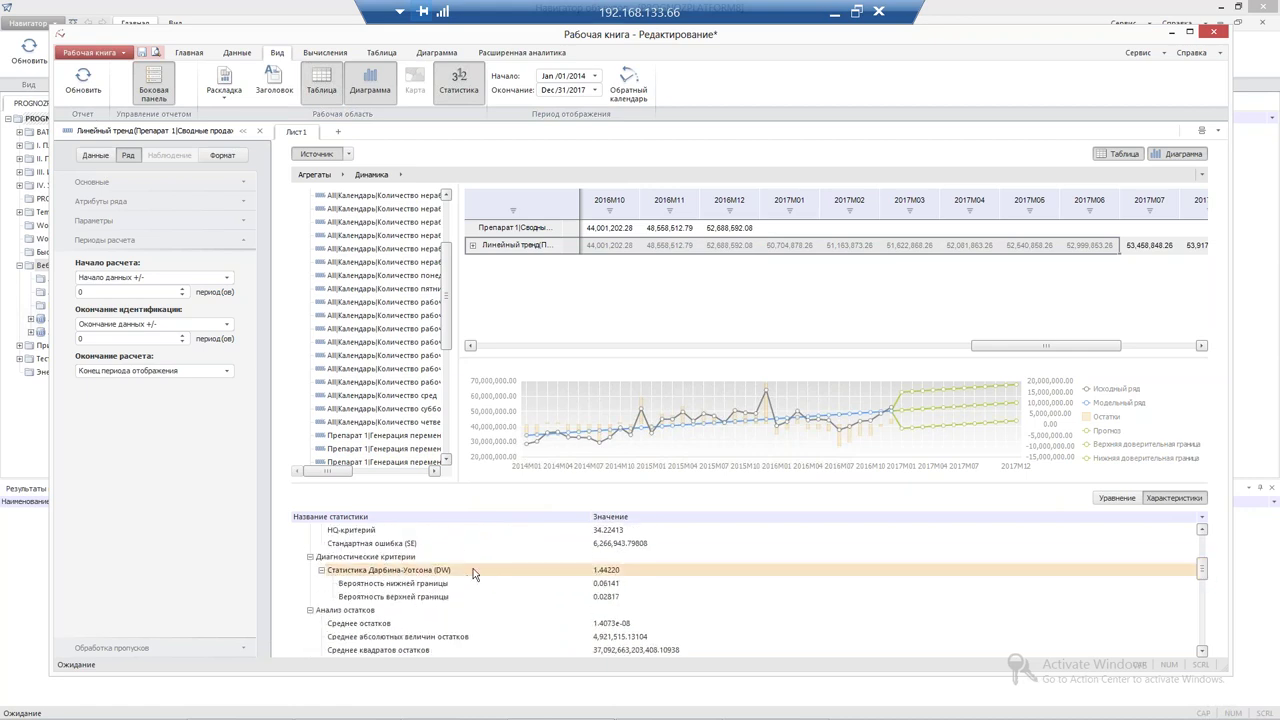
{"action": "left_click", "coordinate": [517, 571]}
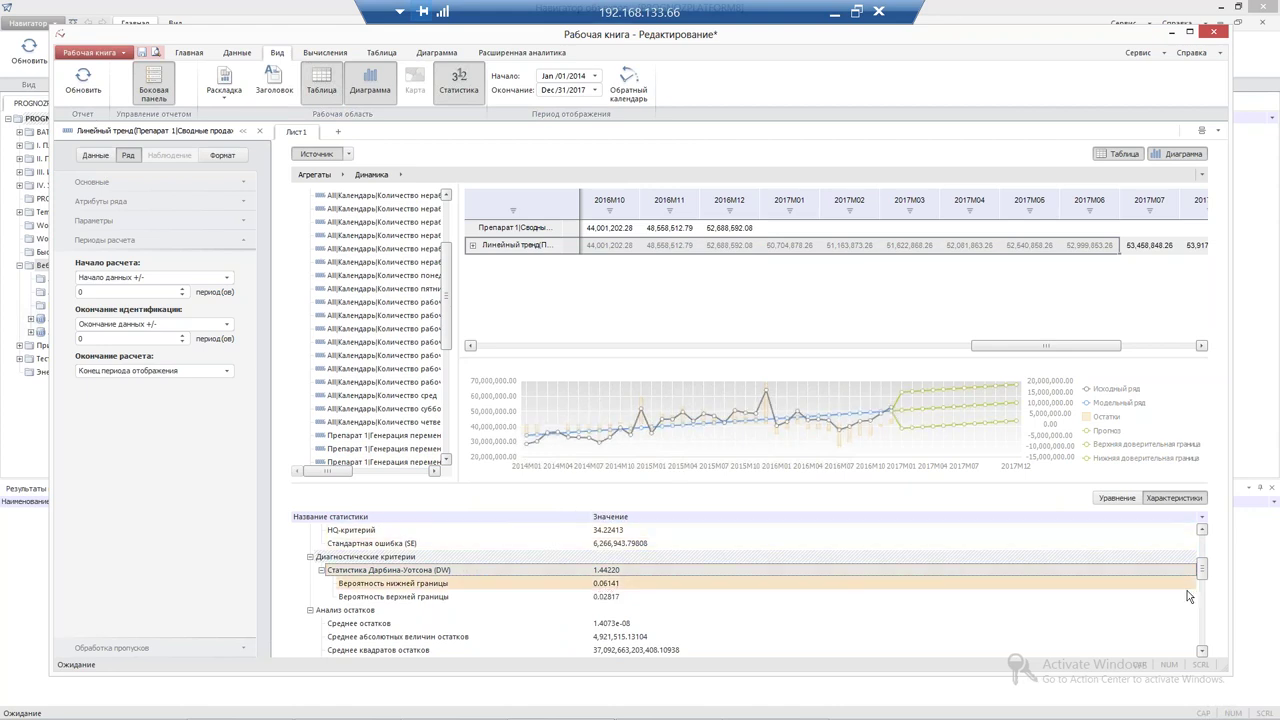
{"action": "left_click", "coordinate": [1202, 529]}
{"action": "scroll", "coordinate": [1208, 545], "scroll_direction": "up", "scroll_amount": 4}
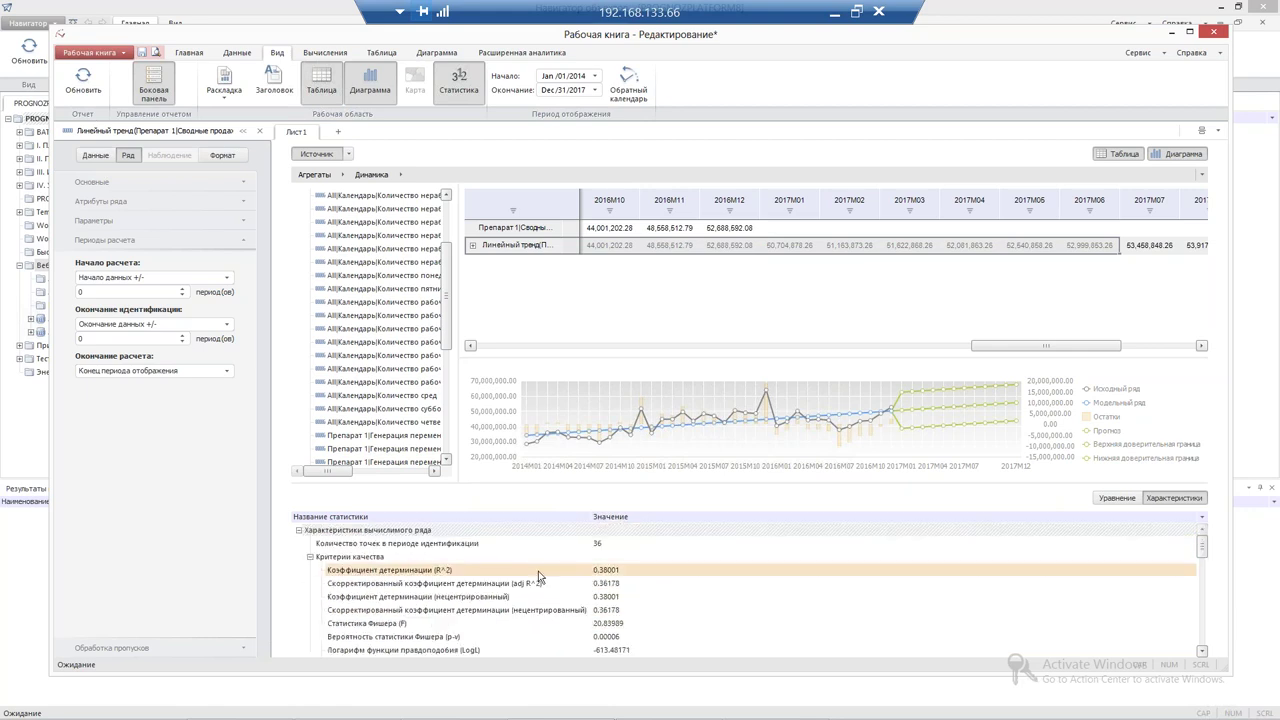
{"action": "left_click", "coordinate": [538, 571]}
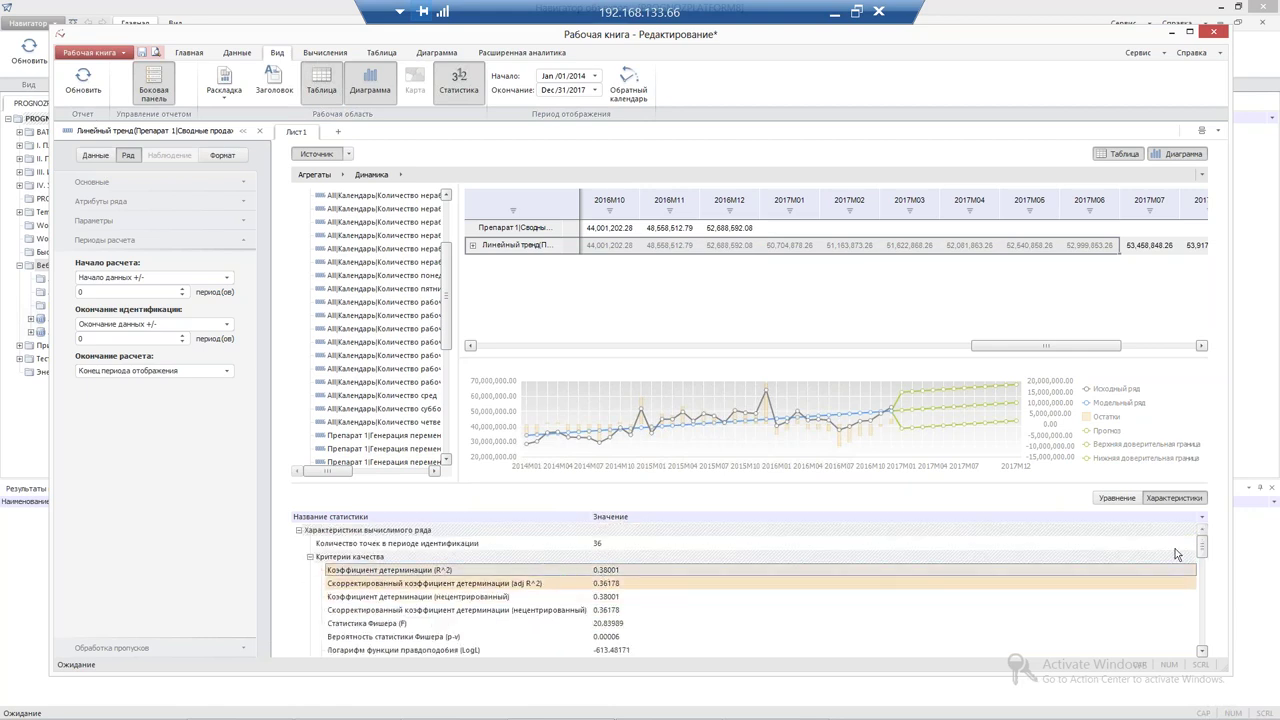
{"action": "scroll", "coordinate": [336, 630], "scroll_direction": "down", "scroll_amount": 8}
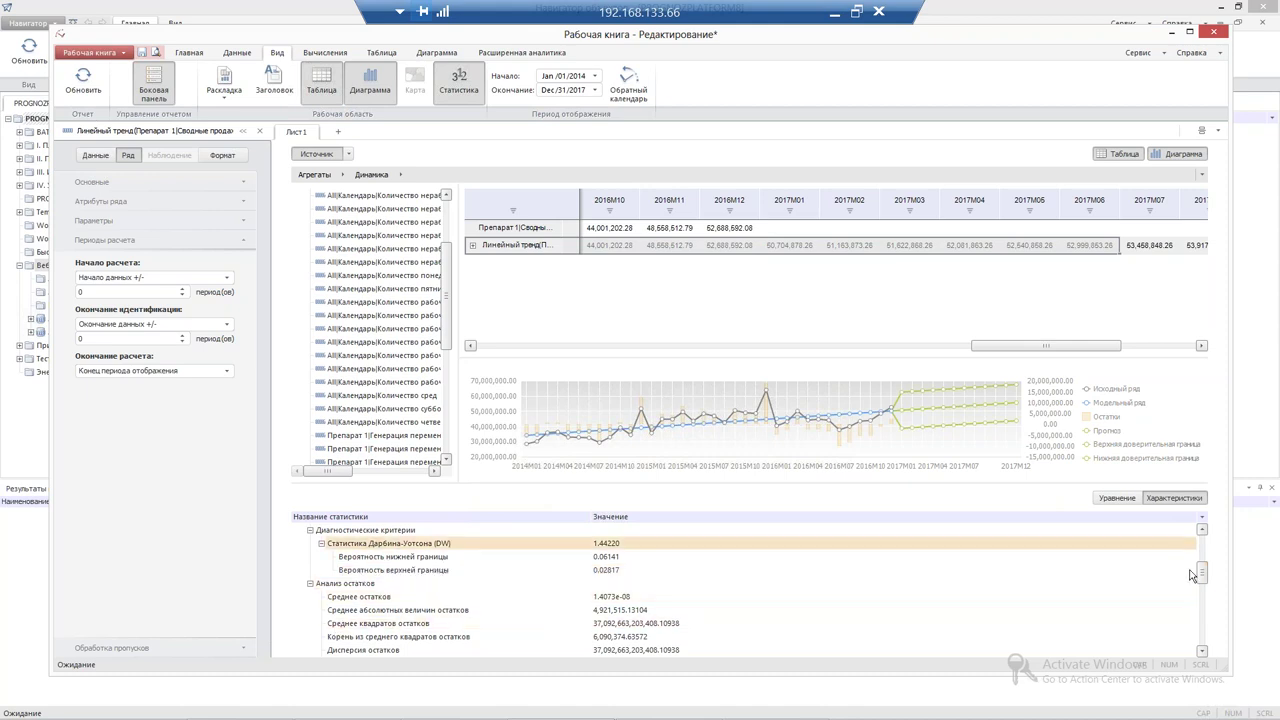
{"action": "left_click_drag", "start_coordinate": [1205, 571], "coordinate": [1203, 570]}
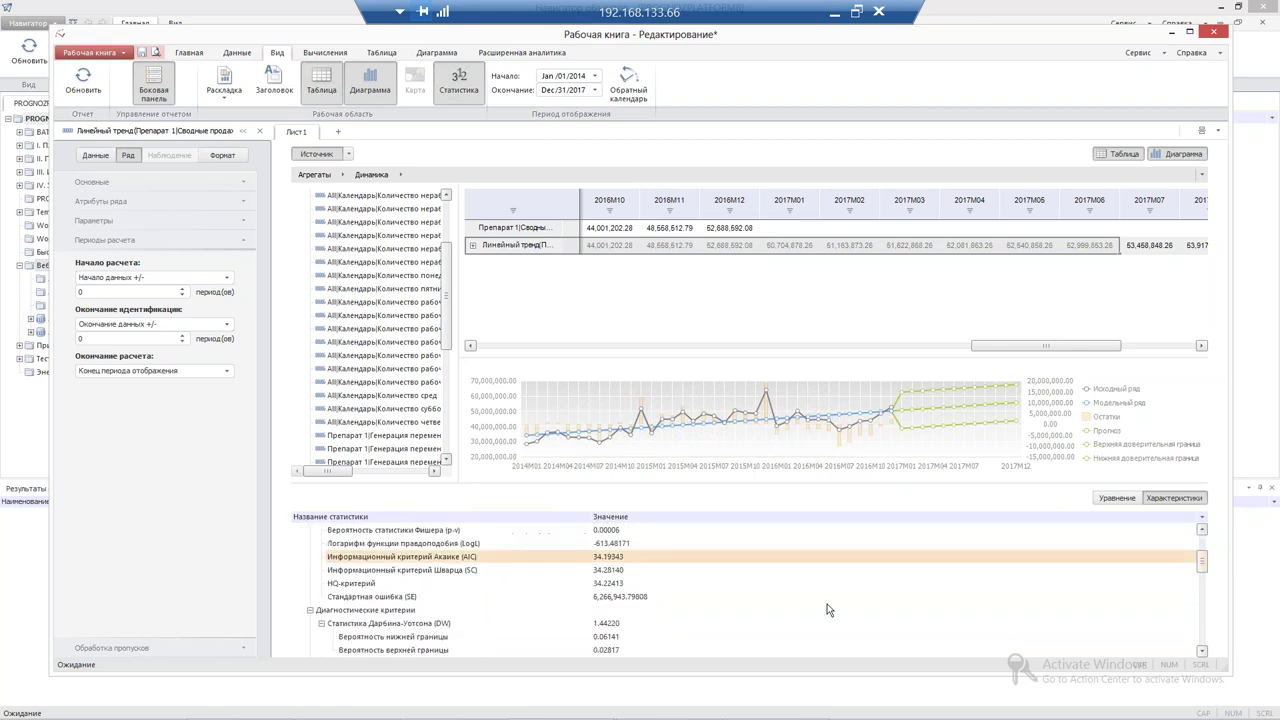
{"action": "left_click", "coordinate": [487, 630]}
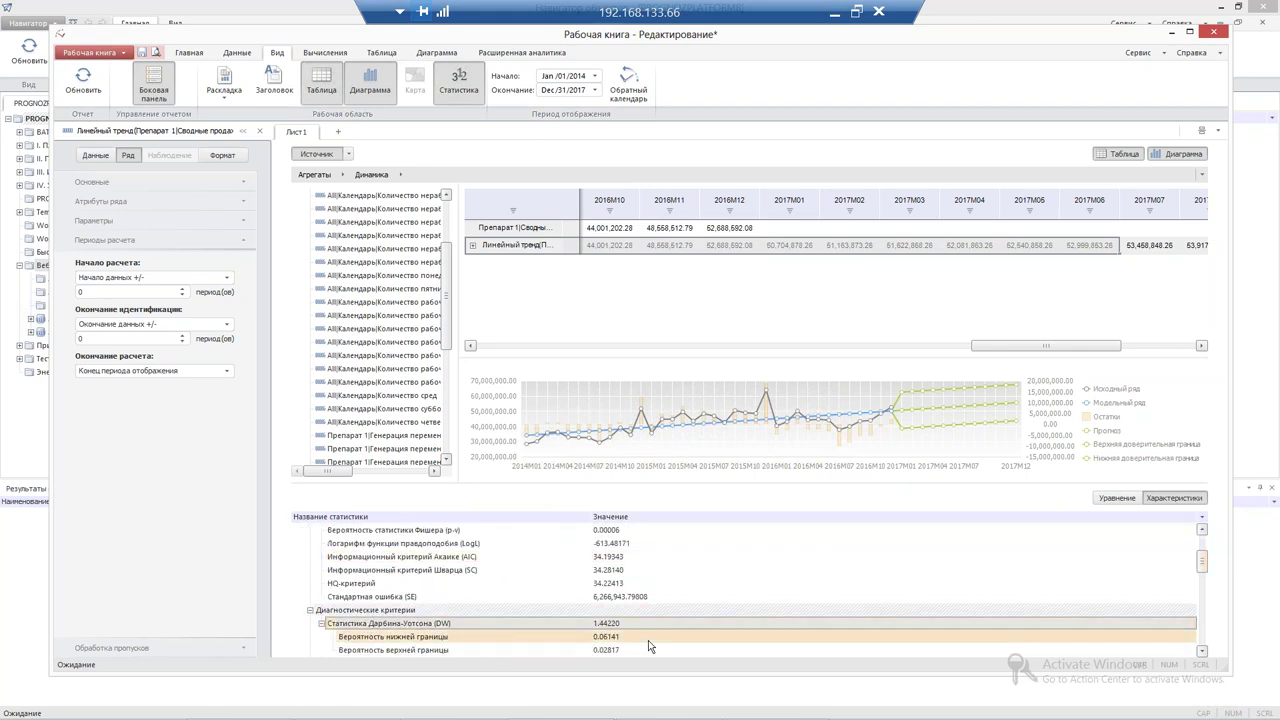
{"action": "left_click_drag", "start_coordinate": [1201, 562], "coordinate": [1208, 536]}
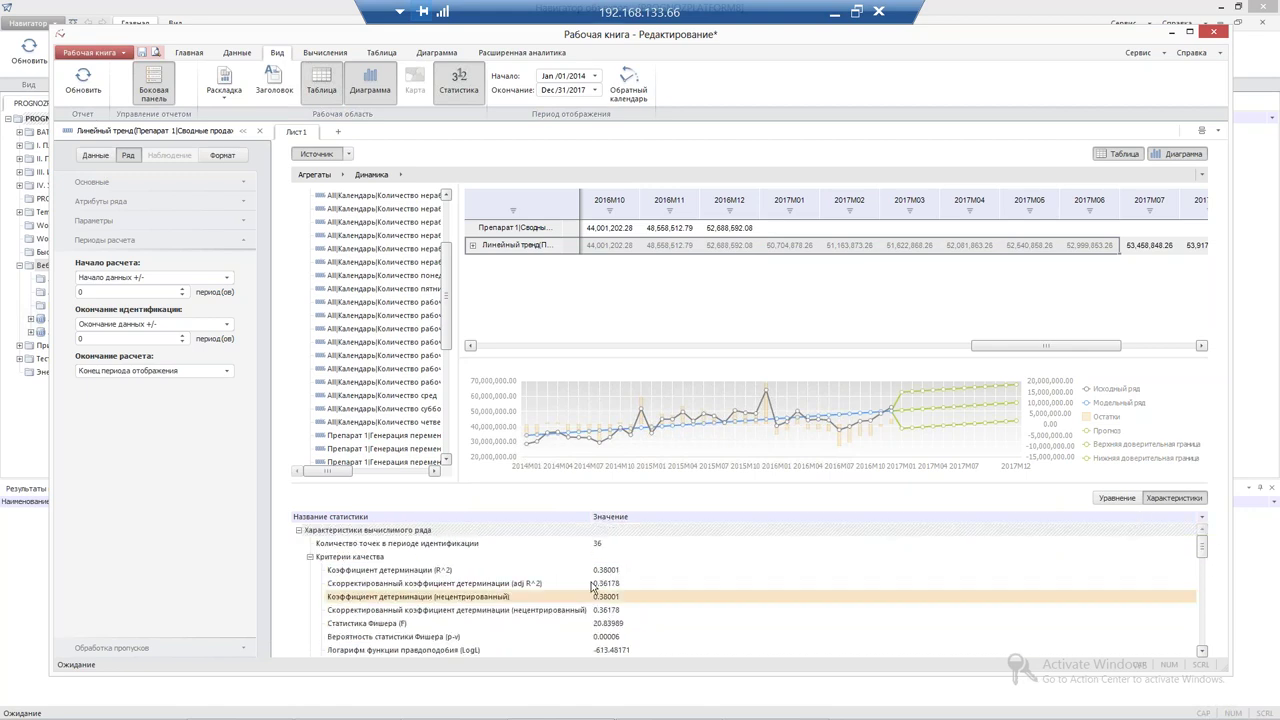
{"action": "left_click", "coordinate": [595, 570]}
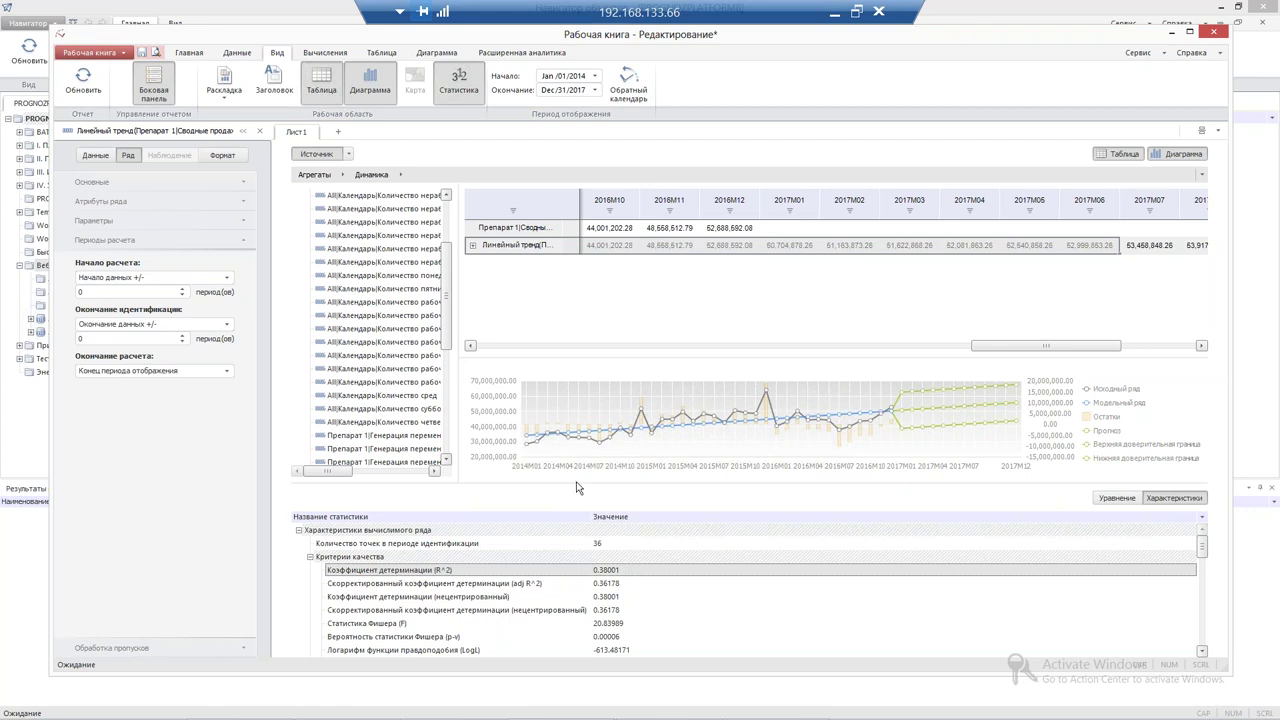
Turn on the trend's seasonal effect with a seasonality period of 12
{"action": "left_click", "coordinate": [86, 221]}
{"action": "left_click", "coordinate": [80, 245]}
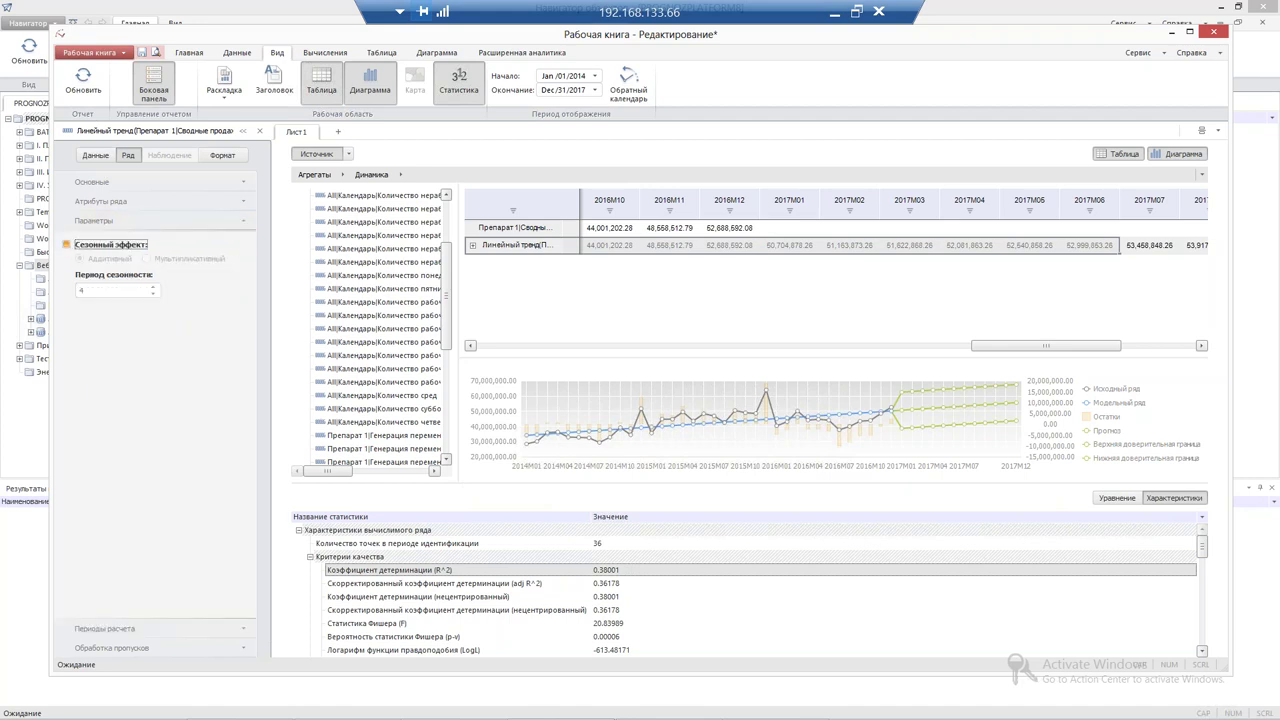
{"action": "double_click", "coordinate": [82, 290]}
{"action": "type", "text": "12"}
Review the R^2 and Durbin-Watson statistics and switch the seasonal effect to Мультипликативный
{"action": "left_click", "coordinate": [589, 573]}
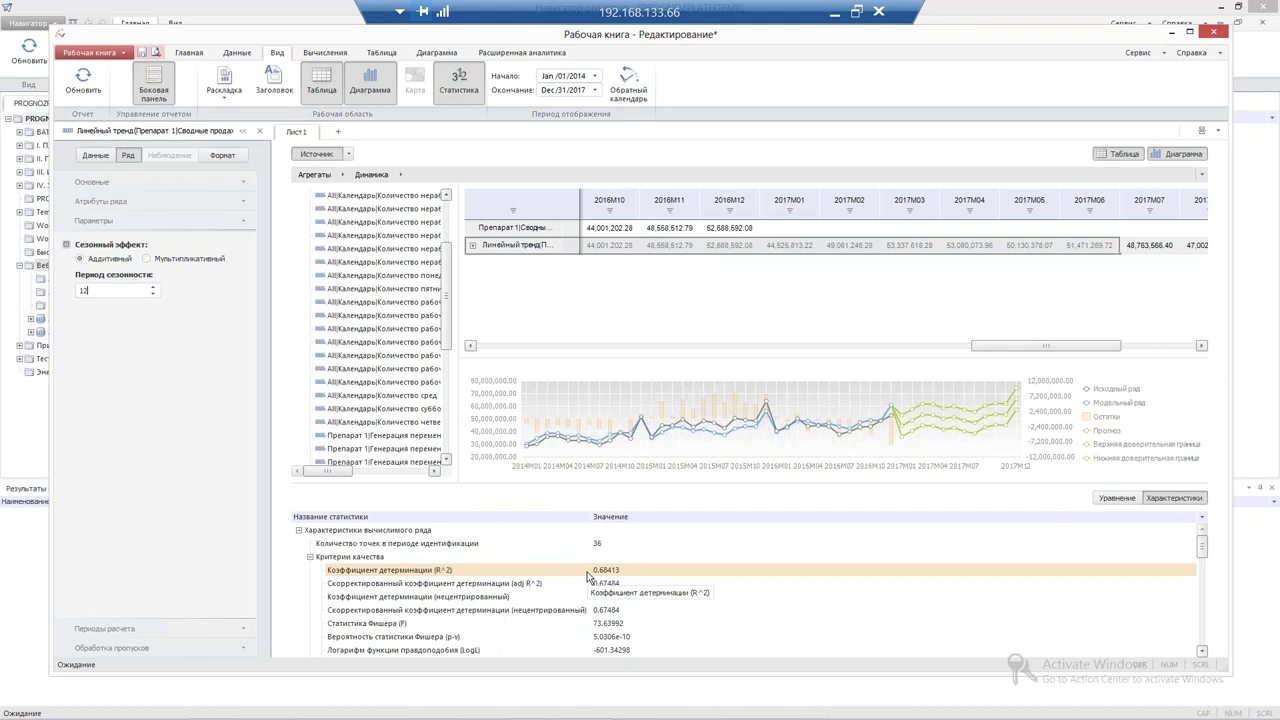
{"action": "left_click", "coordinate": [1201, 651]}
{"action": "left_click", "coordinate": [1201, 651]}
{"action": "left_click", "coordinate": [1201, 651]}
{"action": "scroll", "coordinate": [1201, 640], "scroll_direction": "down", "scroll_amount": 2}
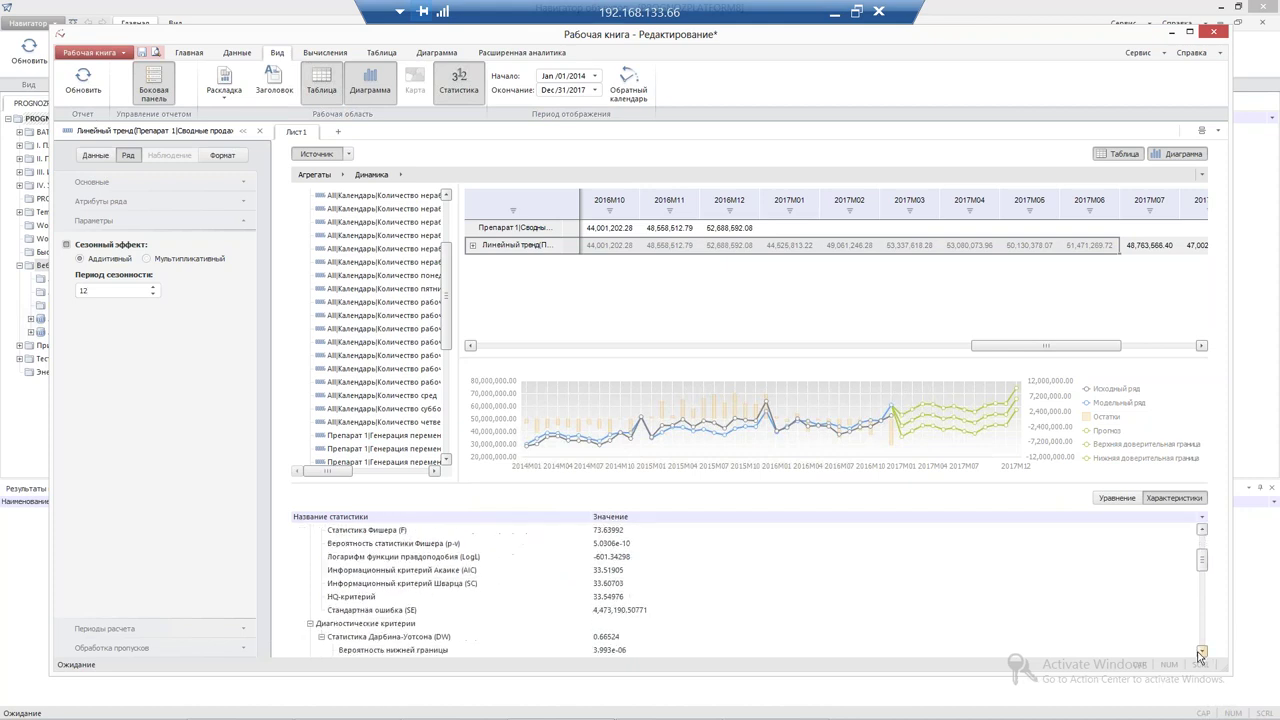
{"action": "left_click", "coordinate": [493, 640]}
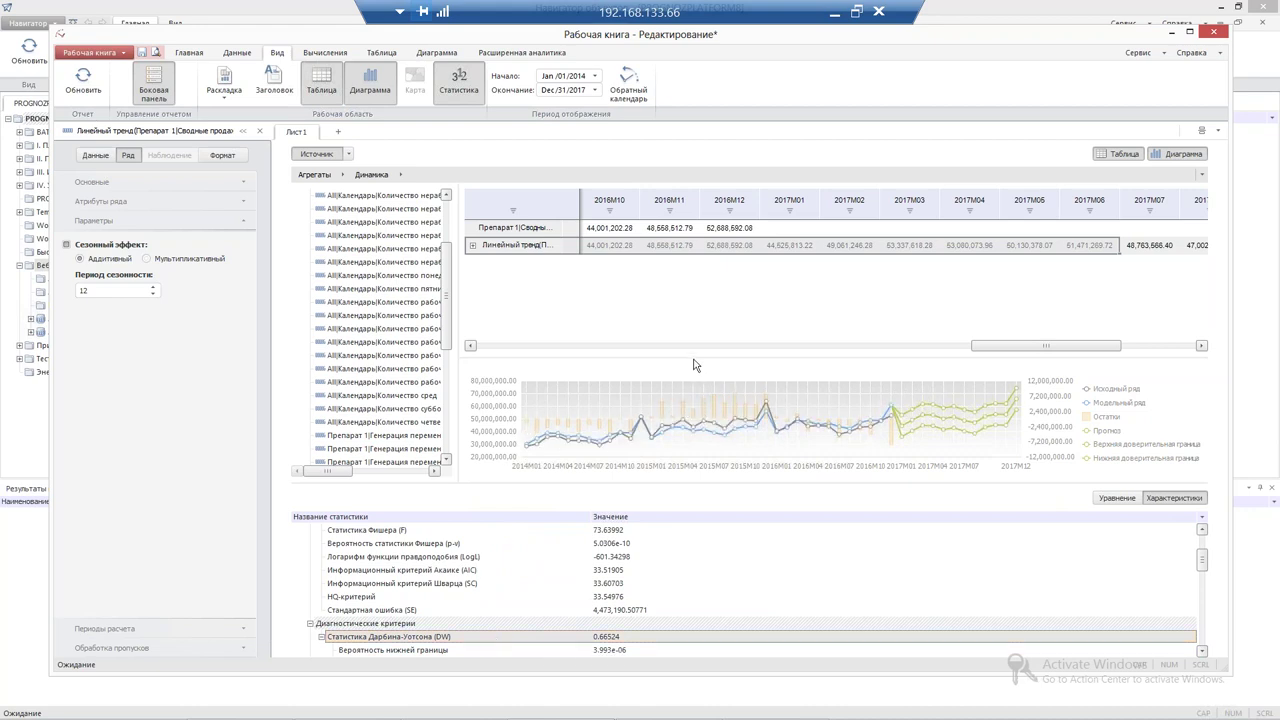
{"action": "left_click_drag", "start_coordinate": [693, 337], "coordinate": [693, 290]}
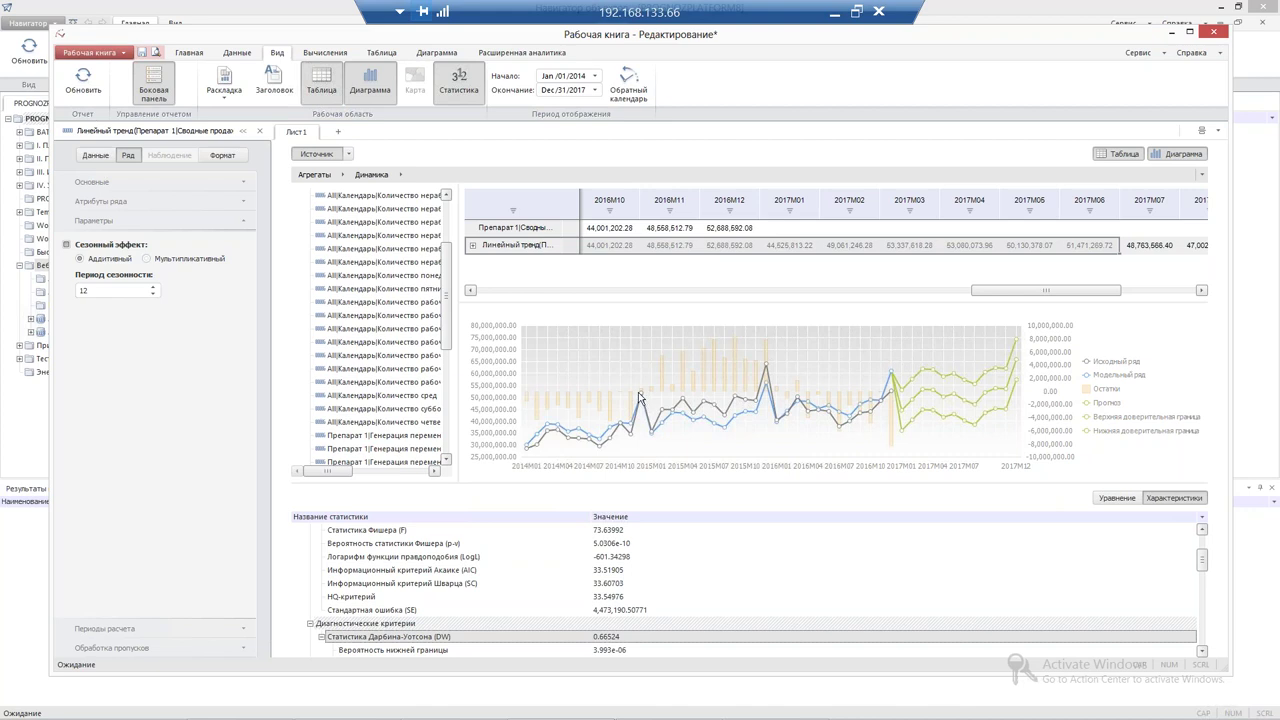
{"action": "mouse_move", "coordinate": [638, 398]}
{"action": "left_click", "coordinate": [187, 257]}
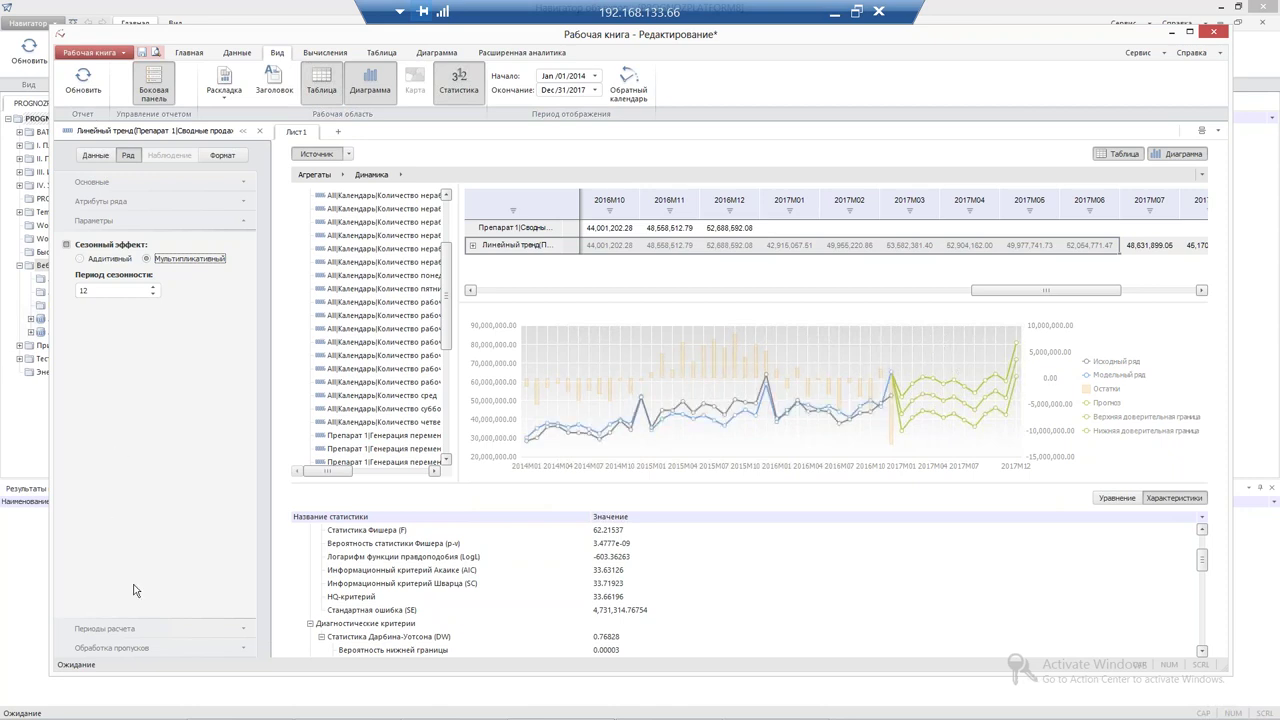
{"action": "left_click", "coordinate": [98, 628]}
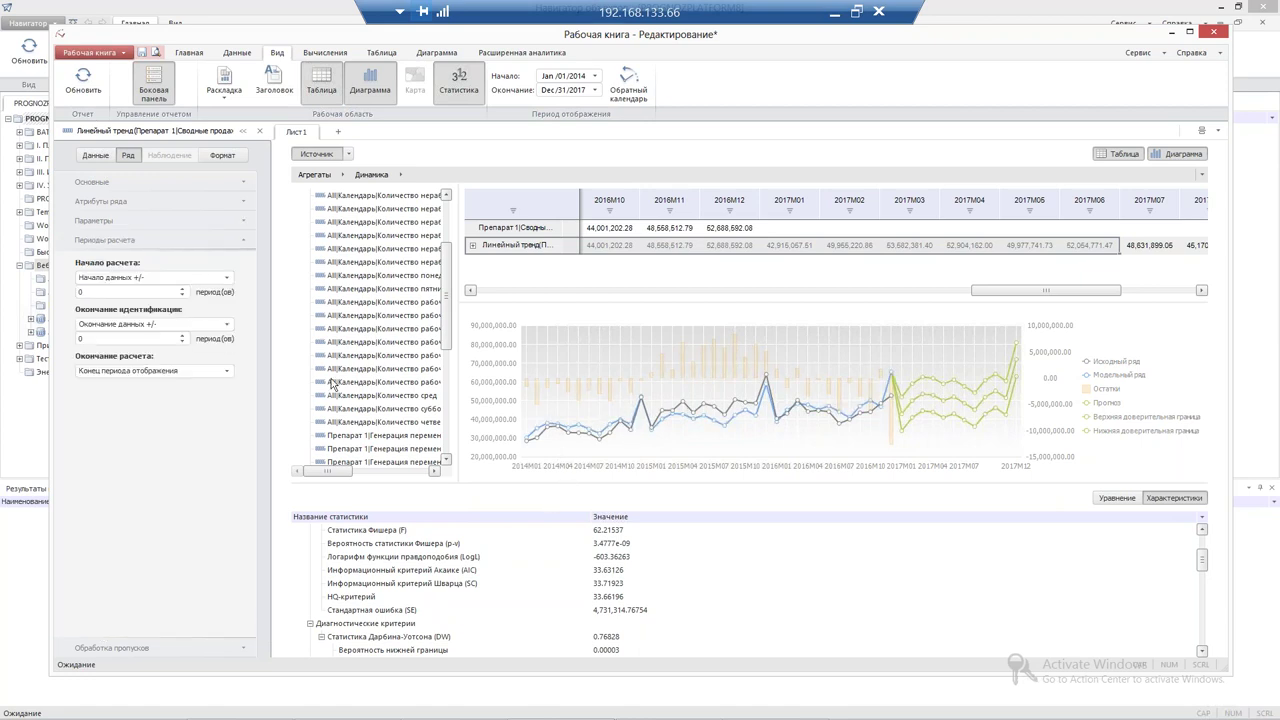
Offset the calculation start by 10 periods, then select the original Препарат 1|Сводные продажи series
{"action": "left_click", "coordinate": [181, 288]}
{"action": "left_click", "coordinate": [181, 288]}
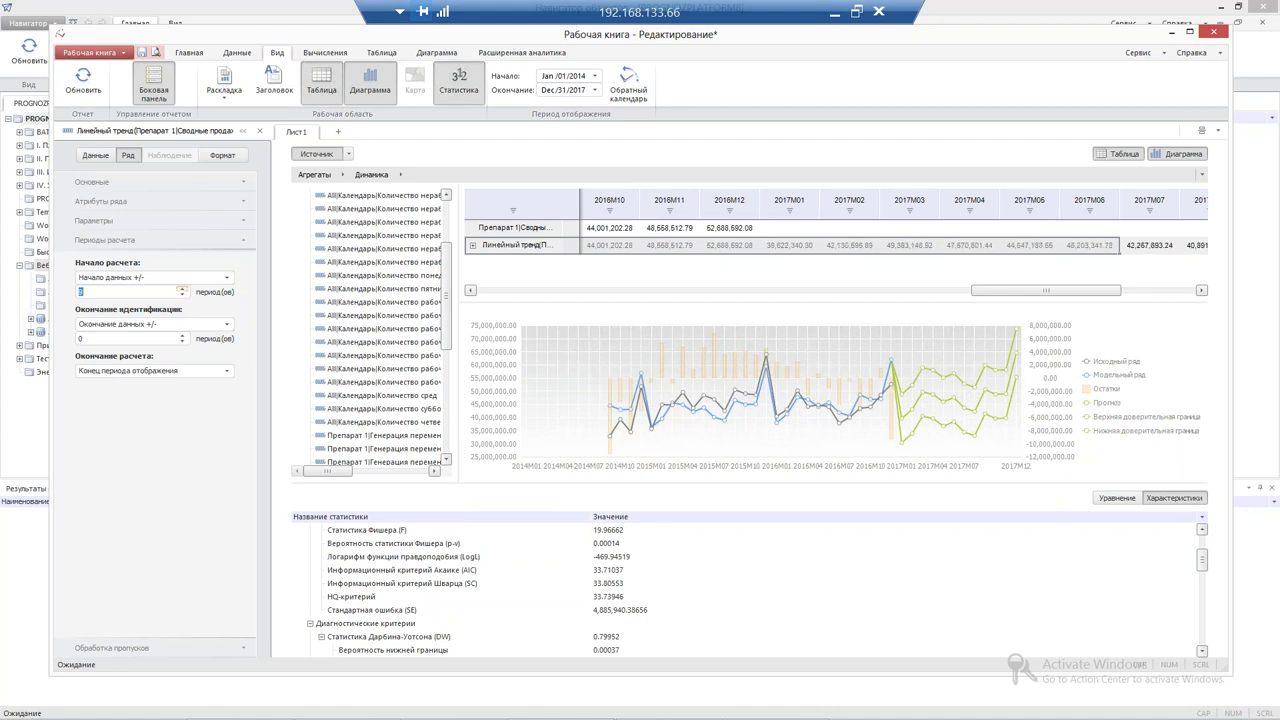
{"action": "left_click_drag", "start_coordinate": [1202, 558], "coordinate": [1206, 526]}
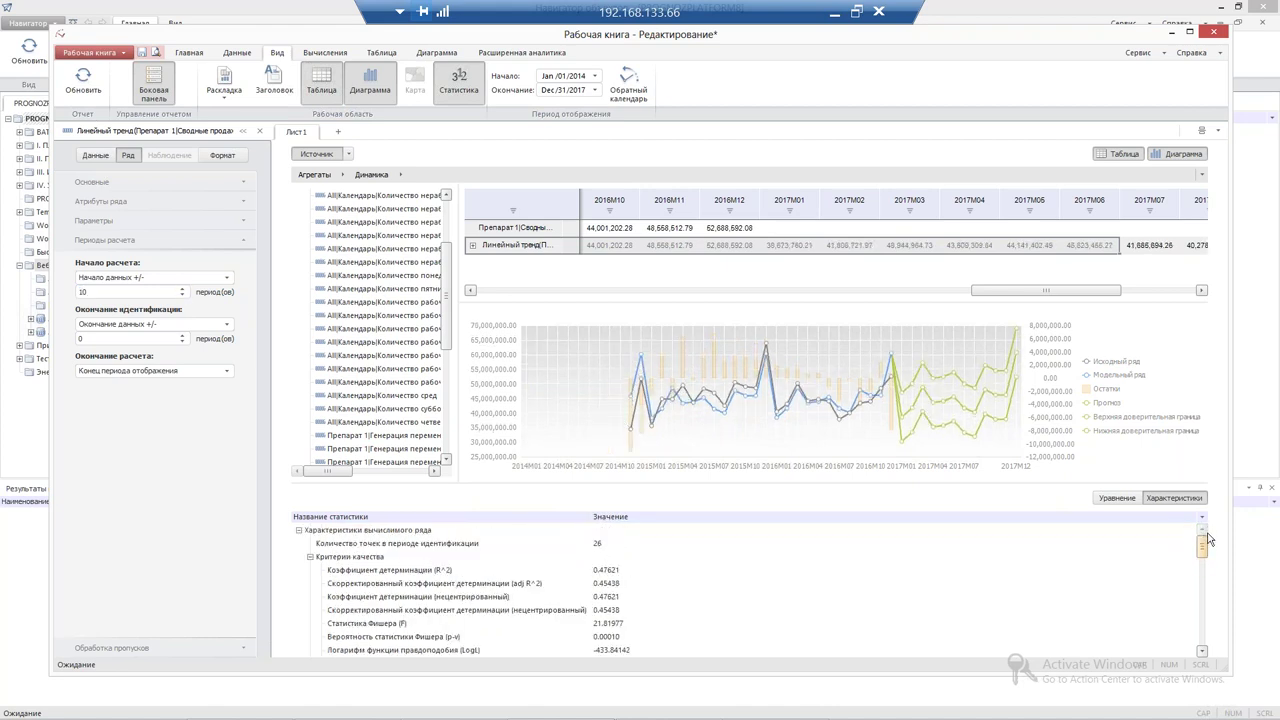
{"action": "scroll", "coordinate": [1213, 556], "scroll_direction": "down", "scroll_amount": 5}
{"action": "scroll", "coordinate": [1214, 572], "scroll_direction": "up", "scroll_amount": 5}
{"action": "left_click_drag", "start_coordinate": [998, 298], "coordinate": [479, 291]}
{"action": "left_click", "coordinate": [507, 229]}
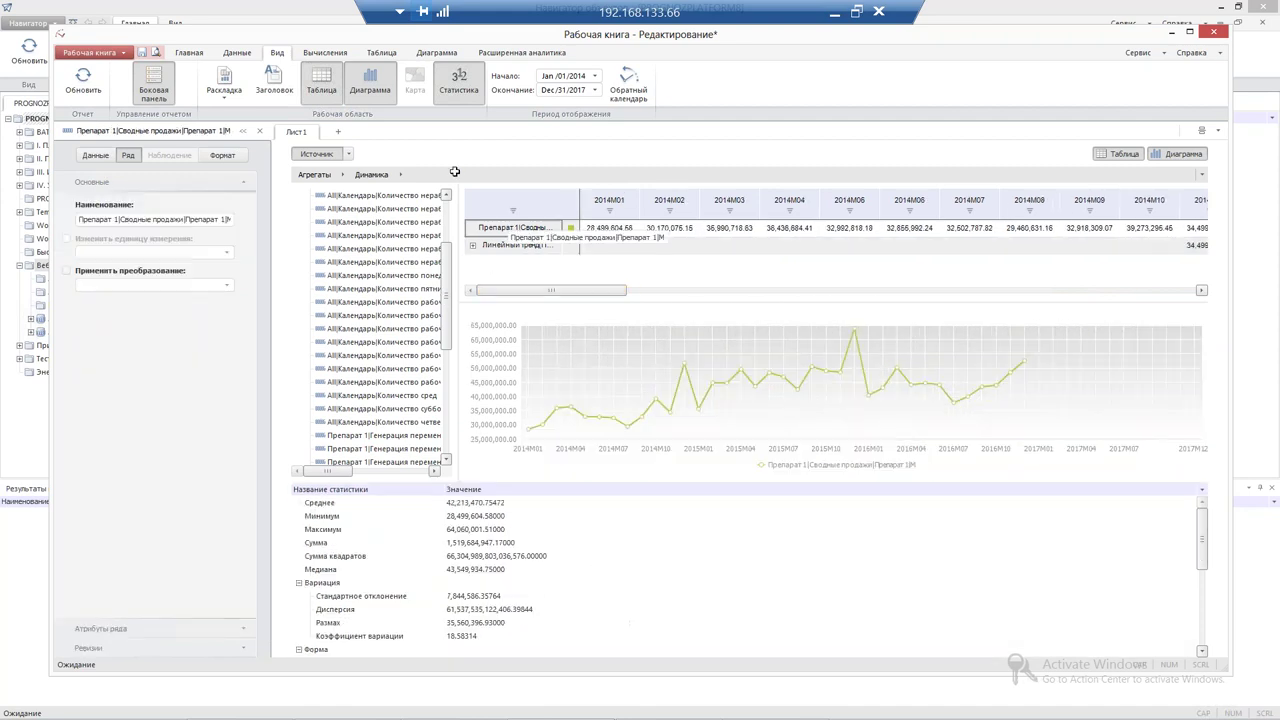
Apply an Экспоненциальное сглаживание (прогноз) forecast to the Препарат 1 sales series
{"action": "left_click", "coordinate": [322, 53]}
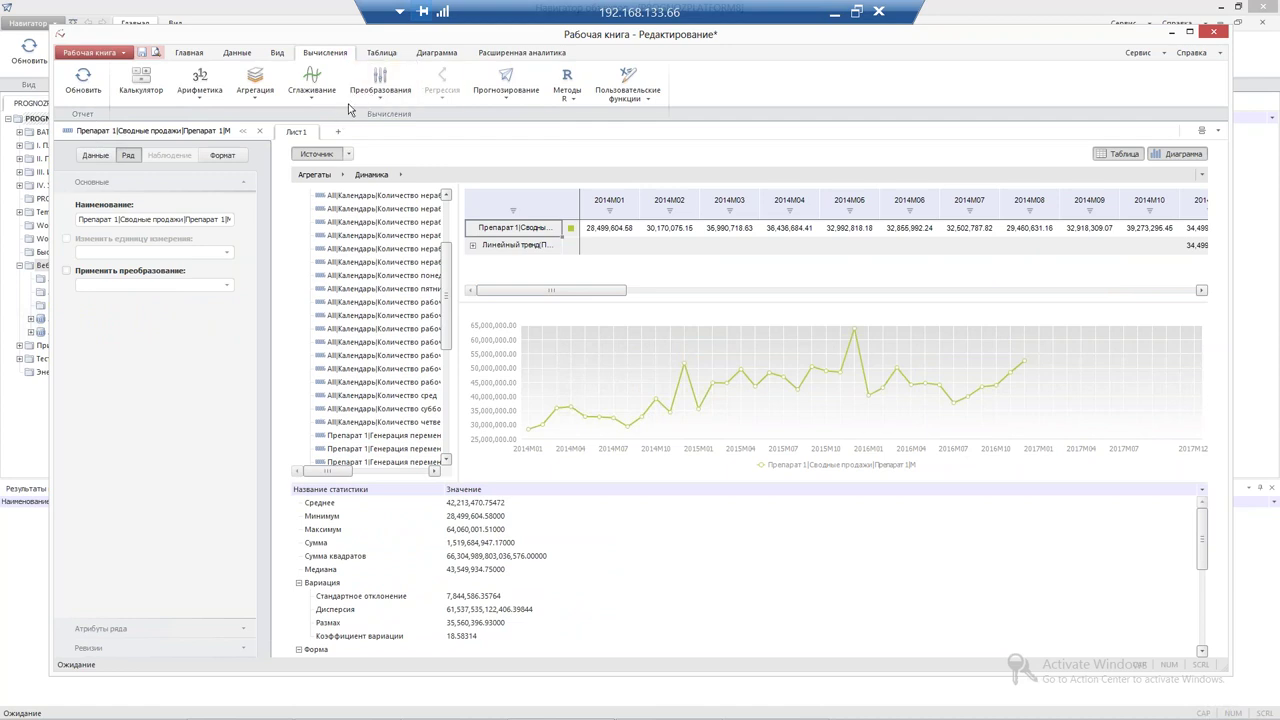
{"action": "left_click", "coordinate": [514, 100]}
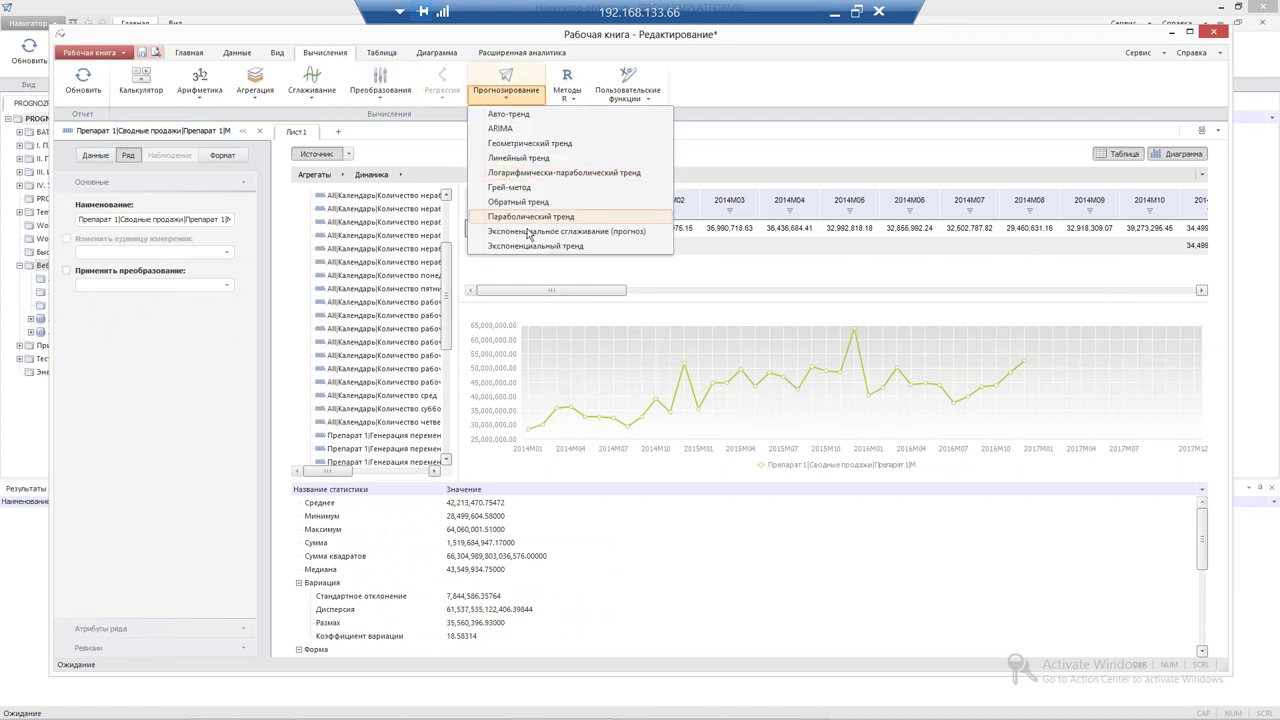
{"action": "left_click", "coordinate": [530, 231]}
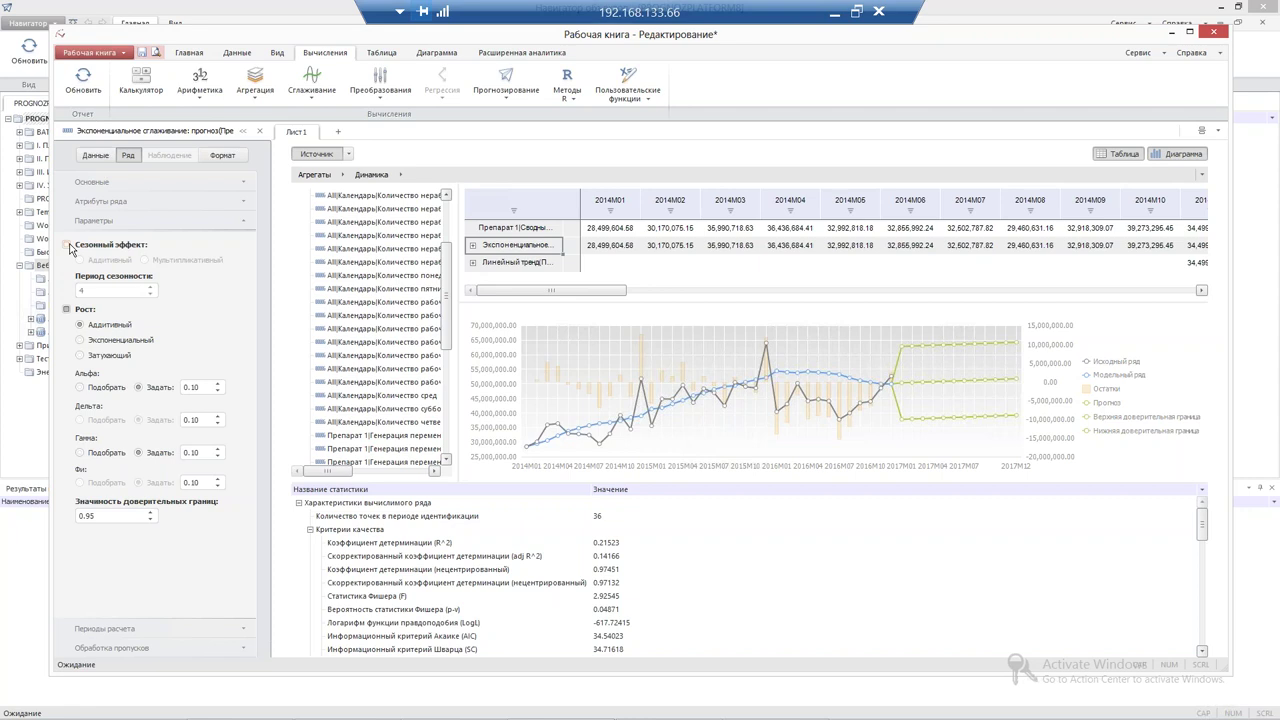
Turn on the 12-period seasonal effect and set Альфа, Дельта and Гамма to Подобрать
{"action": "left_click", "coordinate": [69, 245]}
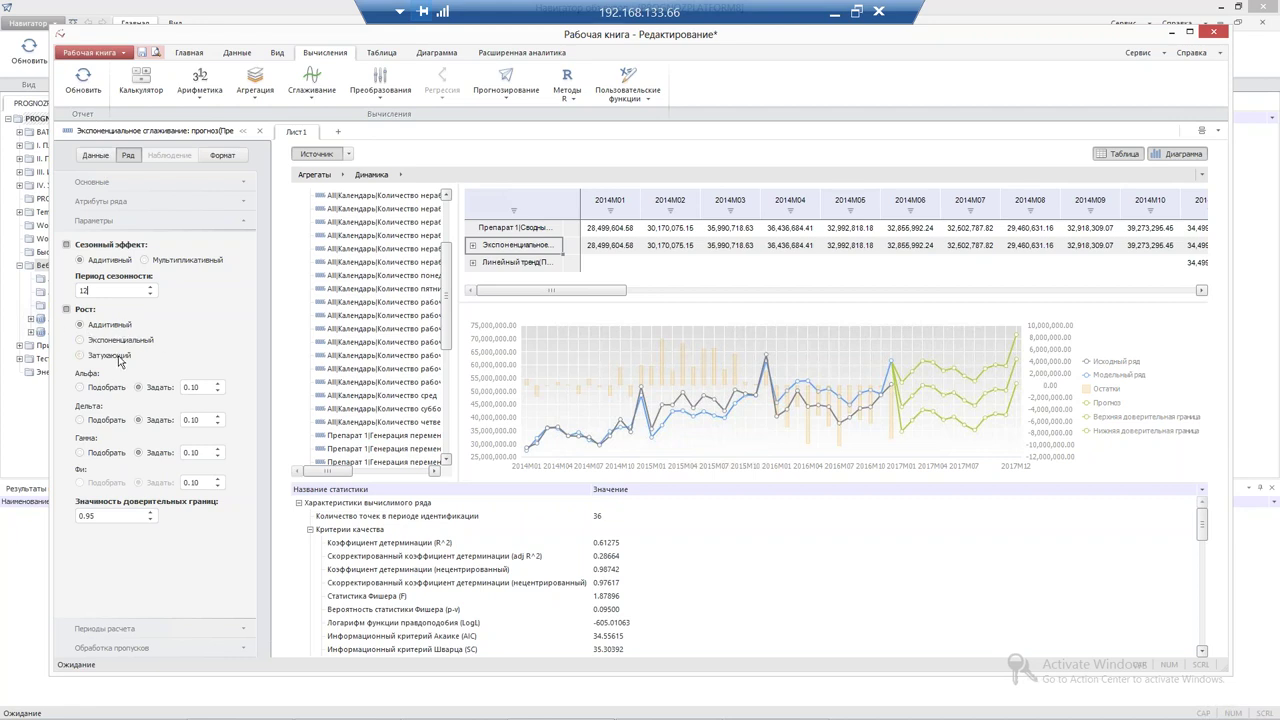
{"action": "left_click", "coordinate": [81, 388]}
{"action": "left_click", "coordinate": [81, 420]}
{"action": "left_click", "coordinate": [81, 453]}
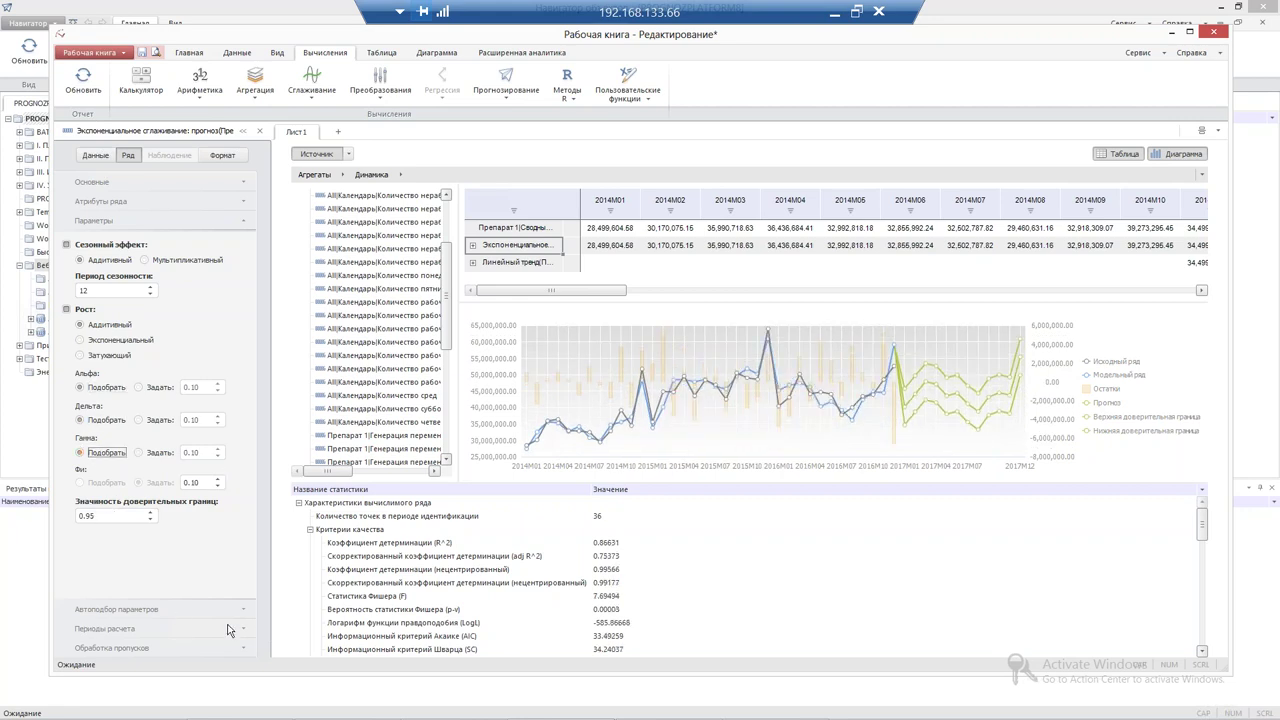
Review the fit statistics, including the Fisher row, and add a new sheet to the workbook
{"action": "left_click", "coordinate": [479, 595]}
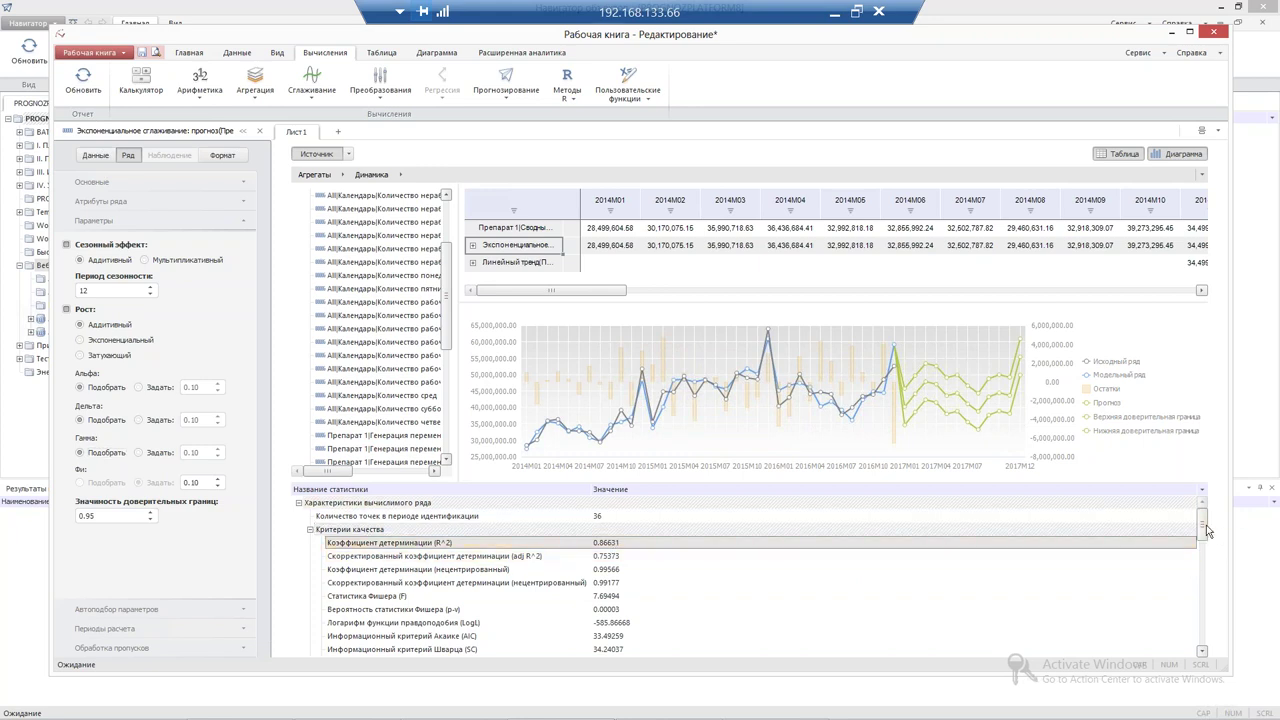
{"action": "scroll", "coordinate": [1204, 536], "scroll_direction": "down", "scroll_amount": 3}
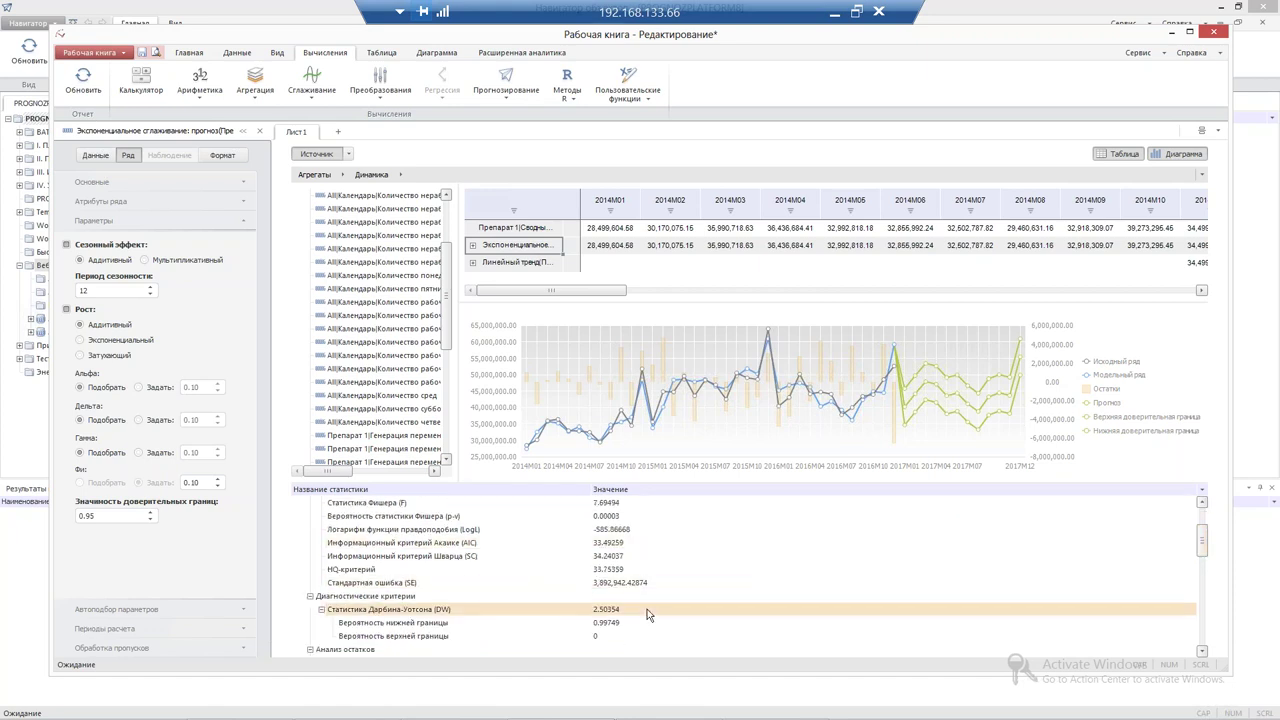
{"action": "scroll", "coordinate": [1000, 575], "scroll_direction": "up", "scroll_amount": 3}
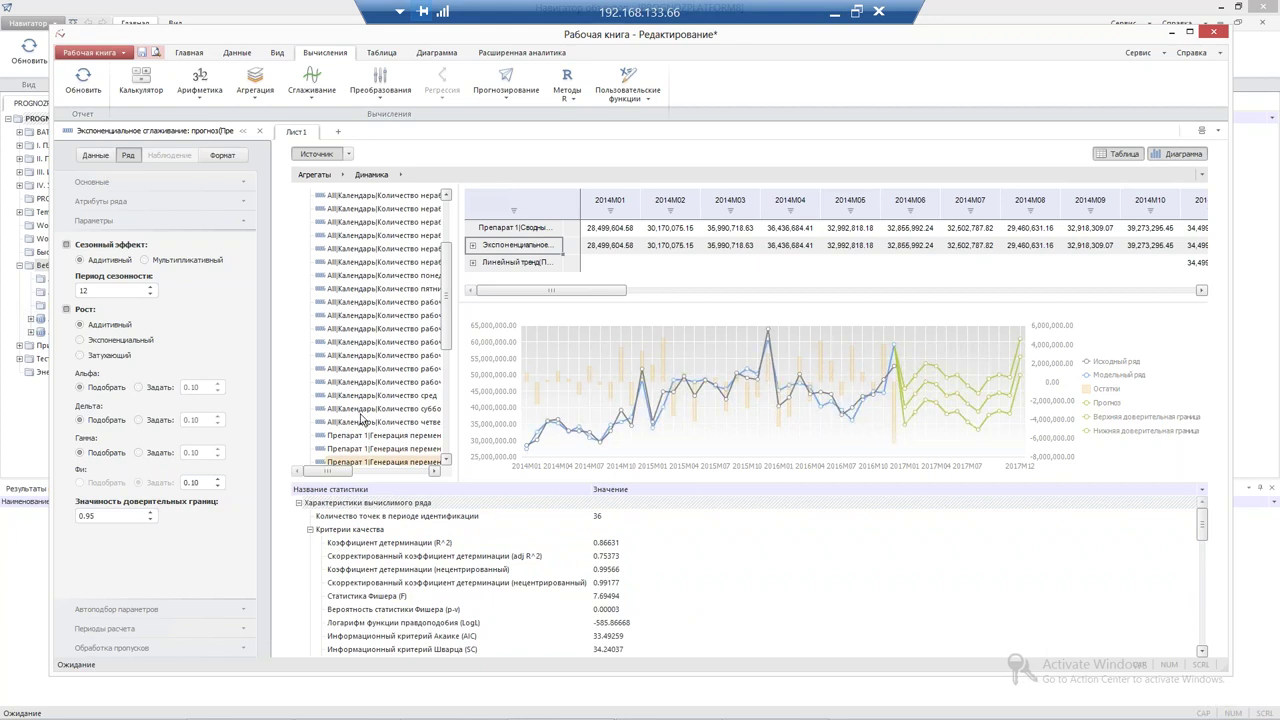
{"action": "left_click", "coordinate": [346, 132]}
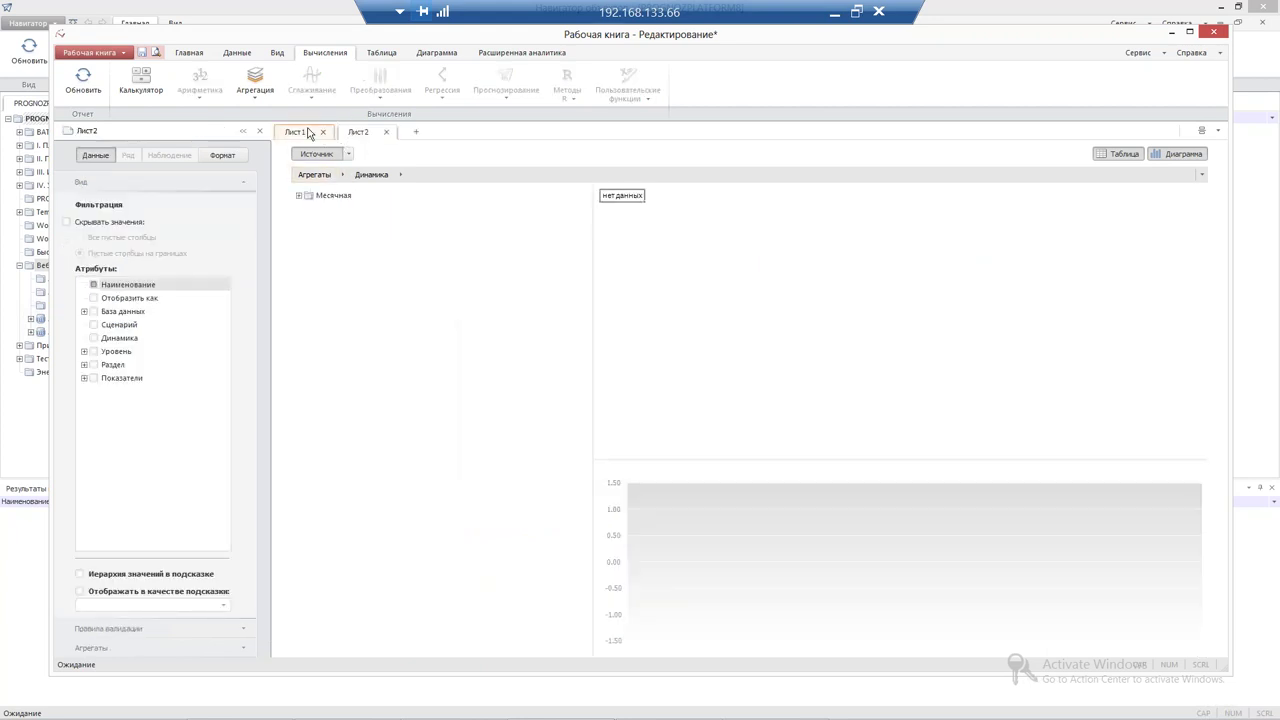
Rename the new sheet to 'Факторная модель'
{"action": "left_click", "coordinate": [298, 196]}
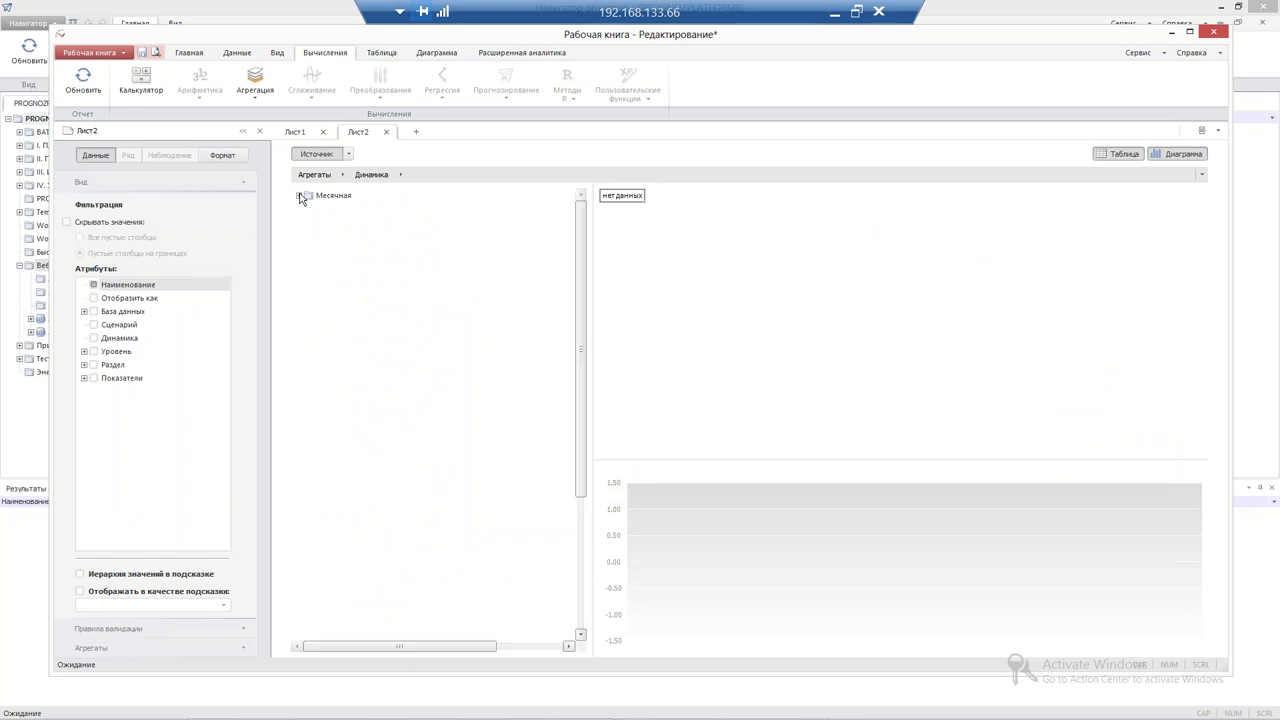
{"action": "double_click", "coordinate": [362, 132]}
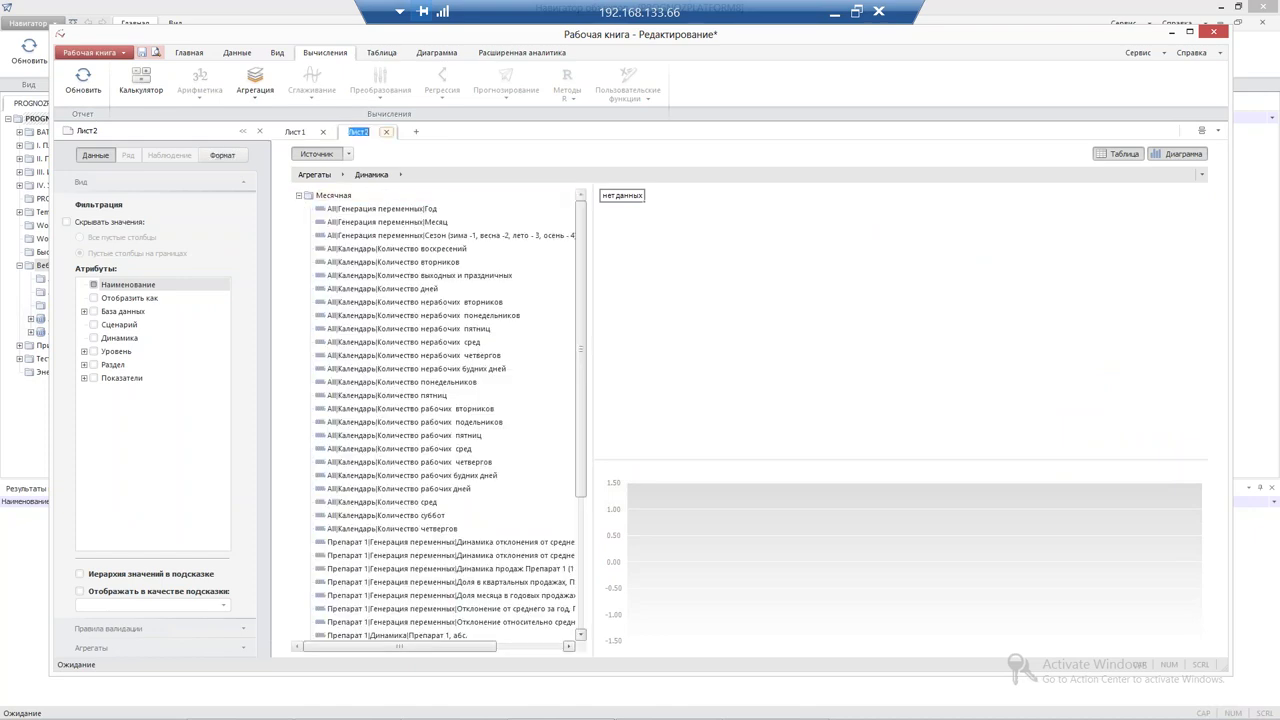
{"action": "type", "text": "Факторная модель"}
{"action": "key", "text": "Return"}
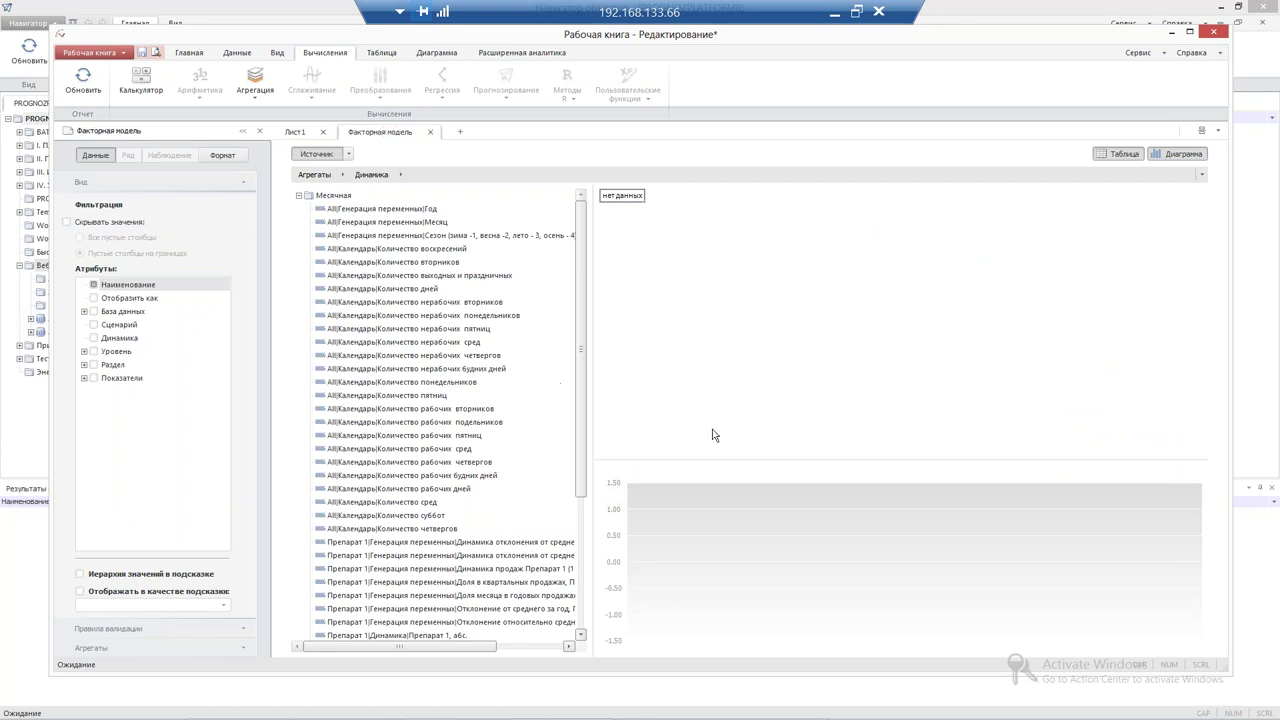
Add the Препарат 1 sales series and the factors from Год to Количество четвергов
{"action": "scroll", "coordinate": [578, 463], "scroll_direction": "down", "scroll_amount": 3}
{"action": "left_click", "coordinate": [450, 555]}
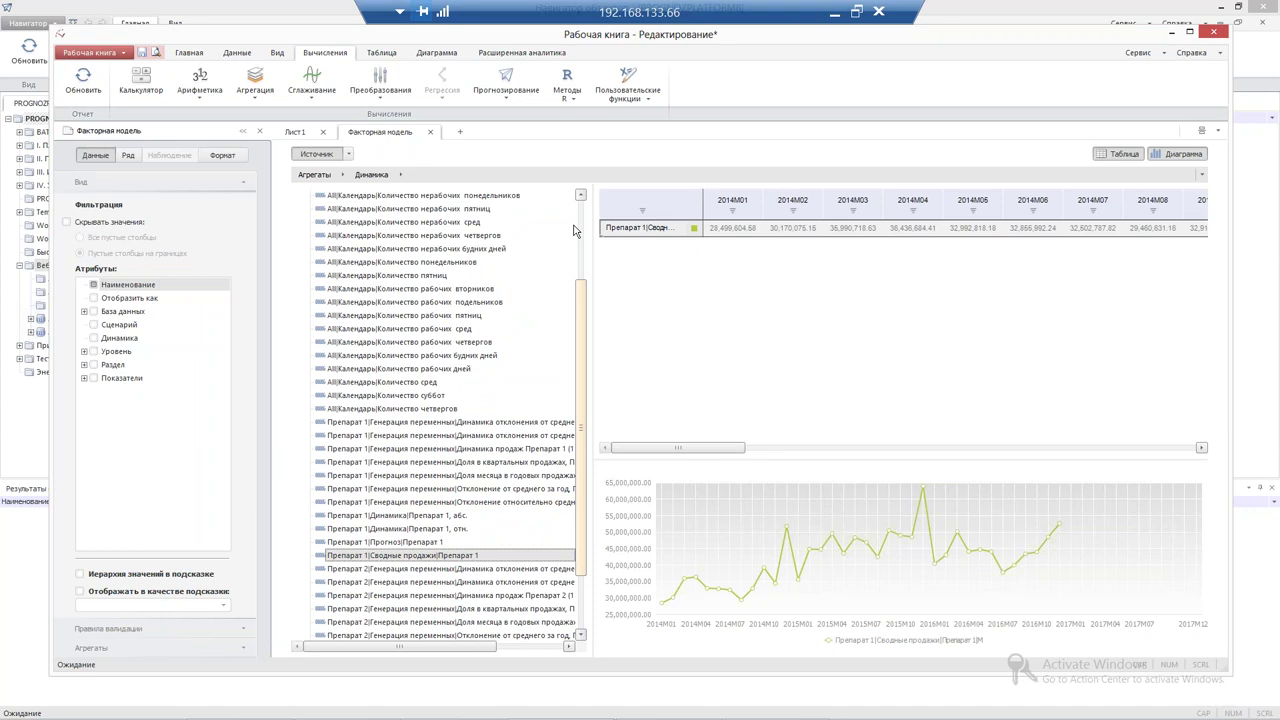
{"action": "scroll", "coordinate": [500, 210], "scroll_direction": "up", "scroll_amount": 3}
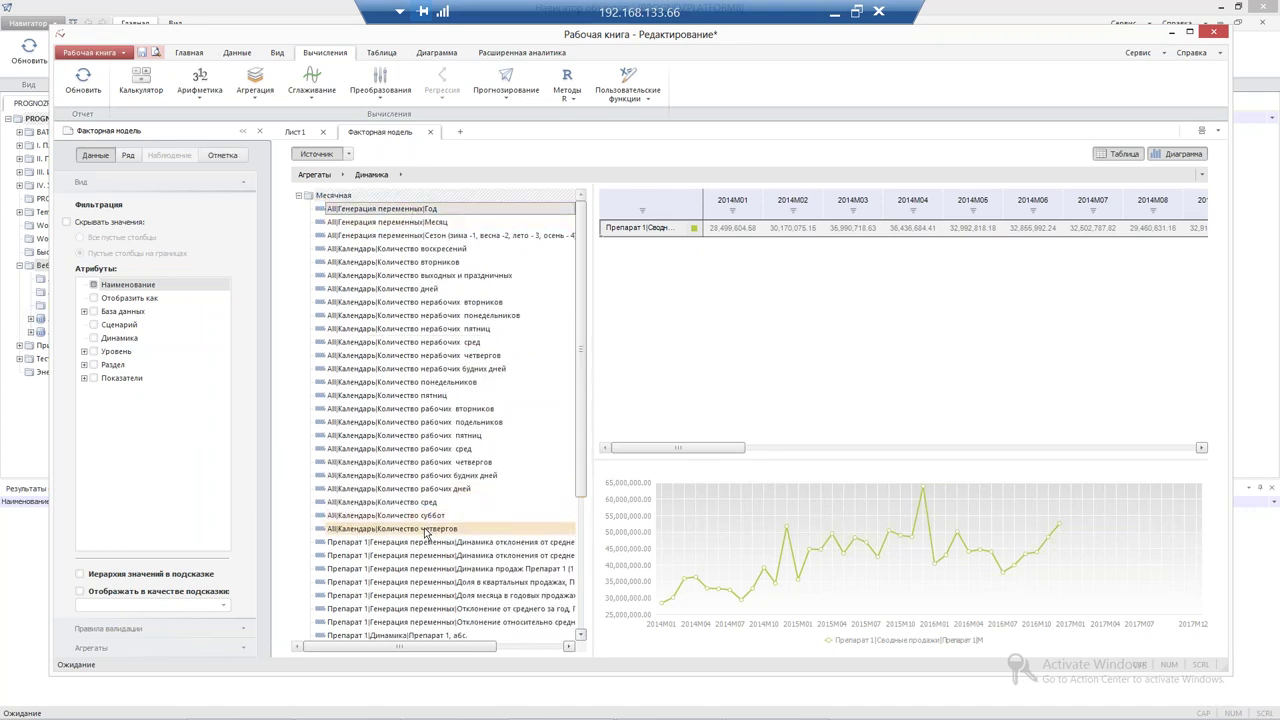
{"action": "left_click", "coordinate": [425, 533], "text": "shift"}
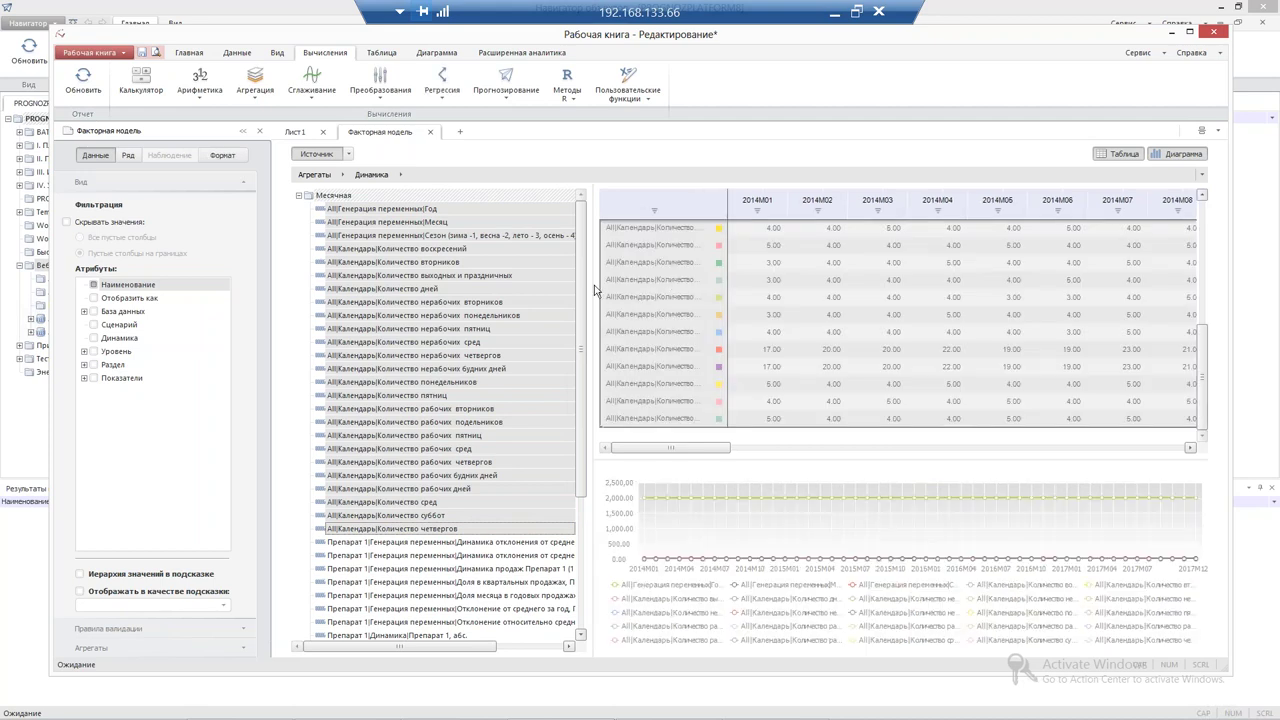
Widen the data table, show only the Препарат 1 sales series, and return to Лист1
{"action": "left_click_drag", "start_coordinate": [573, 283], "coordinate": [451, 306]}
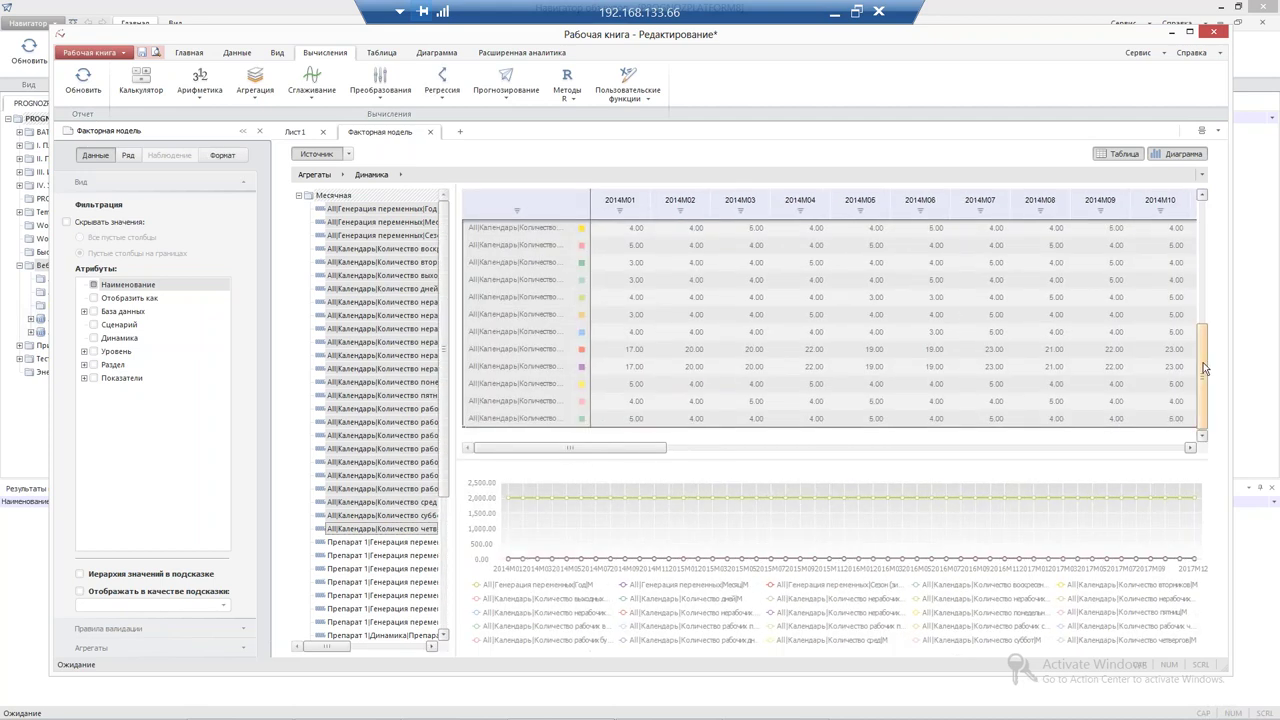
{"action": "left_click_drag", "start_coordinate": [1205, 368], "coordinate": [1183, 248]}
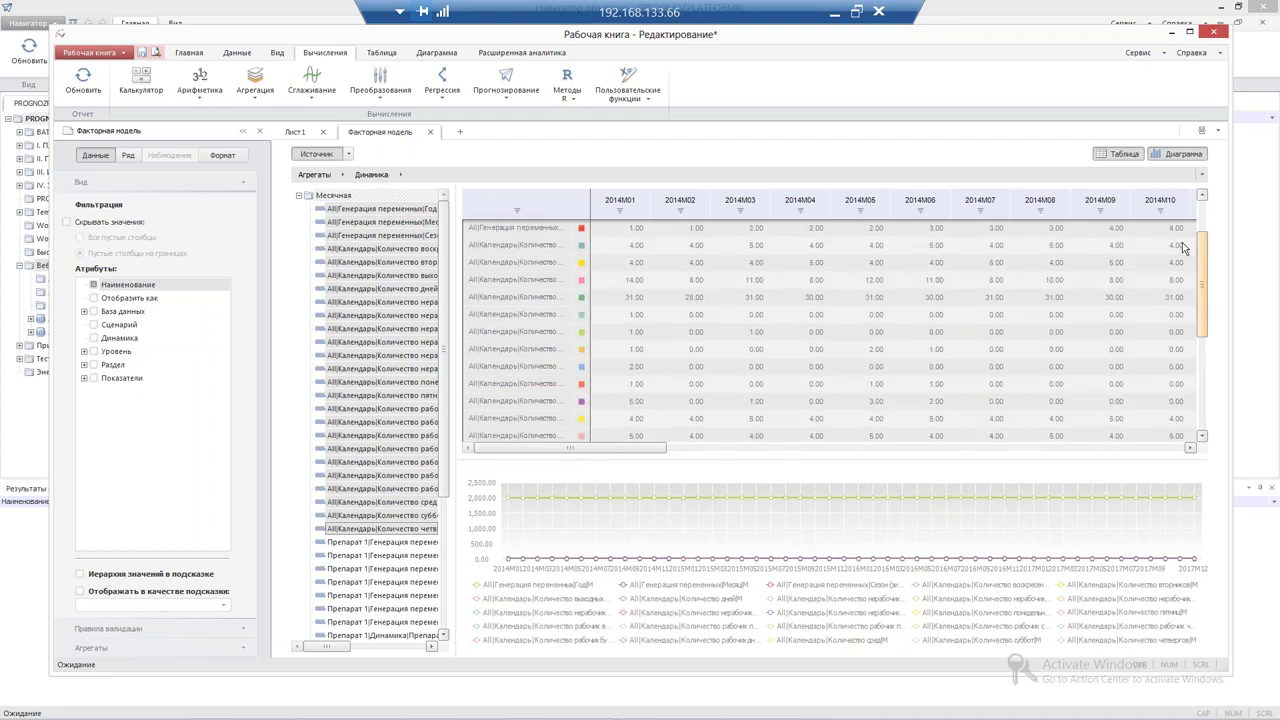
{"action": "scroll", "coordinate": [511, 228], "scroll_direction": "up", "scroll_amount": 1}
{"action": "left_click", "coordinate": [511, 228]}
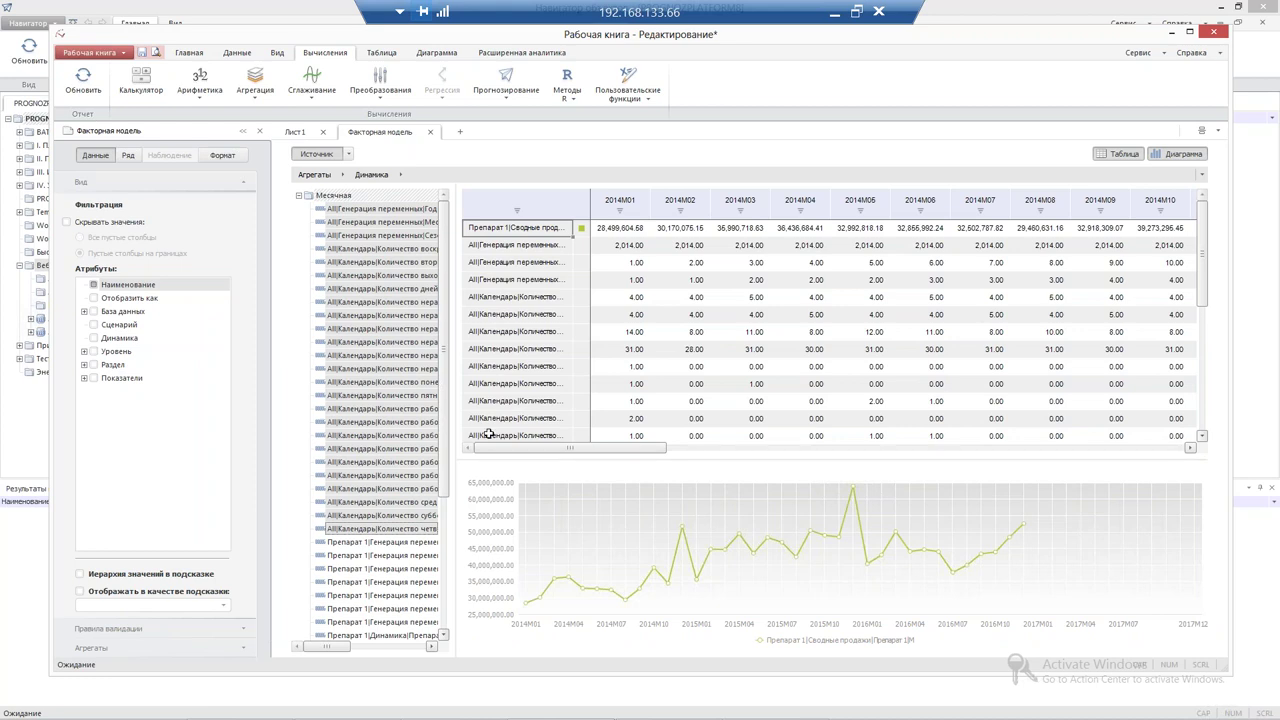
{"action": "left_click", "coordinate": [292, 133]}
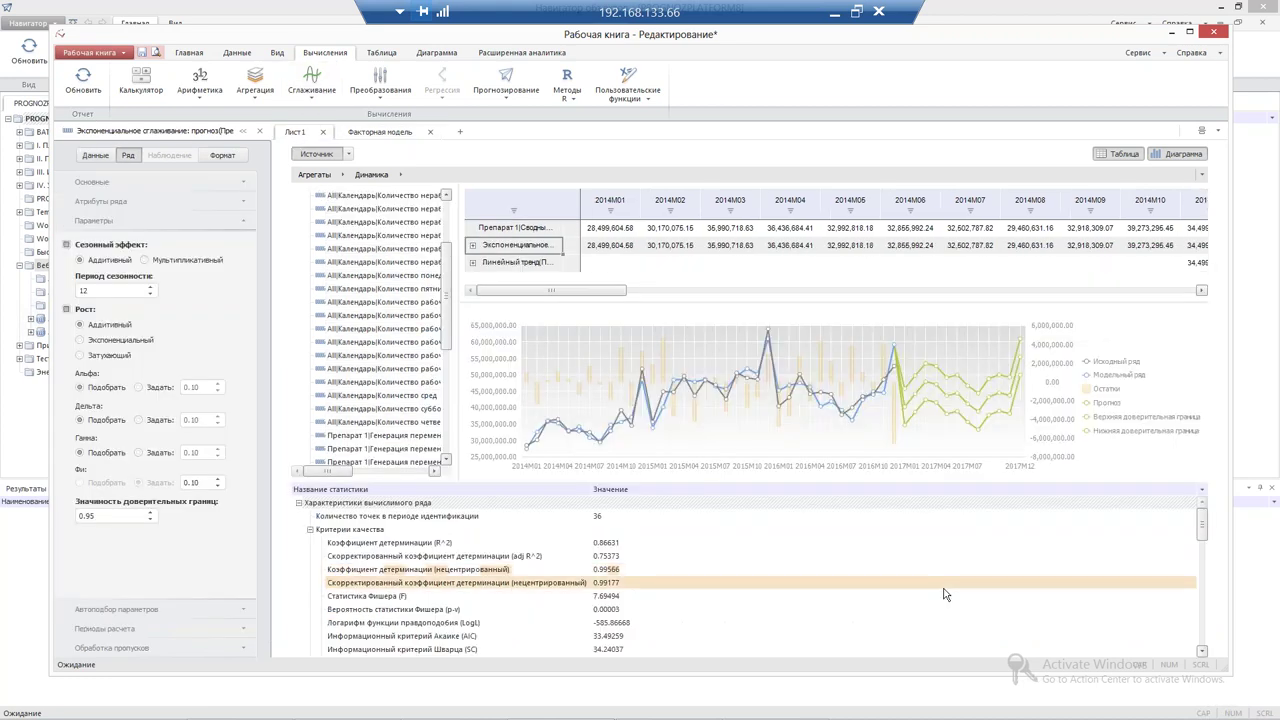
View the Линейный тренд equation coefficients on Лист1, then go back to Факторная модель
{"action": "left_click", "coordinate": [518, 262]}
{"action": "left_click", "coordinate": [1117, 497]}
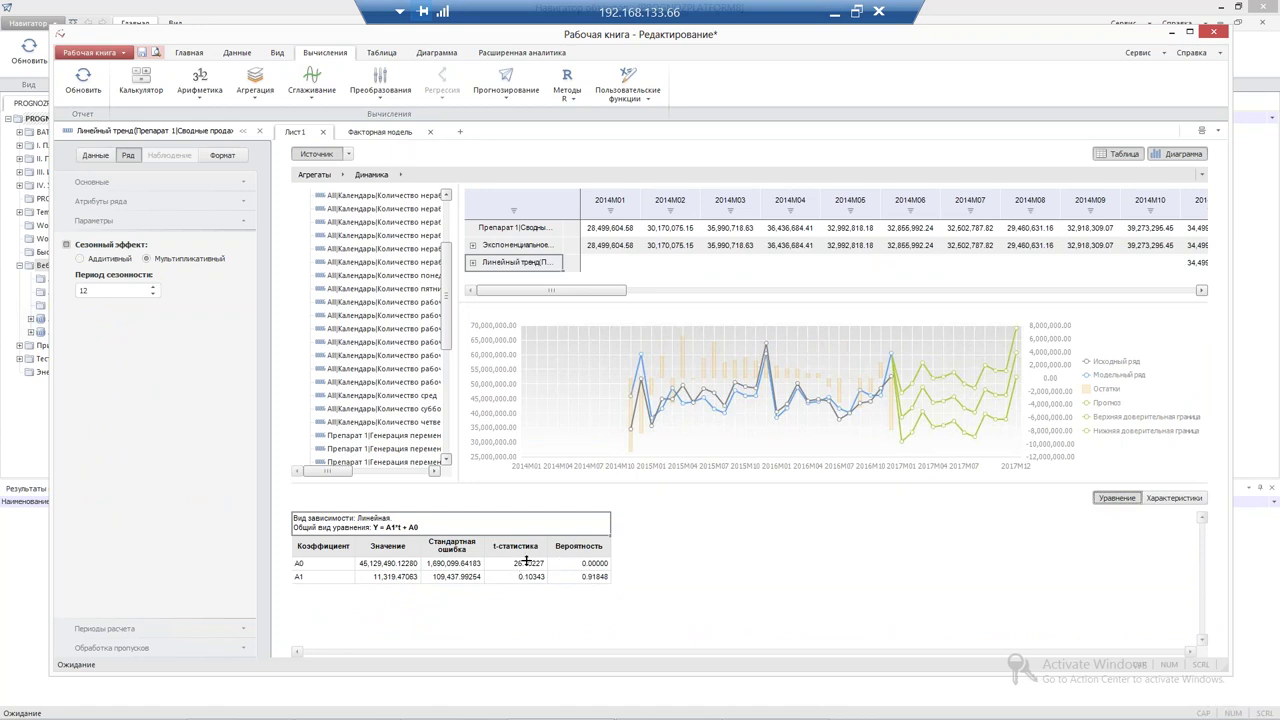
{"action": "left_click", "coordinate": [374, 137]}
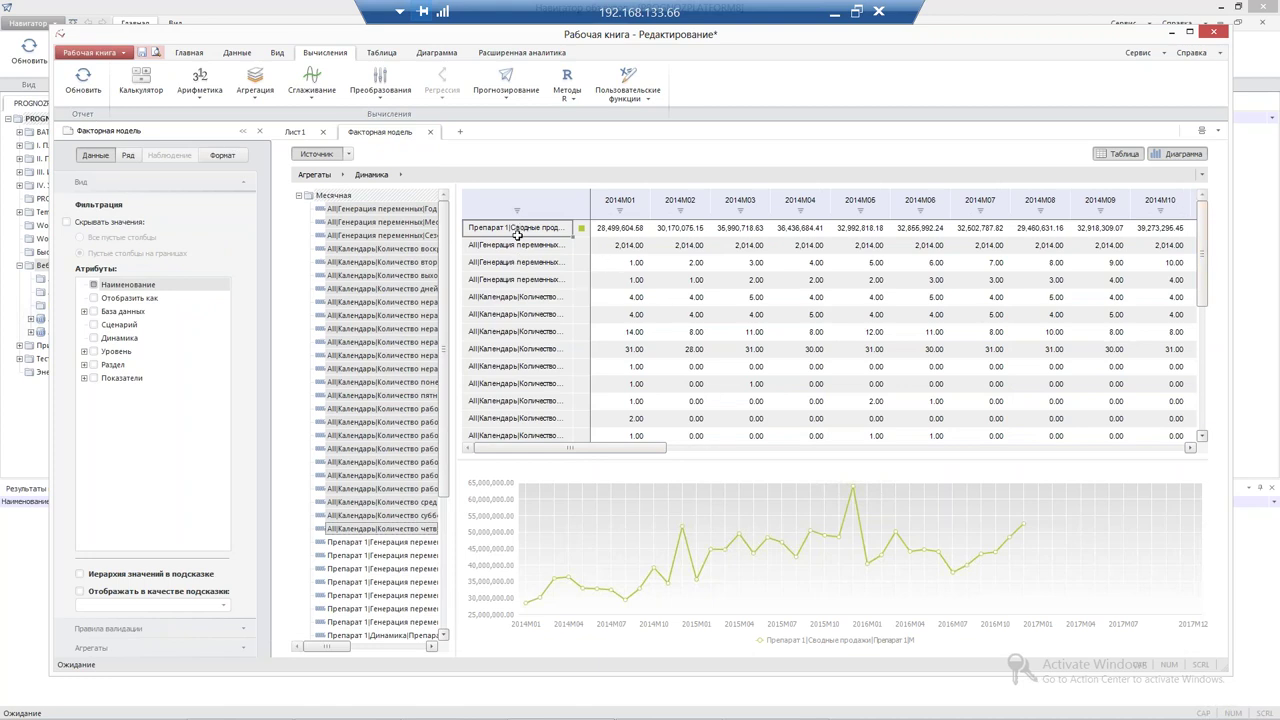
Select Препарат 1|Сводные продажи plus the next eleven factor rows and scroll through the data
{"action": "left_click_drag", "start_coordinate": [511, 226], "coordinate": [528, 424]}
{"action": "scroll", "coordinate": [1203, 352], "scroll_direction": "up", "scroll_amount": 5}
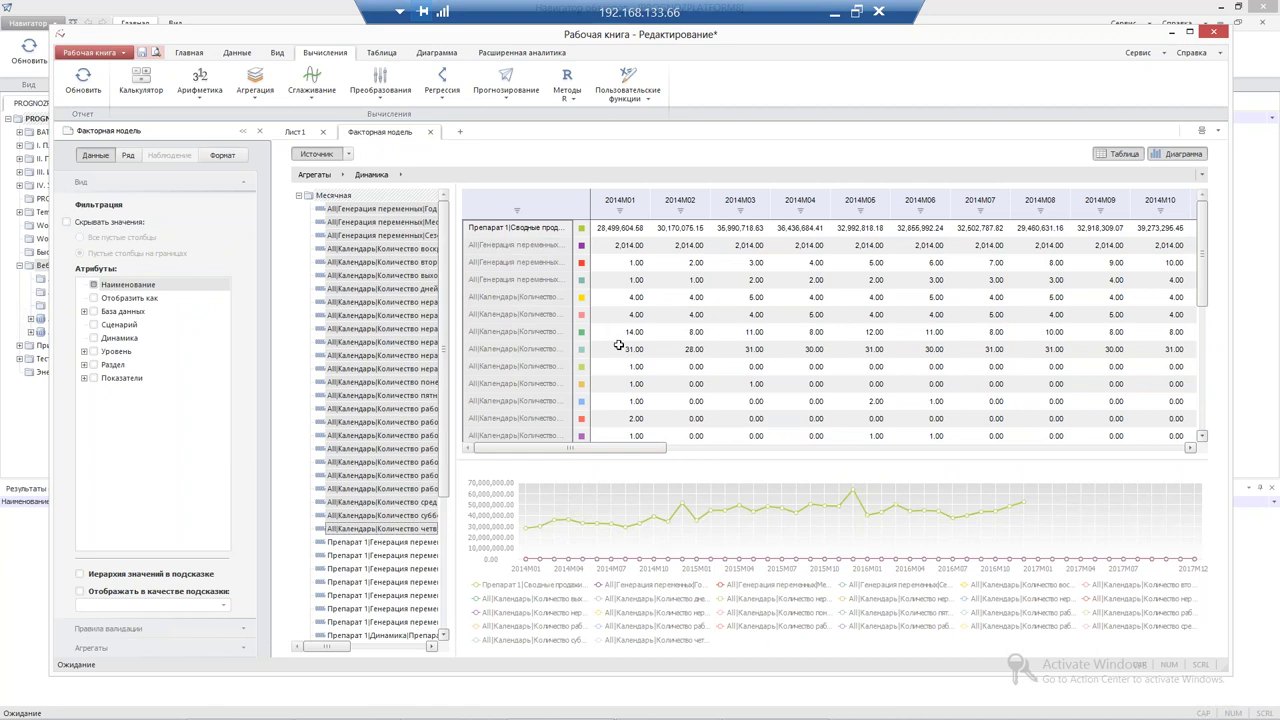
{"action": "scroll", "coordinate": [619, 345], "scroll_direction": "down", "scroll_amount": 3}
{"action": "scroll", "coordinate": [617, 300], "scroll_direction": "down", "scroll_amount": 3}
{"action": "left_click_drag", "start_coordinate": [635, 457], "coordinate": [1006, 450]}
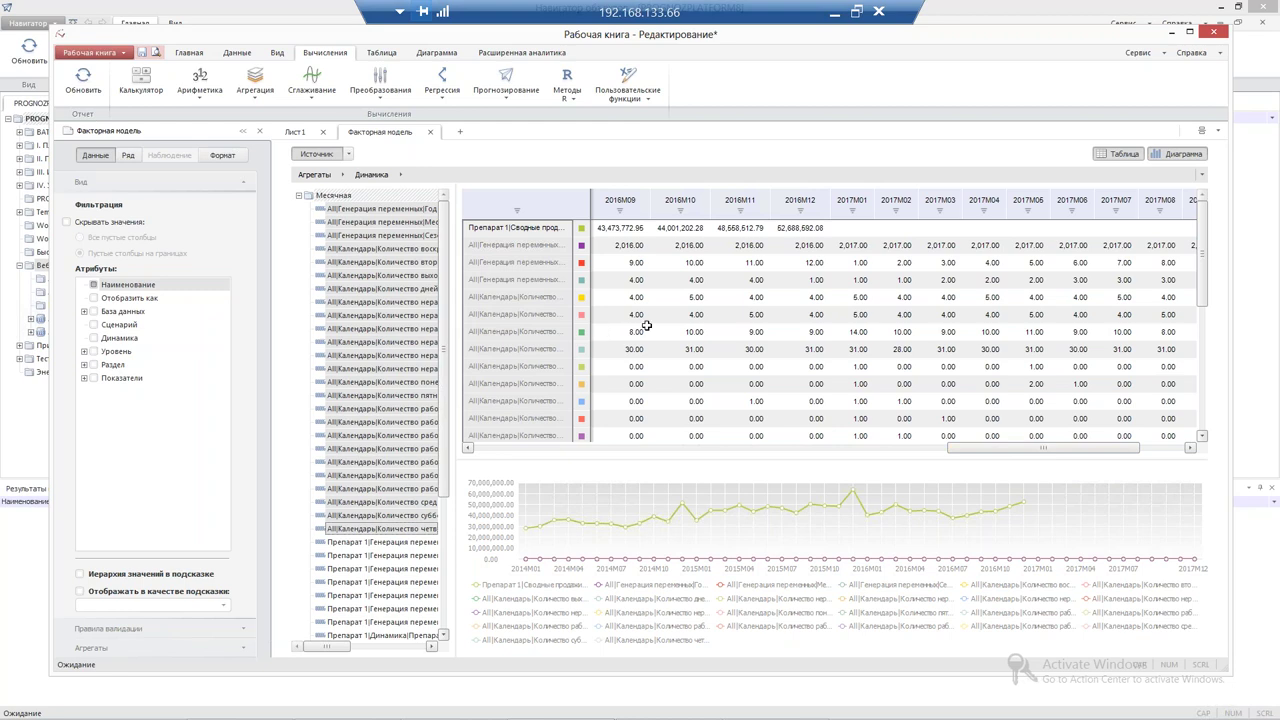
Create a Линейная регрессия (МНК) of Препарат 1 sales with autoregression 1 and moving average 1
{"action": "left_click", "coordinate": [442, 86]}
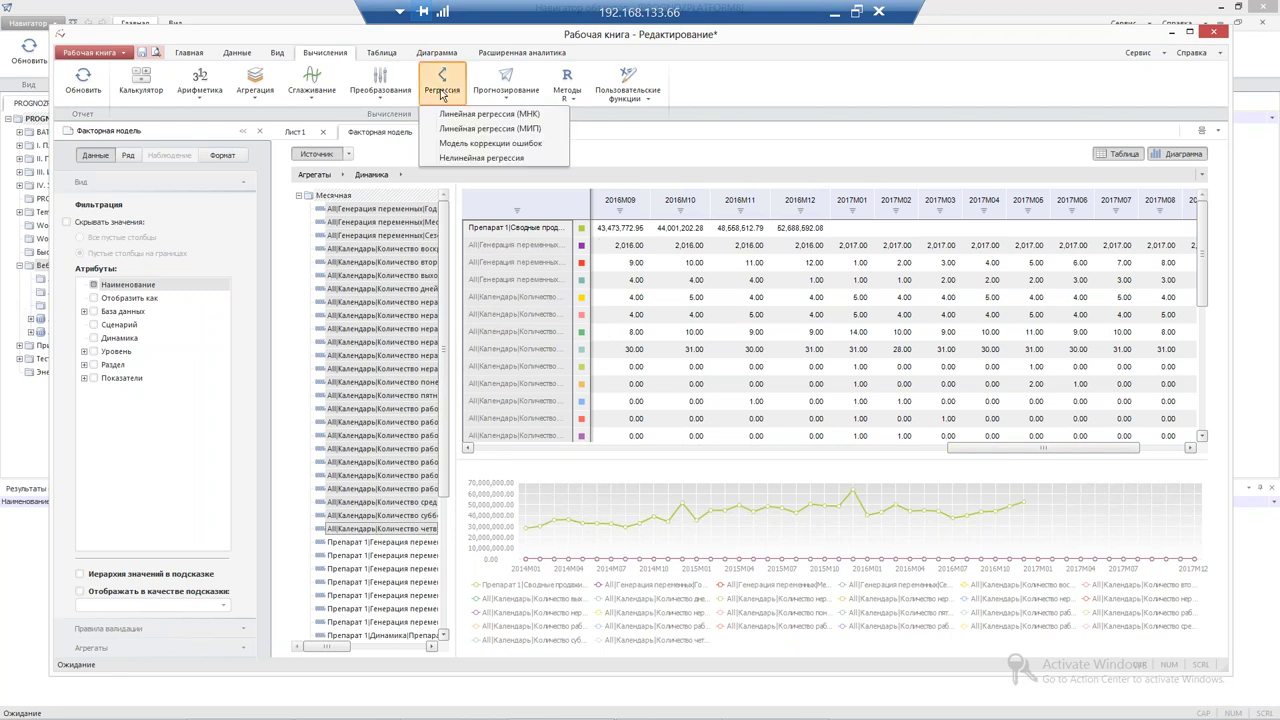
{"action": "left_click", "coordinate": [458, 116]}
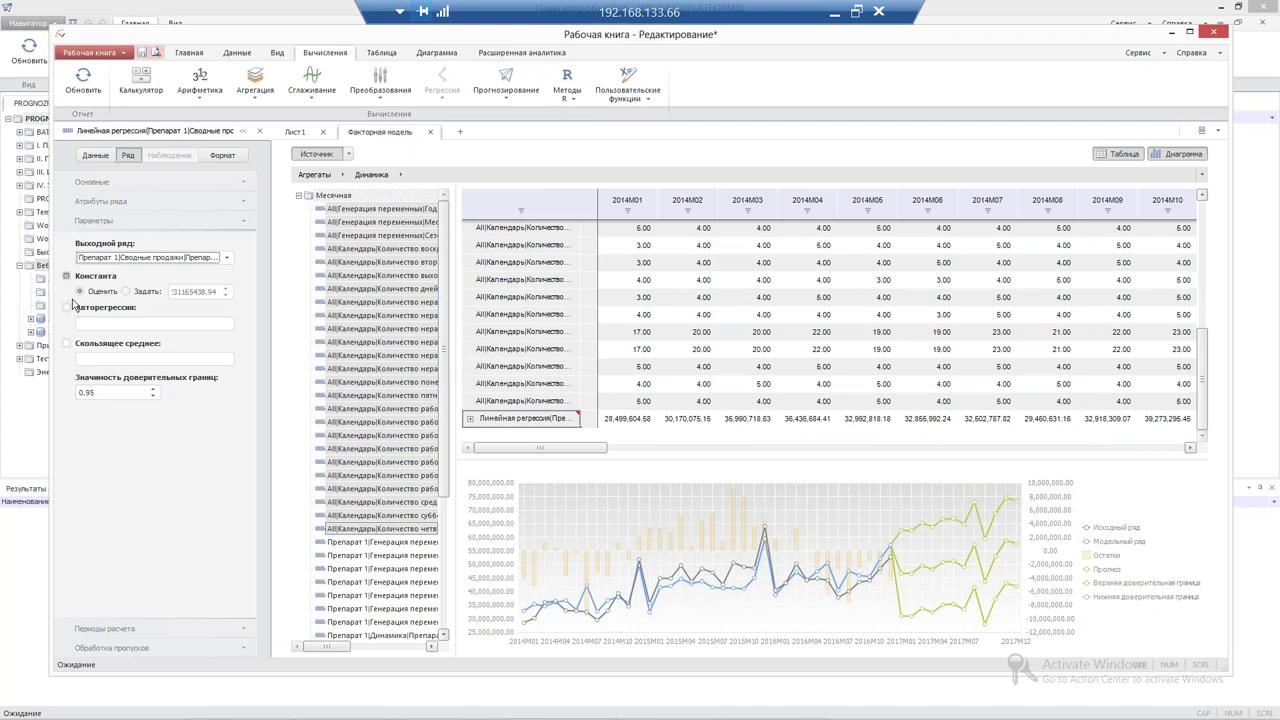
{"action": "left_click", "coordinate": [67, 307]}
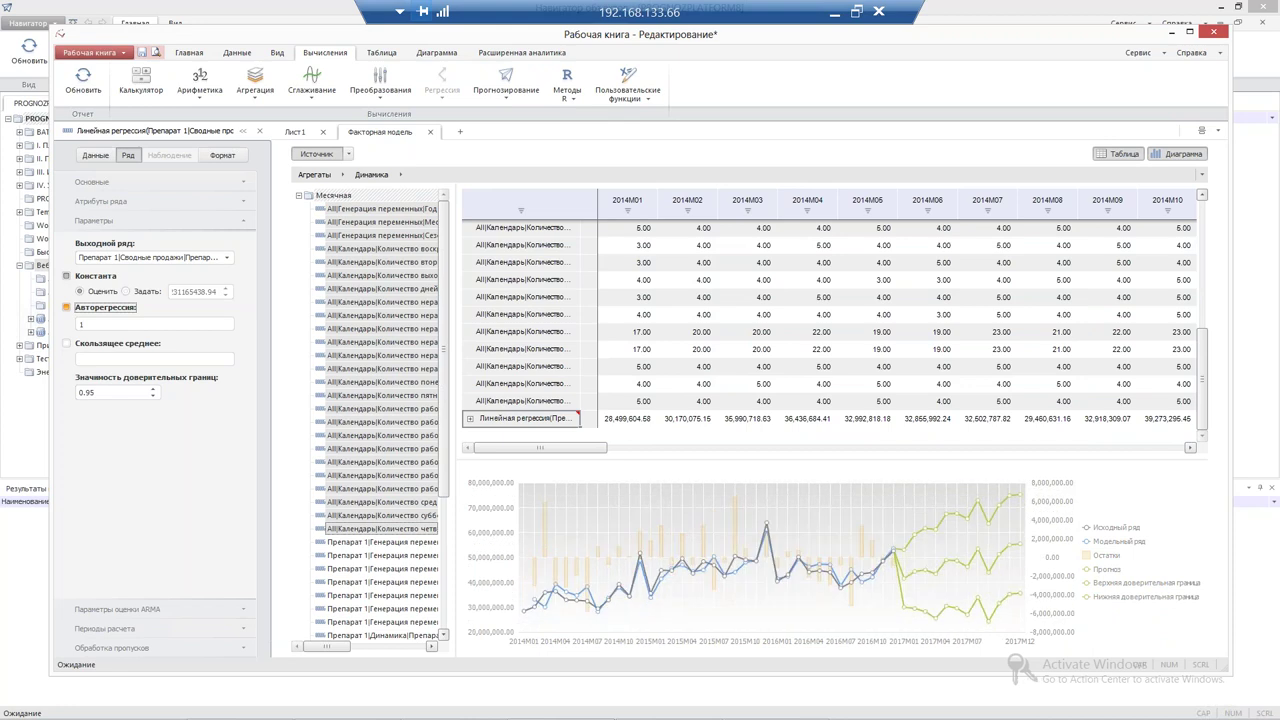
{"action": "left_click", "coordinate": [66, 343]}
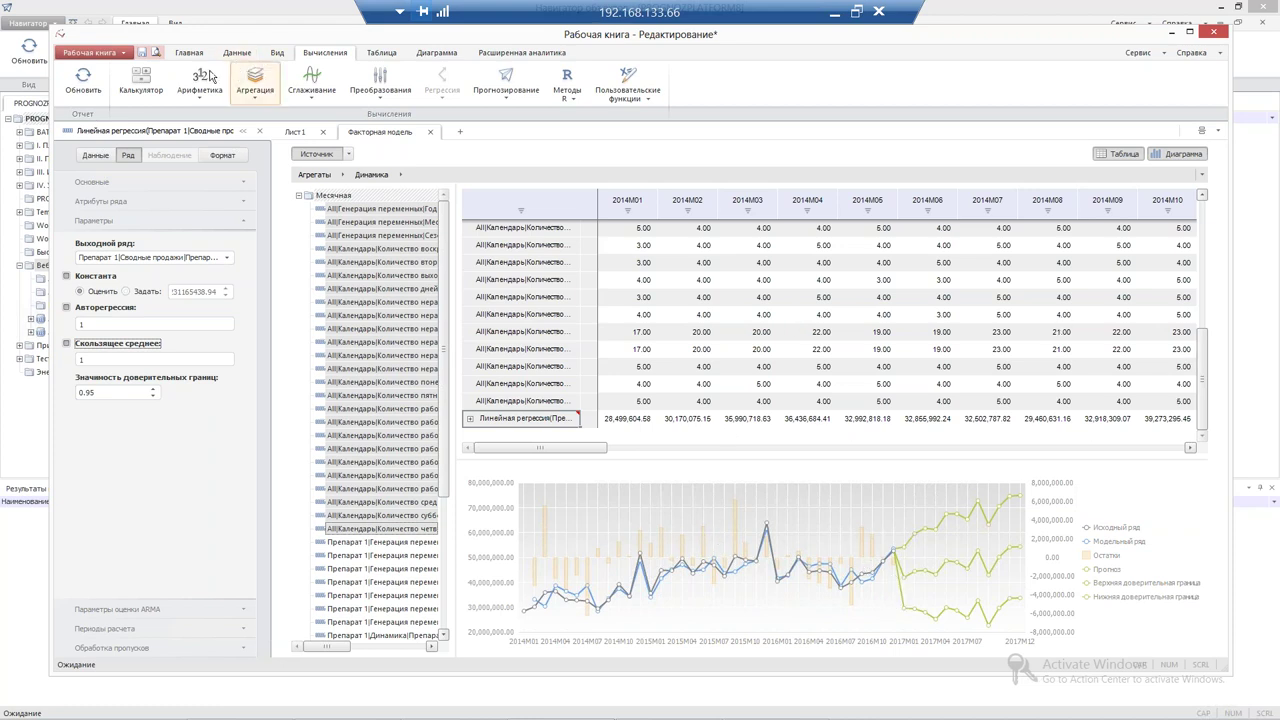
{"action": "left_click", "coordinate": [277, 53]}
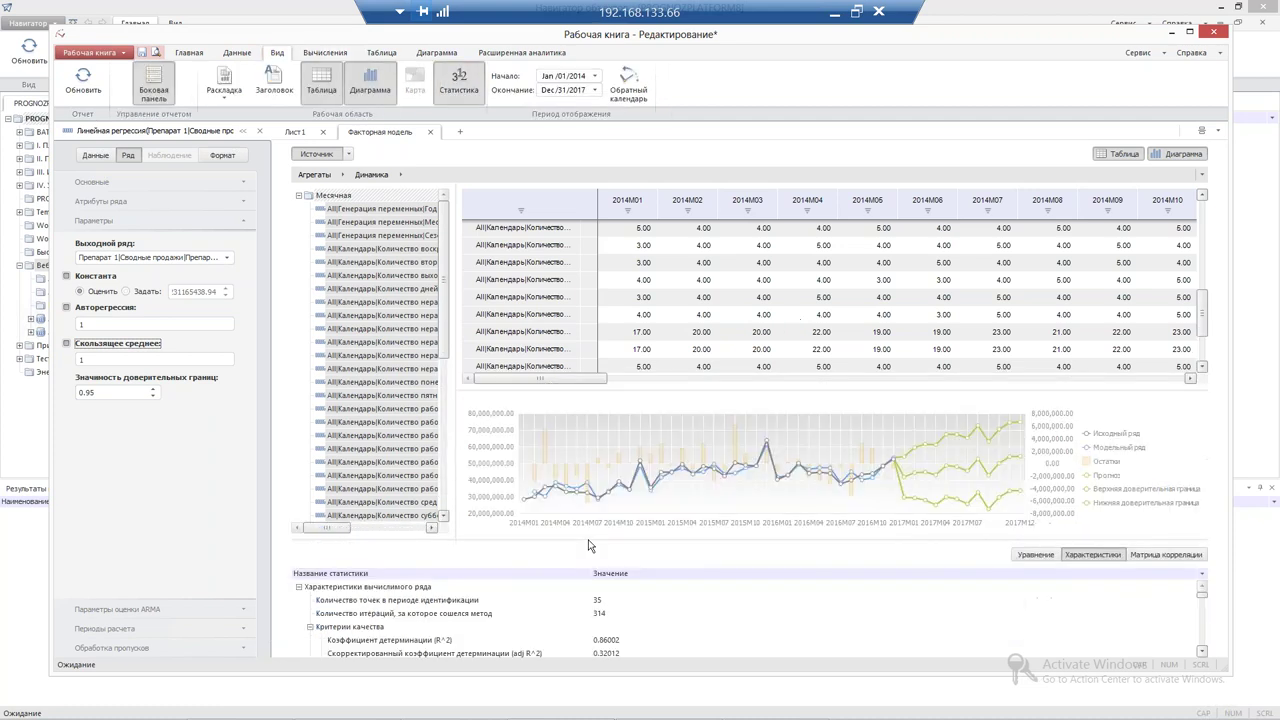
Enlarge the statistics panel, check Durbin-Watson, and set the autoregression order to 4
{"action": "left_click_drag", "start_coordinate": [584, 507], "coordinate": [604, 436]}
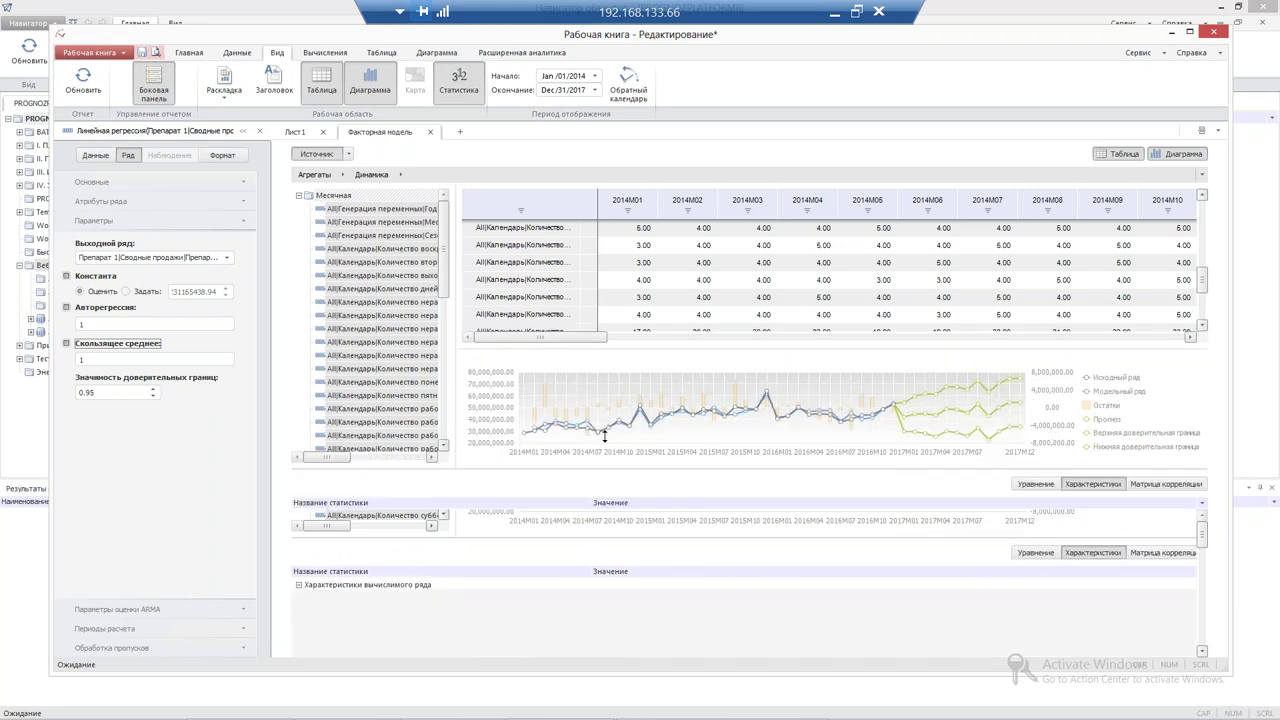
{"action": "scroll", "coordinate": [630, 530], "scroll_direction": "down", "scroll_amount": 5}
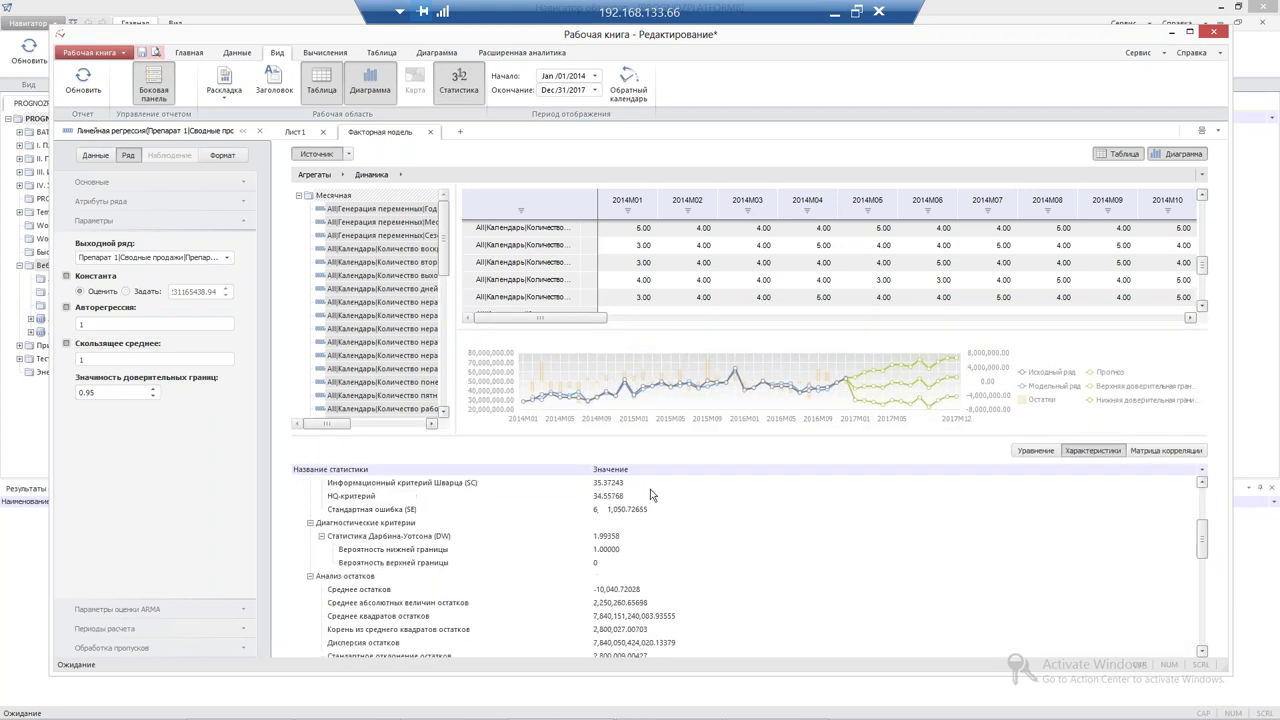
{"action": "left_click", "coordinate": [624, 538]}
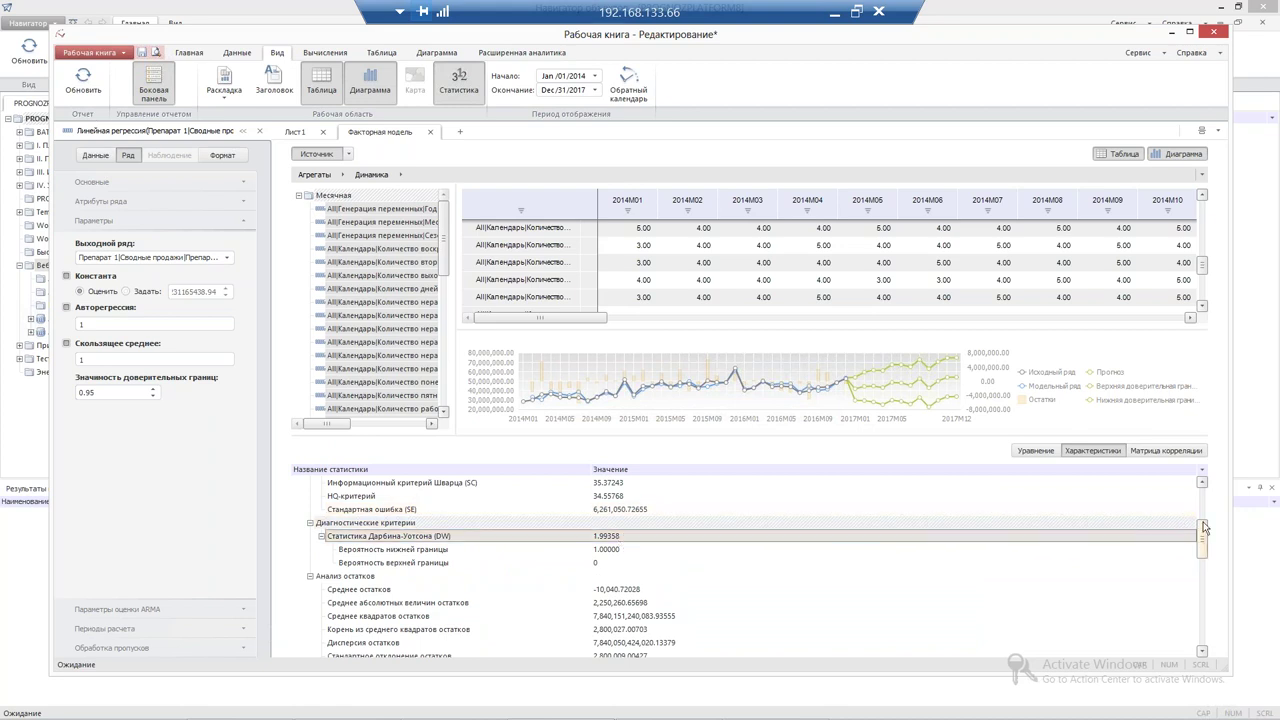
{"action": "left_click_drag", "start_coordinate": [1204, 528], "coordinate": [1204, 492]}
{"action": "left_click", "coordinate": [78, 323]}
{"action": "type", "text": "4"}
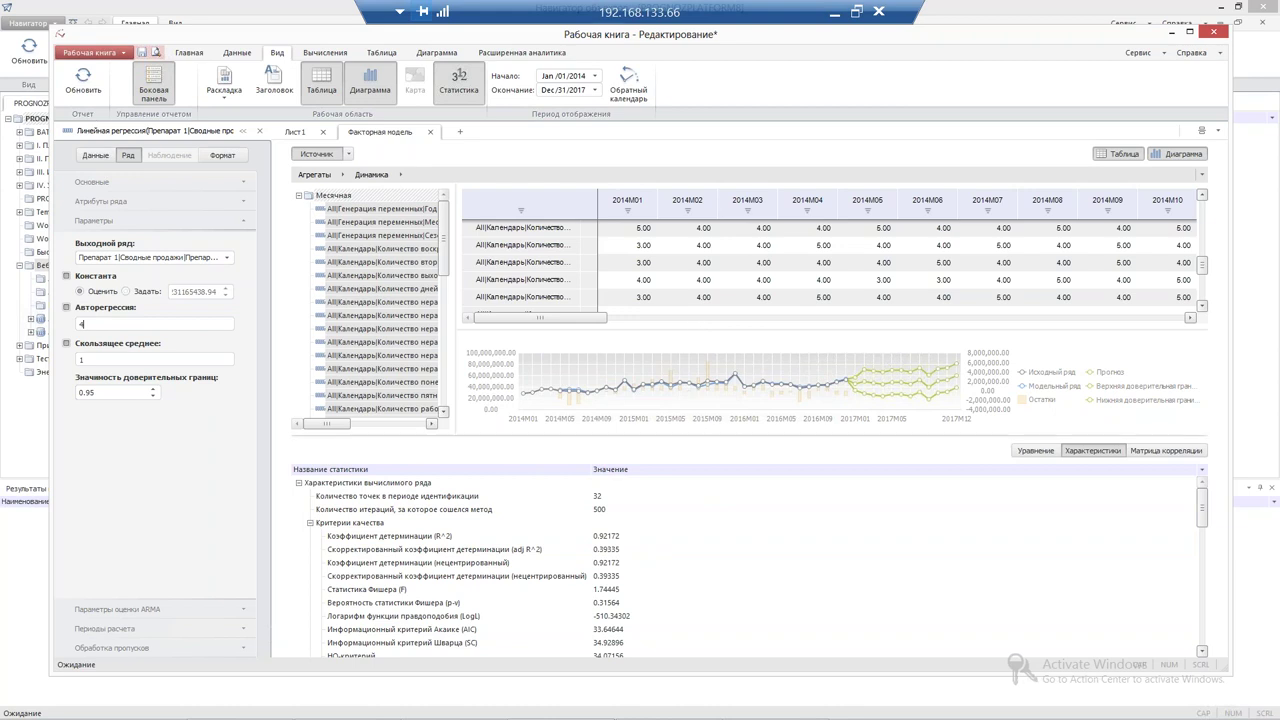
Show the regression equation coefficients, with constant A0 at -7,190,605,711.91143
{"action": "left_click_drag", "start_coordinate": [708, 436], "coordinate": [717, 499]}
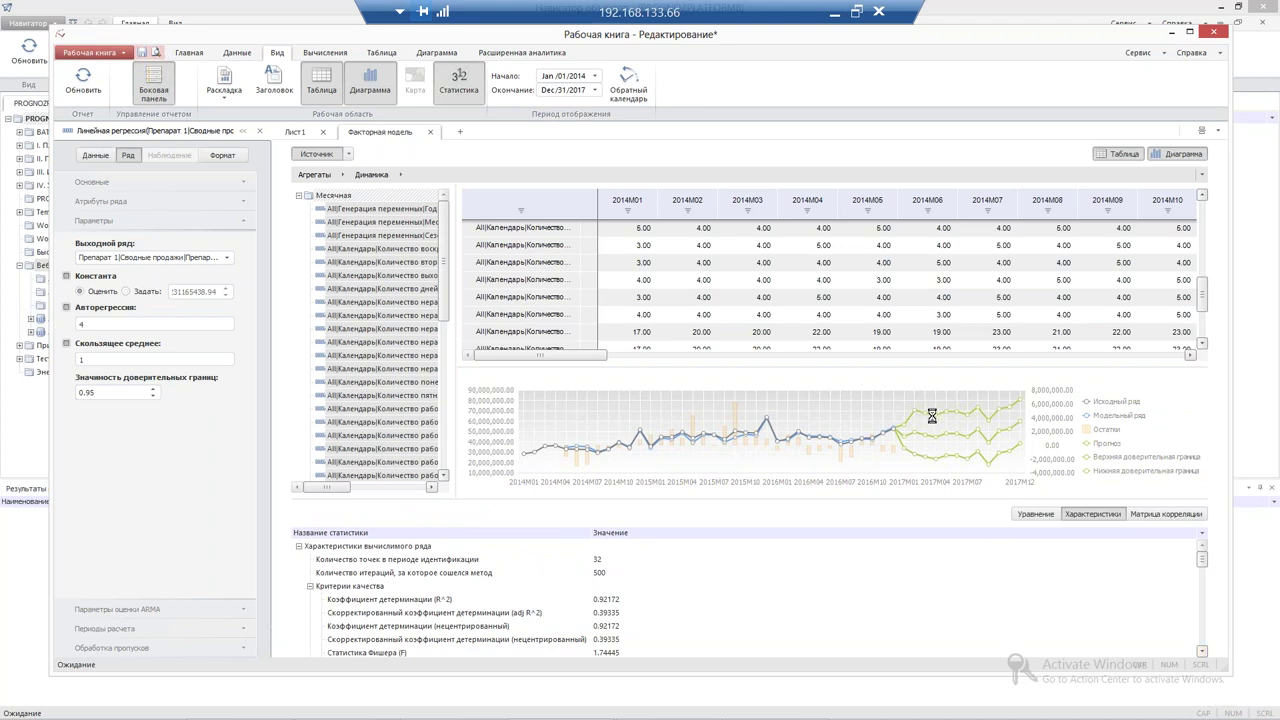
{"action": "scroll", "coordinate": [932, 415], "scroll_direction": "down", "scroll_amount": 1}
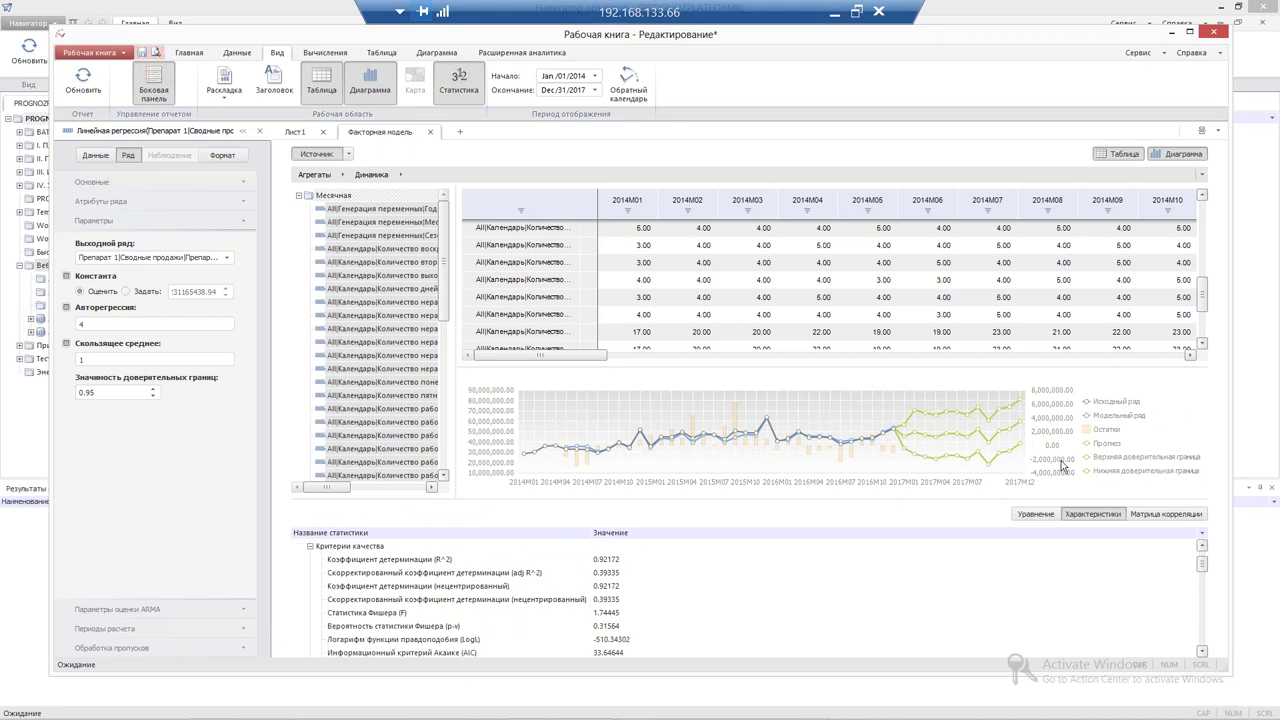
{"action": "left_click", "coordinate": [1036, 516]}
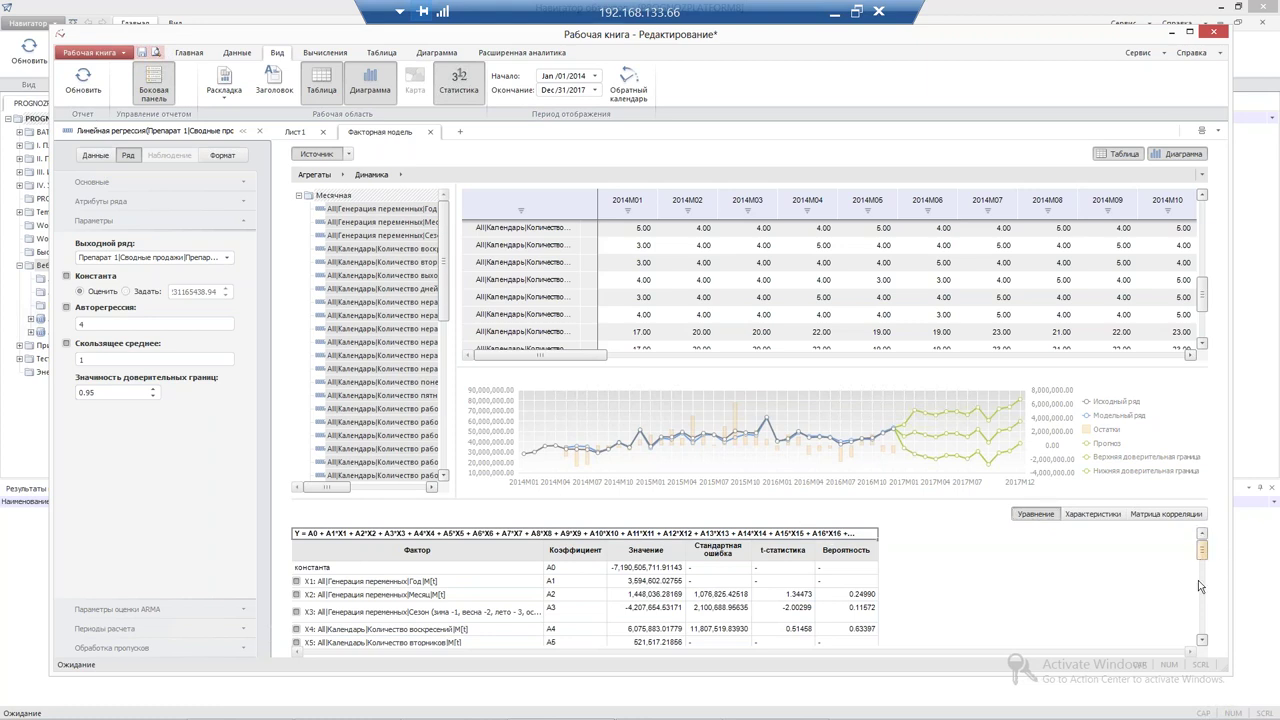
{"action": "scroll", "coordinate": [1198, 580], "scroll_direction": "down", "scroll_amount": 6}
{"action": "scroll", "coordinate": [1218, 590], "scroll_direction": "up", "scroll_amount": 1}
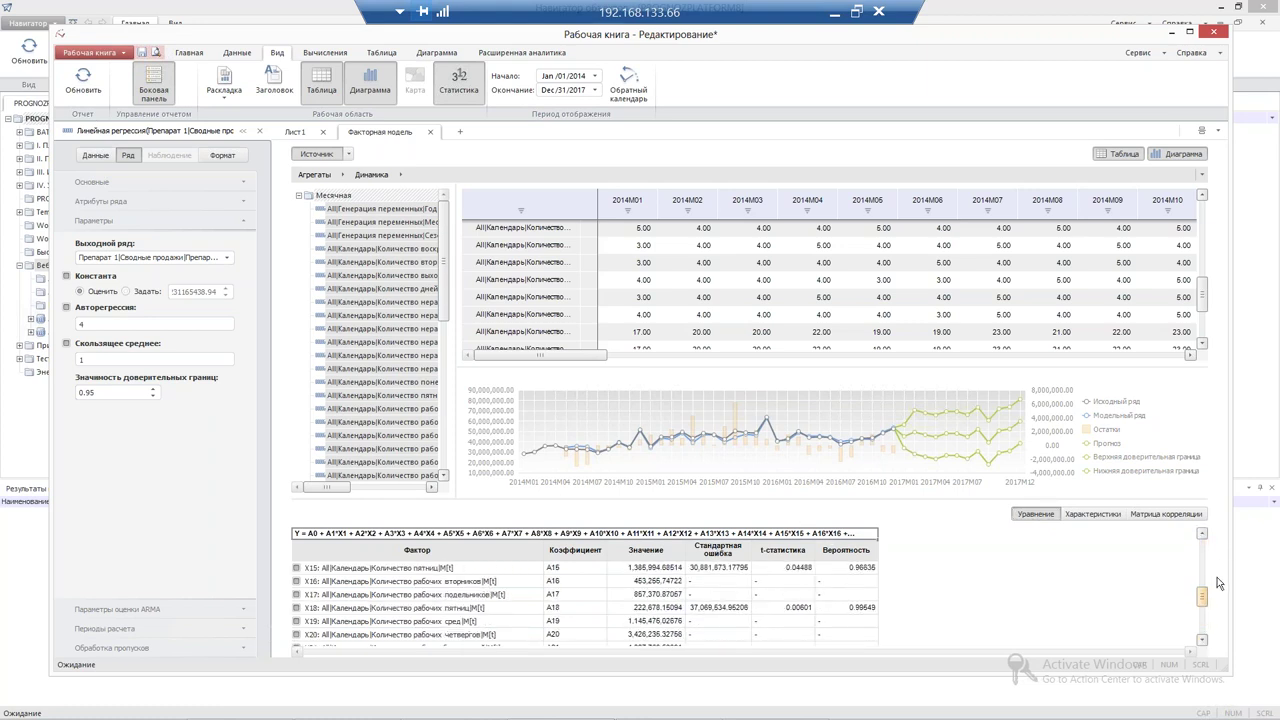
{"action": "left_click", "coordinate": [1166, 513]}
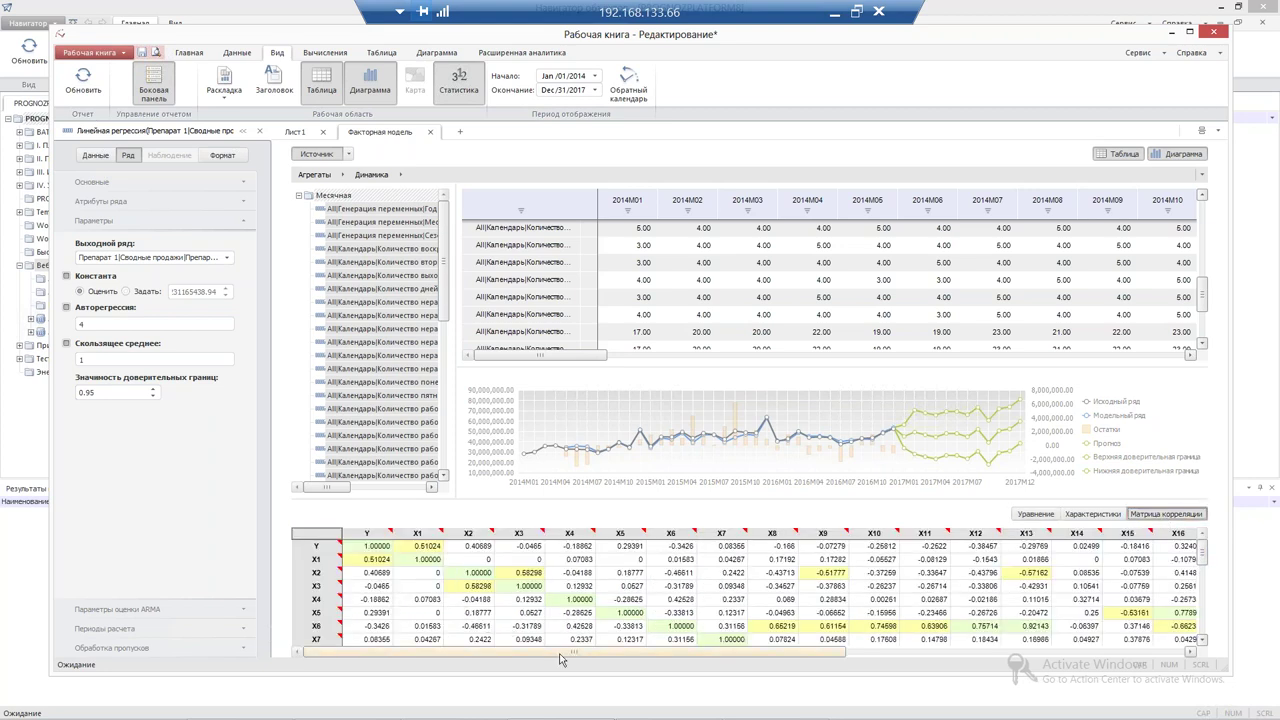
{"action": "left_click_drag", "start_coordinate": [579, 655], "coordinate": [754, 655]}
{"action": "scroll", "coordinate": [730, 600], "scroll_direction": "down", "scroll_amount": 3}
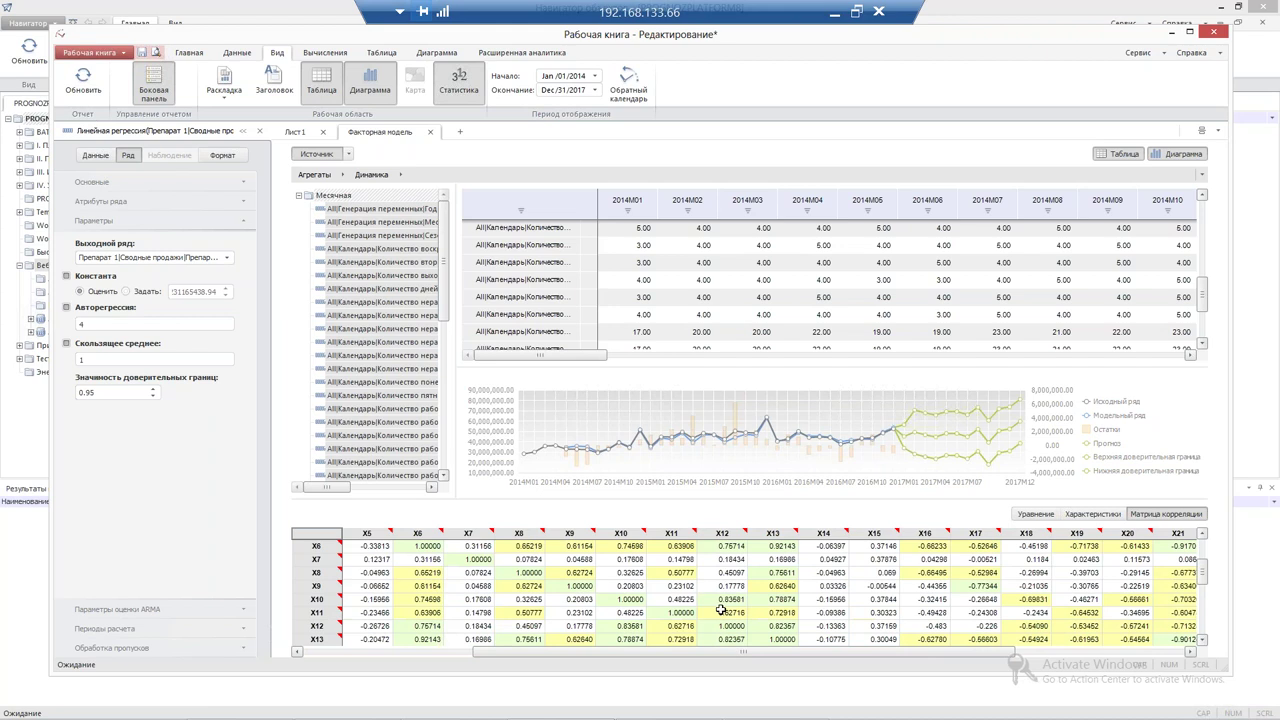
{"action": "left_click", "coordinate": [730, 600]}
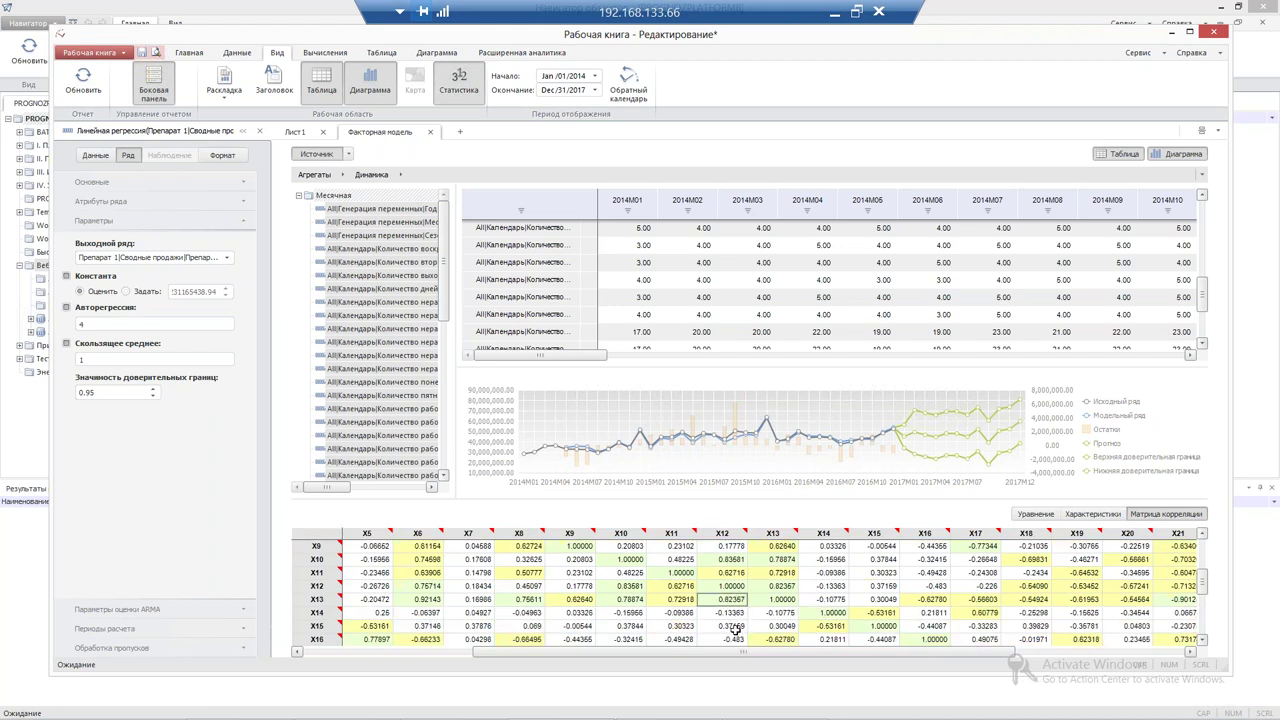
{"action": "left_click_drag", "start_coordinate": [725, 655], "coordinate": [797, 651]}
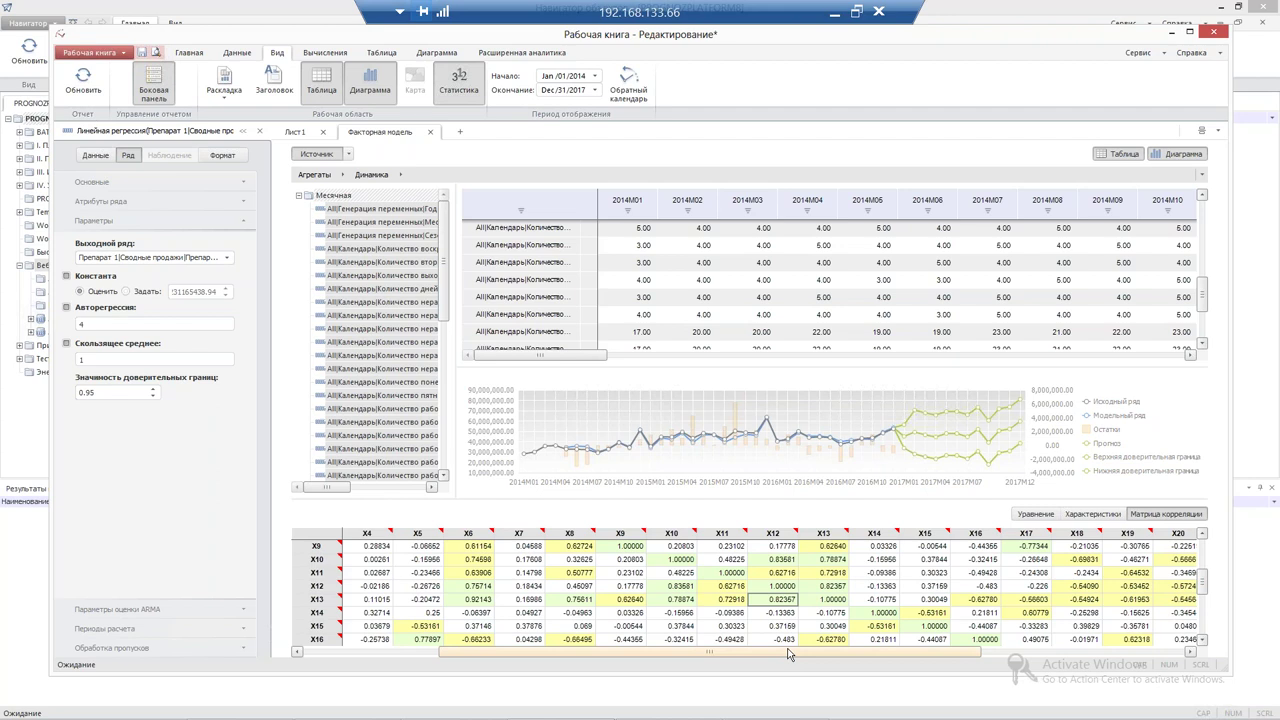
{"action": "left_click", "coordinate": [773, 612]}
{"action": "left_click_drag", "start_coordinate": [680, 652], "coordinate": [873, 656]}
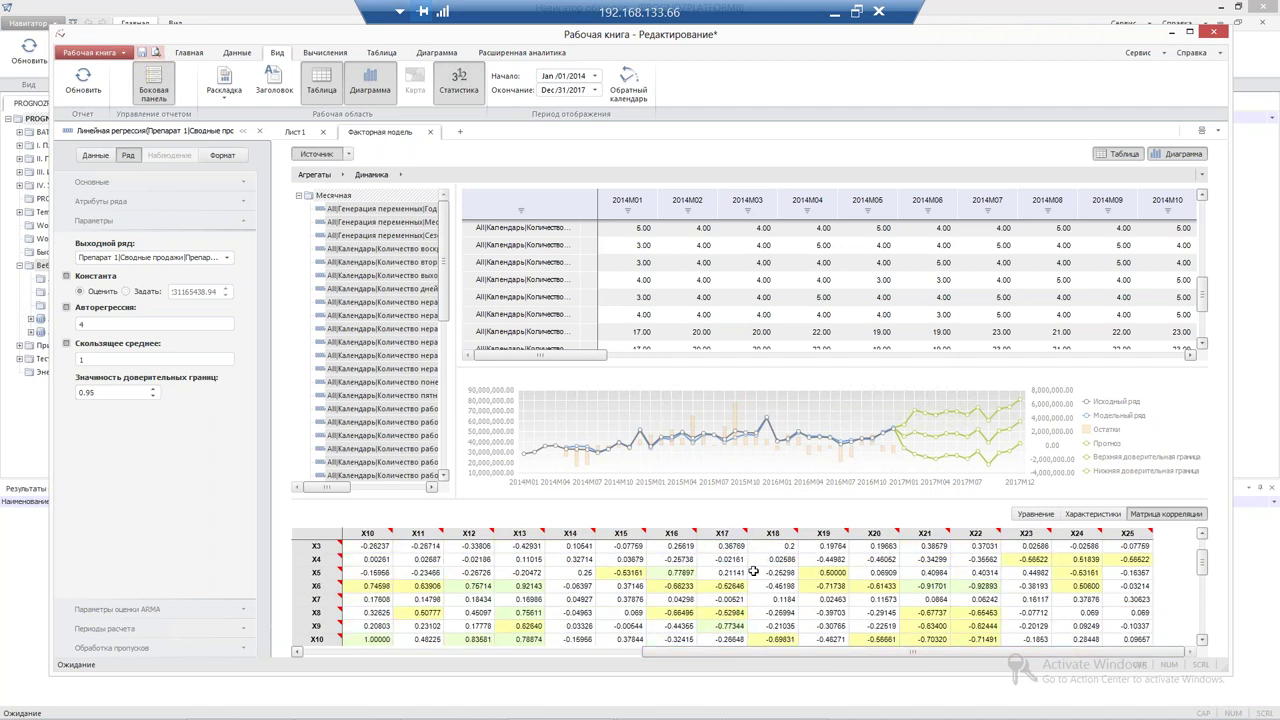
{"action": "scroll", "coordinate": [640, 580], "scroll_direction": "up", "scroll_amount": 1}
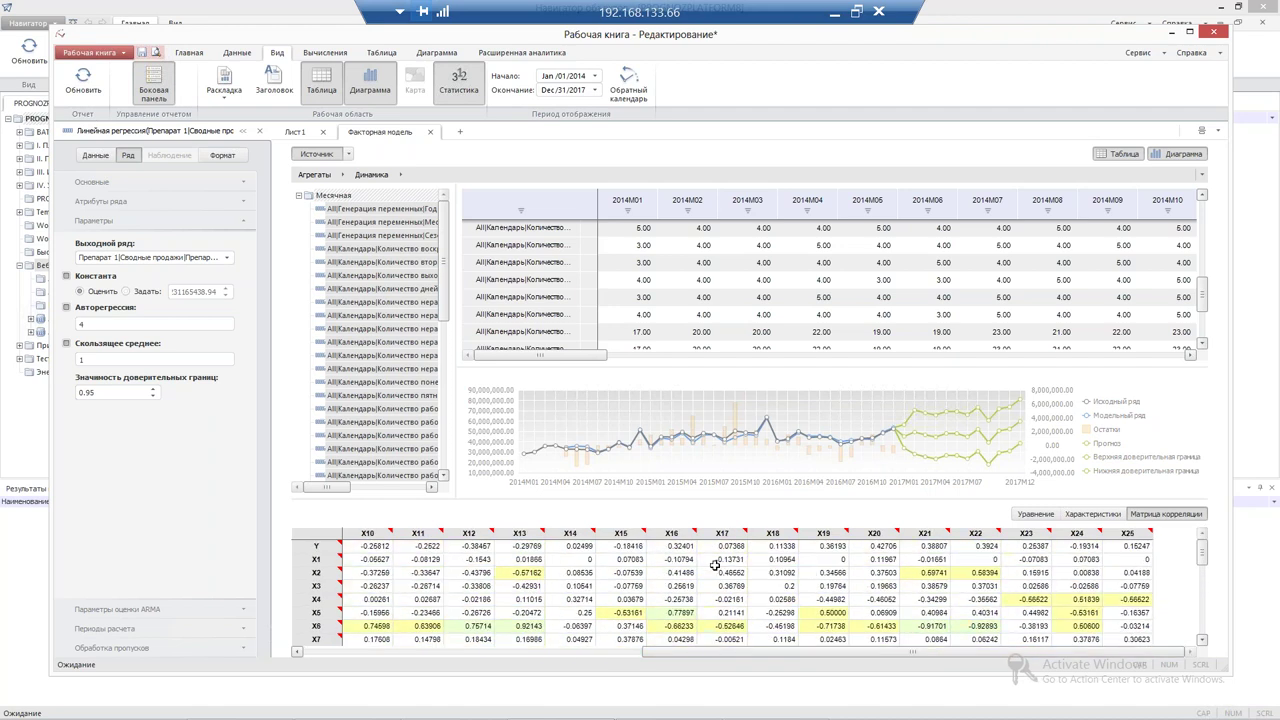
{"action": "scroll", "coordinate": [950, 612], "scroll_direction": "down", "scroll_amount": 1}
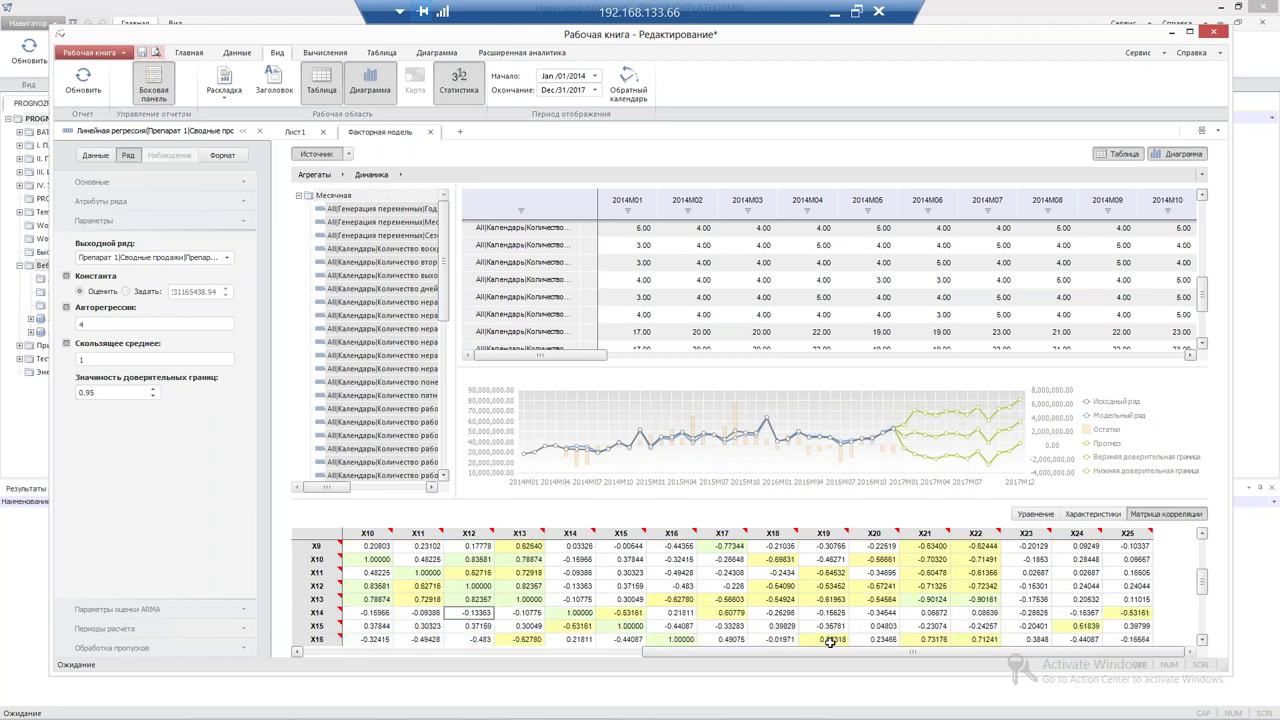
{"action": "left_click_drag", "start_coordinate": [733, 655], "coordinate": [571, 652]}
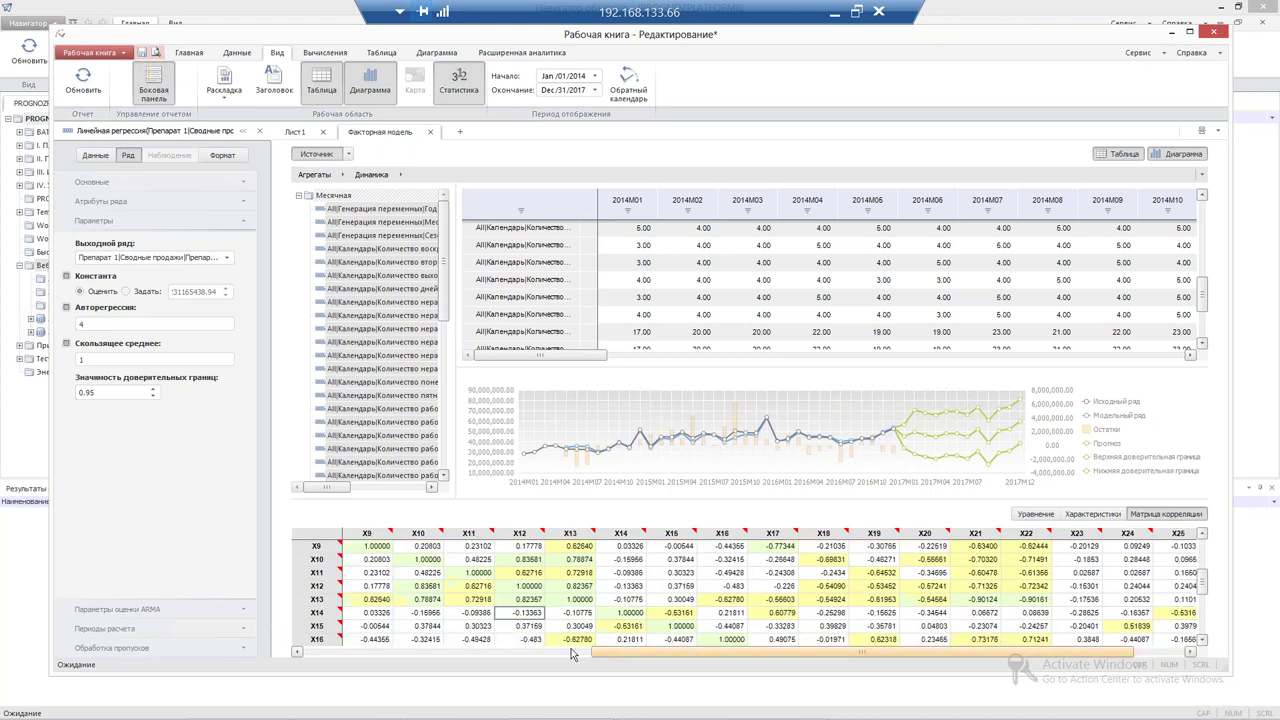
{"action": "scroll", "coordinate": [510, 647], "scroll_direction": "up", "scroll_amount": 3}
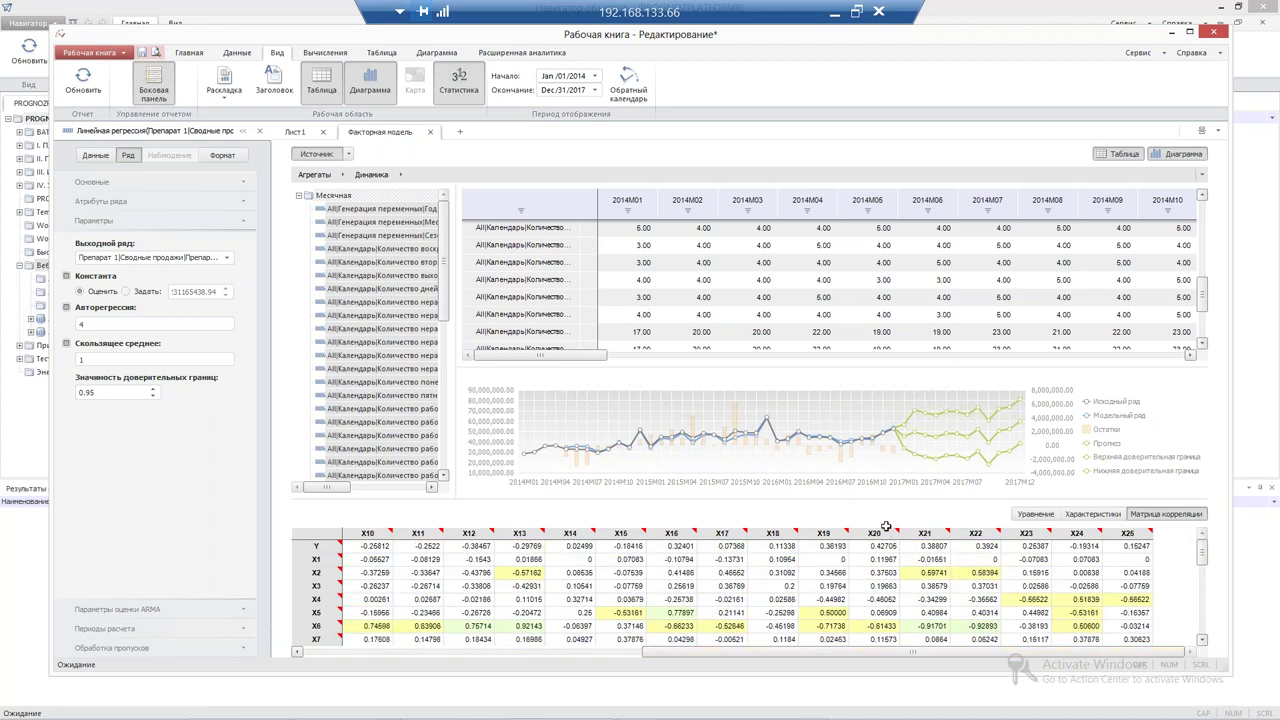
{"action": "left_click", "coordinate": [1036, 514]}
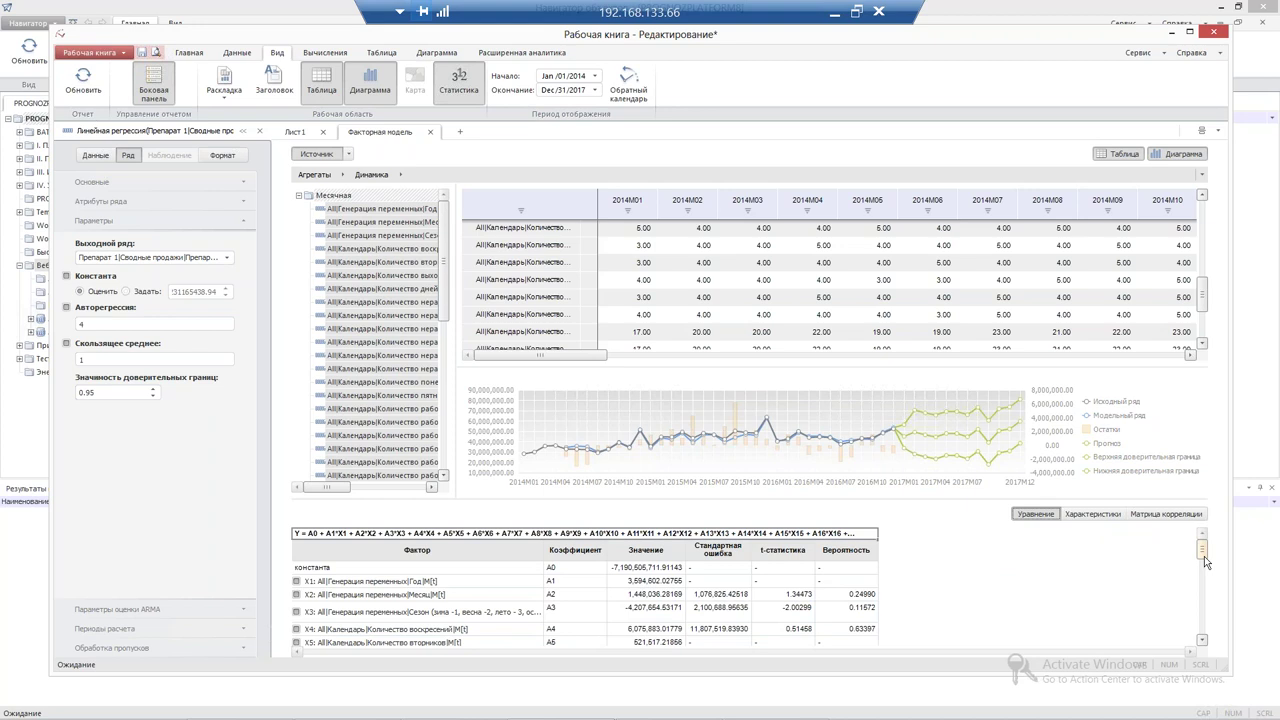
{"action": "left_click_drag", "start_coordinate": [1204, 556], "coordinate": [634, 606]}
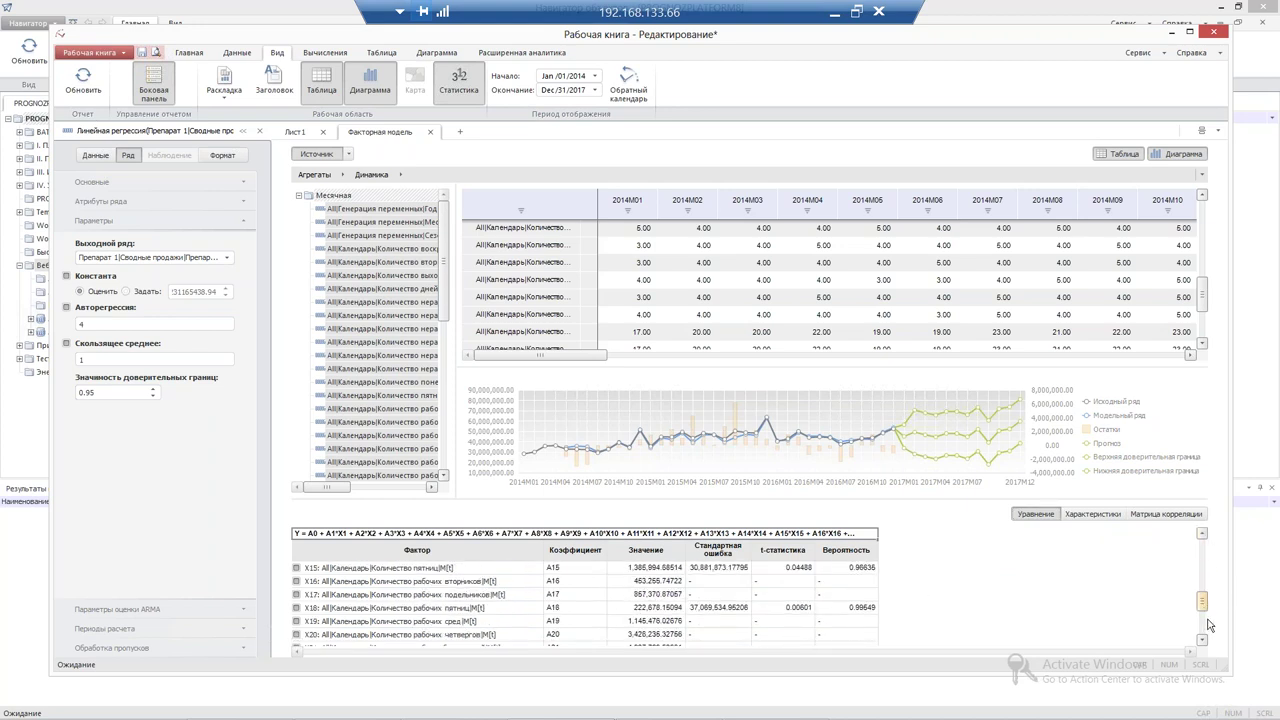
{"action": "scroll", "coordinate": [1208, 625], "scroll_direction": "up", "scroll_amount": 5}
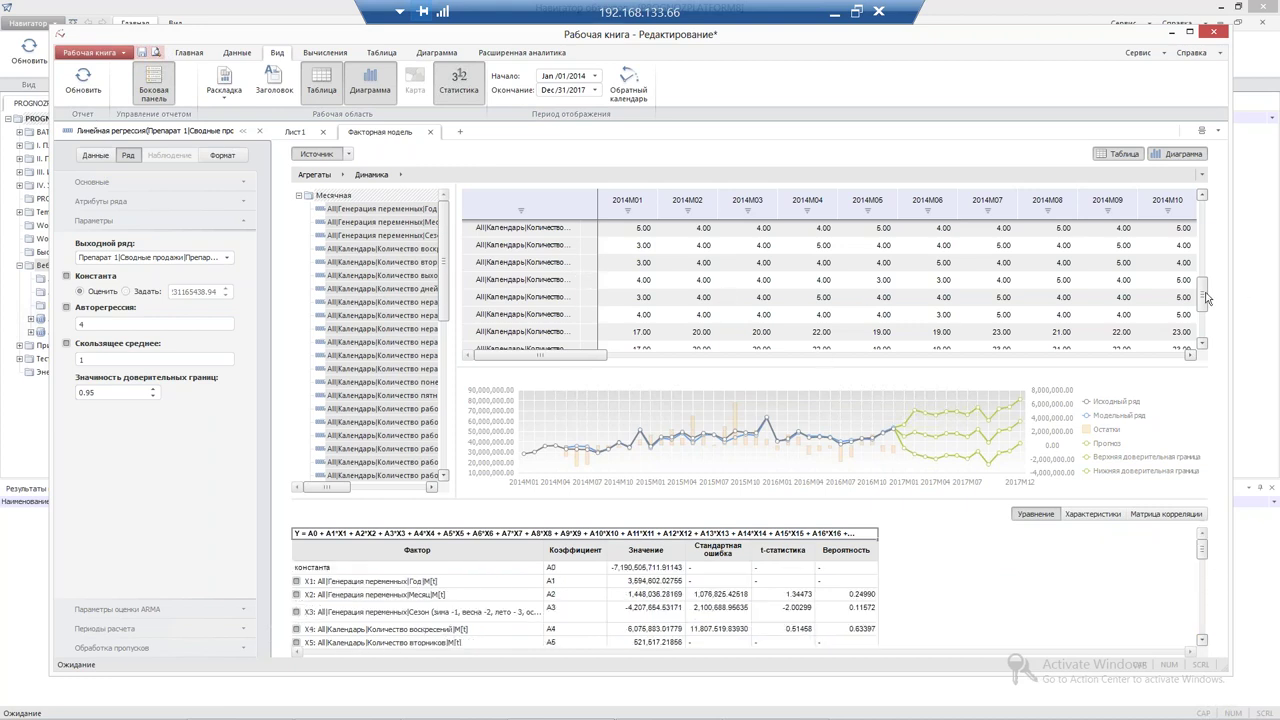
{"action": "scroll", "coordinate": [1199, 327], "scroll_direction": "down", "scroll_amount": 3}
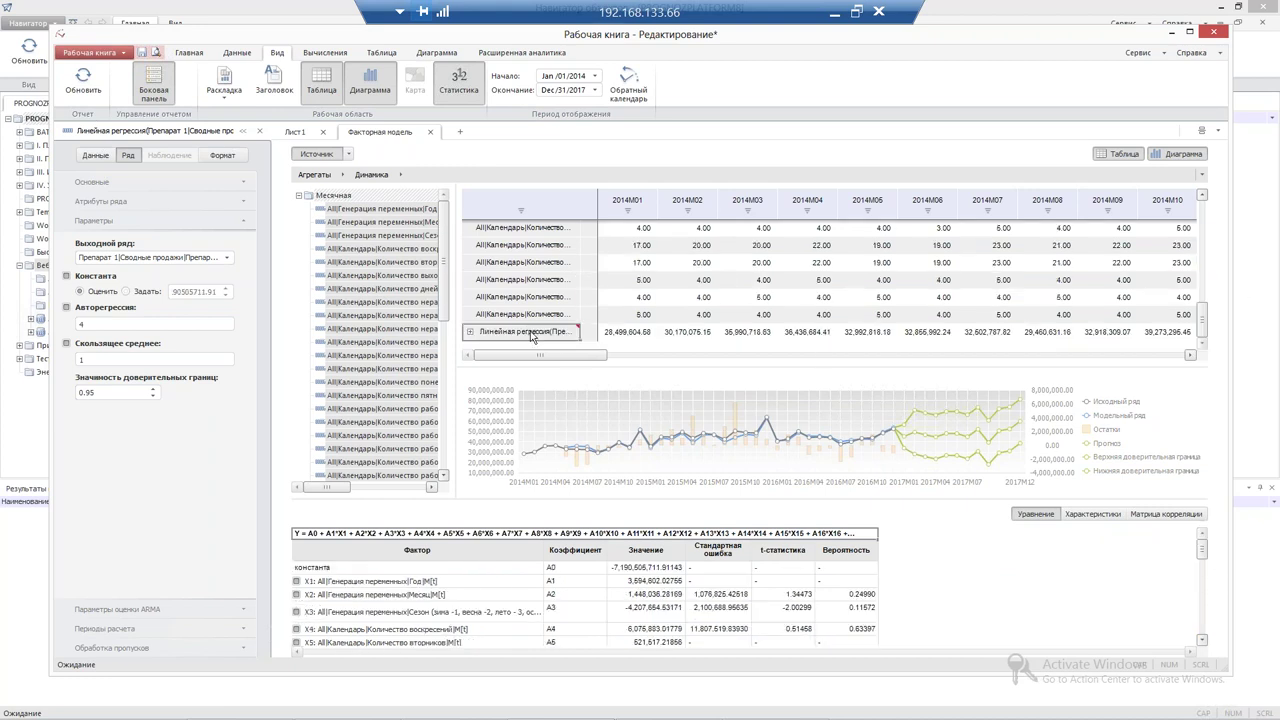
Save the Линейная регрессия series with Уровень Препарат 1, Раздел Сводные продажи, Показатели Препарат 1
{"action": "right_click", "coordinate": [531, 332]}
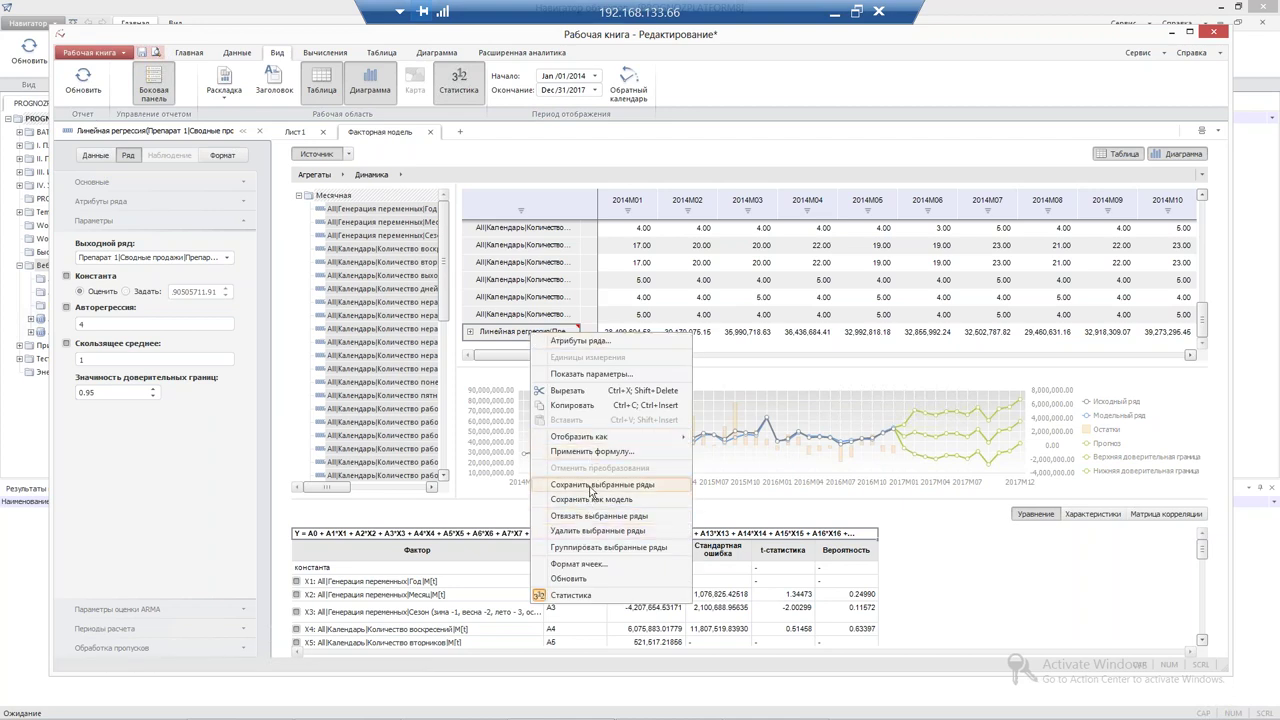
{"action": "left_click", "coordinate": [592, 485]}
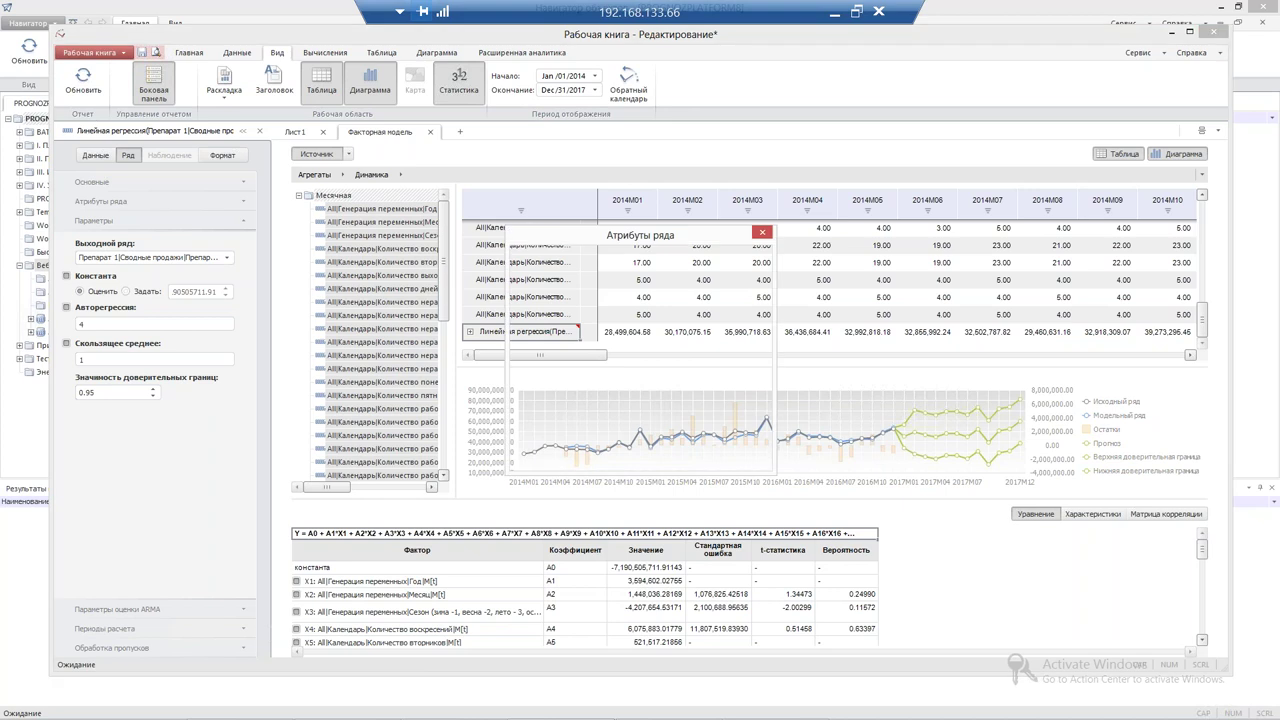
{"action": "left_click", "coordinate": [710, 362]}
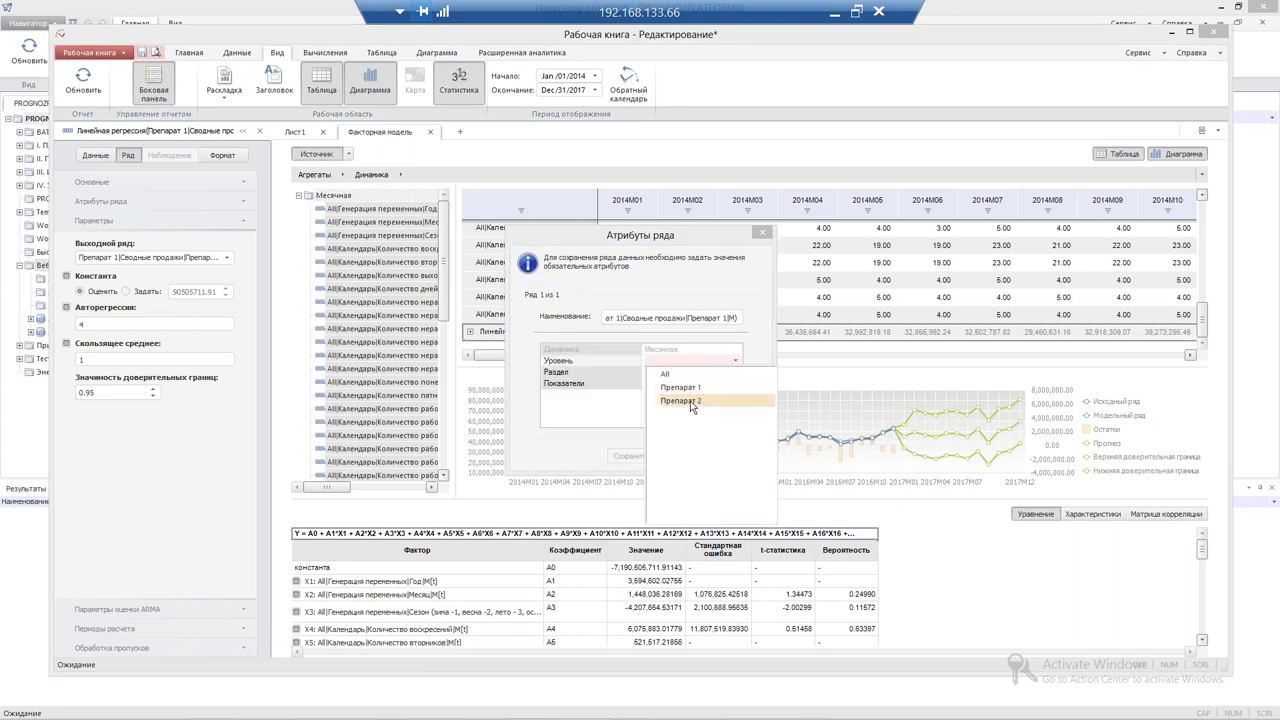
{"action": "left_click", "coordinate": [680, 387]}
{"action": "left_click", "coordinate": [700, 372]}
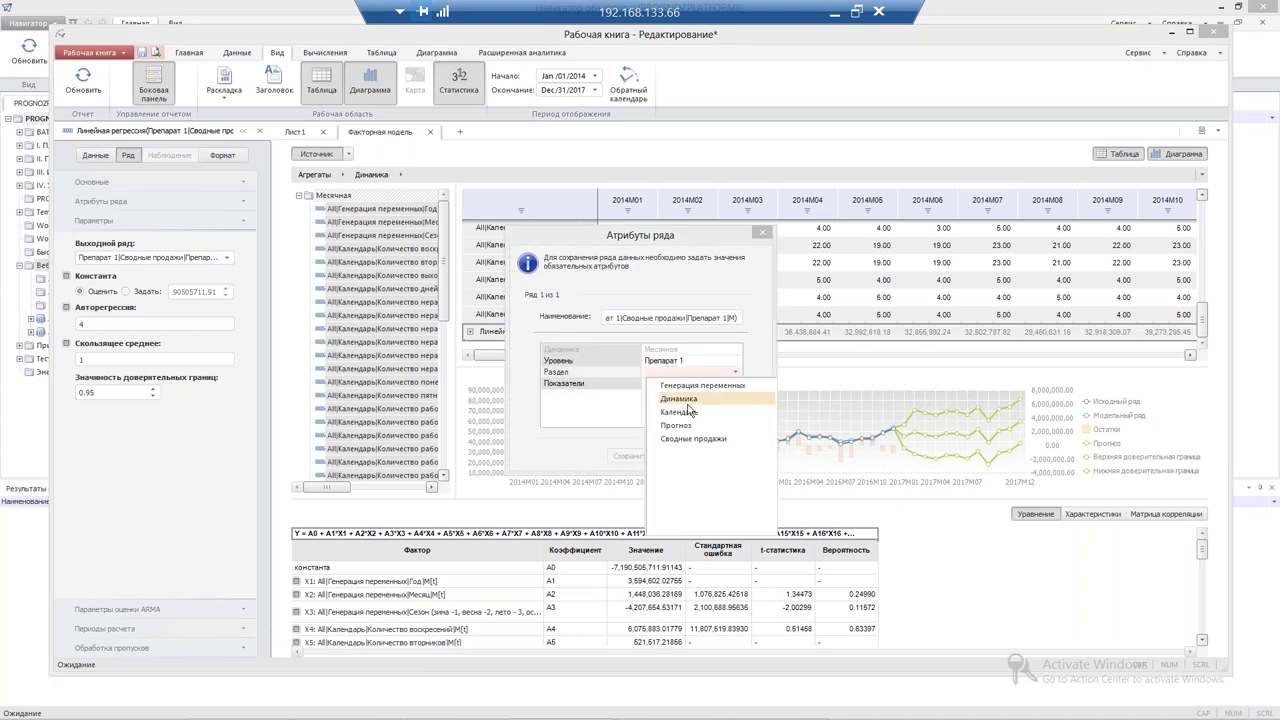
{"action": "left_click", "coordinate": [692, 438]}
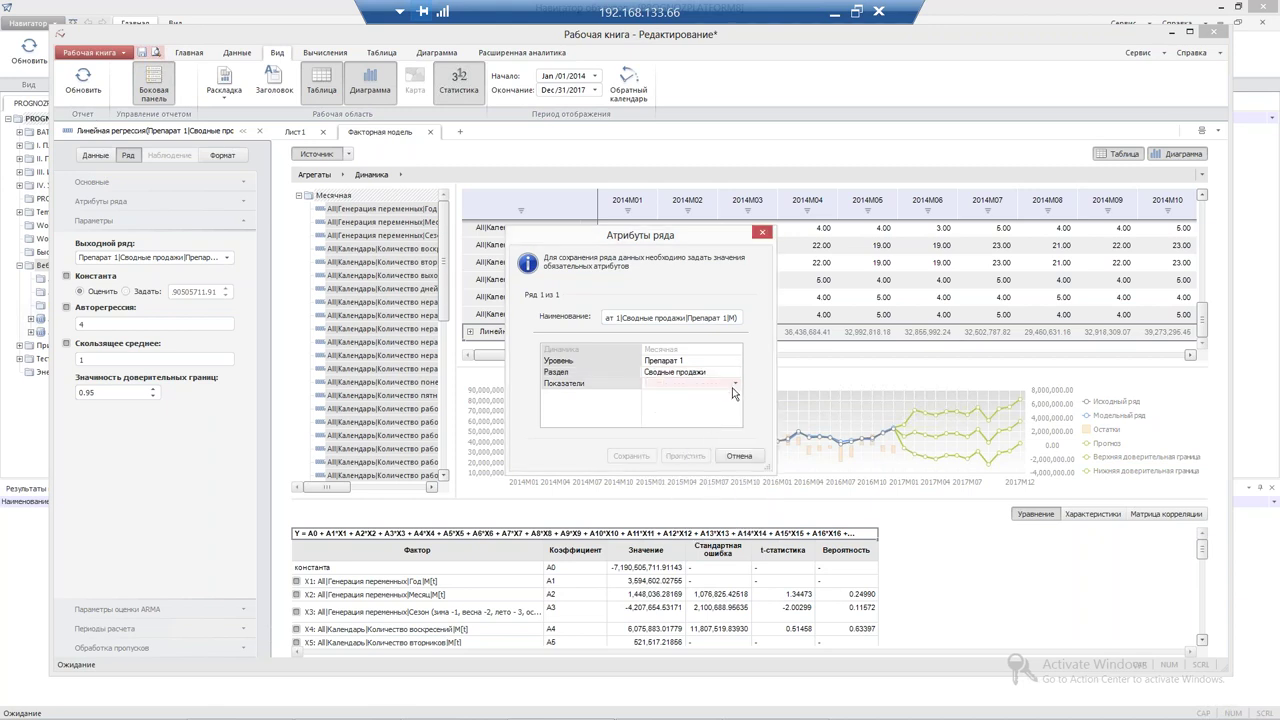
{"action": "left_click", "coordinate": [734, 384]}
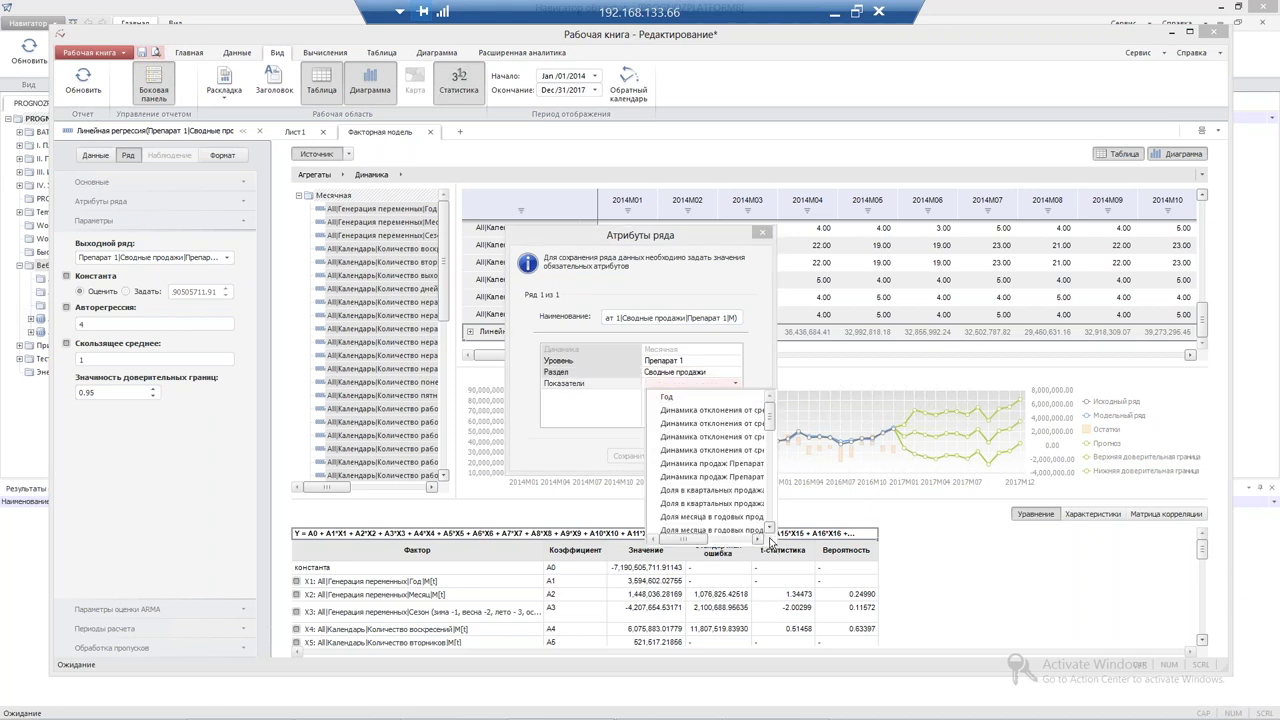
{"action": "scroll", "coordinate": [772, 450], "scroll_direction": "down", "scroll_amount": 15}
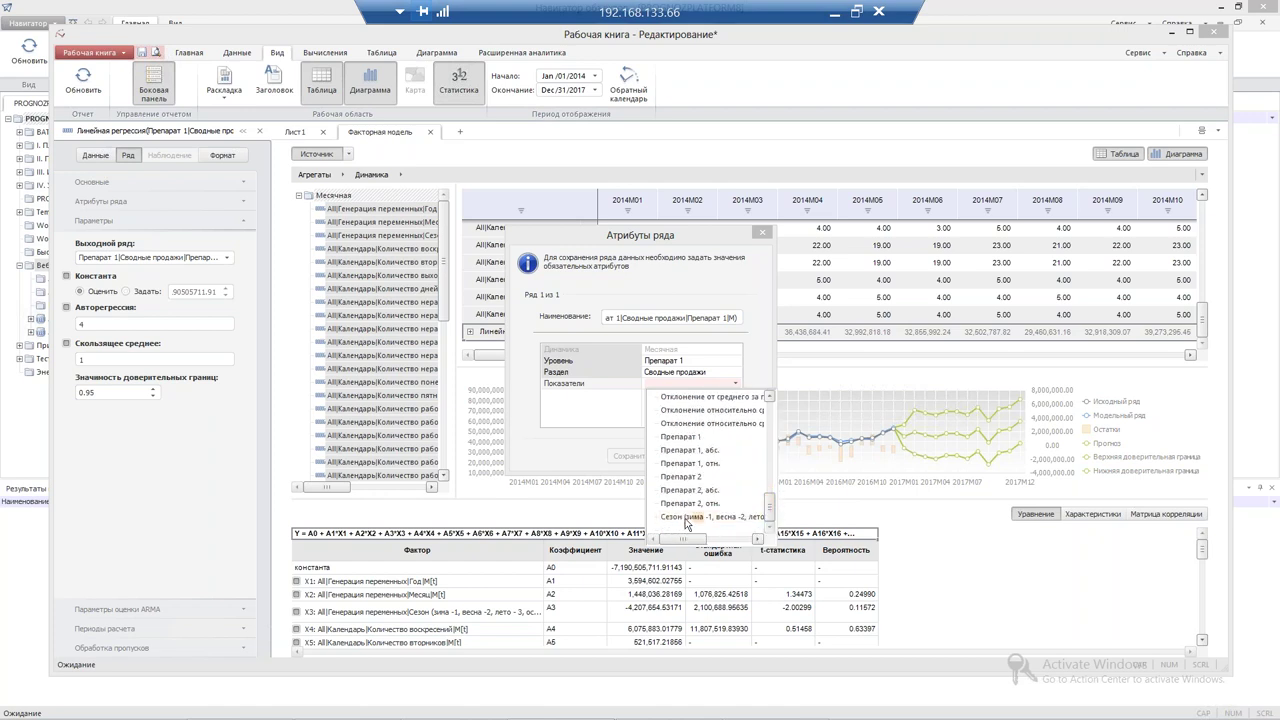
{"action": "left_click", "coordinate": [688, 437]}
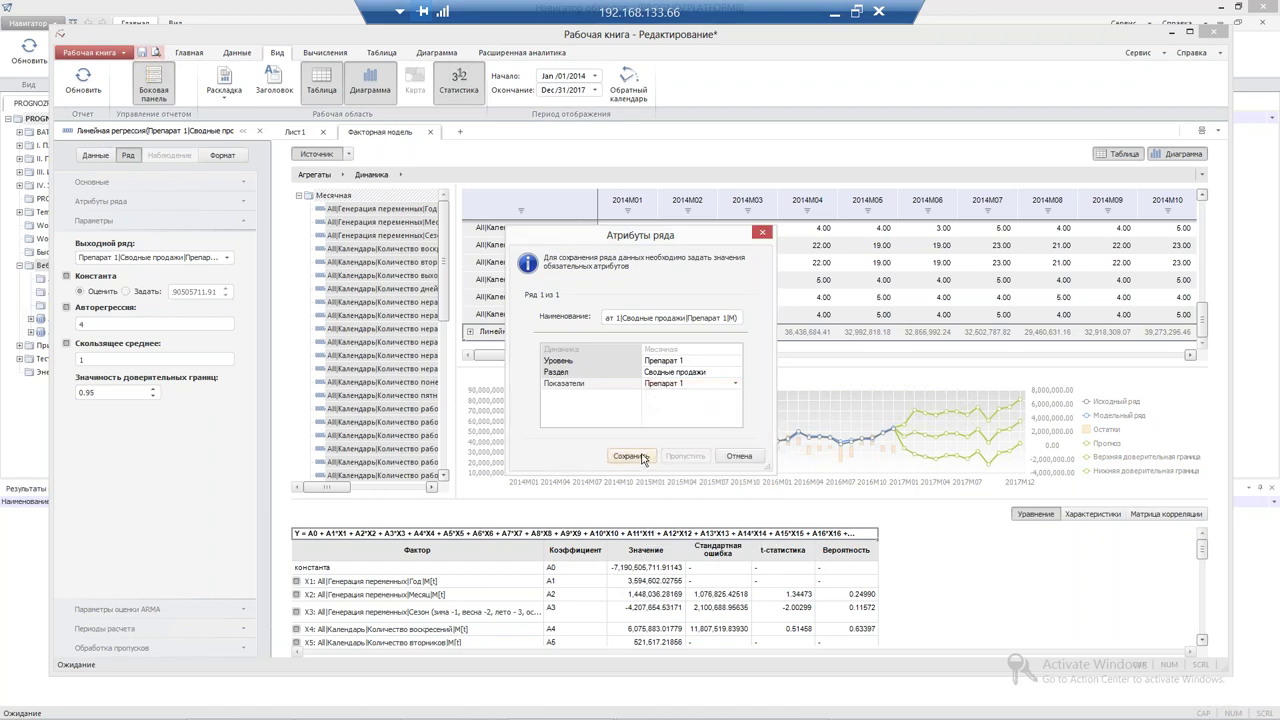
{"action": "left_click", "coordinate": [643, 457]}
{"action": "left_click", "coordinate": [676, 380]}
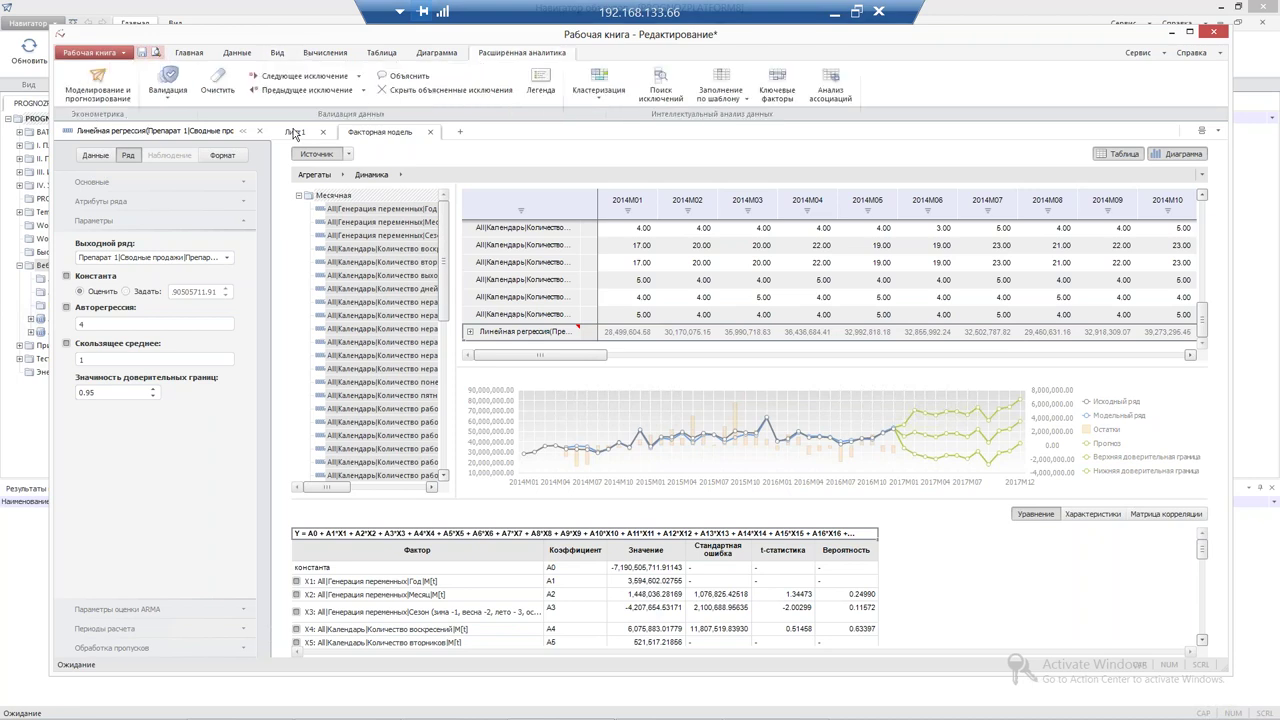
Open Валидация > Настроить... to show the Агрегаты validation rules
{"action": "left_click", "coordinate": [181, 96]}
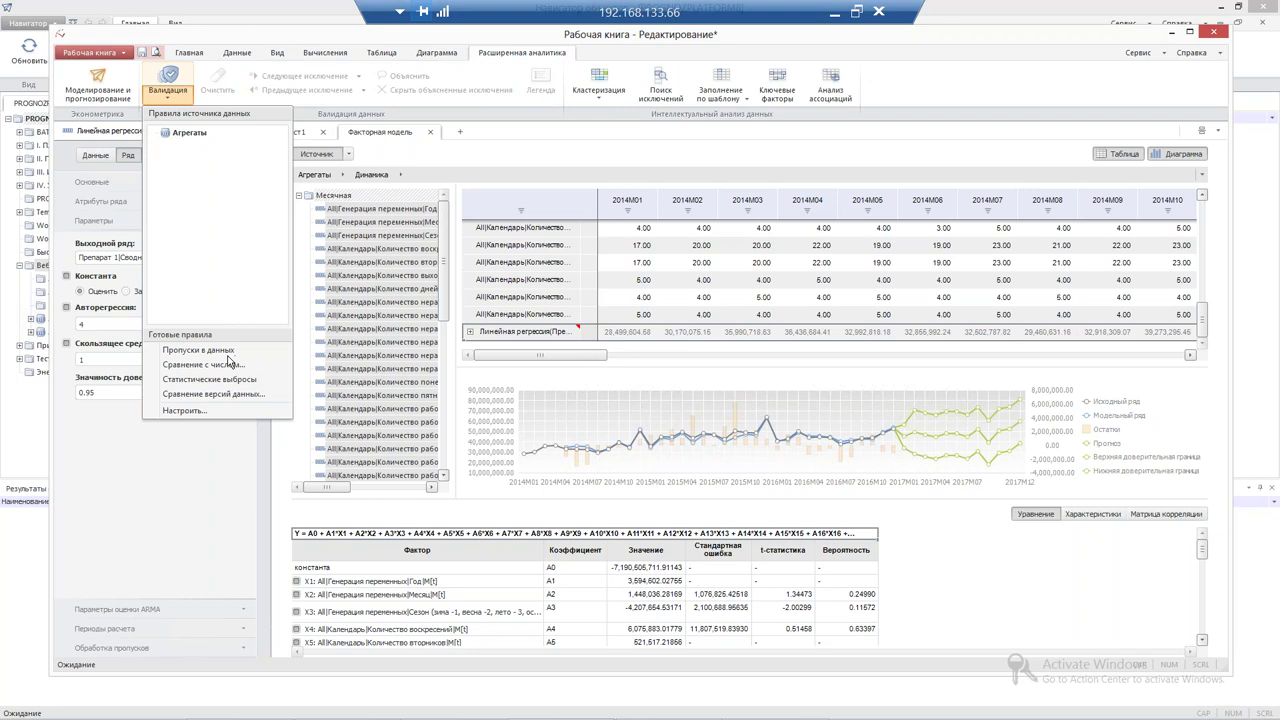
{"action": "left_click", "coordinate": [188, 410]}
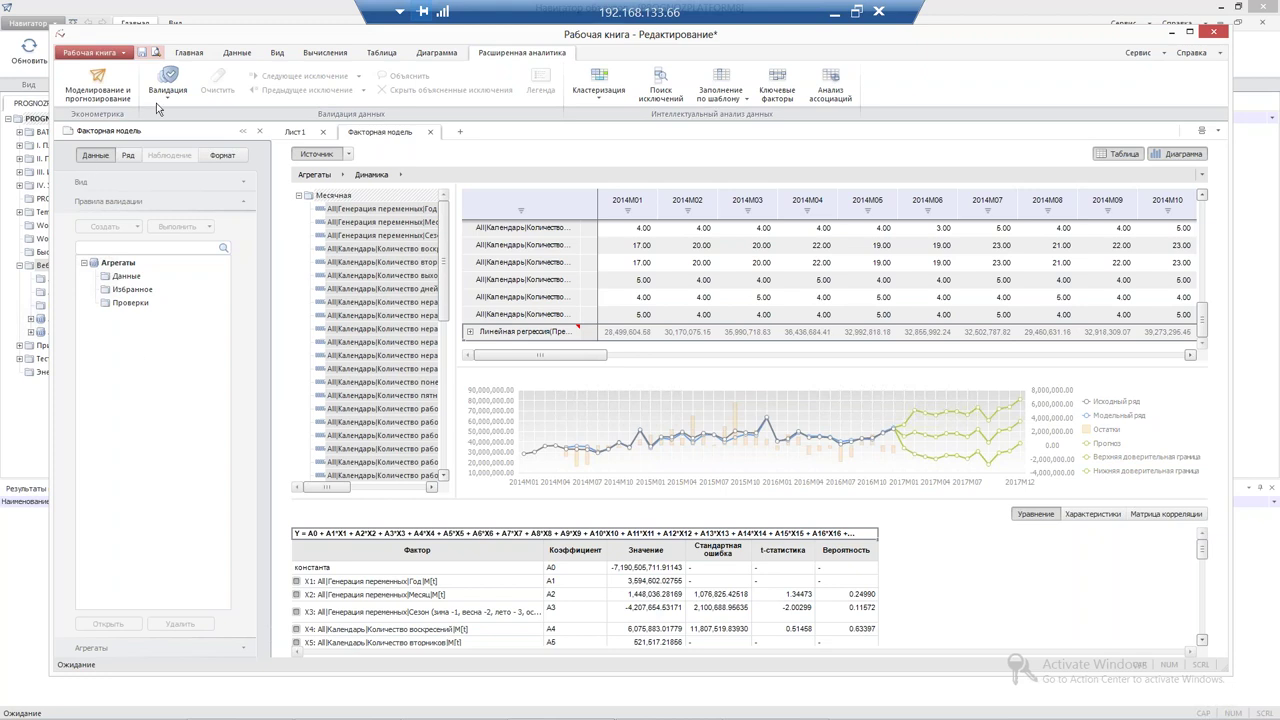
{"action": "left_click", "coordinate": [169, 104]}
{"action": "left_click", "coordinate": [196, 416]}
{"action": "left_click", "coordinate": [133, 303]}
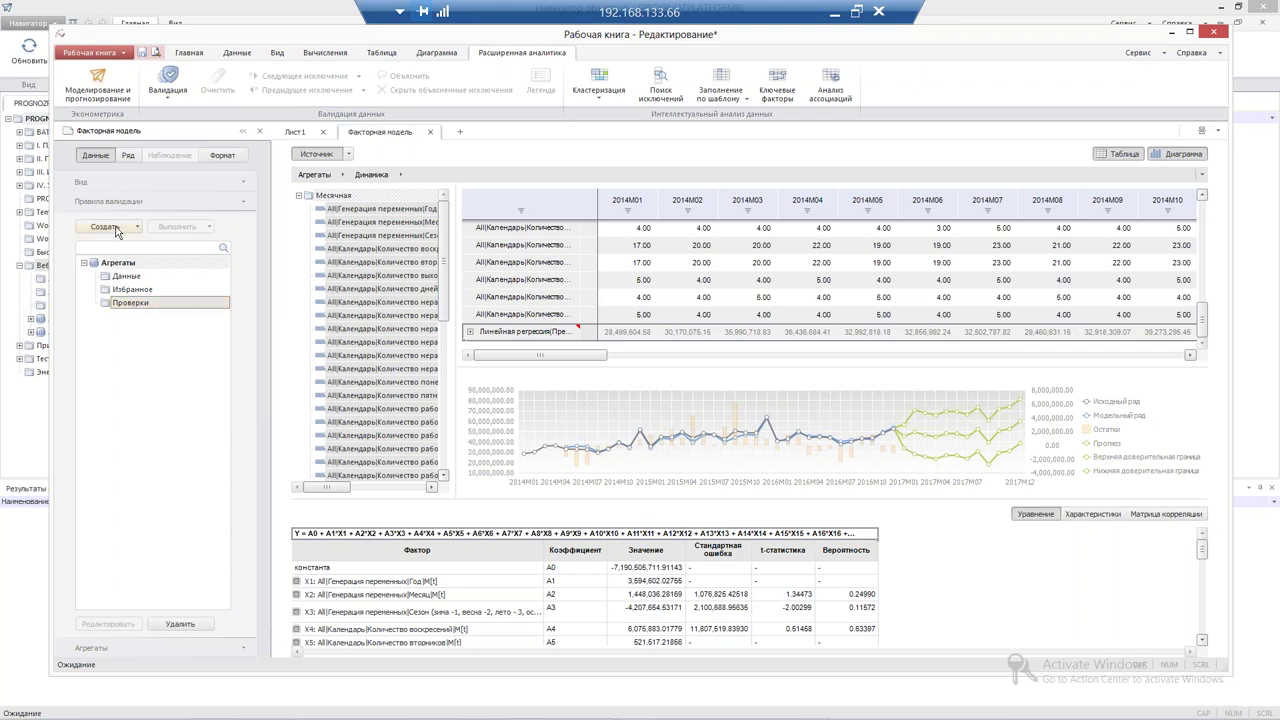
{"action": "left_click", "coordinate": [116, 228]}
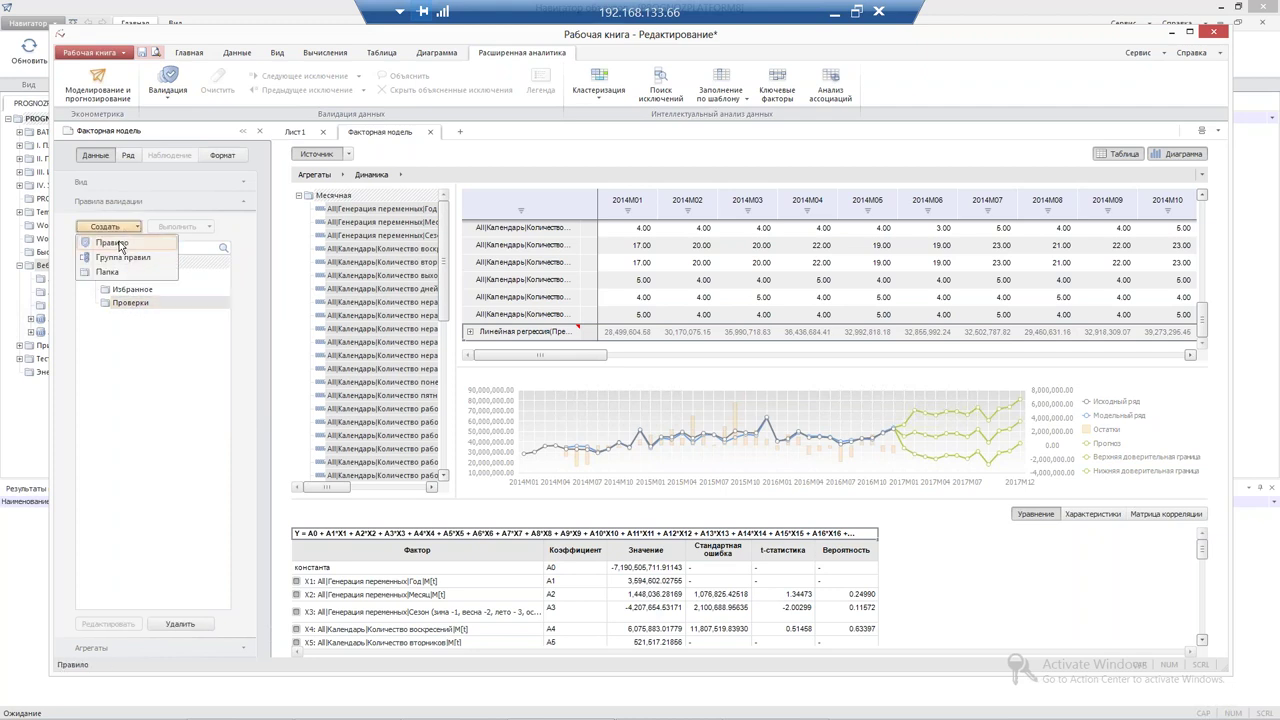
{"action": "left_click", "coordinate": [121, 246]}
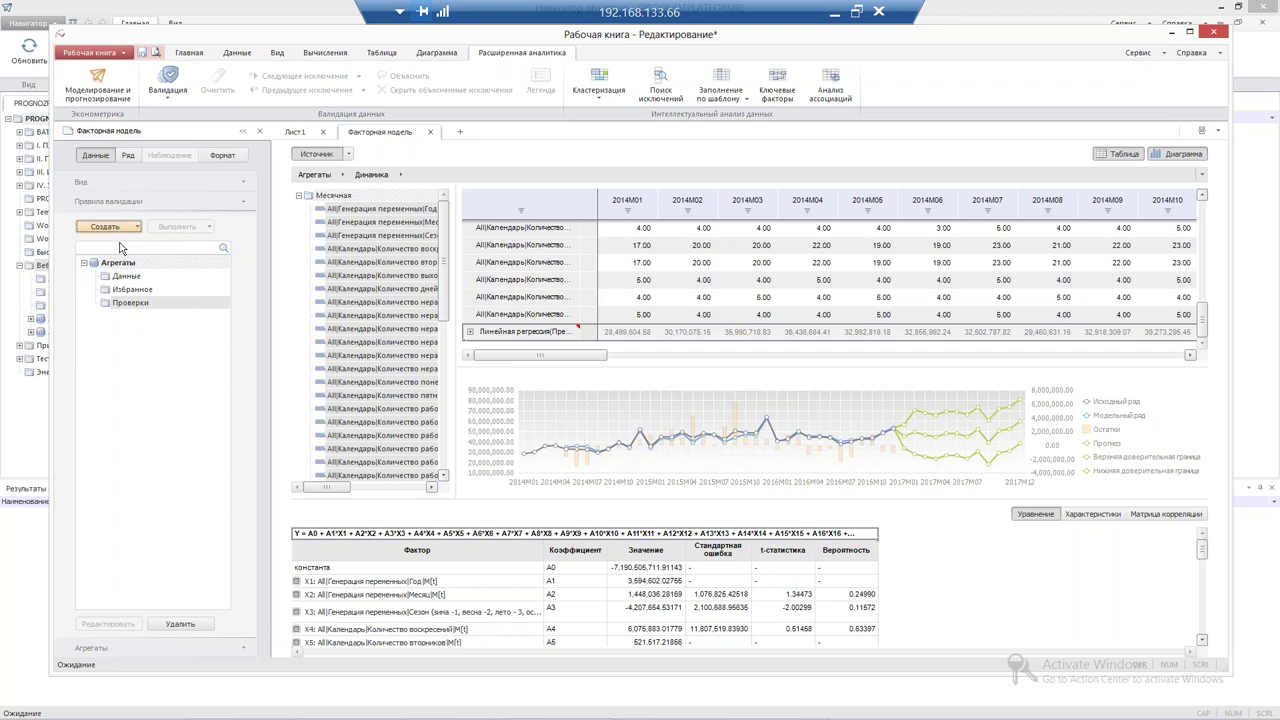
{"action": "left_click", "coordinate": [590, 262]}
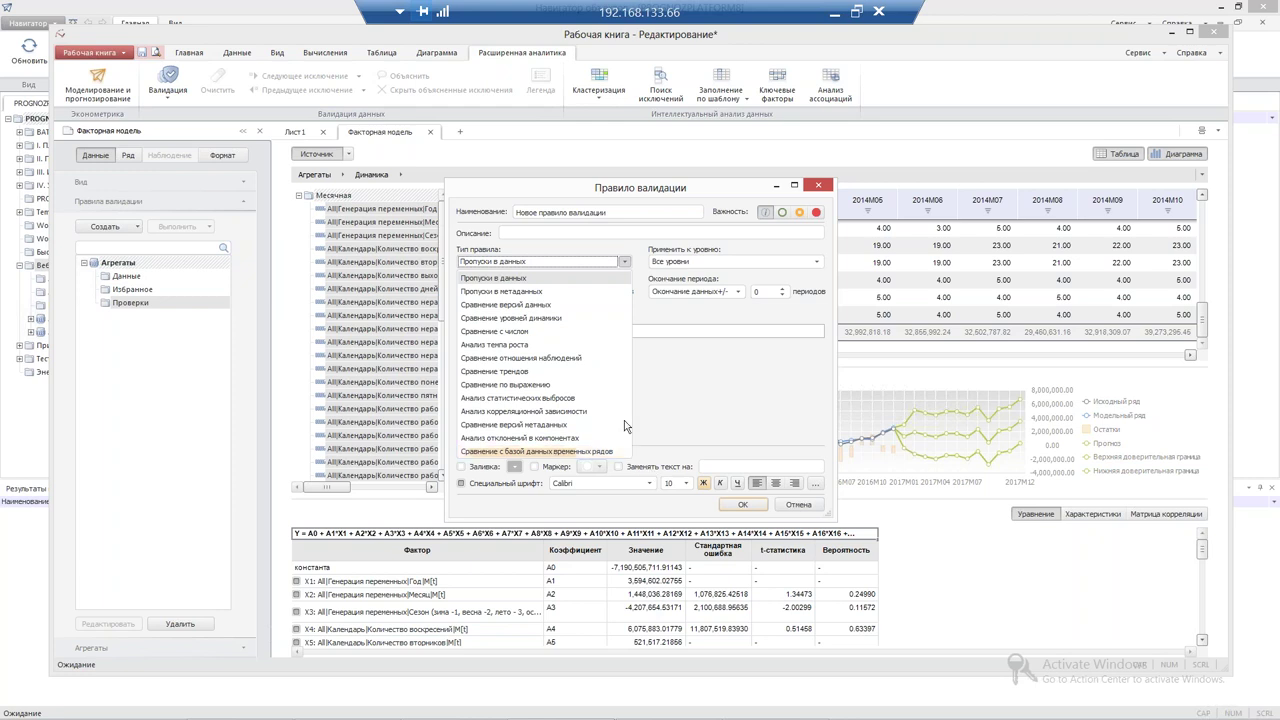
{"action": "left_click", "coordinate": [562, 178]}
{"action": "left_click_drag", "start_coordinate": [505, 185], "coordinate": [459, 177]}
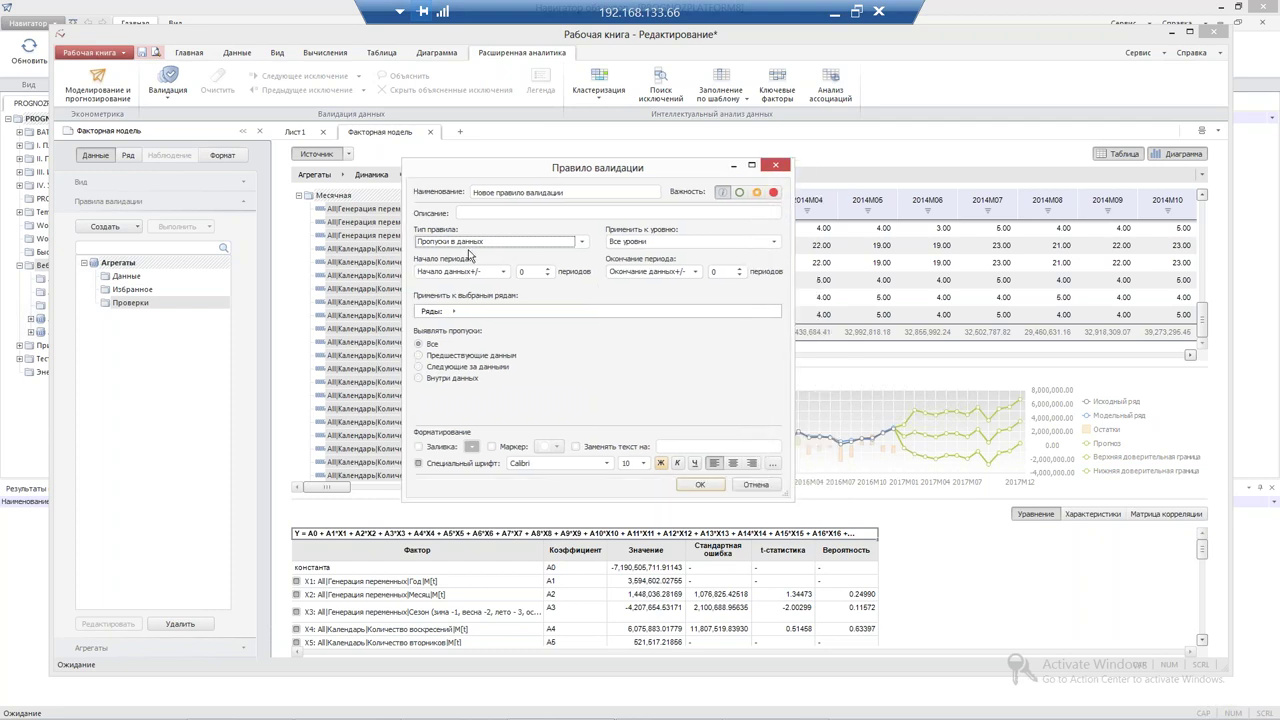
{"action": "left_click", "coordinate": [483, 243]}
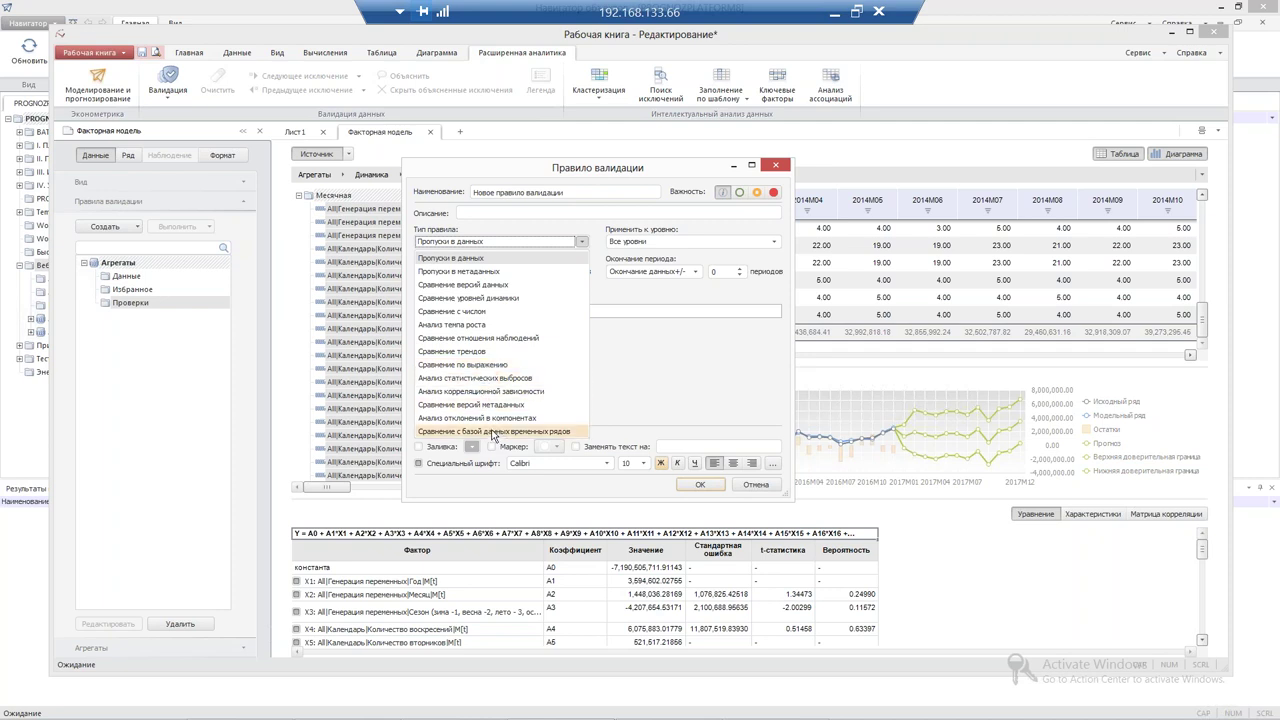
{"action": "left_click", "coordinate": [475, 311]}
{"action": "left_click_drag", "start_coordinate": [614, 172], "coordinate": [769, 475]}
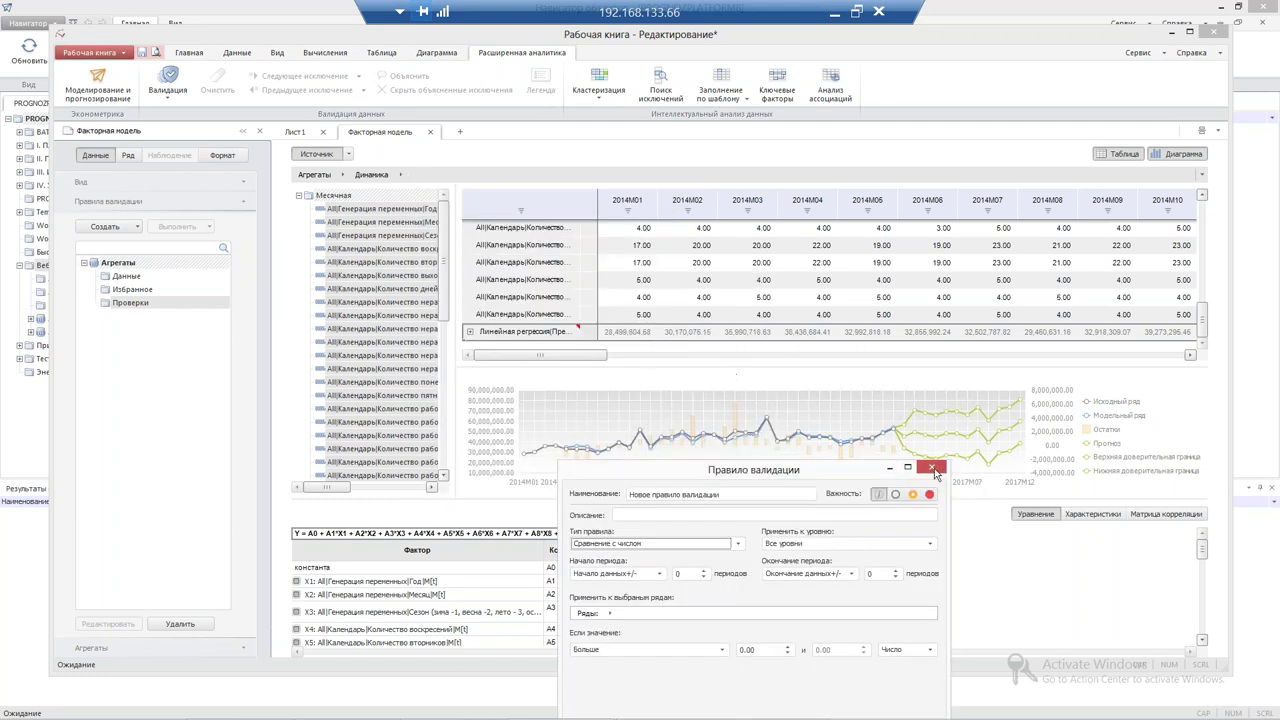
{"action": "left_click", "coordinate": [931, 467]}
{"action": "left_click_drag", "start_coordinate": [546, 362], "coordinate": [881, 370]}
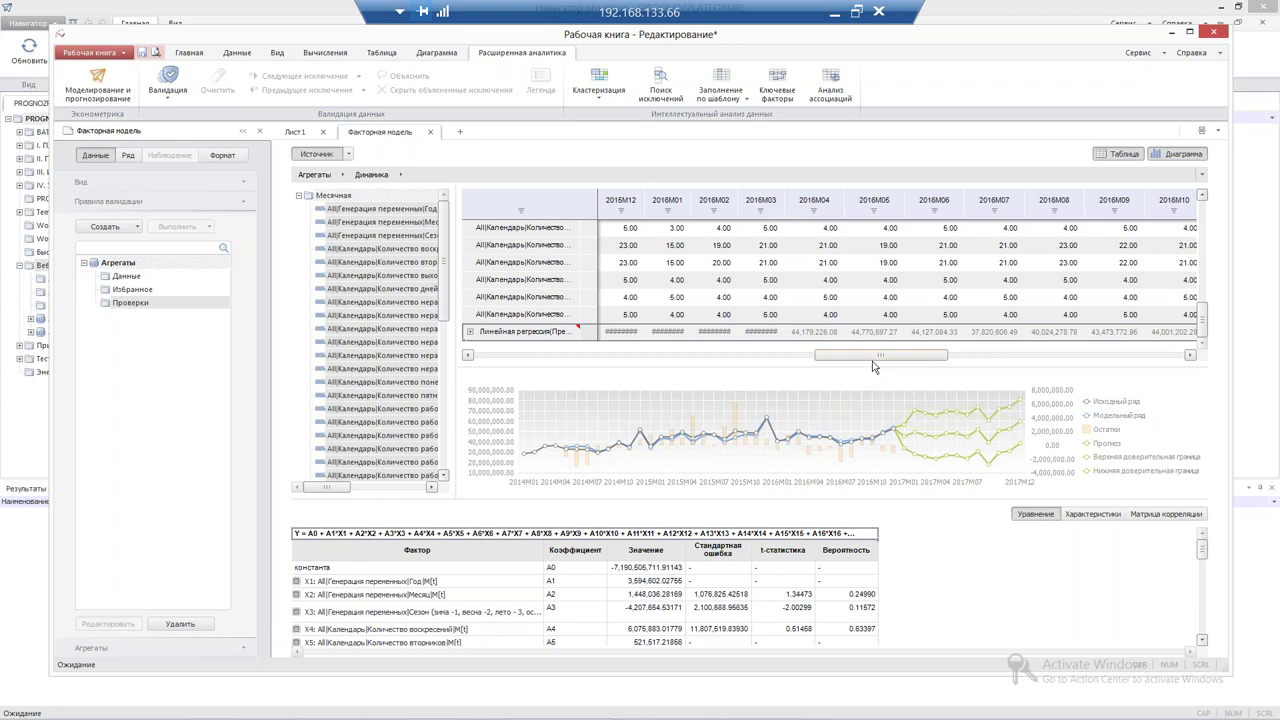
{"action": "left_click", "coordinate": [182, 97]}
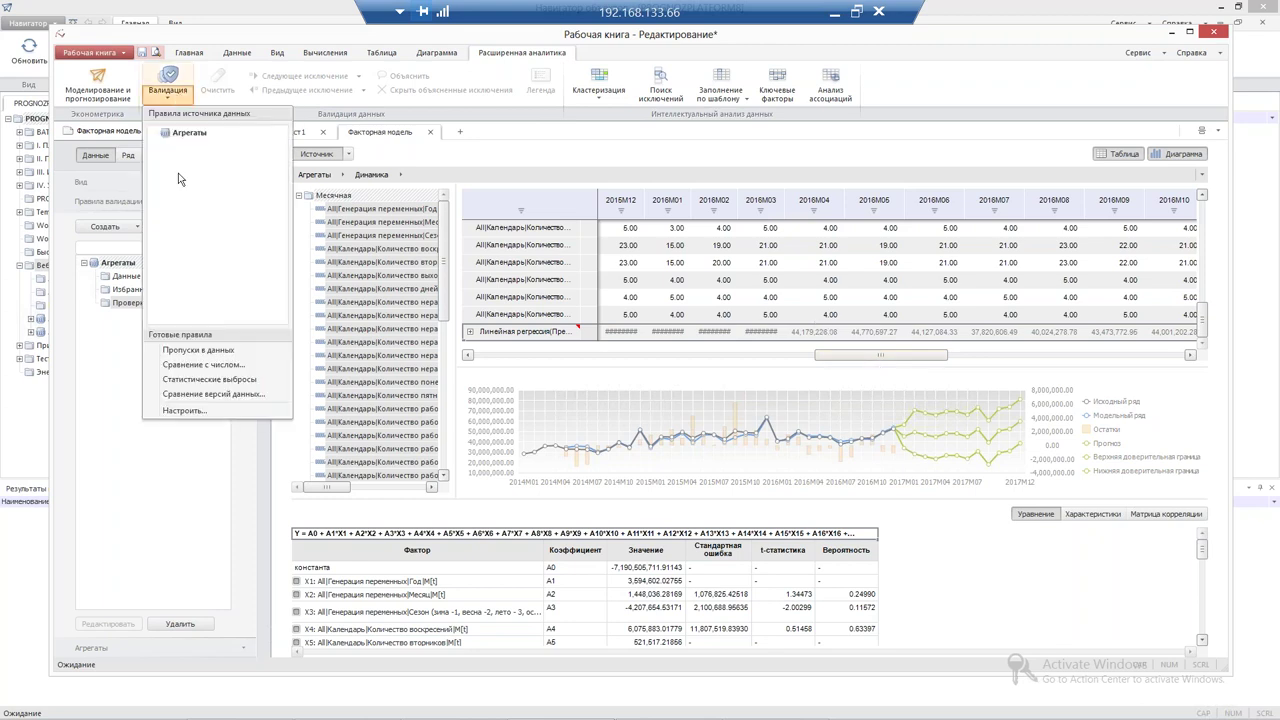
{"action": "left_click", "coordinate": [196, 415]}
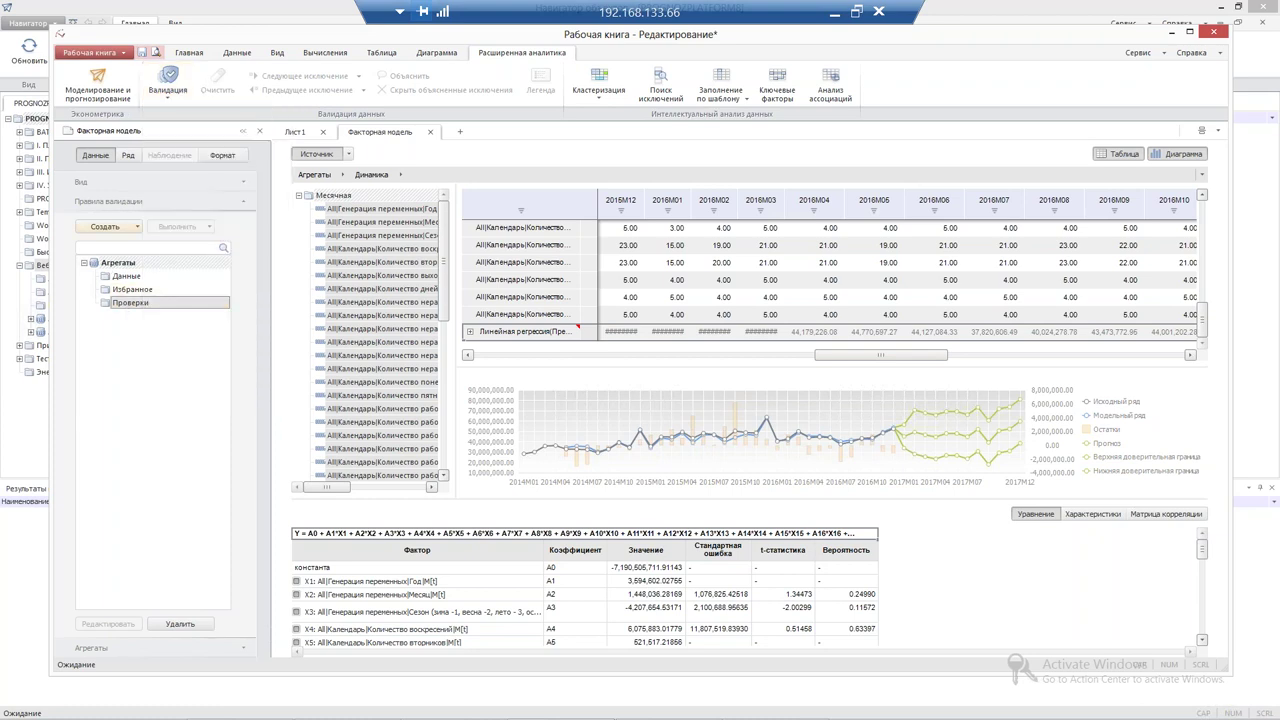
Create a Сравнение с числом rule flagging values less than 40000000
{"action": "left_click", "coordinate": [137, 226]}
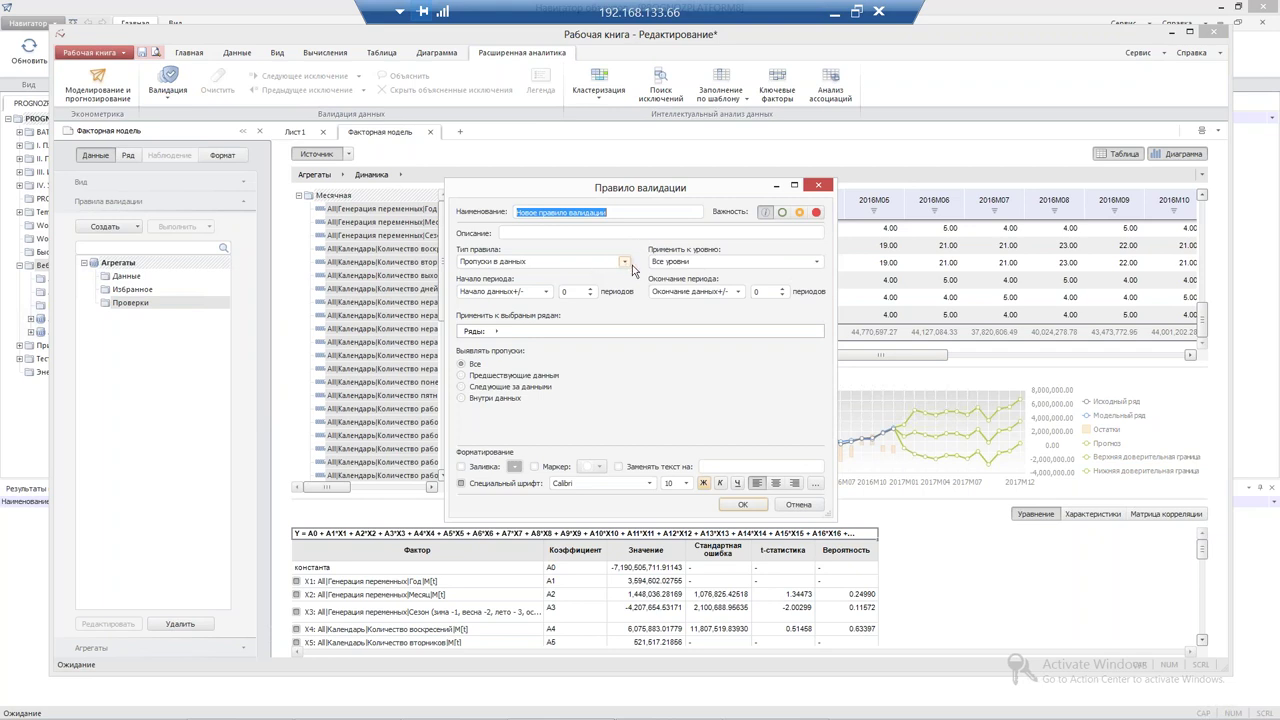
{"action": "left_click", "coordinate": [627, 262]}
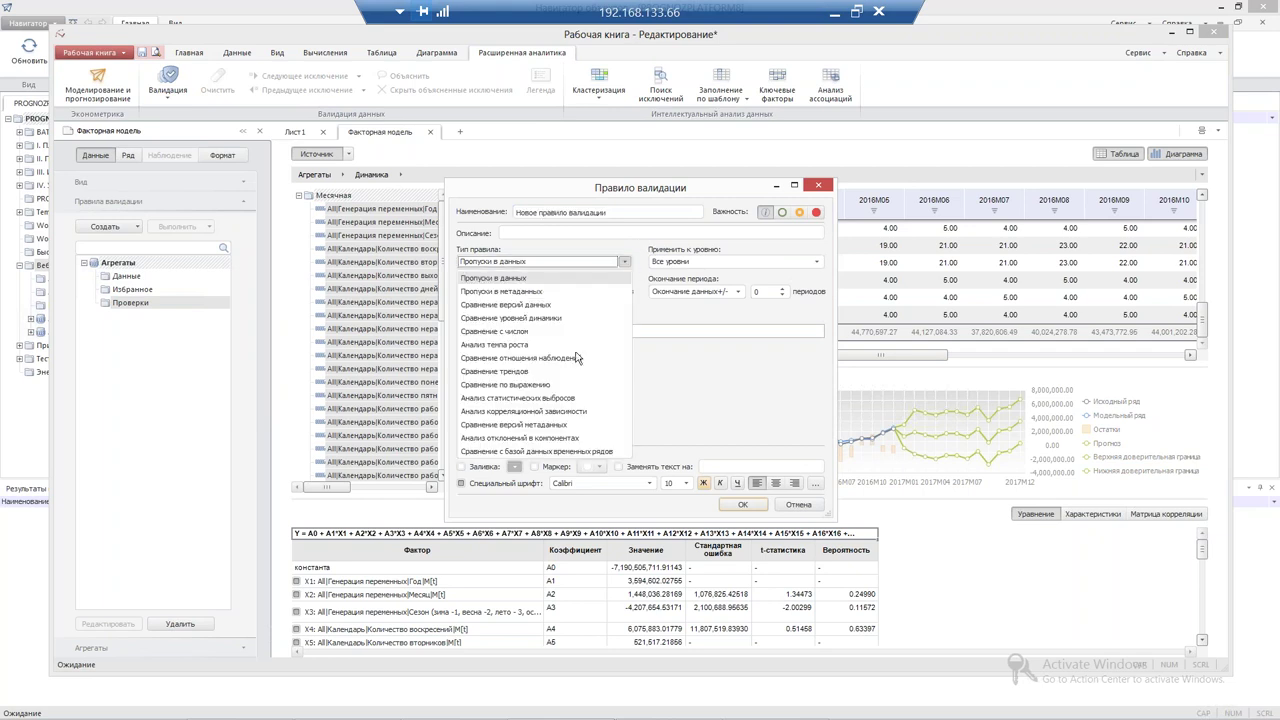
{"action": "left_click", "coordinate": [530, 332]}
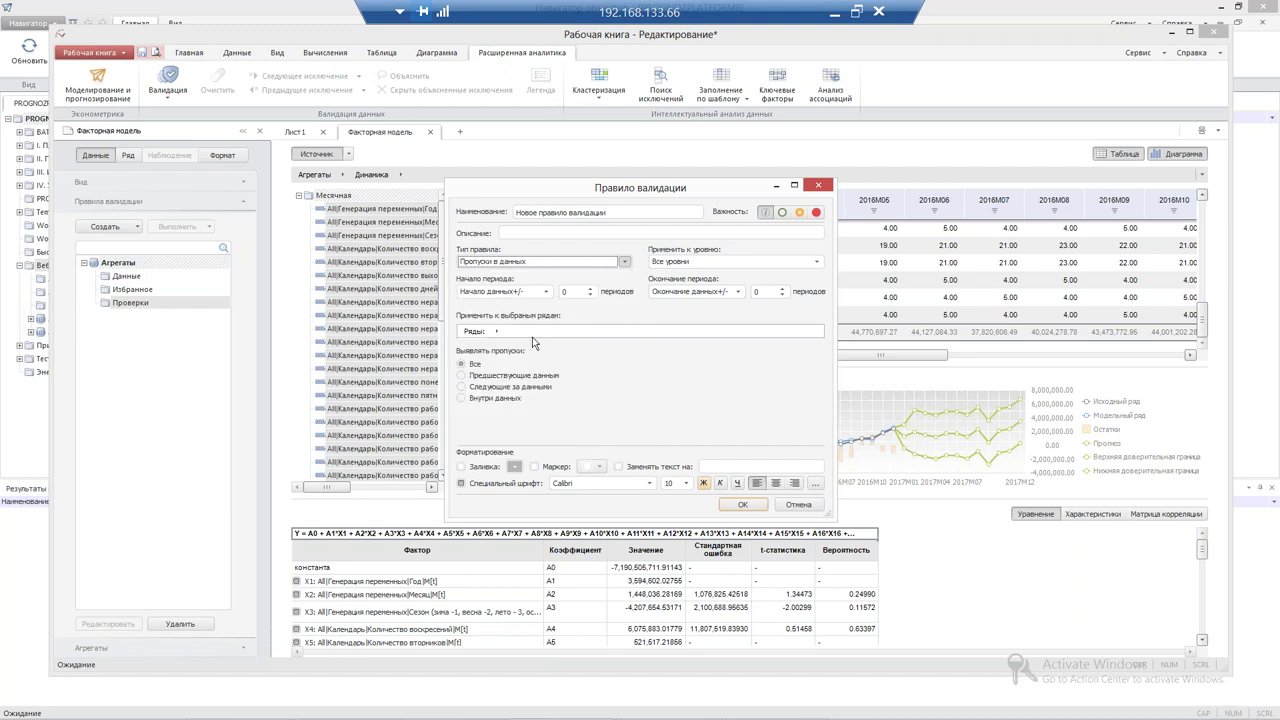
{"action": "left_click", "coordinate": [537, 368]}
{"action": "left_click", "coordinate": [500, 405]}
{"action": "left_click", "coordinate": [645, 366]}
{"action": "type", "text": "40"}
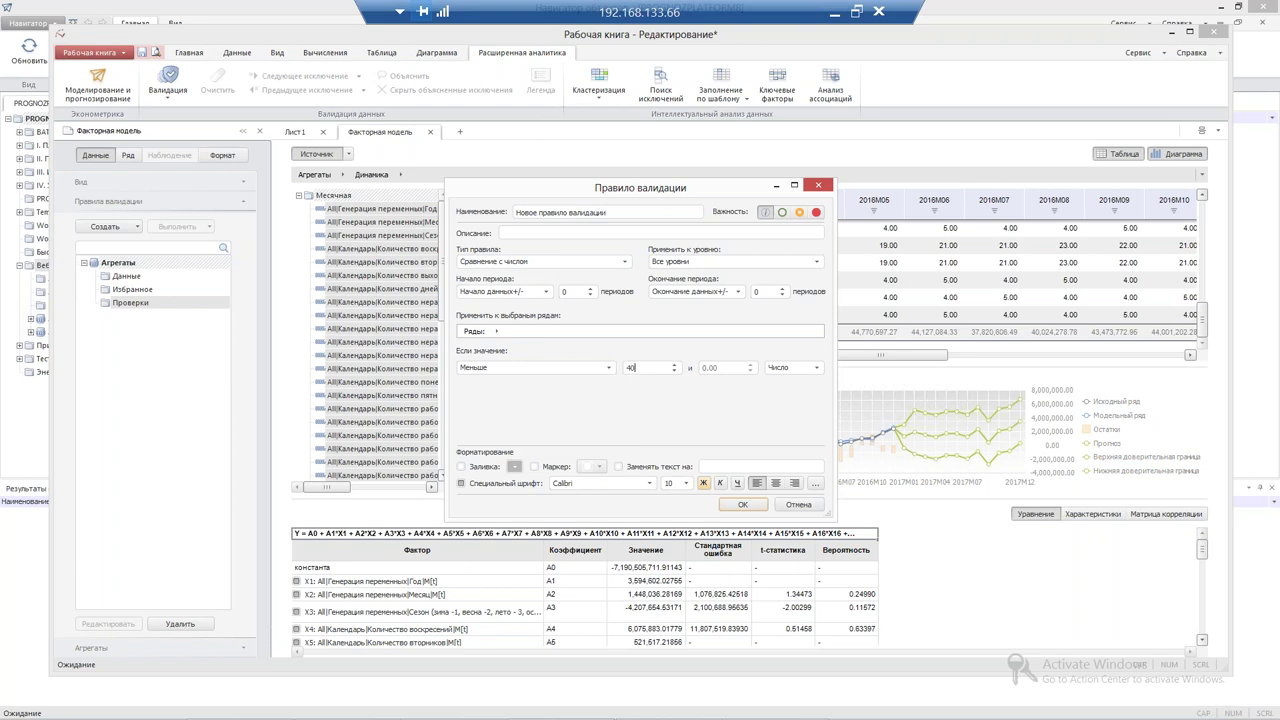
{"action": "type", "text": "000000"}
Name the rule '<40 млн.' and save it
{"action": "left_click_drag", "start_coordinate": [630, 212], "coordinate": [477, 169]}
{"action": "type", "text": "Б40 vky/"}
{"action": "key", "text": "BackSpace"}
{"action": "key", "text": "BackSpace"}
{"action": "key", "text": "BackSpace"}
{"action": "type", "text": "млн."}
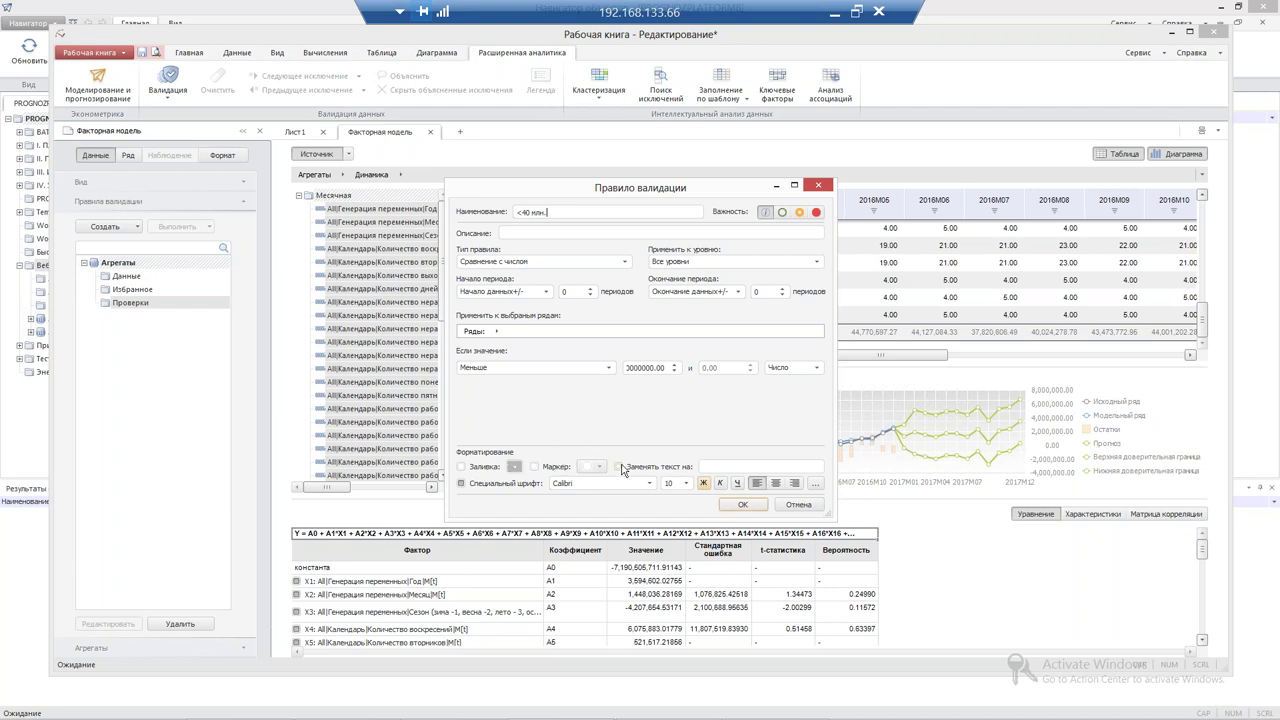
{"action": "left_click", "coordinate": [742, 504]}
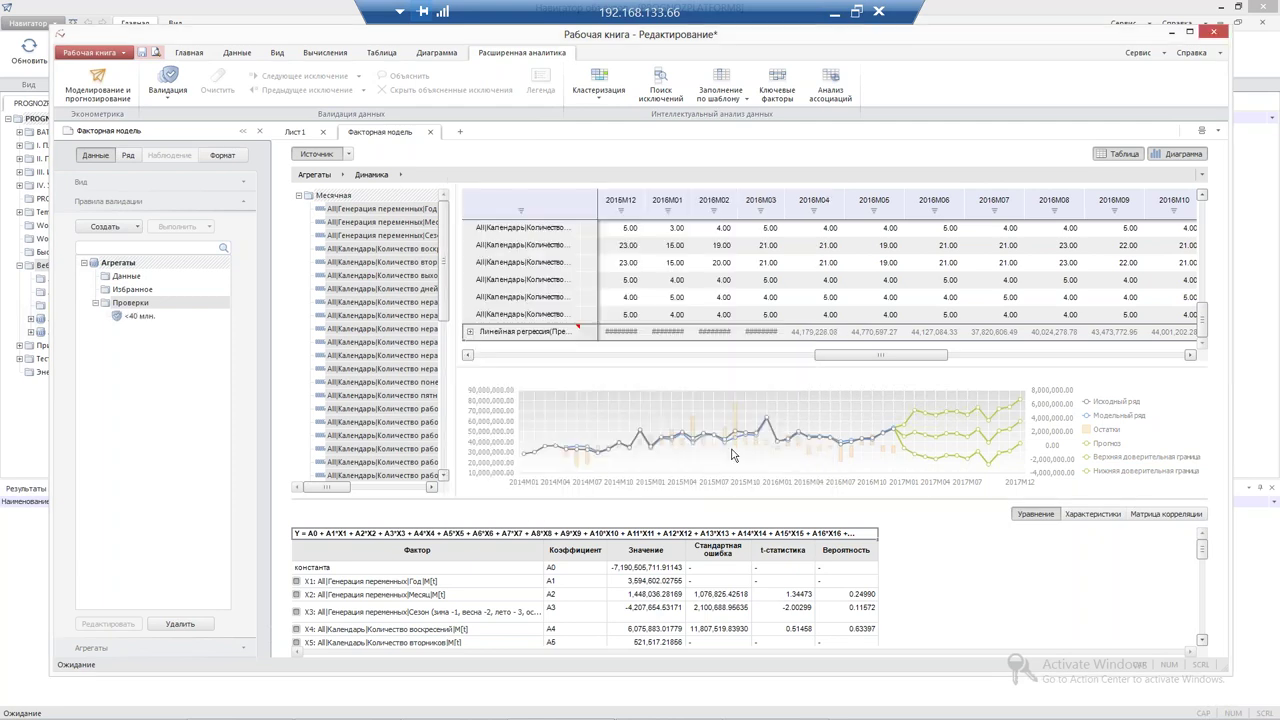
Apply the <40 млн. rule to the Линейная регрессия row and review the values flagged in red
{"action": "left_click", "coordinate": [135, 316]}
{"action": "left_click_drag", "start_coordinate": [133, 318], "coordinate": [527, 324]}
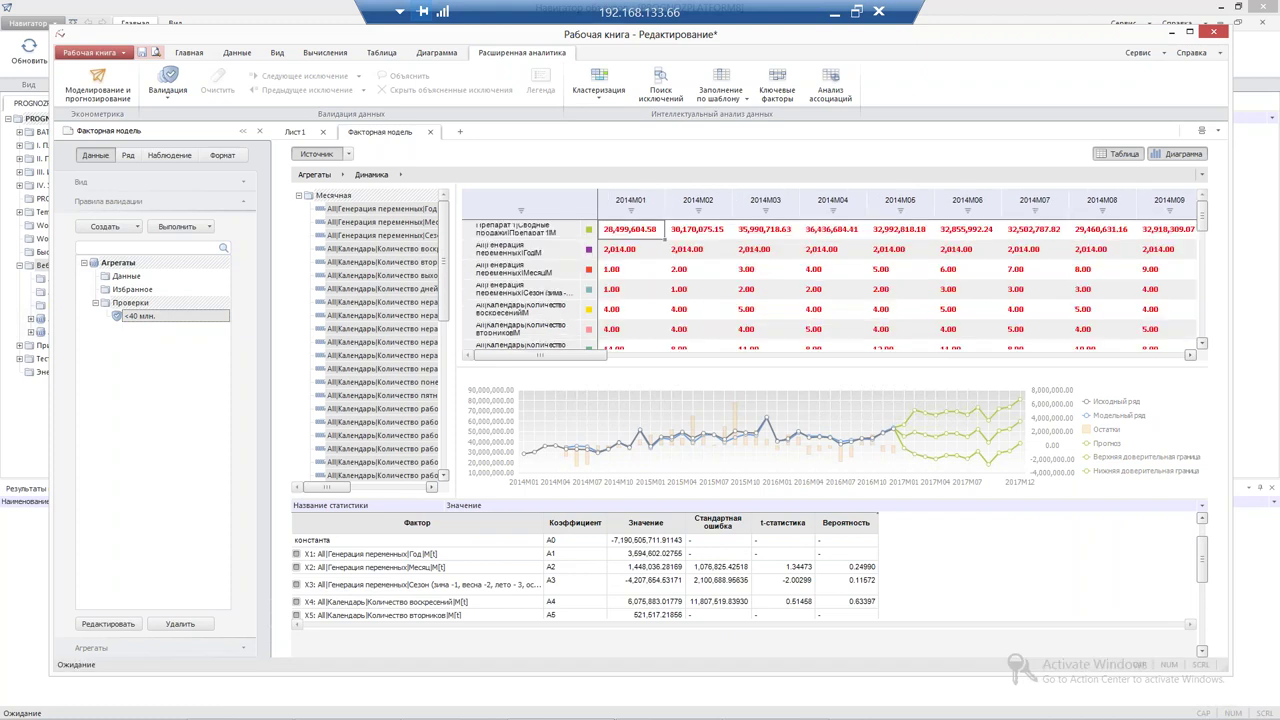
{"action": "left_click_drag", "start_coordinate": [503, 357], "coordinate": [1045, 357]}
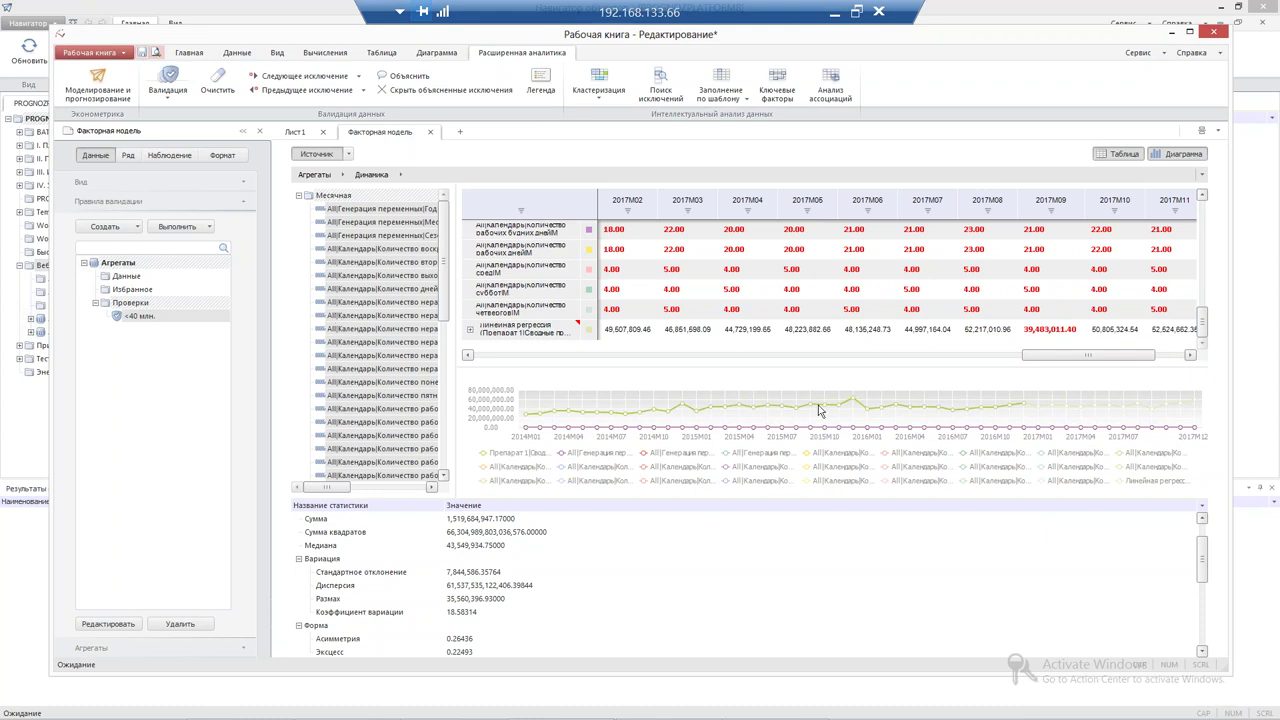
{"action": "mouse_move", "coordinate": [818, 410]}
Save the workbook as 'Прогнозирование' in the Вебинар 03.04.2018 folder and close it
{"action": "left_click", "coordinate": [143, 54]}
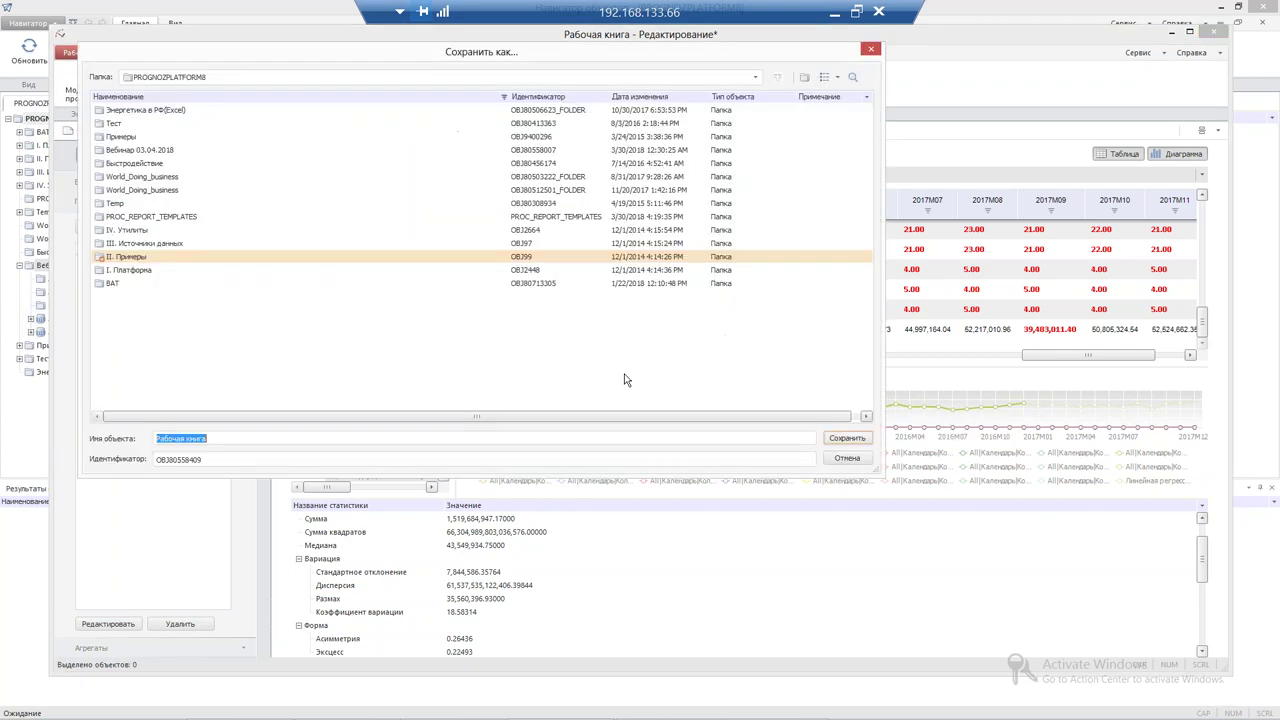
{"action": "double_click", "coordinate": [127, 152]}
{"action": "left_click", "coordinate": [223, 437]}
{"action": "type", "text": "Прогнозирование"}
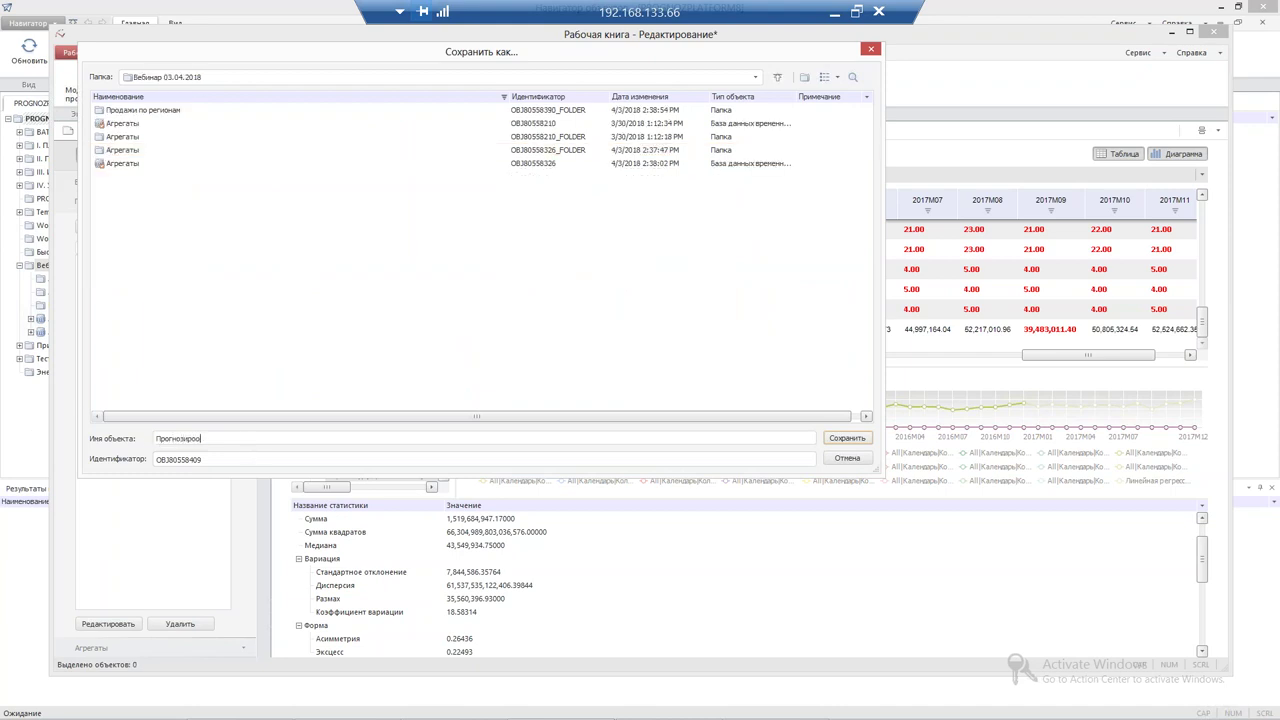
{"action": "key", "text": "Return"}
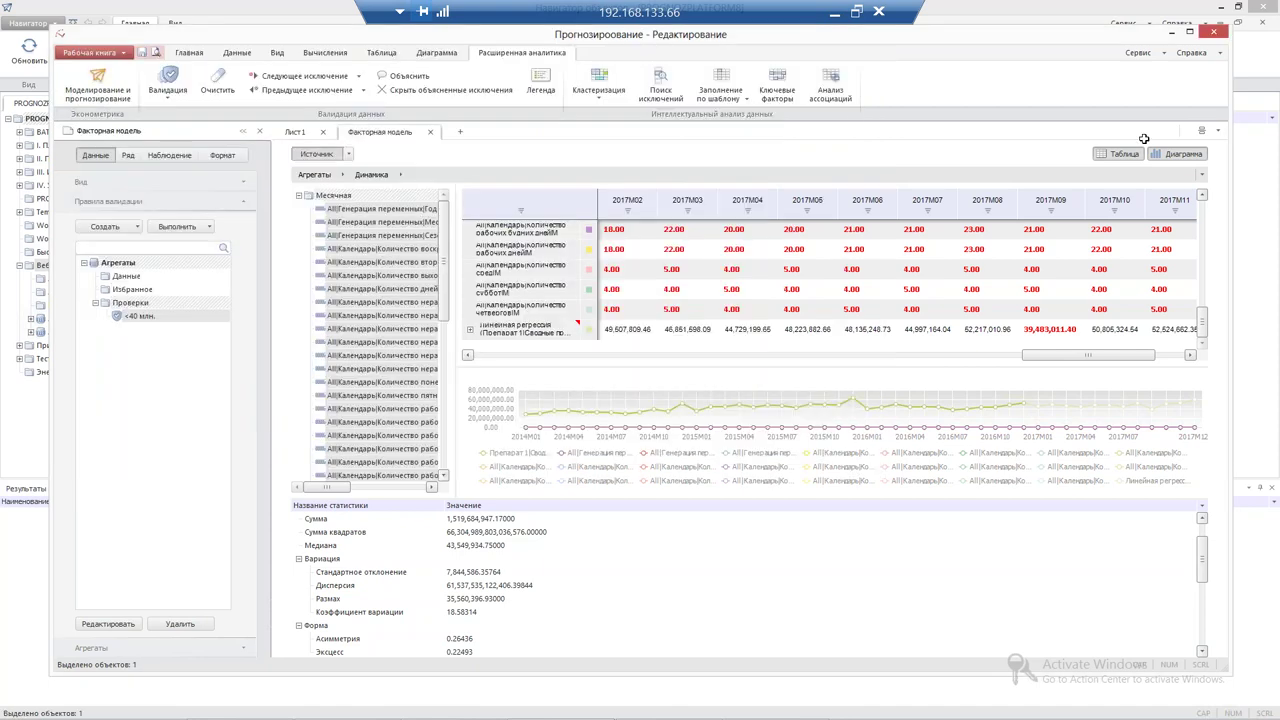
{"action": "left_click", "coordinate": [1208, 34]}
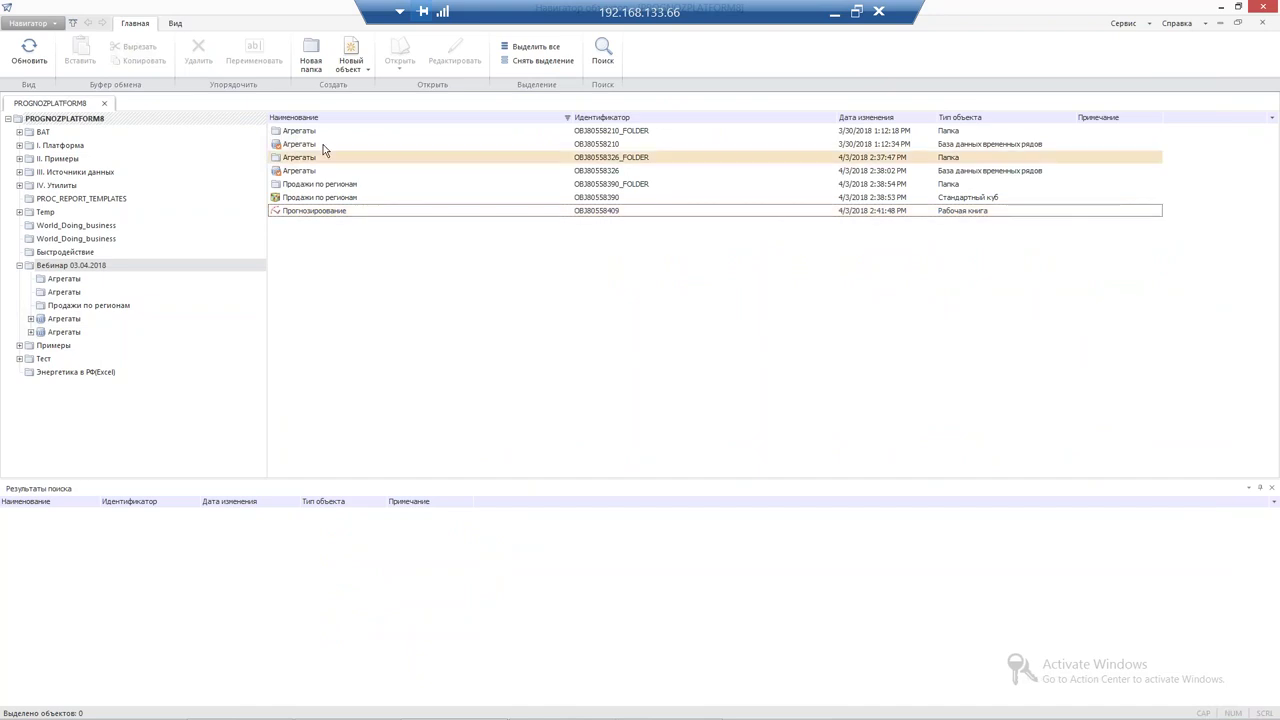
Open the Агрегаты database in a maximized time-series analysis workbook
{"action": "left_click", "coordinate": [301, 172]}
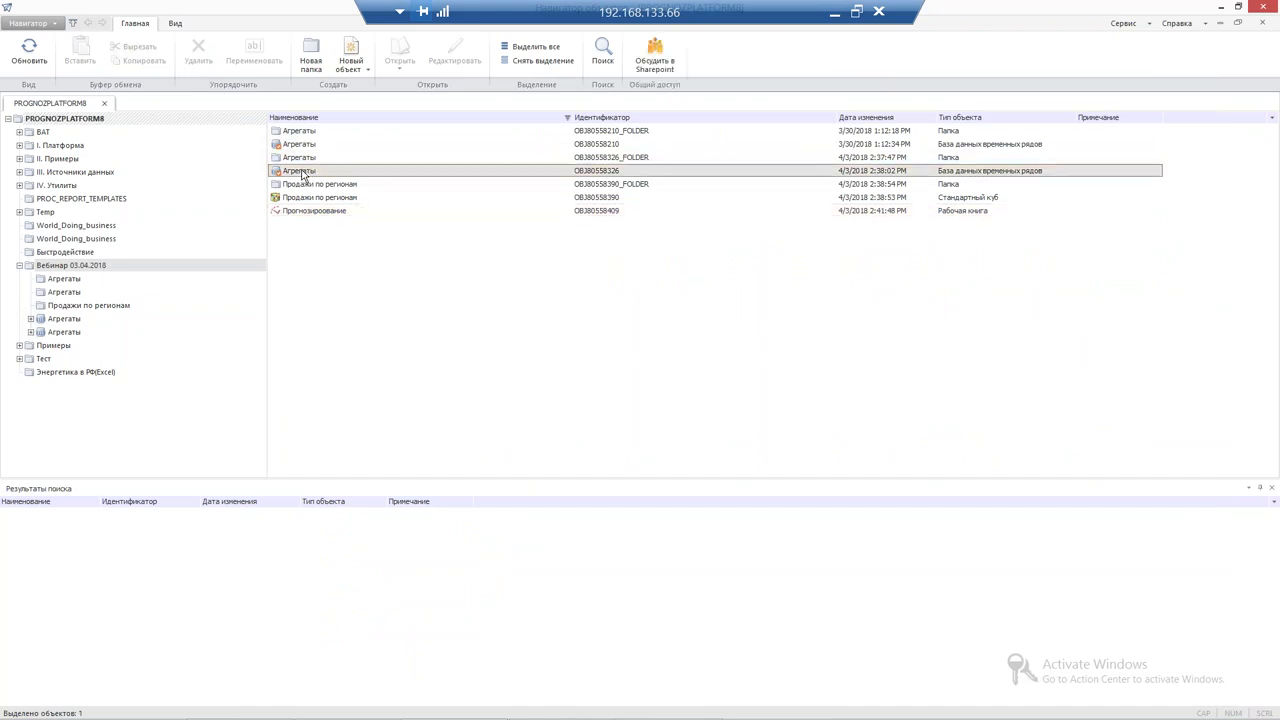
{"action": "right_click", "coordinate": [301, 172]}
{"action": "mouse_move", "coordinate": [456, 194]}
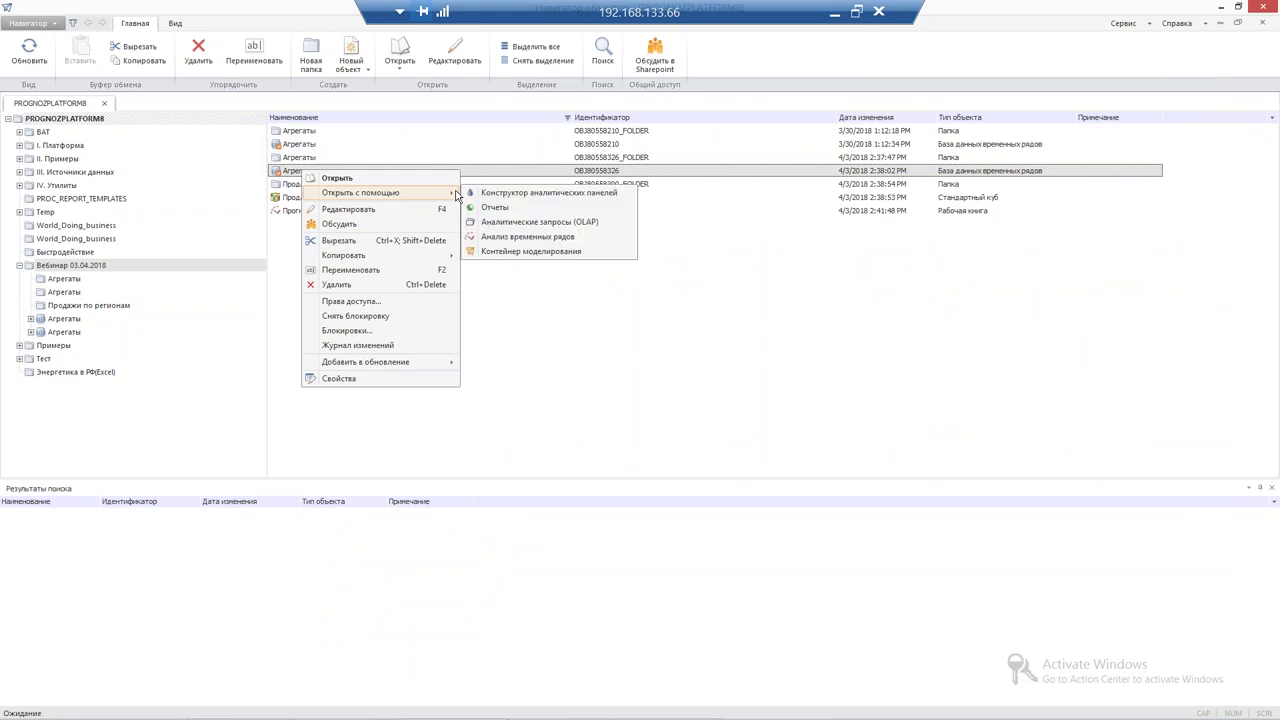
{"action": "left_click", "coordinate": [515, 238]}
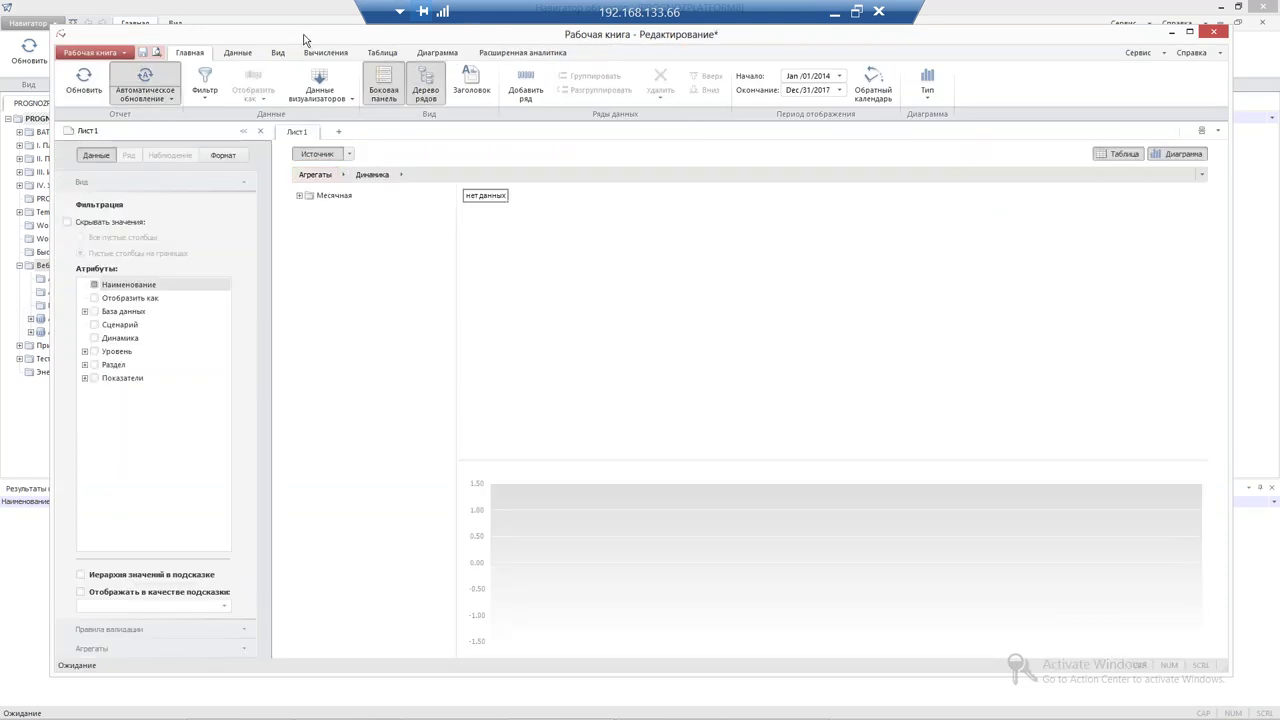
{"action": "double_click", "coordinate": [305, 40]}
Display the monthly Препарат 2 Сводные продажи series in the table and chart
{"action": "left_click", "coordinate": [246, 164]}
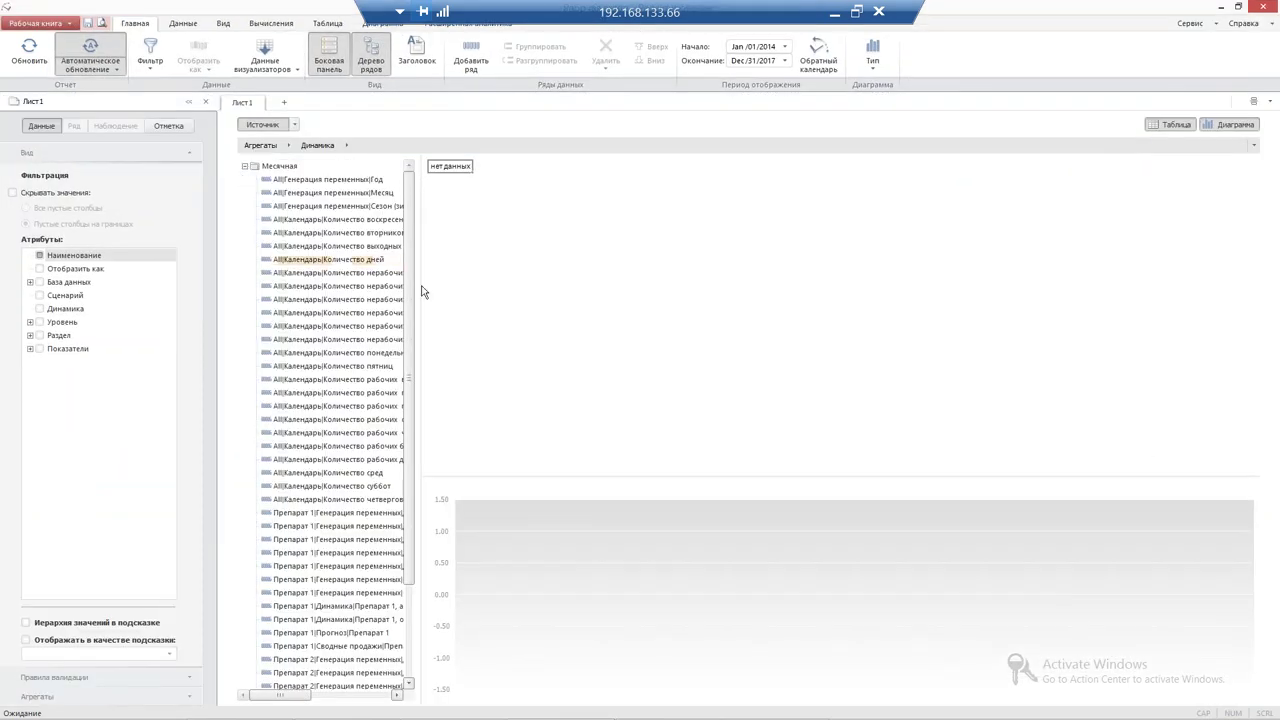
{"action": "left_click_drag", "start_coordinate": [416, 283], "coordinate": [540, 283]}
{"action": "scroll", "coordinate": [514, 397], "scroll_direction": "down", "scroll_amount": 1}
{"action": "scroll", "coordinate": [514, 397], "scroll_direction": "down", "scroll_amount": 3}
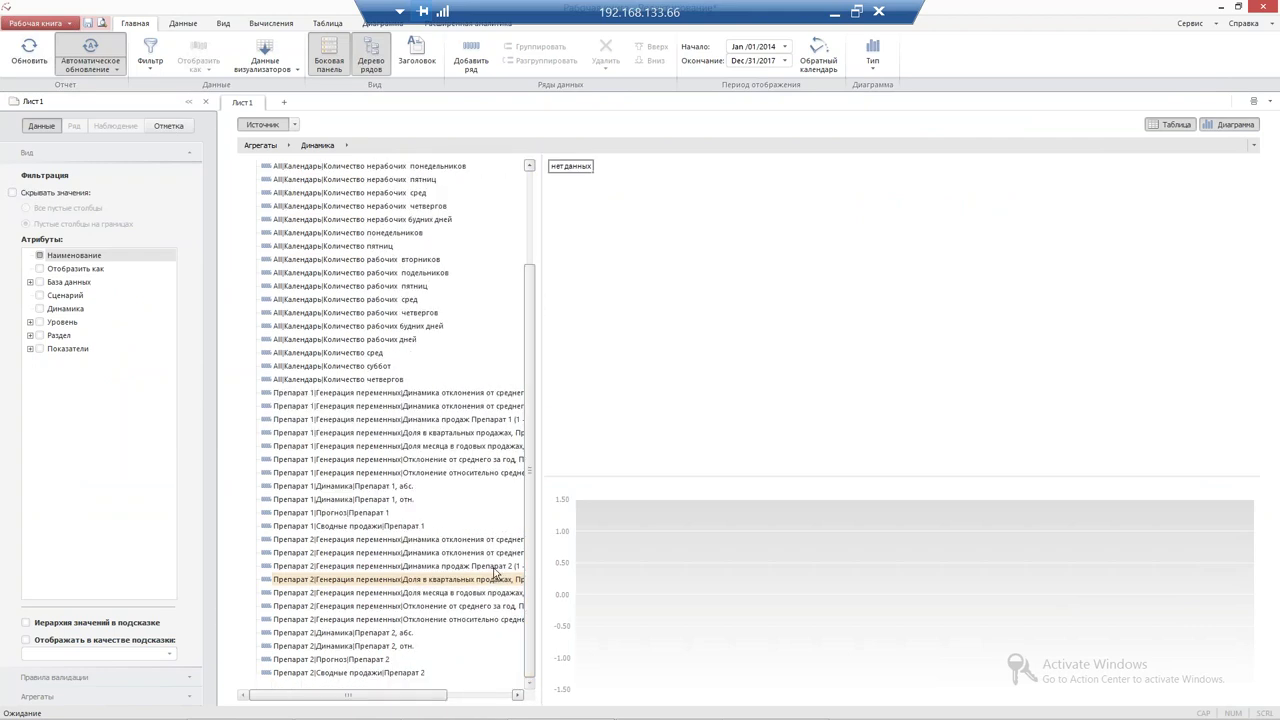
{"action": "left_click", "coordinate": [400, 672]}
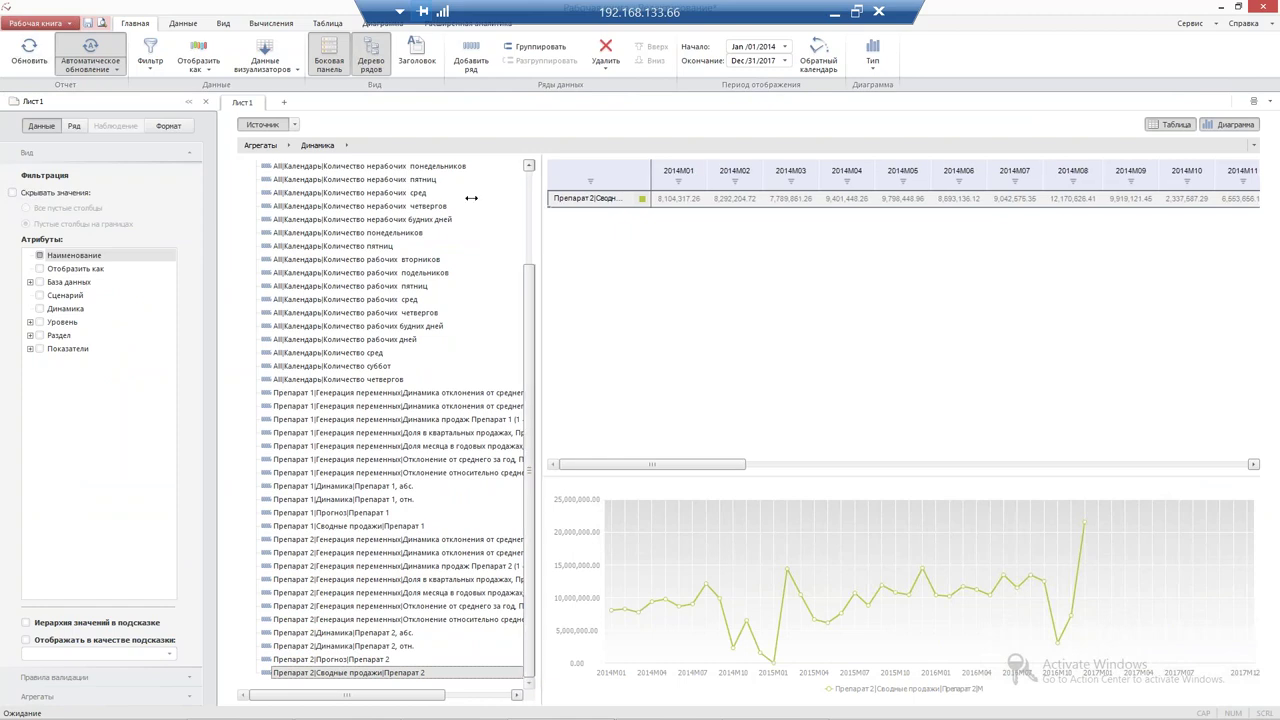
{"action": "left_click_drag", "start_coordinate": [471, 198], "coordinate": [471, 198]}
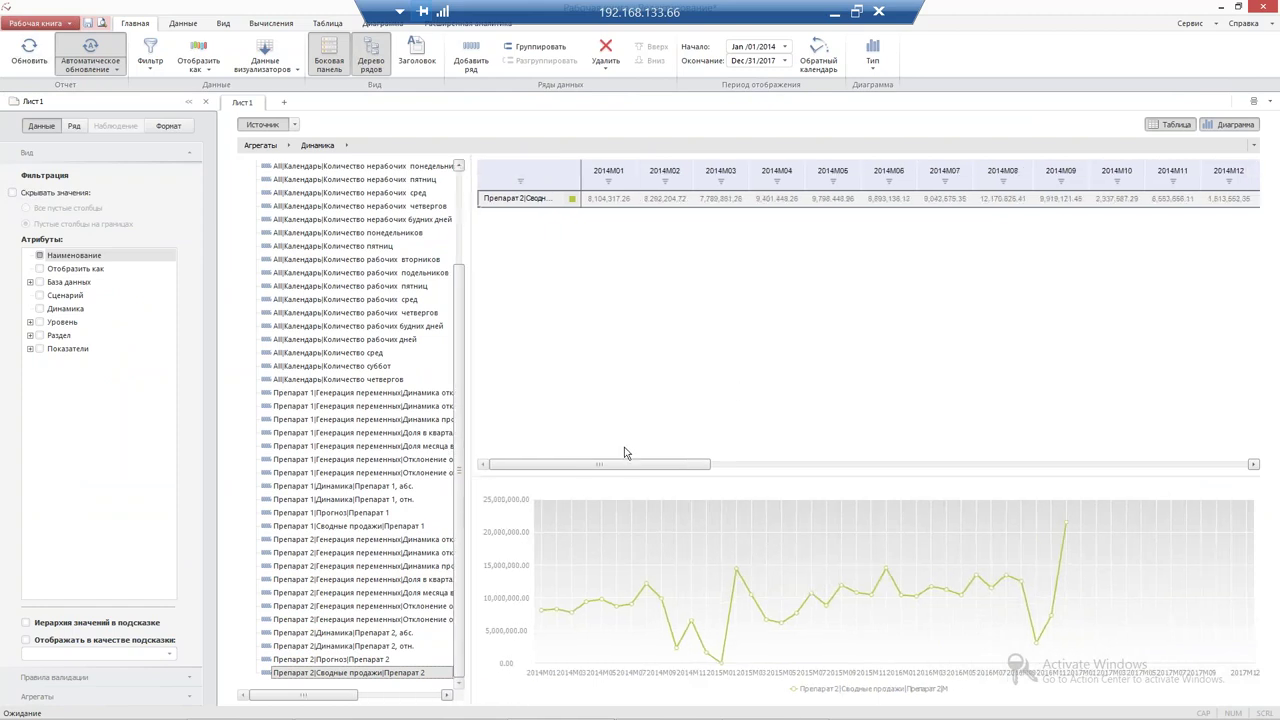
{"action": "left_click_drag", "start_coordinate": [630, 466], "coordinate": [724, 486]}
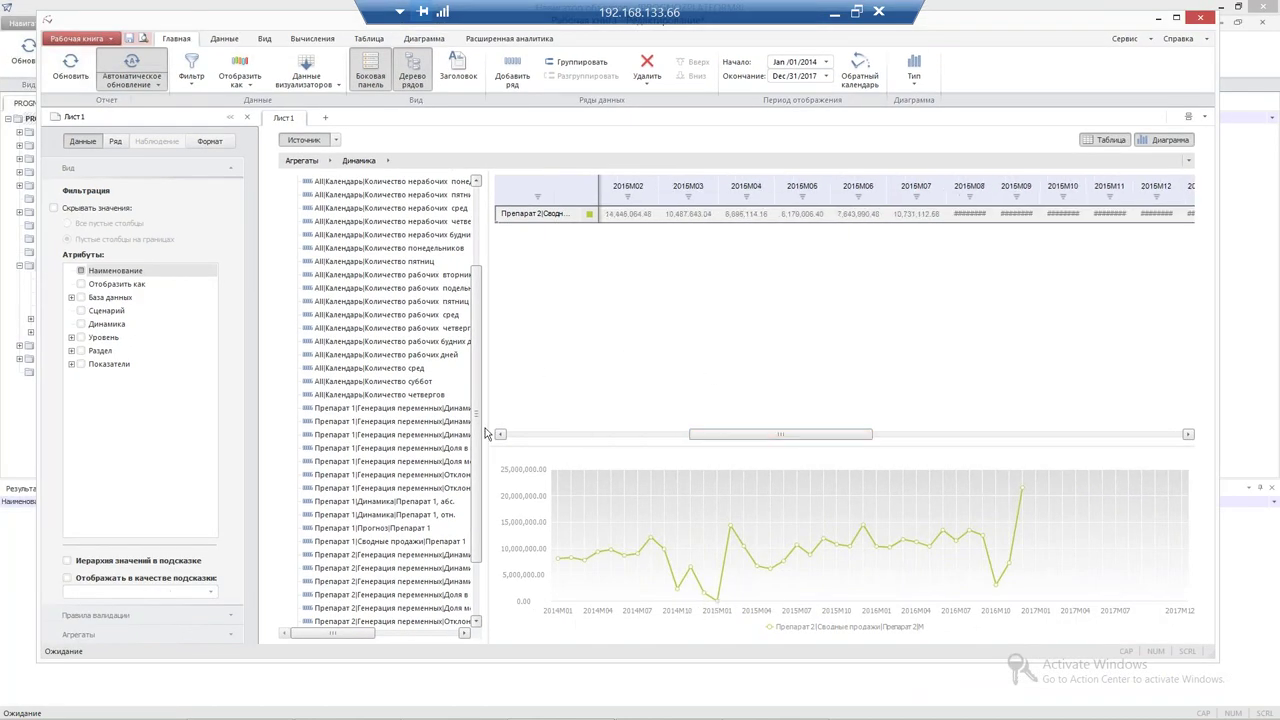
{"action": "scroll", "coordinate": [477, 444], "scroll_direction": "down", "scroll_amount": 2}
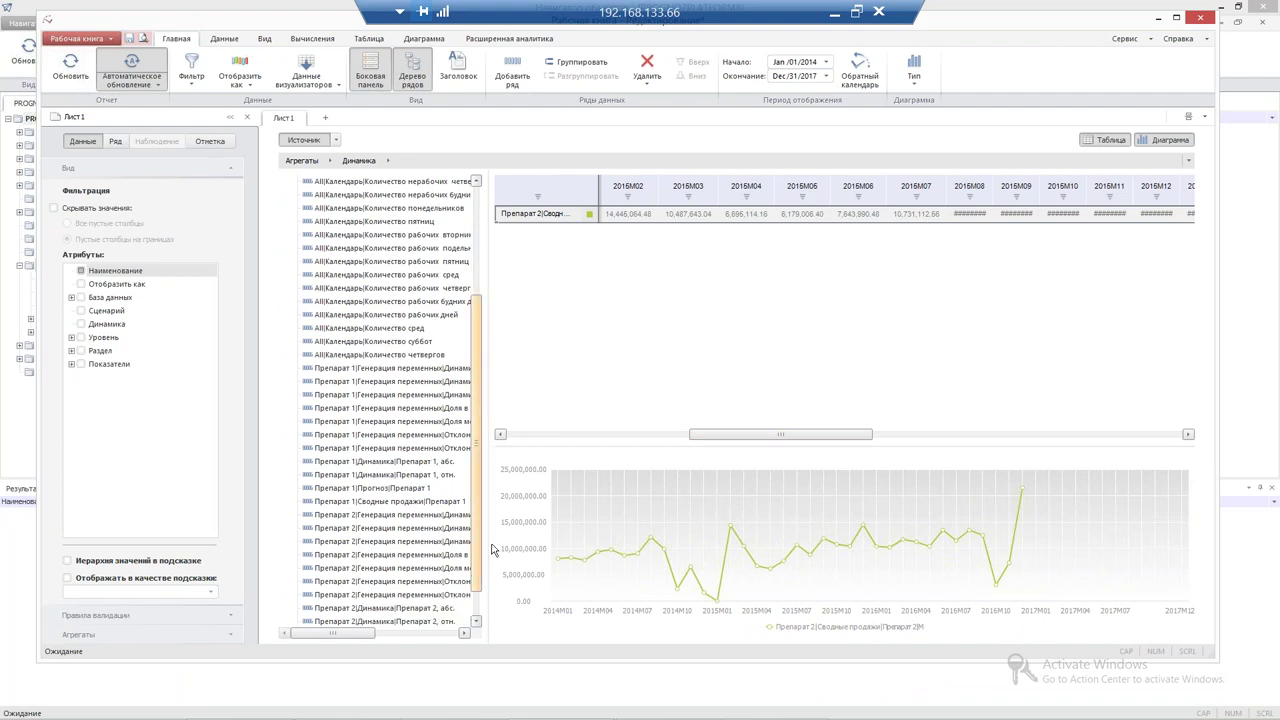
{"action": "left_click_drag", "start_coordinate": [714, 446], "coordinate": [669, 447]}
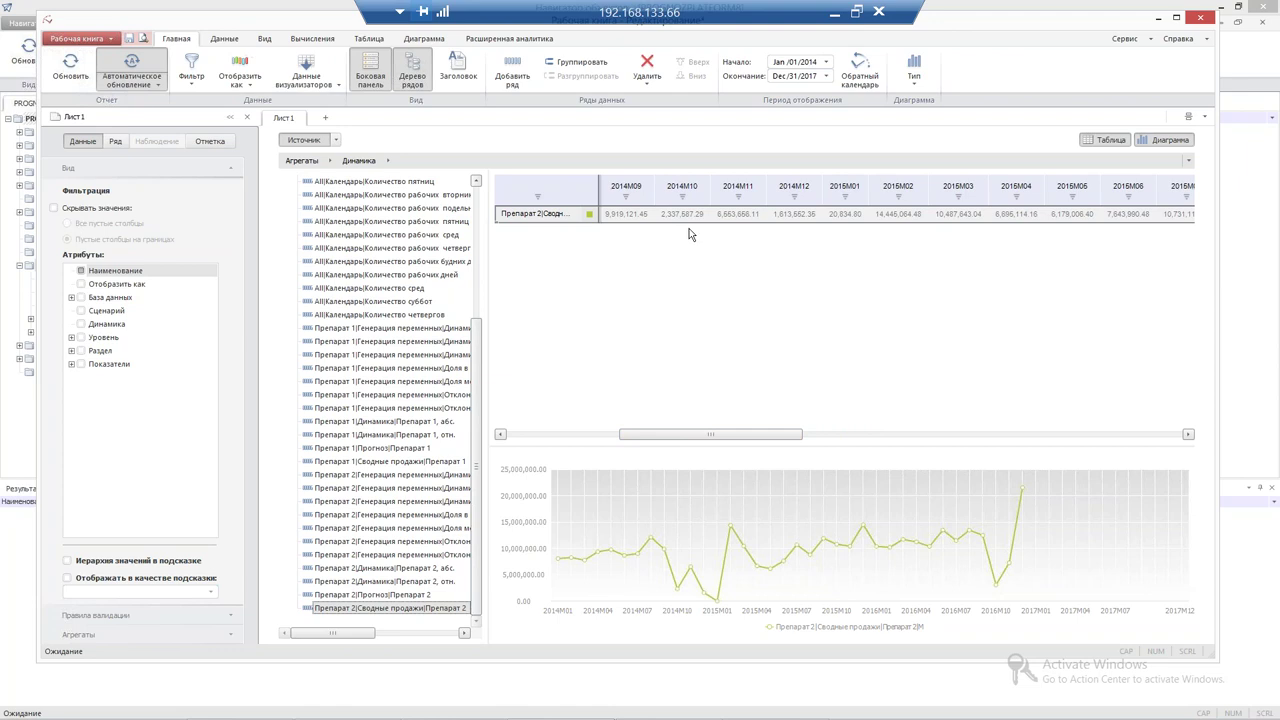
{"action": "left_click", "coordinate": [840, 210]}
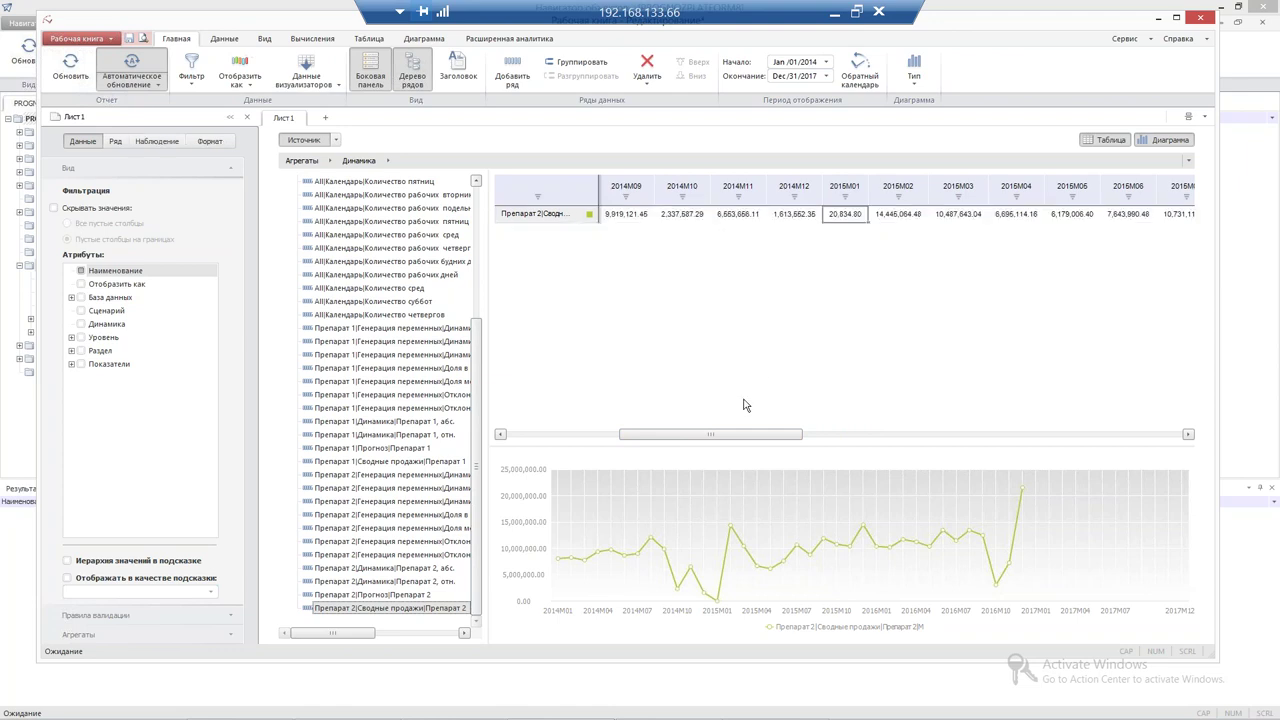
{"action": "left_click_drag", "start_coordinate": [737, 436], "coordinate": [759, 439]}
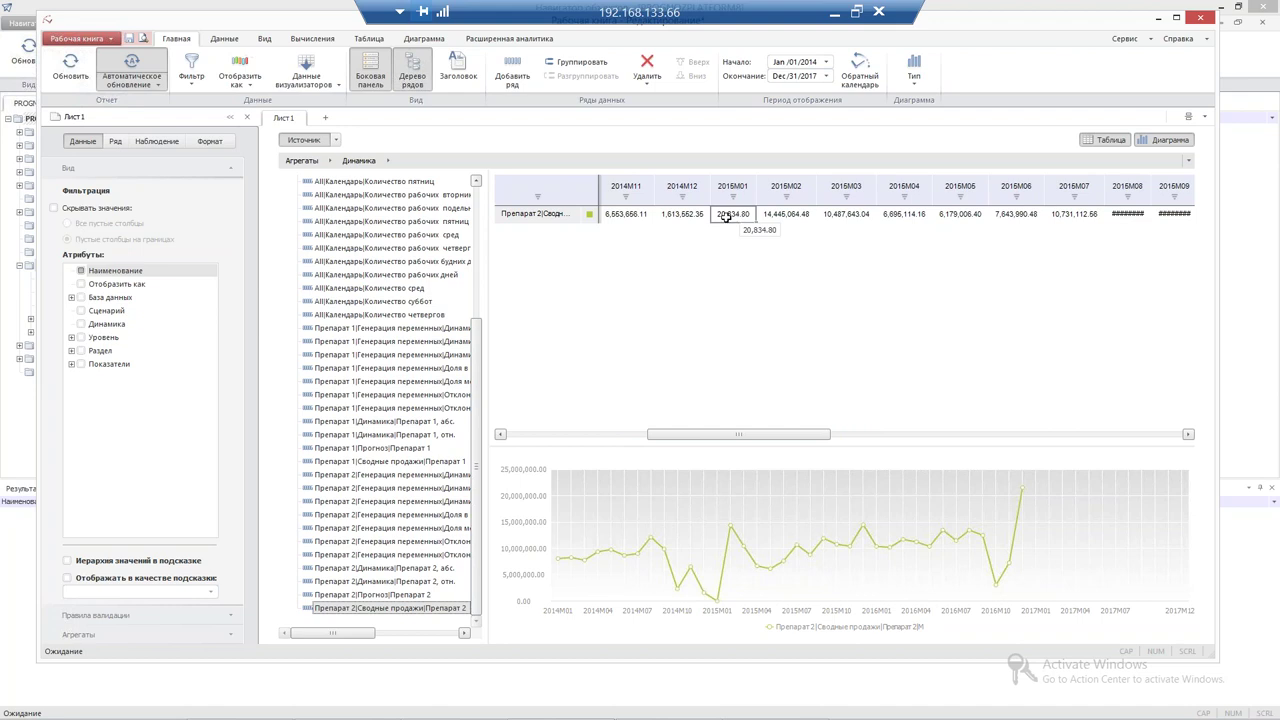
{"action": "double_click", "coordinate": [726, 218]}
{"action": "type", "text": "2,000,000"}
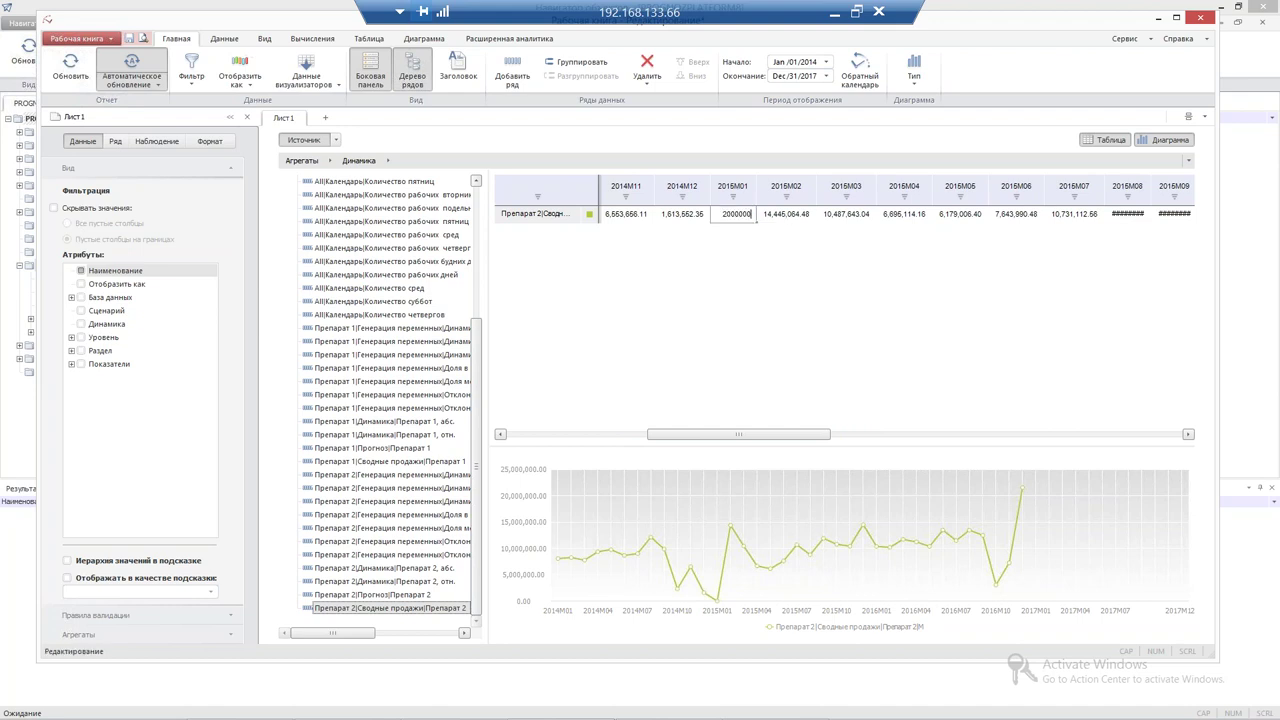
{"action": "key", "text": "Return"}
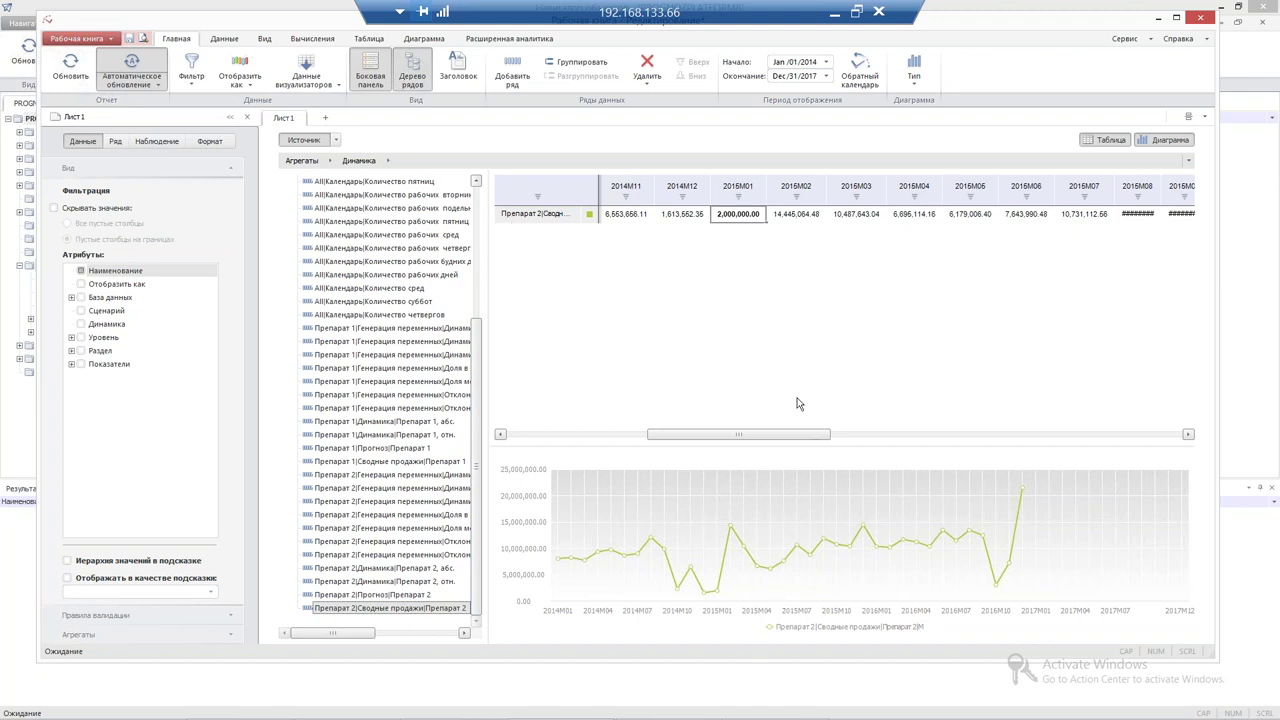
{"action": "right_click", "coordinate": [535, 212]}
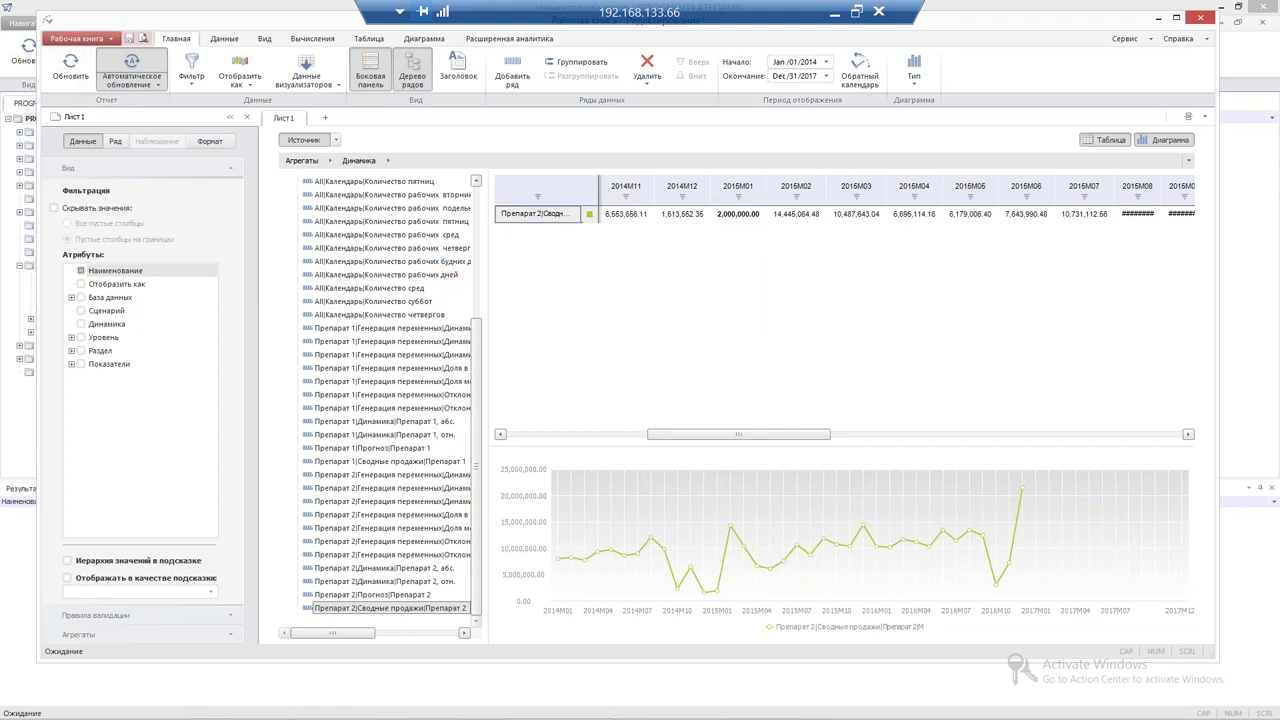
{"action": "left_click", "coordinate": [570, 272]}
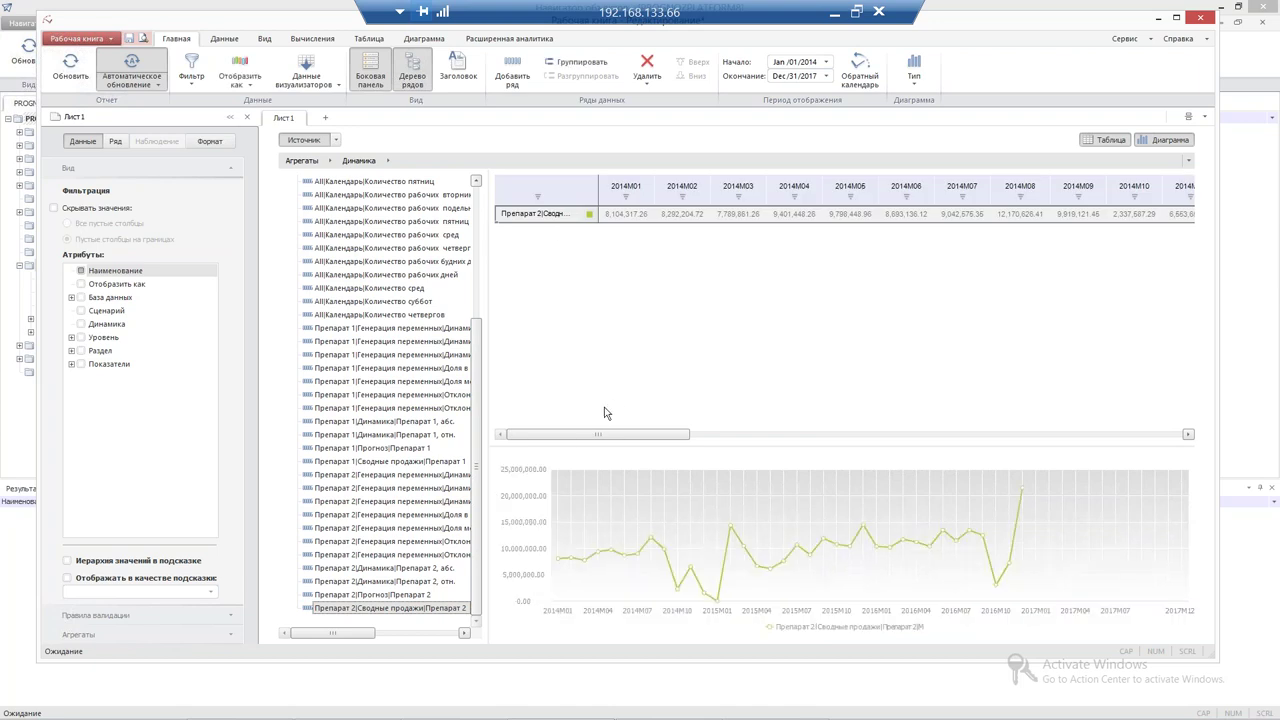
Add a Скользящее среднее smoothing of the sales series with window size 3
{"action": "left_click", "coordinate": [306, 41]}
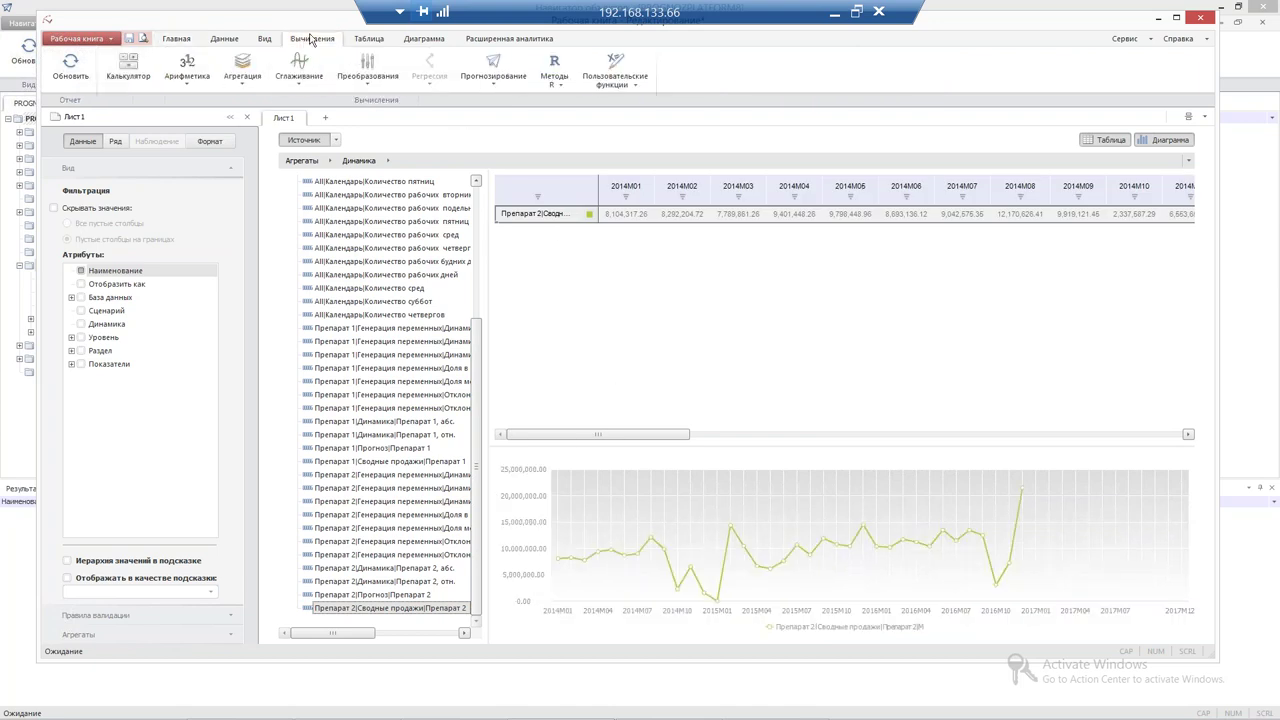
{"action": "left_click", "coordinate": [298, 86]}
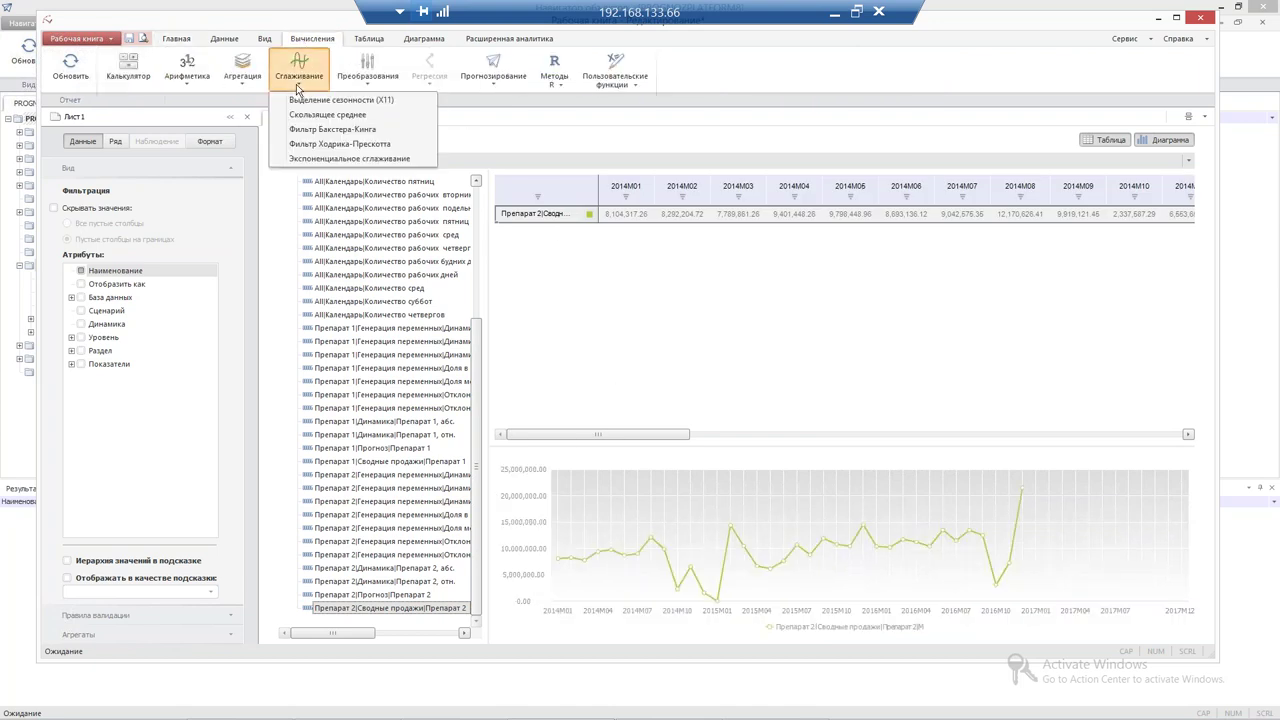
{"action": "left_click", "coordinate": [369, 116]}
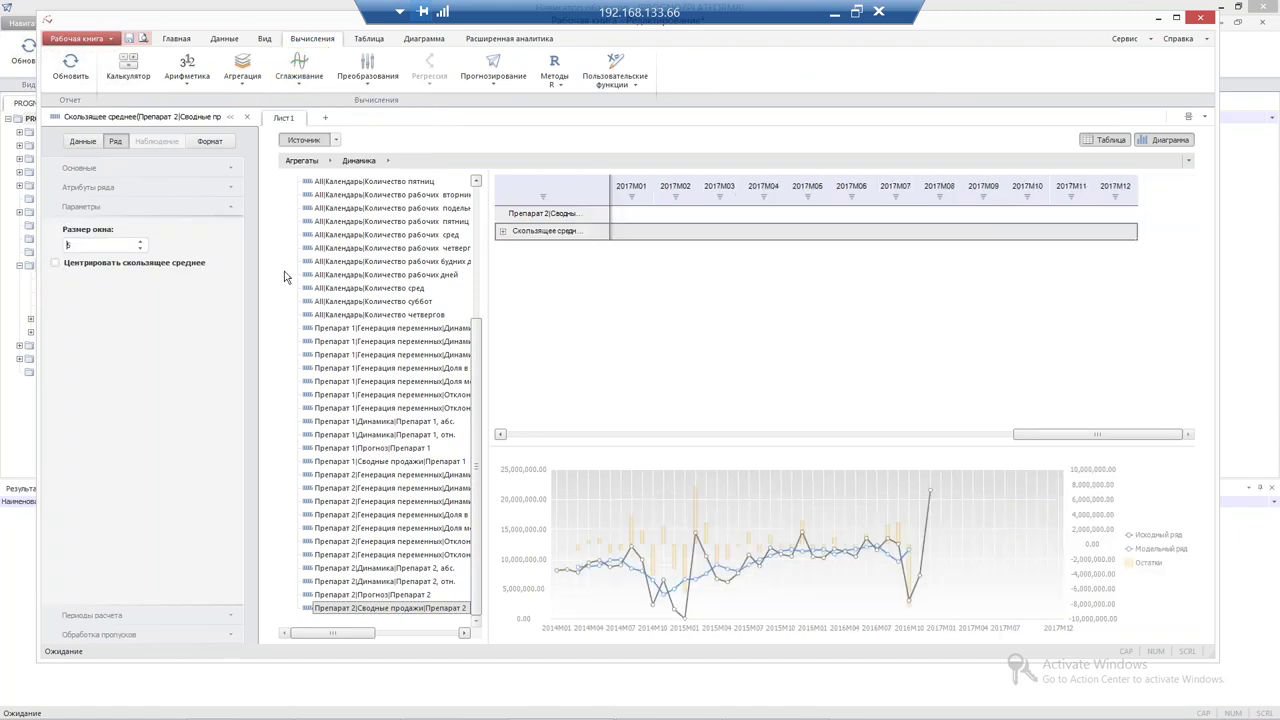
{"action": "left_click", "coordinate": [140, 243]}
{"action": "left_click", "coordinate": [140, 246]}
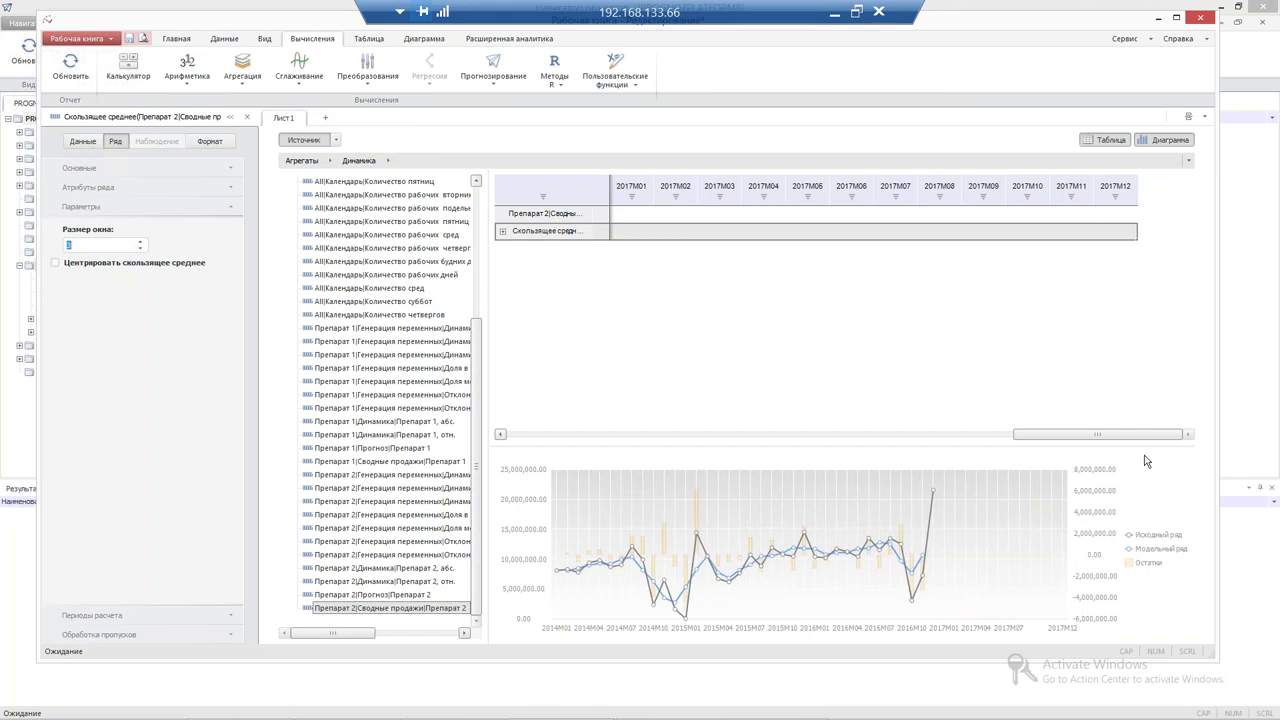
Bring up the Преобразования list showing the Методы заполнения пропусков options
{"action": "left_click_drag", "start_coordinate": [1129, 443], "coordinate": [692, 470]}
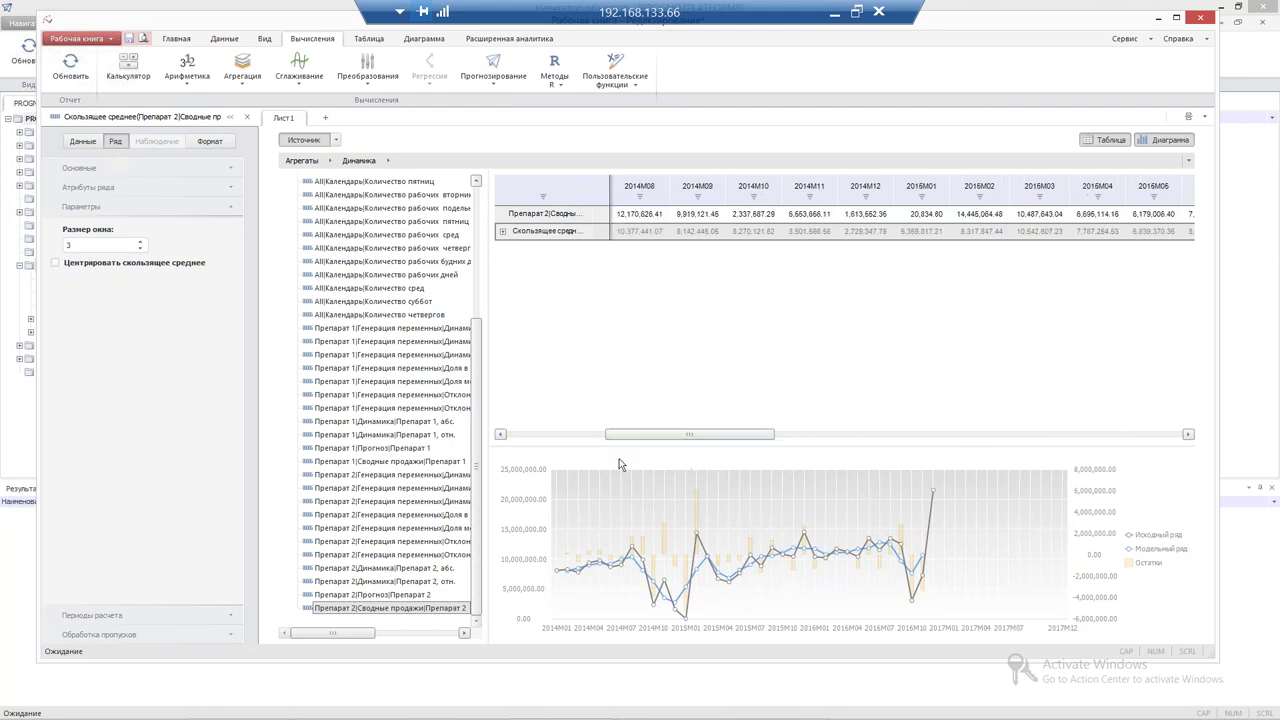
{"action": "left_click", "coordinate": [358, 89]}
{"action": "mouse_move", "coordinate": [400, 146]}
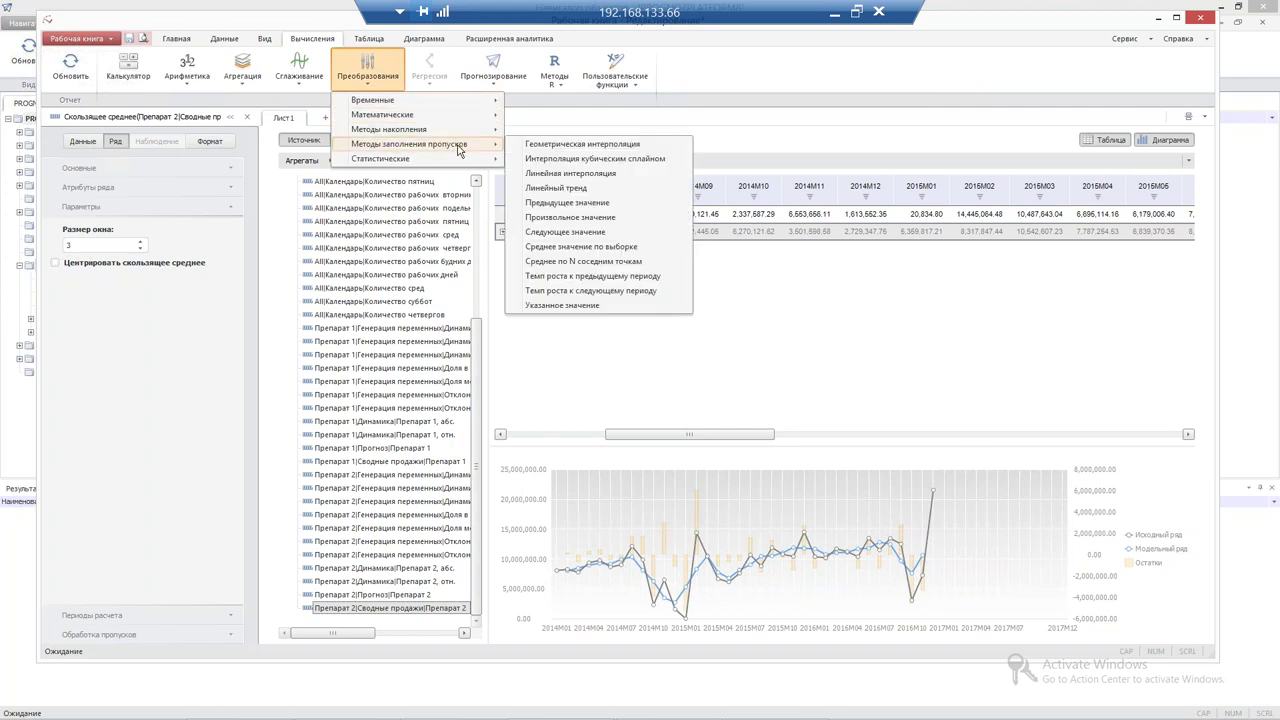
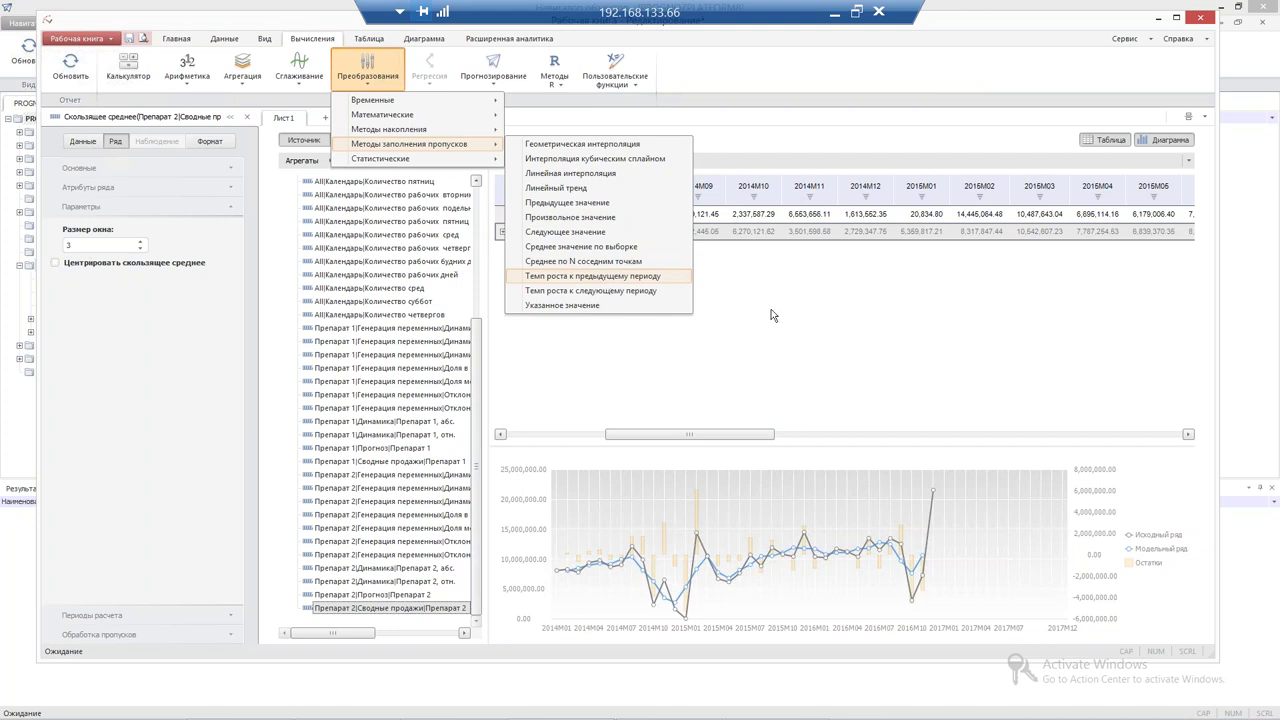
Add a Линейный тренд forecast with Сезонный эффект period 12, then select the moving-average row
{"action": "left_click", "coordinate": [795, 276]}
{"action": "left_click", "coordinate": [594, 437]}
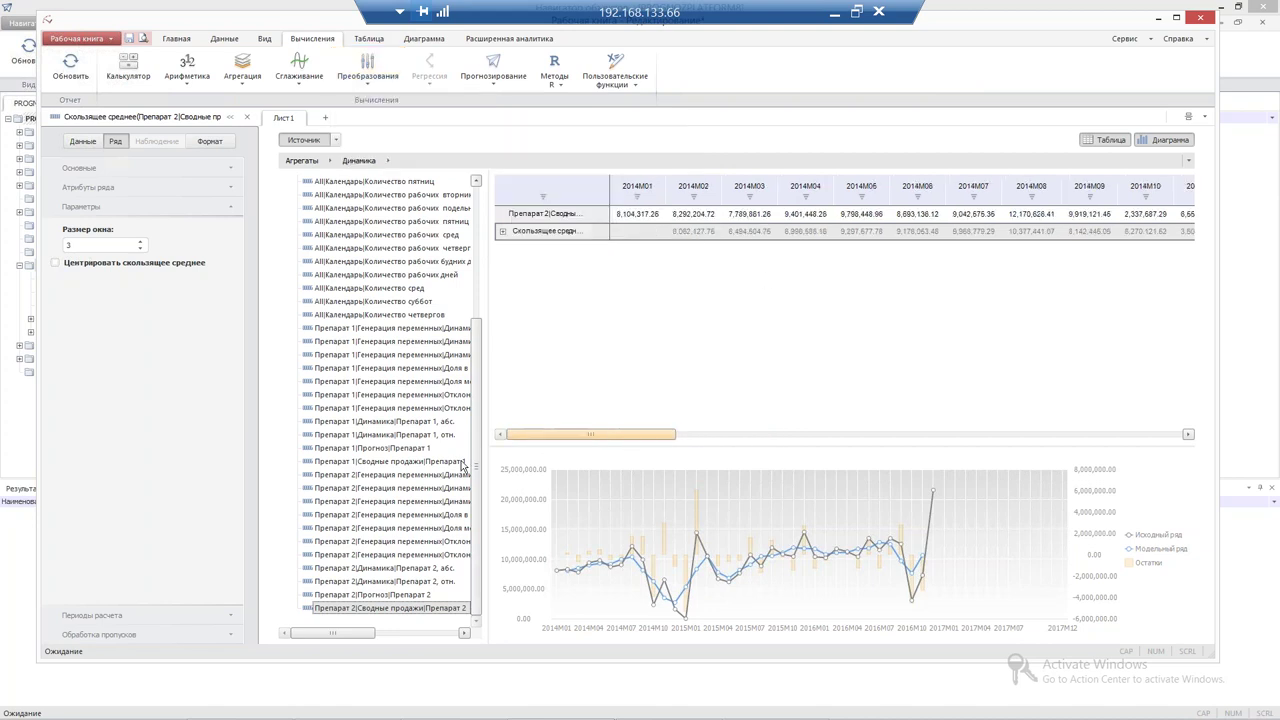
{"action": "left_click_drag", "start_coordinate": [604, 434], "coordinate": [349, 139]}
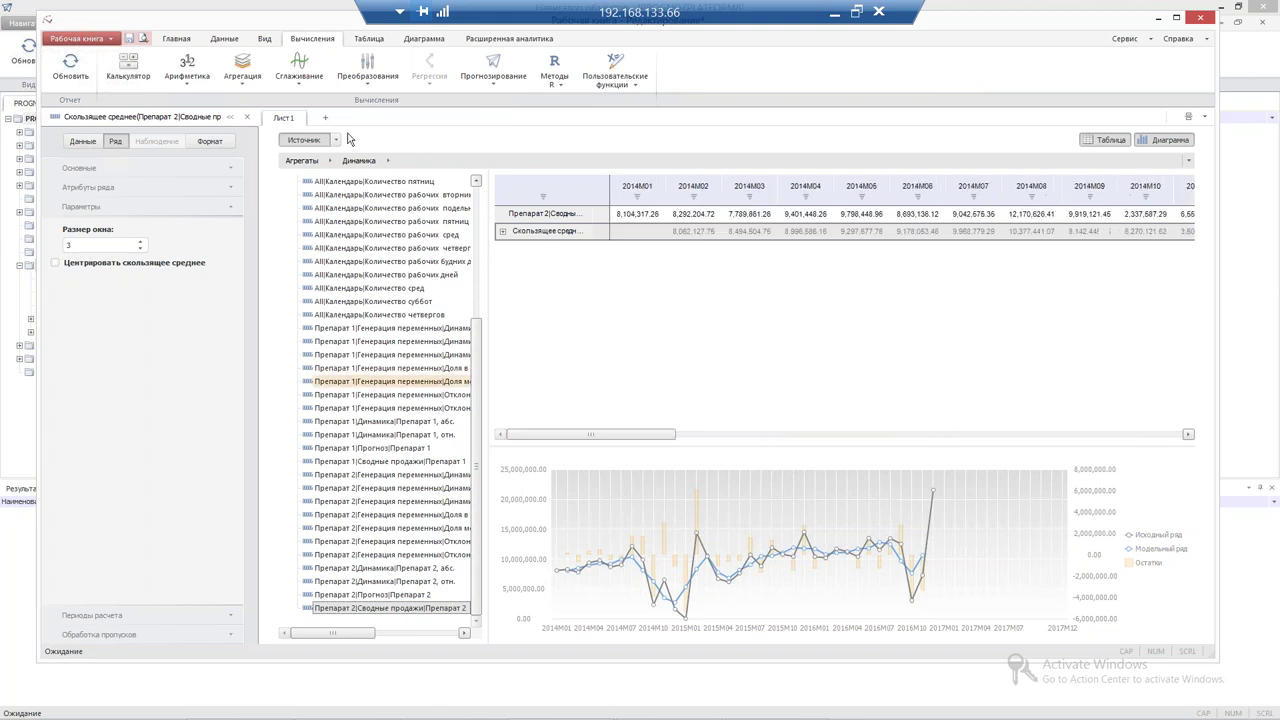
{"action": "left_click", "coordinate": [494, 76]}
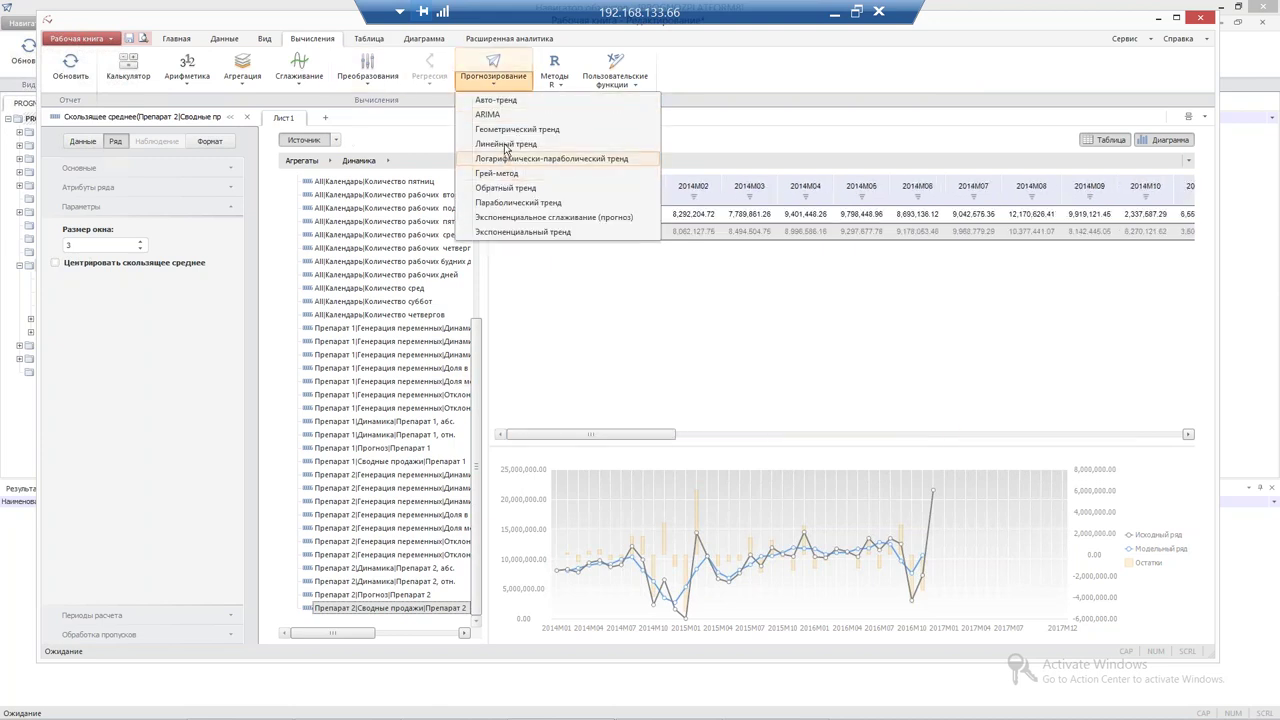
{"action": "left_click", "coordinate": [506, 143]}
{"action": "left_click", "coordinate": [54, 231]}
{"action": "type", "text": "12"}
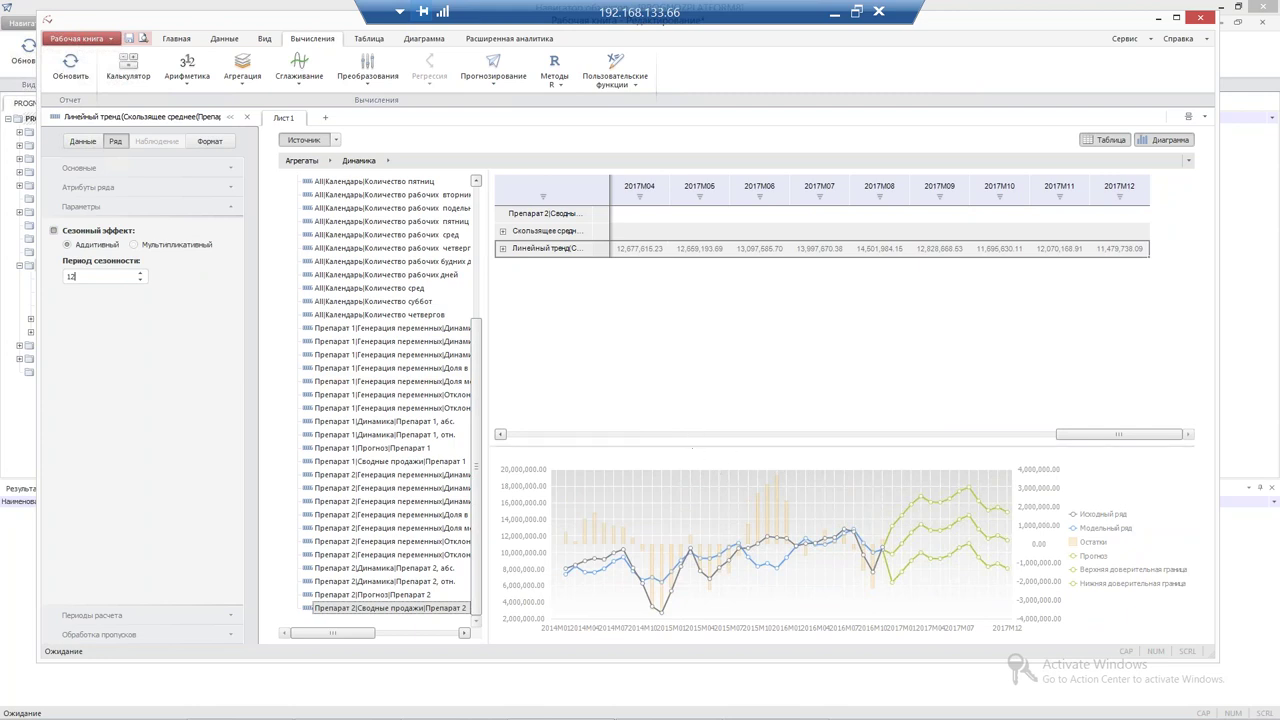
{"action": "left_click_drag", "start_coordinate": [694, 446], "coordinate": [725, 400]}
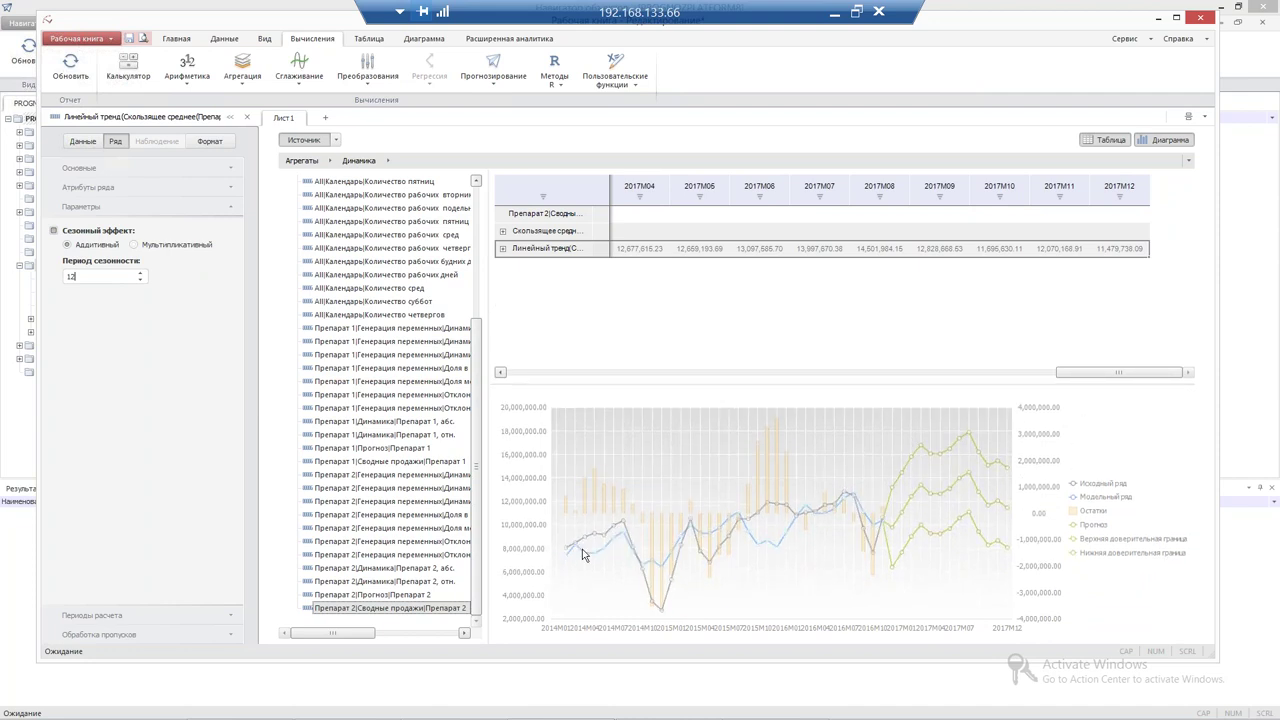
{"action": "left_click", "coordinate": [516, 230]}
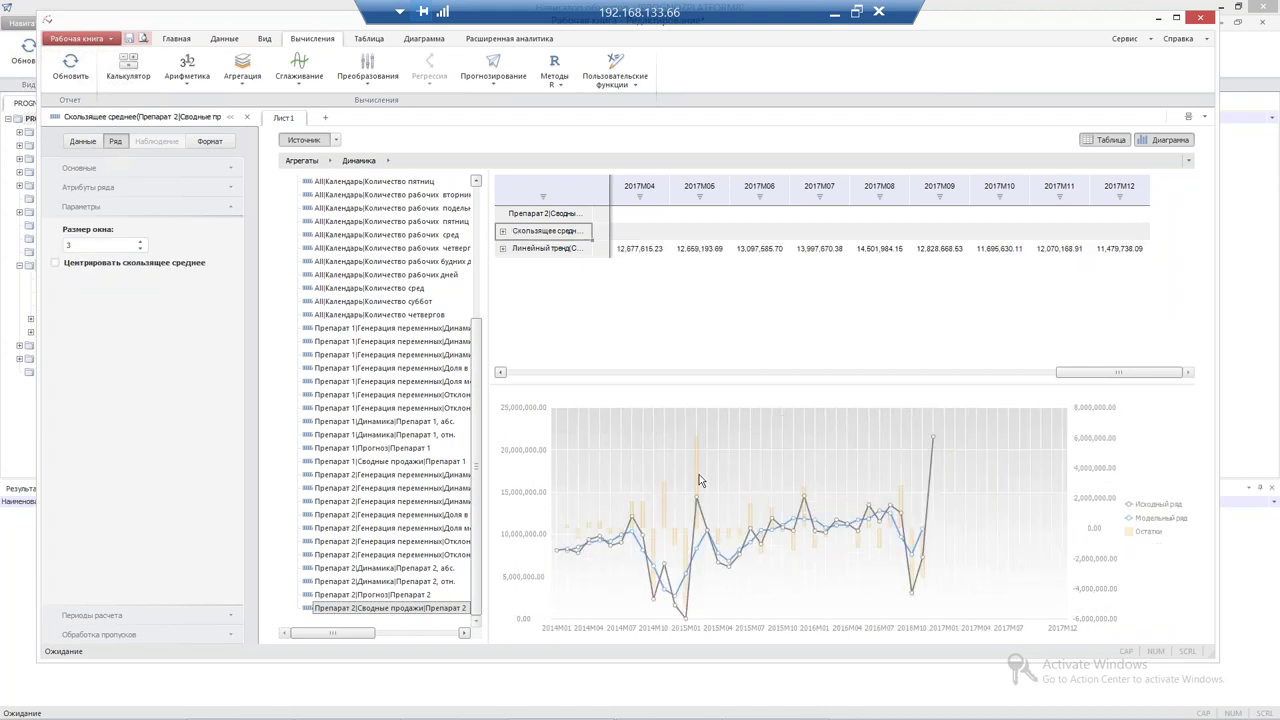
Autofit the 2016M09 column to show its values, then scroll back to 2014M01
{"action": "left_click_drag", "start_coordinate": [1068, 382], "coordinate": [540, 384]}
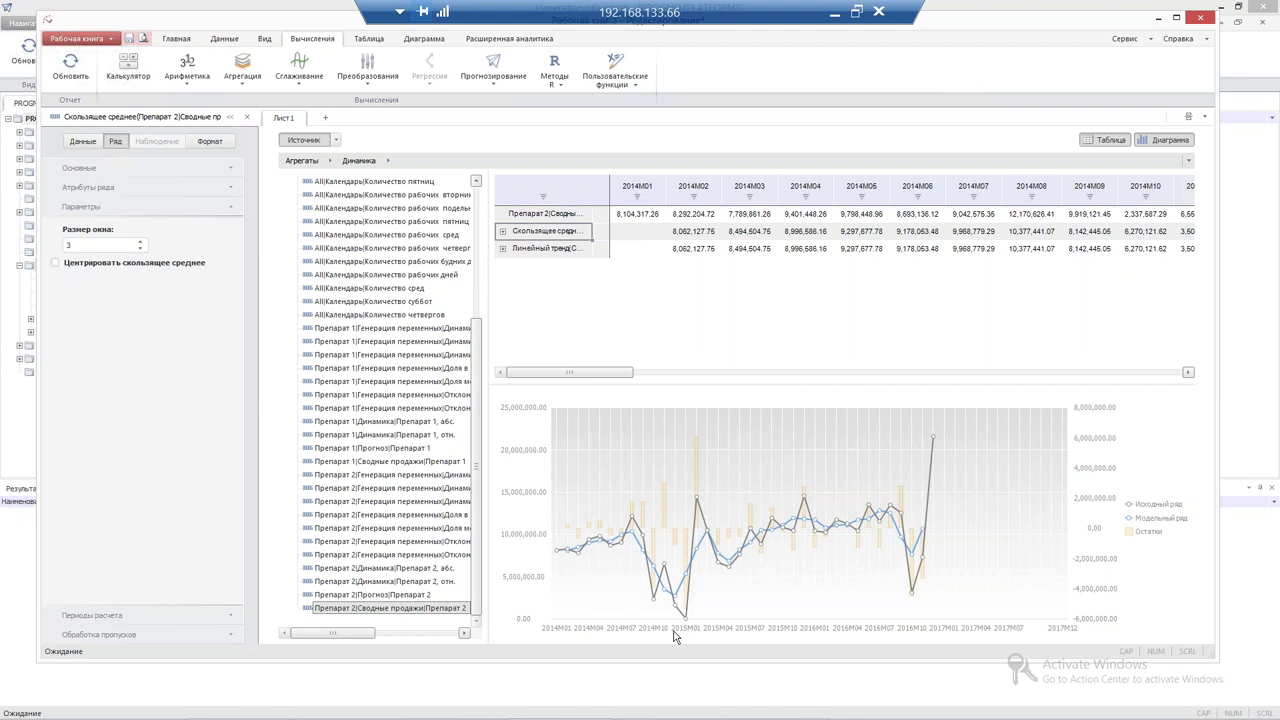
{"action": "mouse_move", "coordinate": [689, 622]}
{"action": "mouse_move", "coordinate": [698, 498]}
{"action": "left_click_drag", "start_coordinate": [619, 372], "coordinate": [510, 383]}
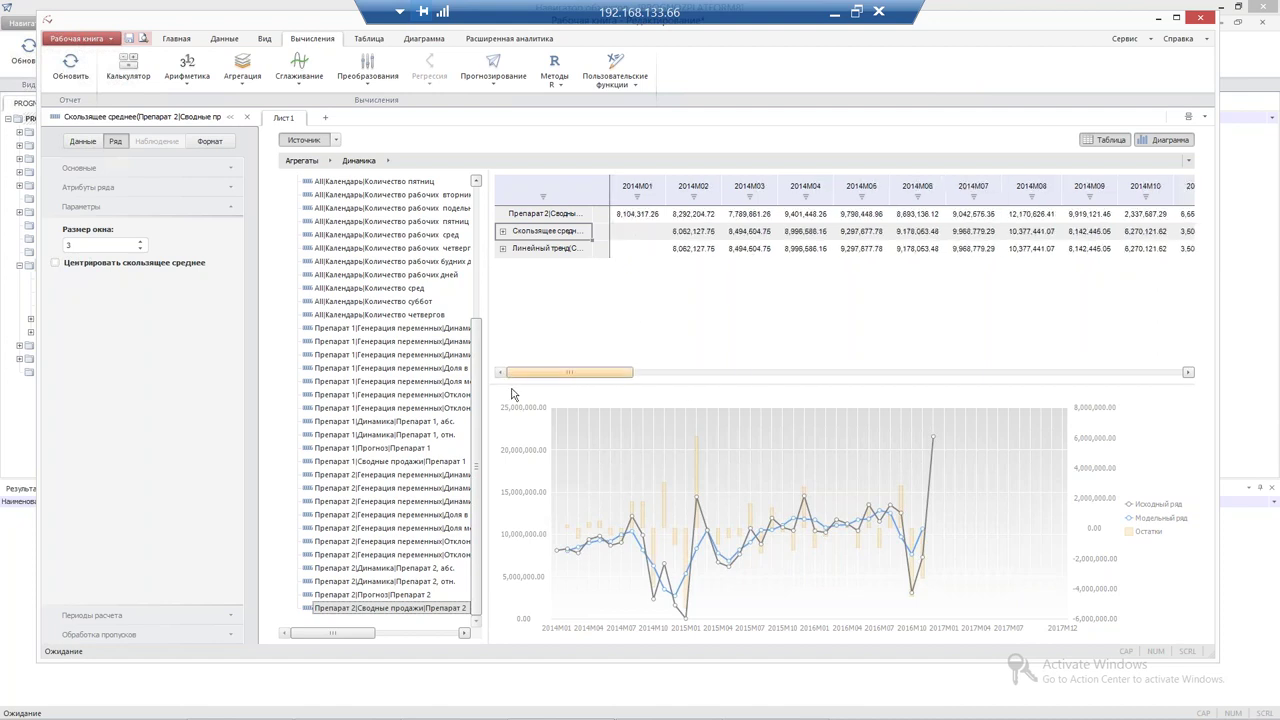
{"action": "left_click", "coordinate": [819, 370]}
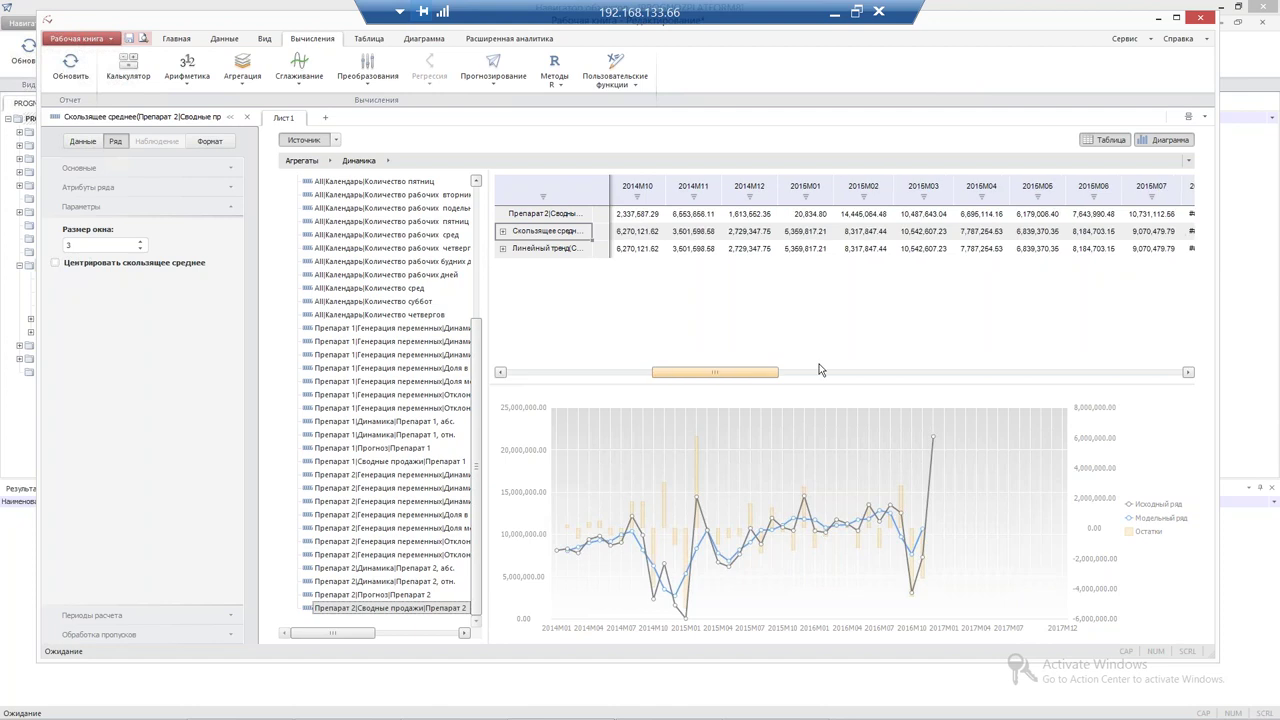
{"action": "left_click", "coordinate": [819, 370]}
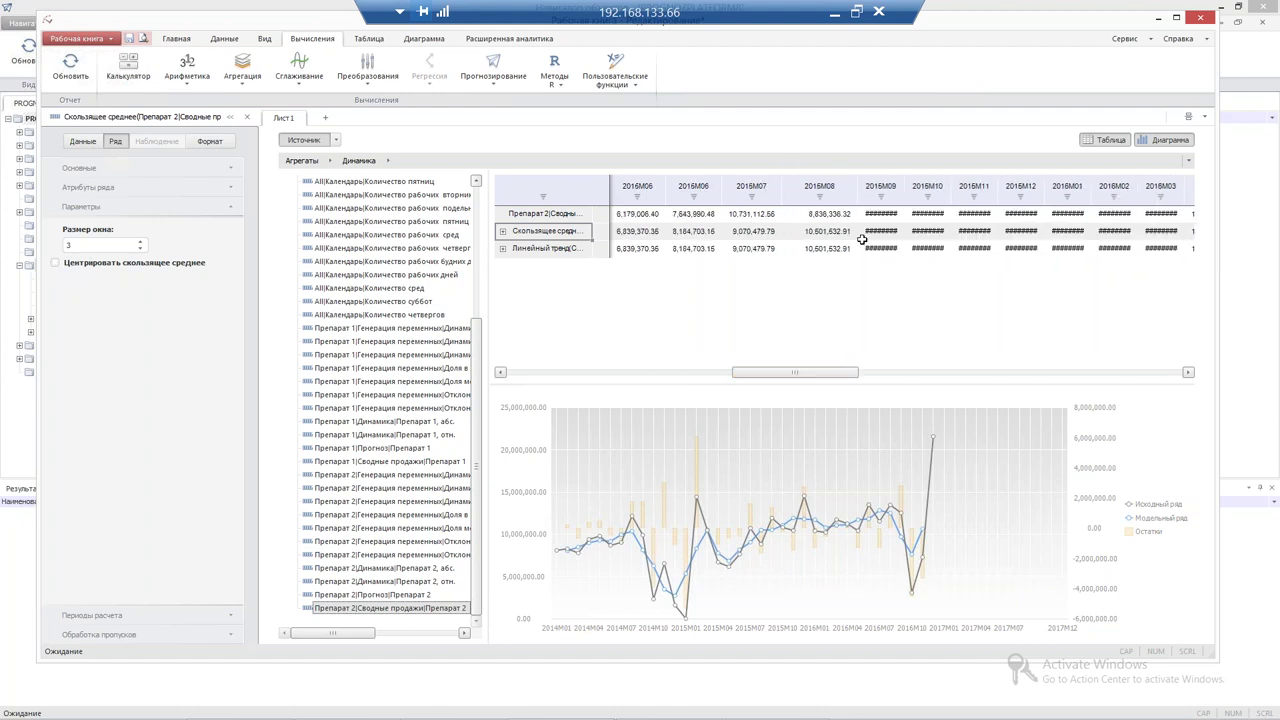
{"action": "double_click", "coordinate": [905, 192]}
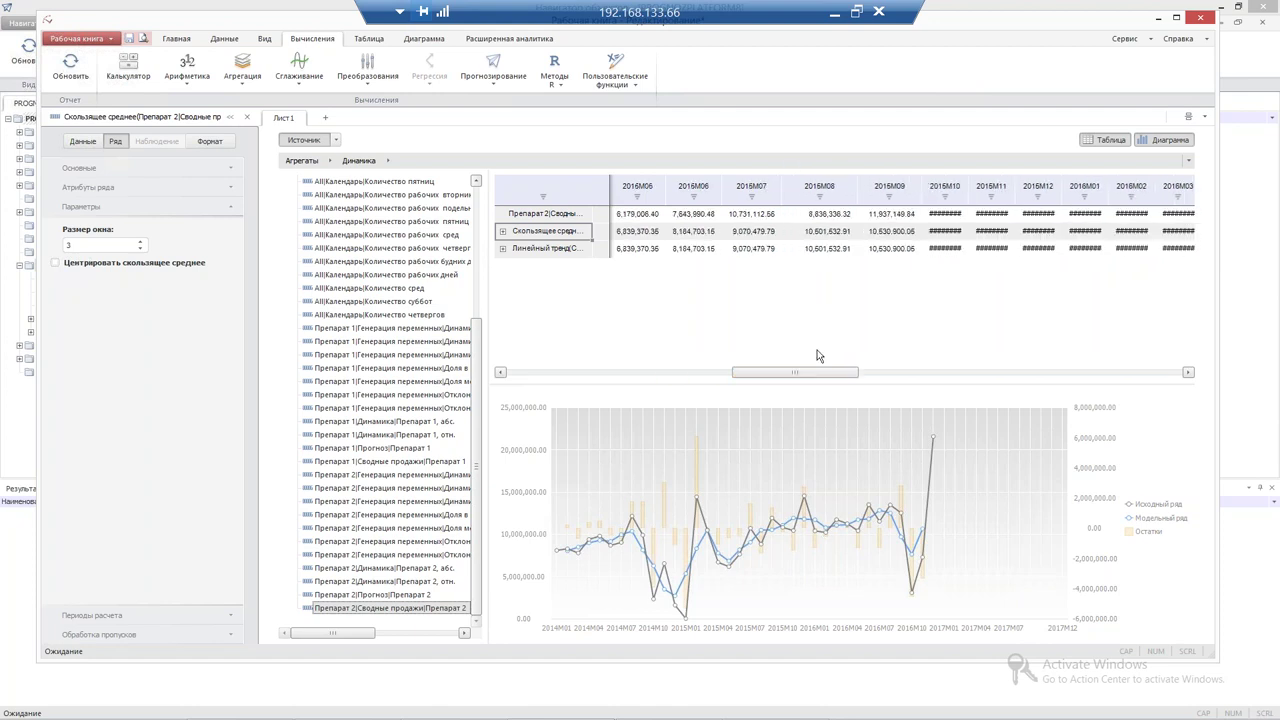
{"action": "left_click_drag", "start_coordinate": [757, 383], "coordinate": [556, 332]}
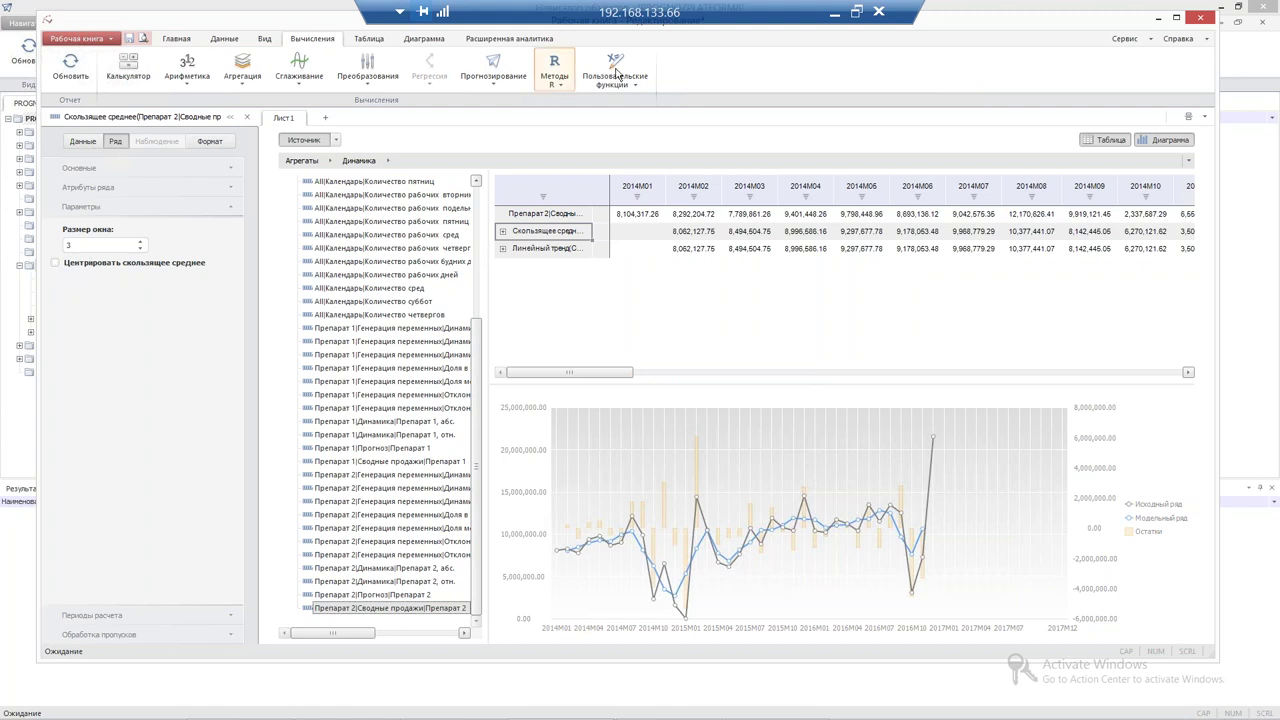
{"action": "left_click", "coordinate": [566, 88]}
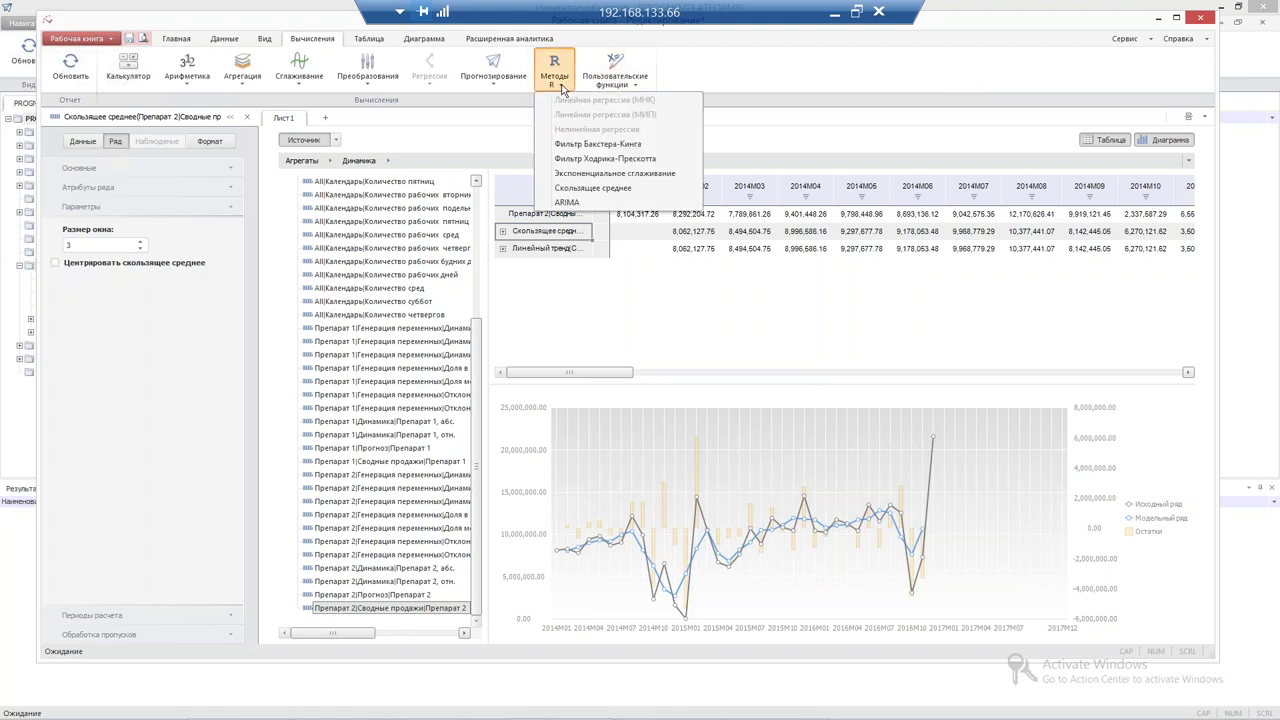
{"action": "left_click", "coordinate": [623, 86]}
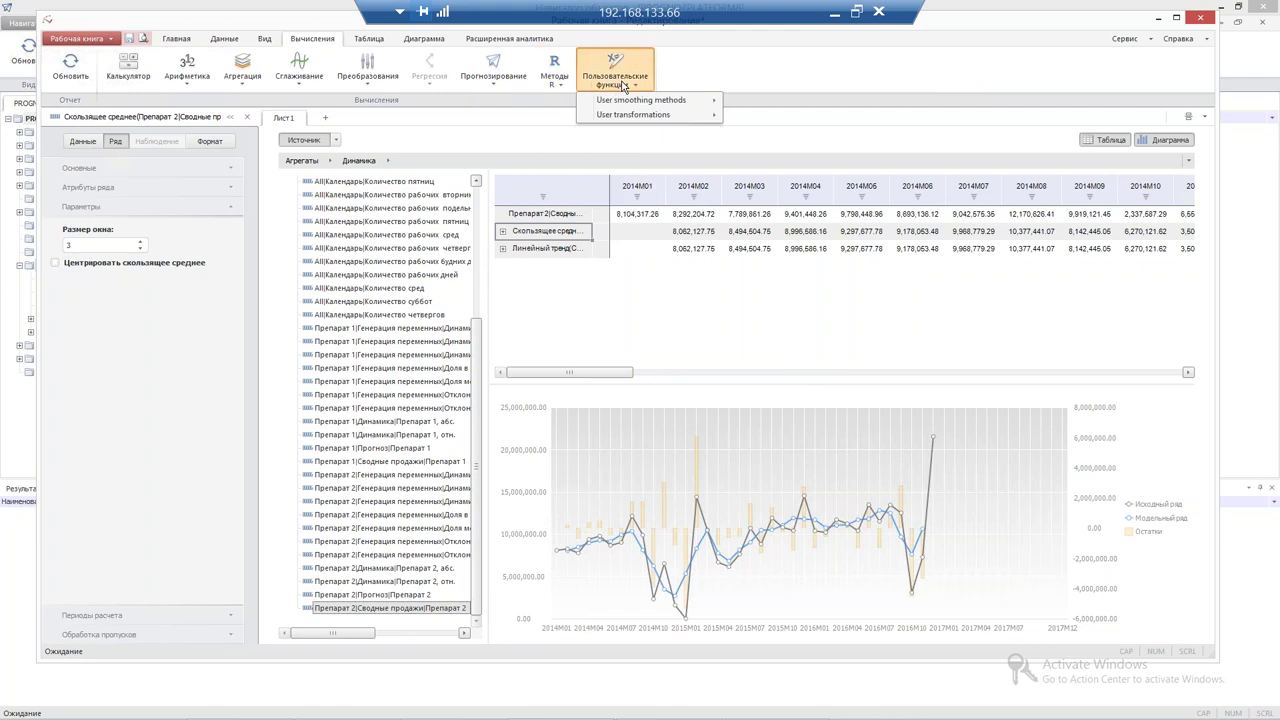
{"action": "left_click", "coordinate": [553, 90]}
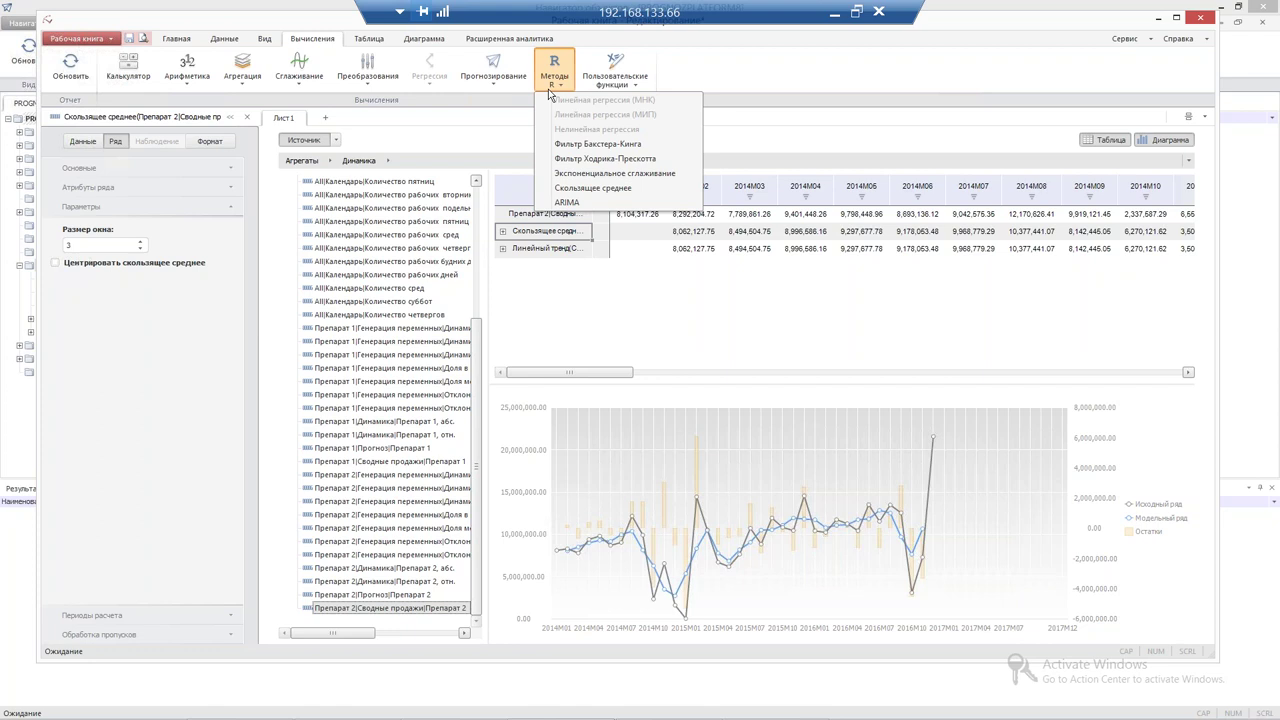
{"action": "left_click", "coordinate": [615, 78]}
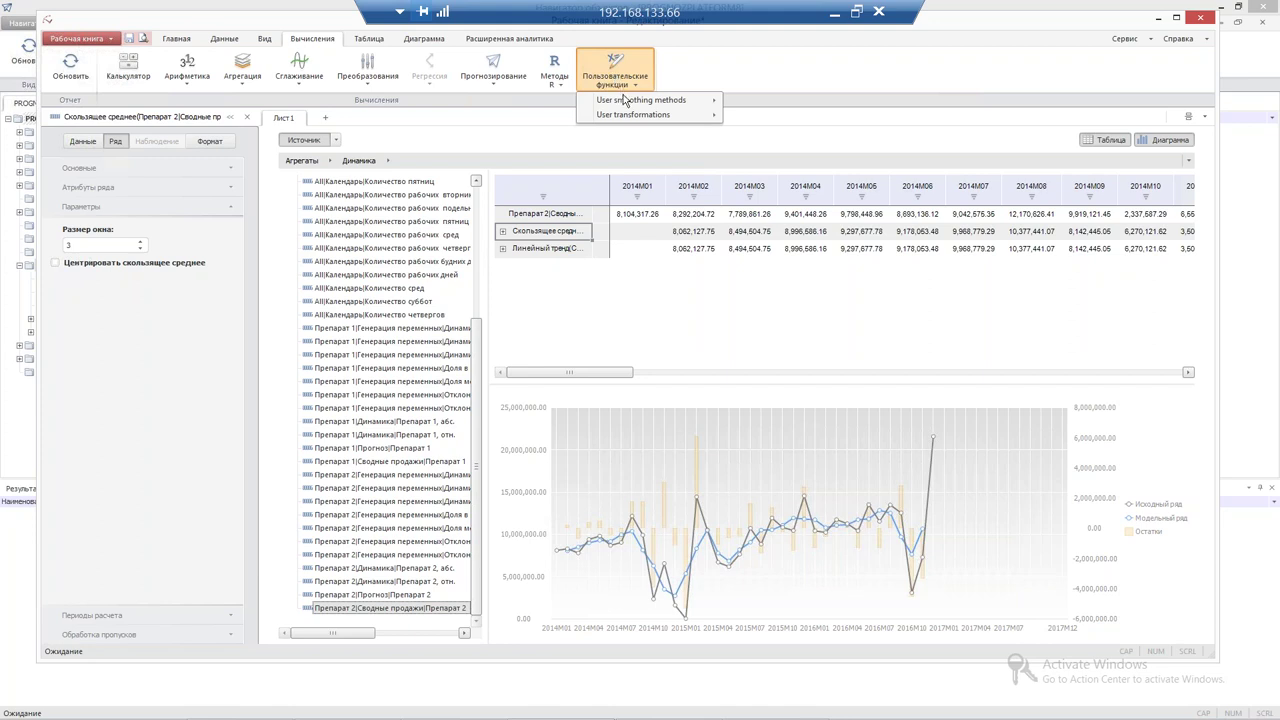
{"action": "mouse_move", "coordinate": [621, 106]}
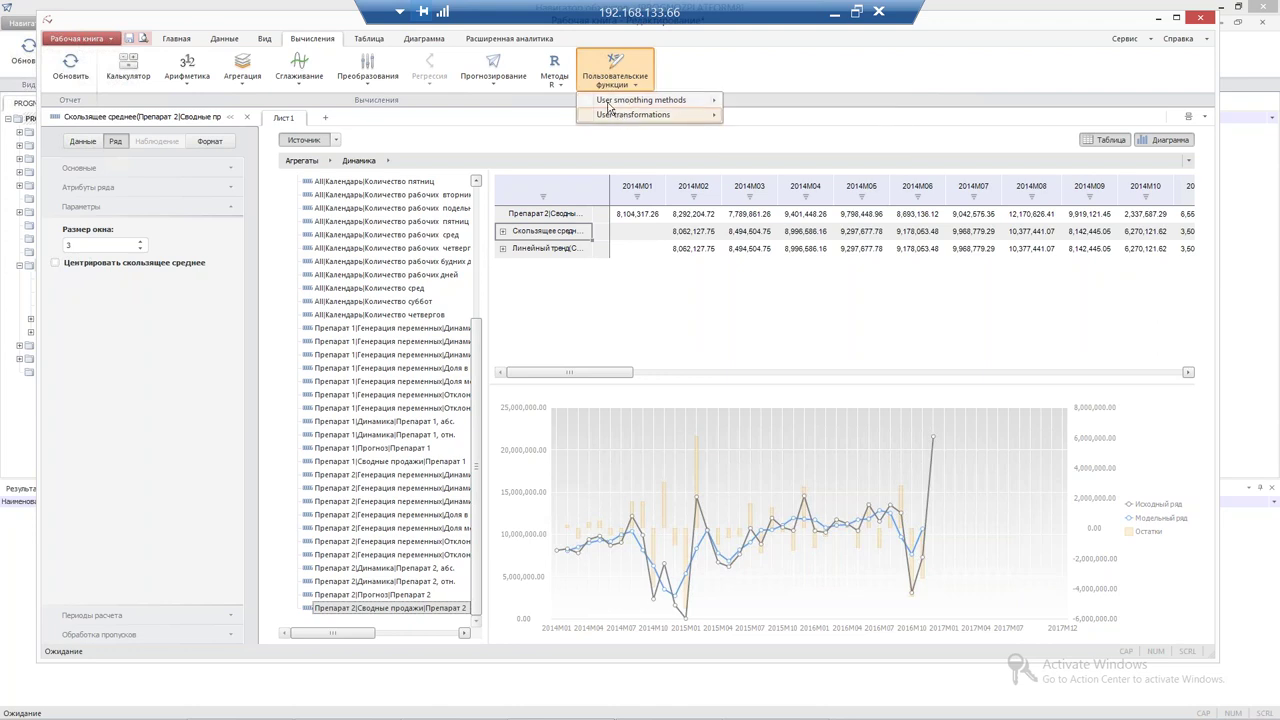
{"action": "left_click", "coordinate": [810, 68]}
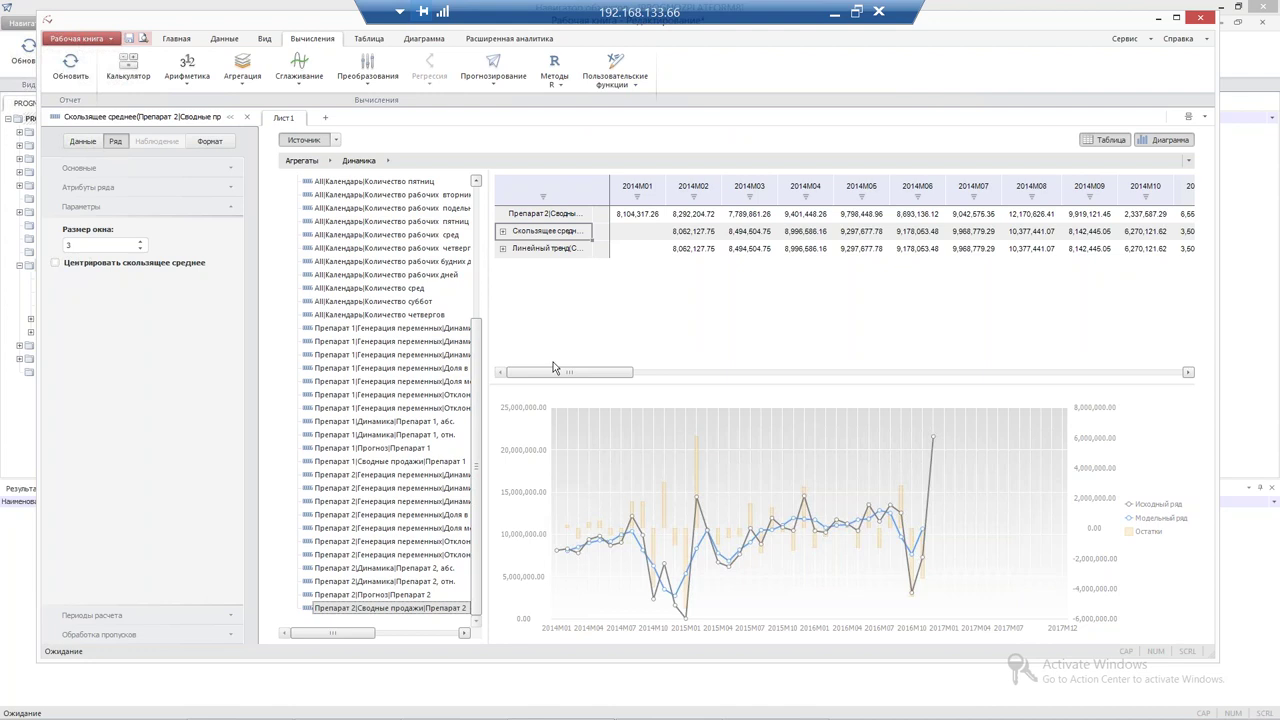
{"action": "left_click_drag", "start_coordinate": [620, 373], "coordinate": [560, 370]}
Close the workbook, saving its changes
{"action": "left_click", "coordinate": [1202, 24]}
{"action": "left_click", "coordinate": [652, 364]}
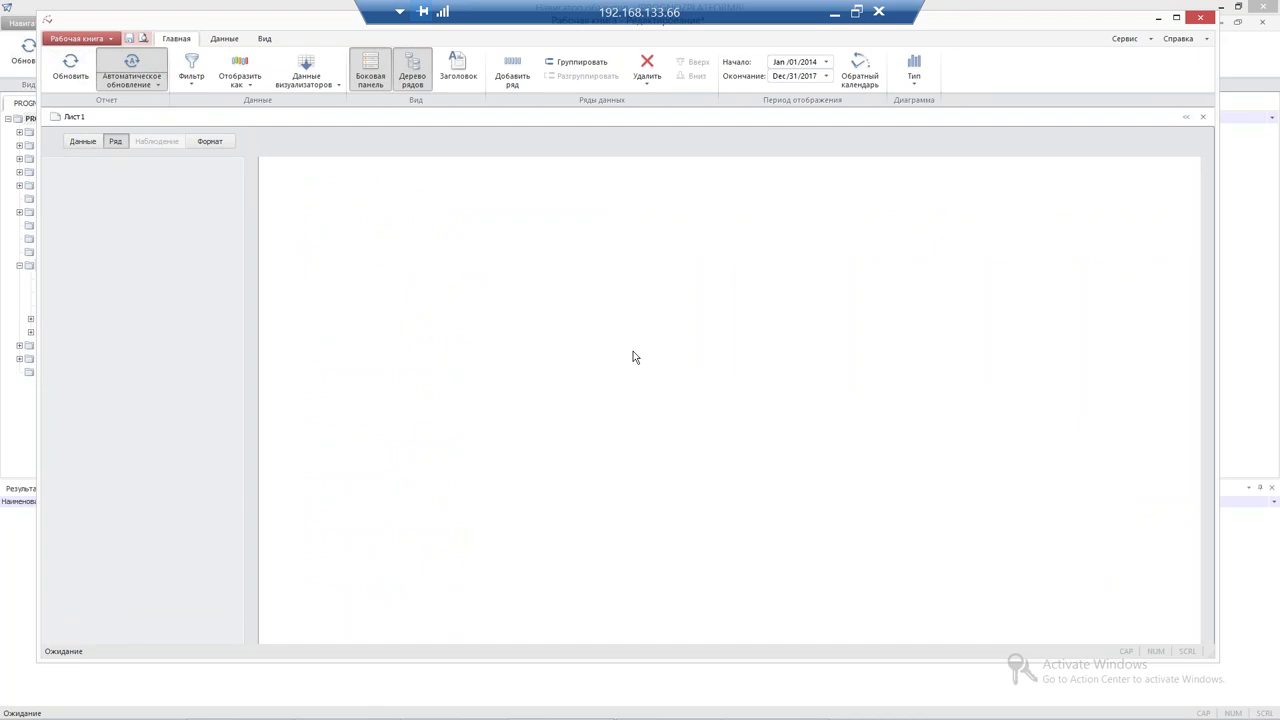
{"action": "left_click", "coordinate": [426, 285]}
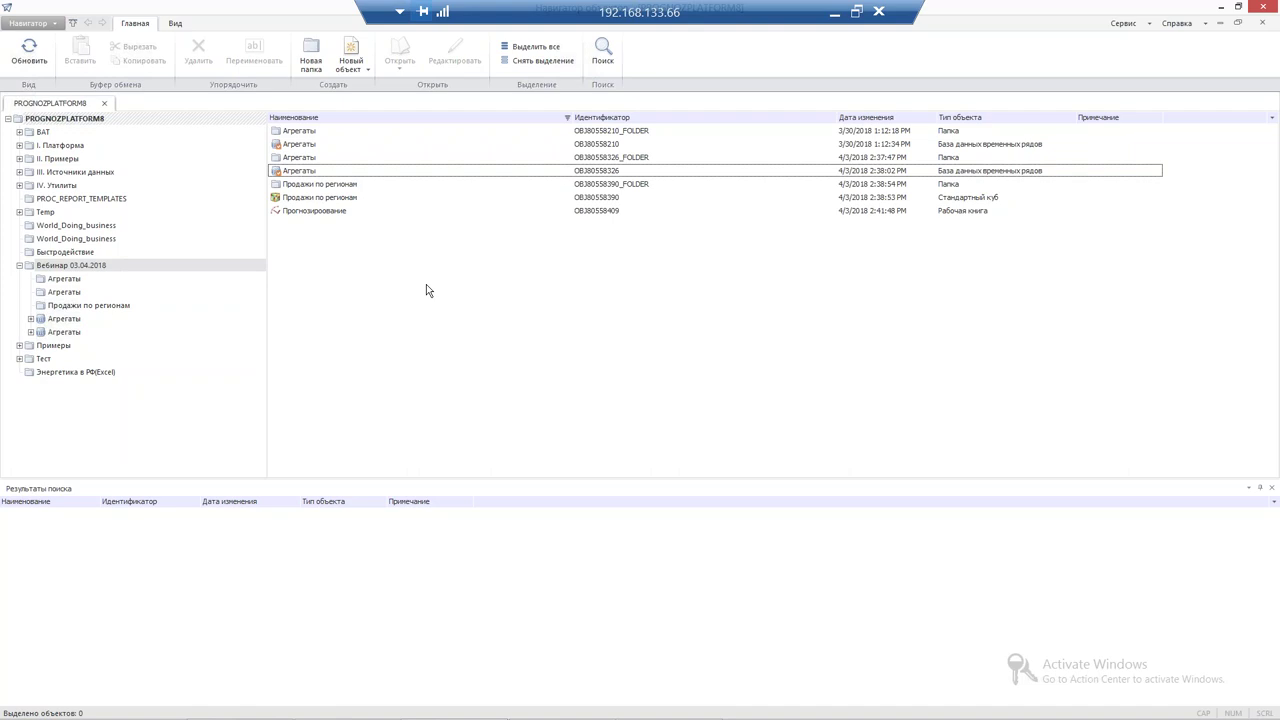
Create a task container named 'Задача оповещения' in the object list
{"action": "right_click", "coordinate": [297, 270]}
{"action": "mouse_move", "coordinate": [386, 309]}
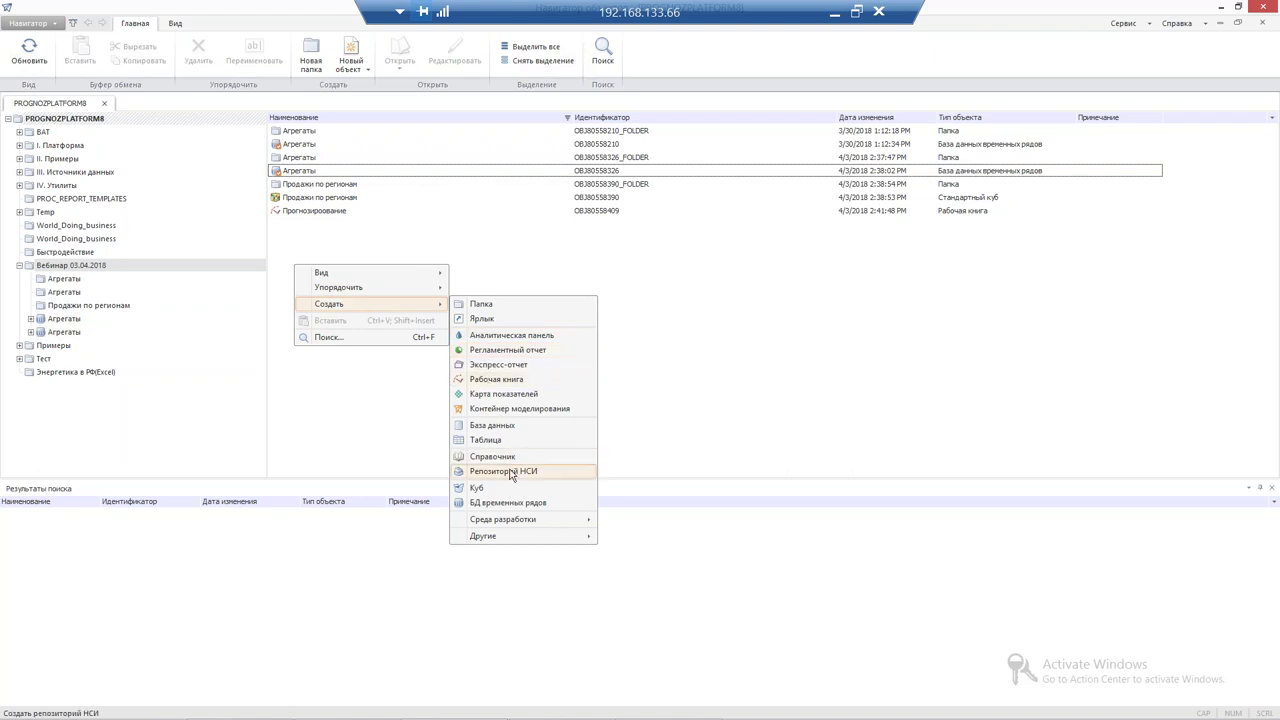
{"action": "left_click", "coordinate": [322, 256]}
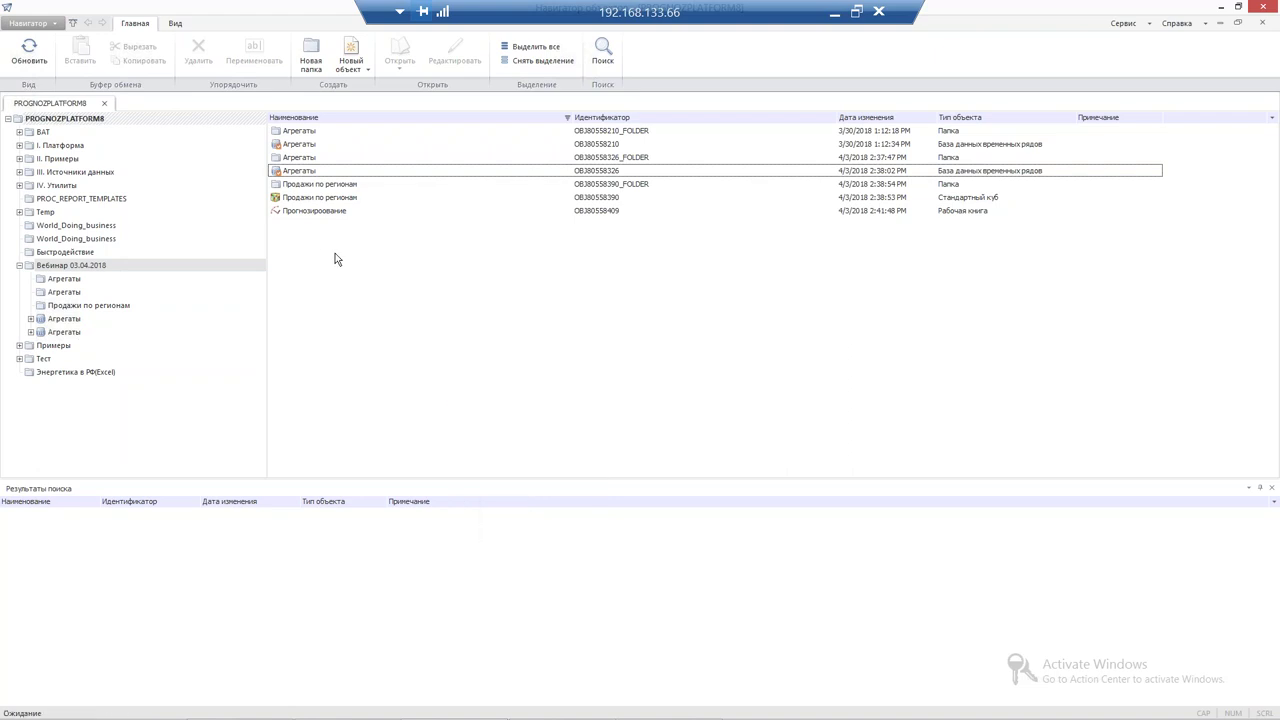
{"action": "right_click", "coordinate": [319, 266]}
{"action": "mouse_move", "coordinate": [398, 306]}
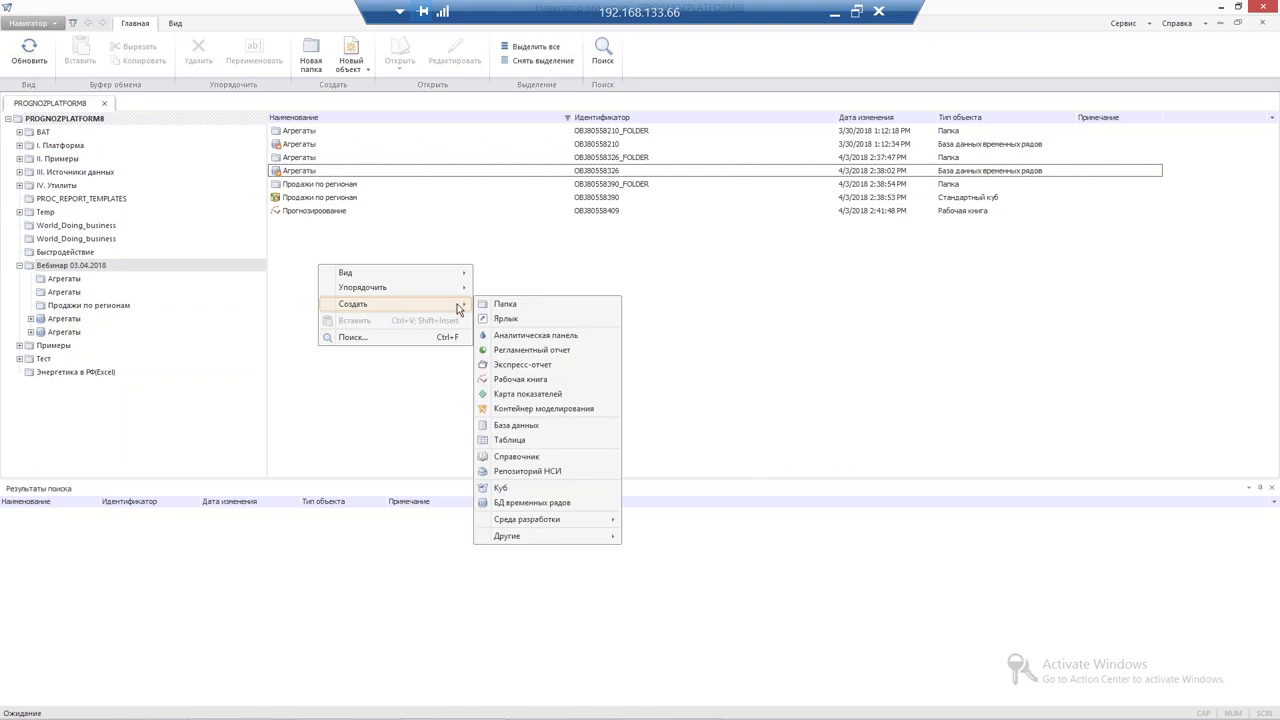
{"action": "mouse_move", "coordinate": [540, 537]}
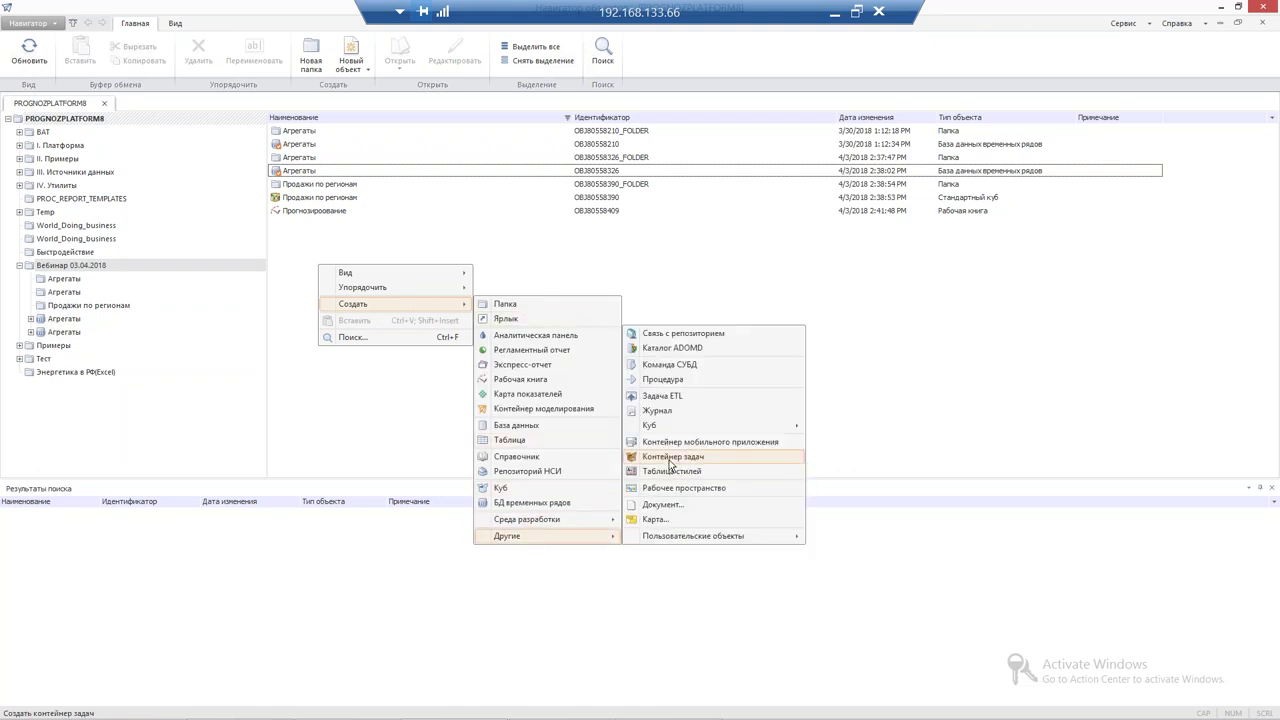
{"action": "left_click", "coordinate": [669, 458]}
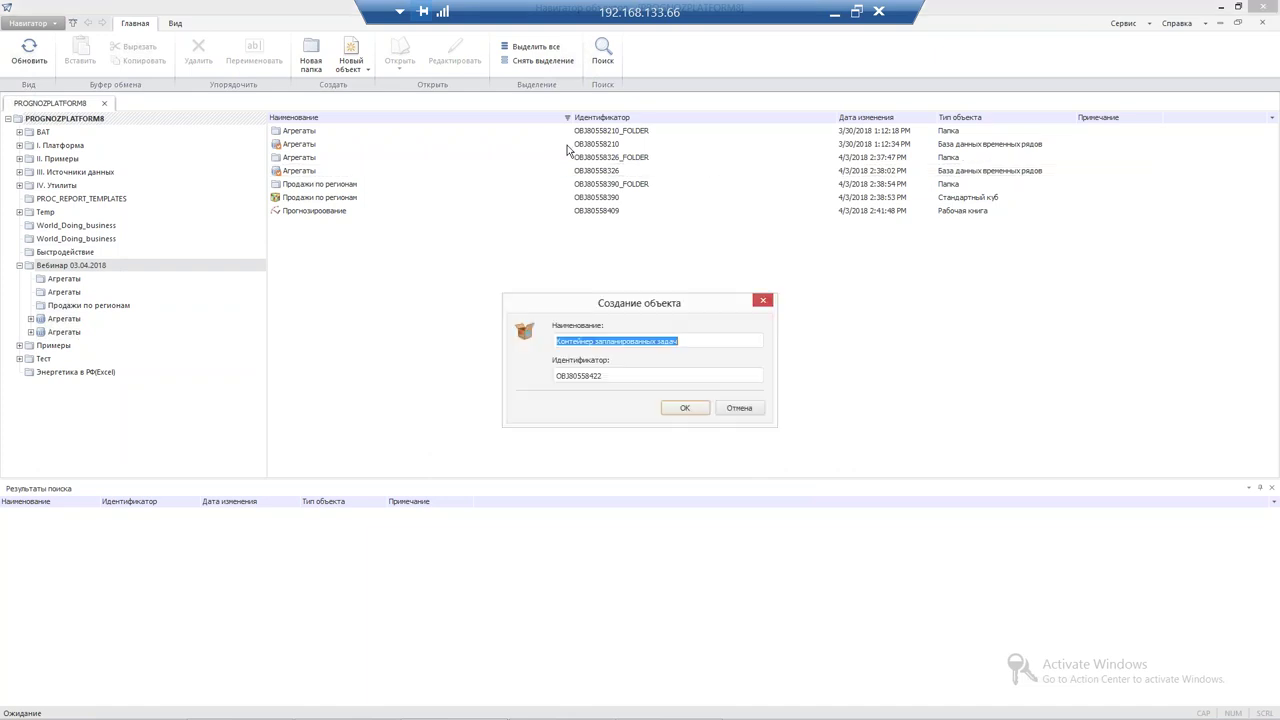
{"action": "type", "text": "Зада"}
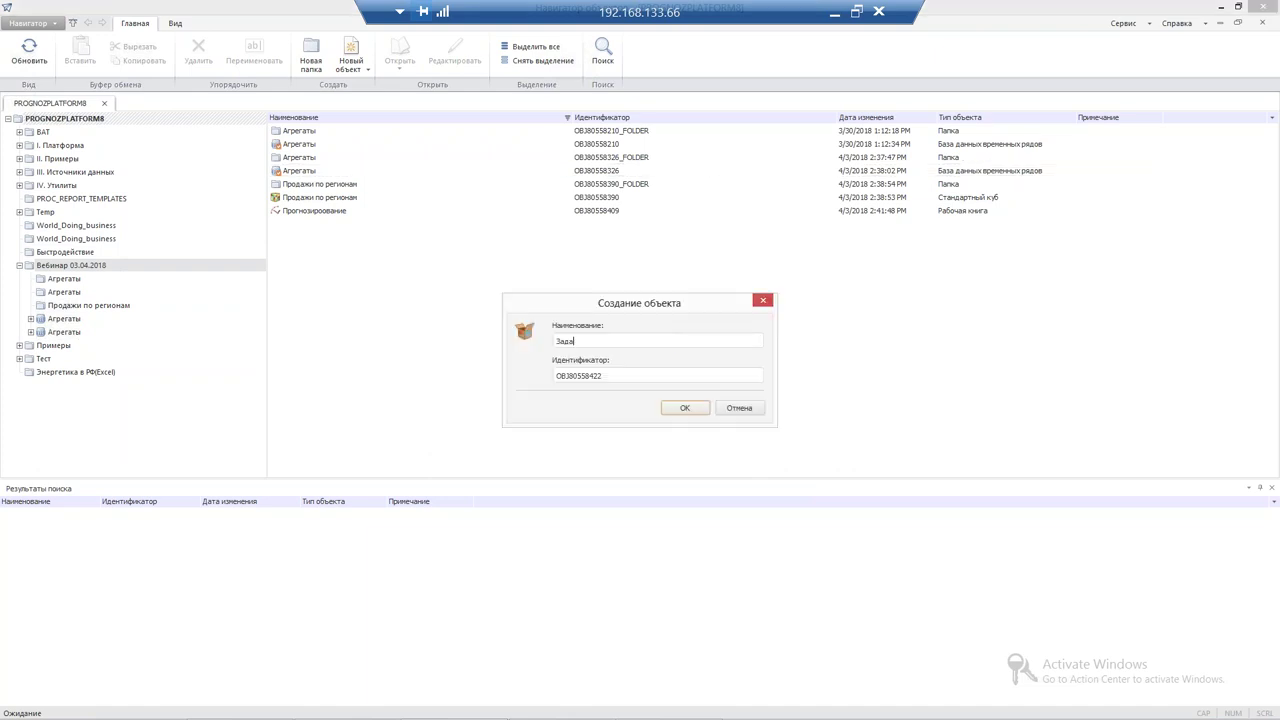
{"action": "type", "text": "ча оповещения"}
{"action": "key", "text": "Return"}
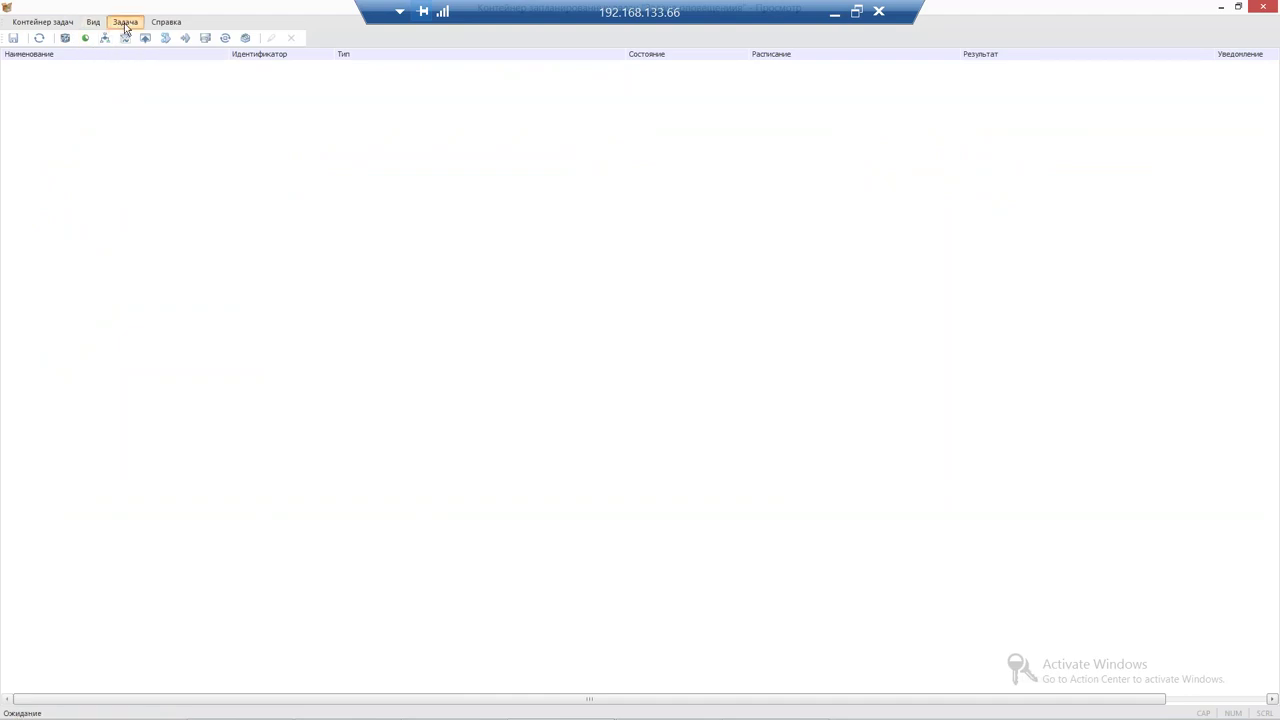
Create a Вычисление регламентного отчета task via Задача > Создать
{"action": "left_click", "coordinate": [125, 22]}
{"action": "mouse_move", "coordinate": [226, 40]}
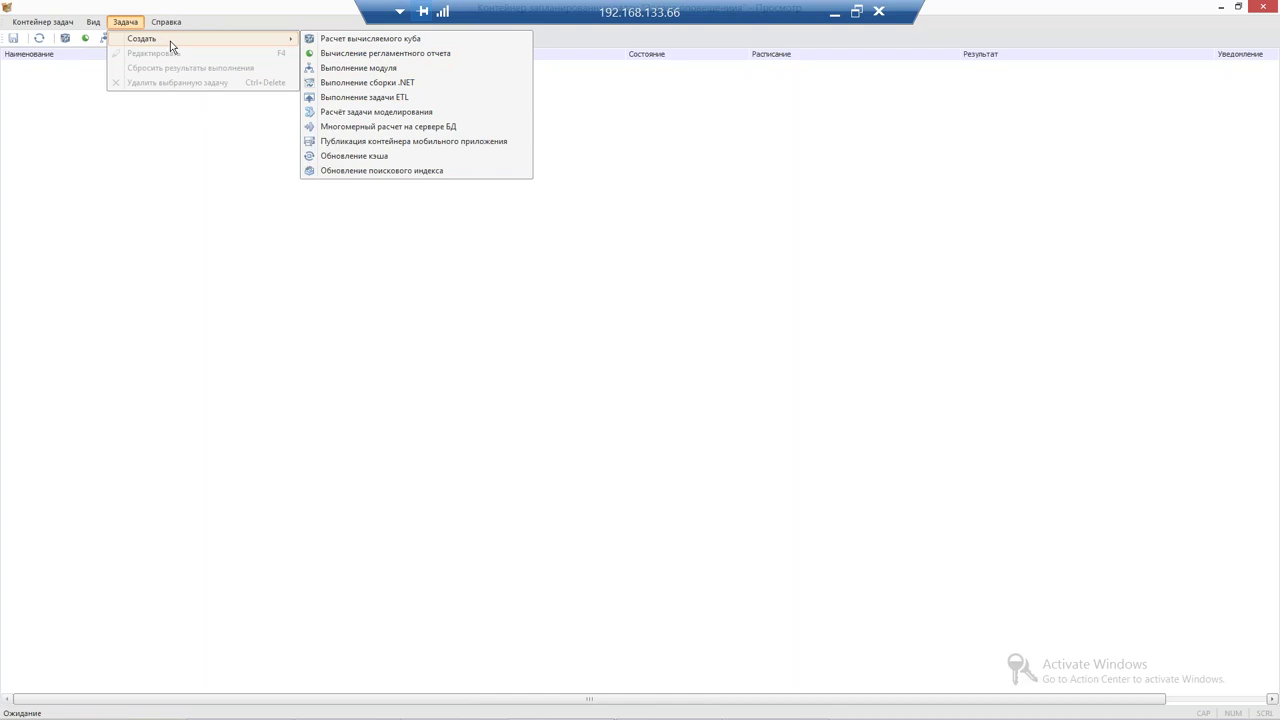
{"action": "left_click", "coordinate": [320, 58]}
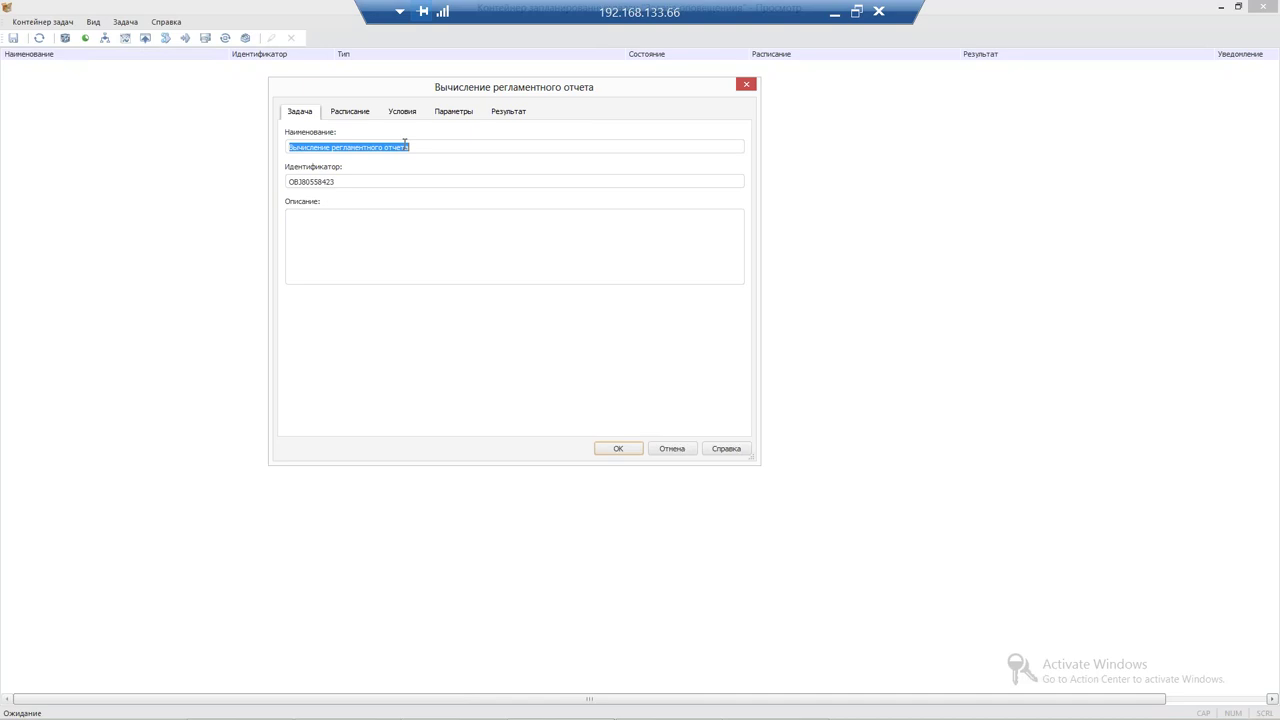
Name the task 'Правило оповещения' and try a system-event schedule for one object
{"action": "type", "text": "Правило оповещения"}
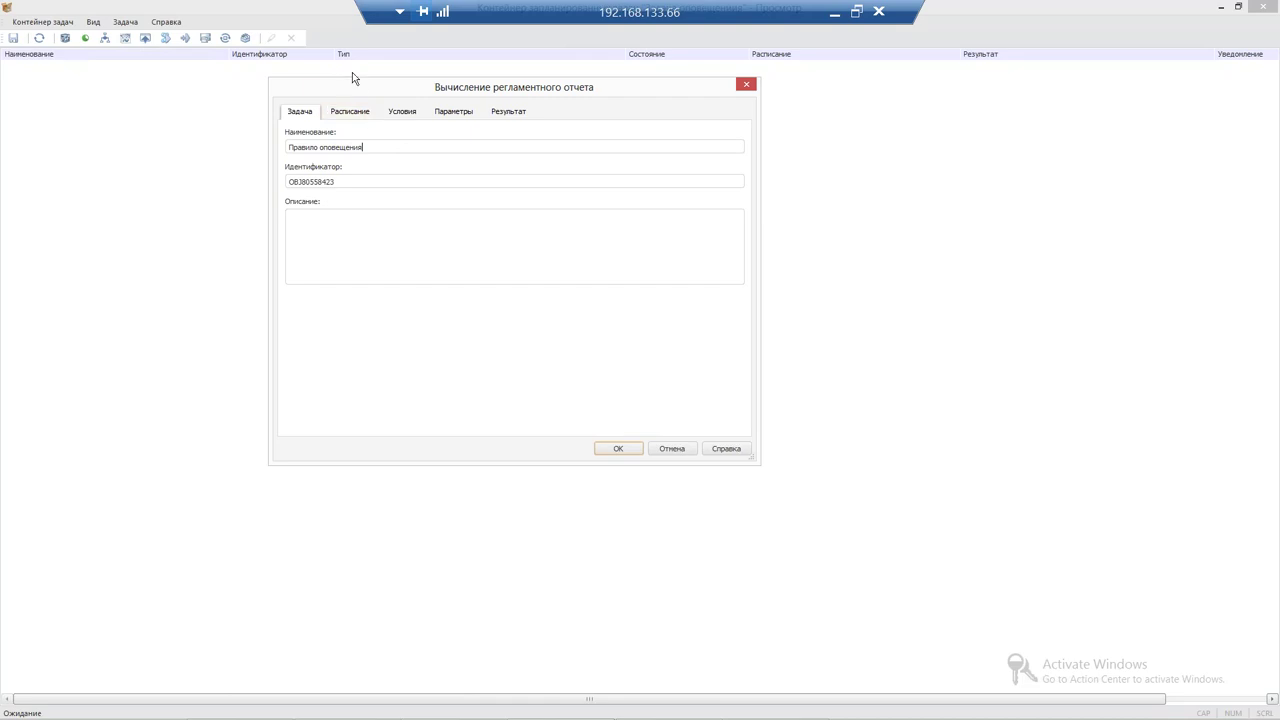
{"action": "left_click_drag", "start_coordinate": [267, 90], "coordinate": [264, 86]}
{"action": "left_click", "coordinate": [256, 114]}
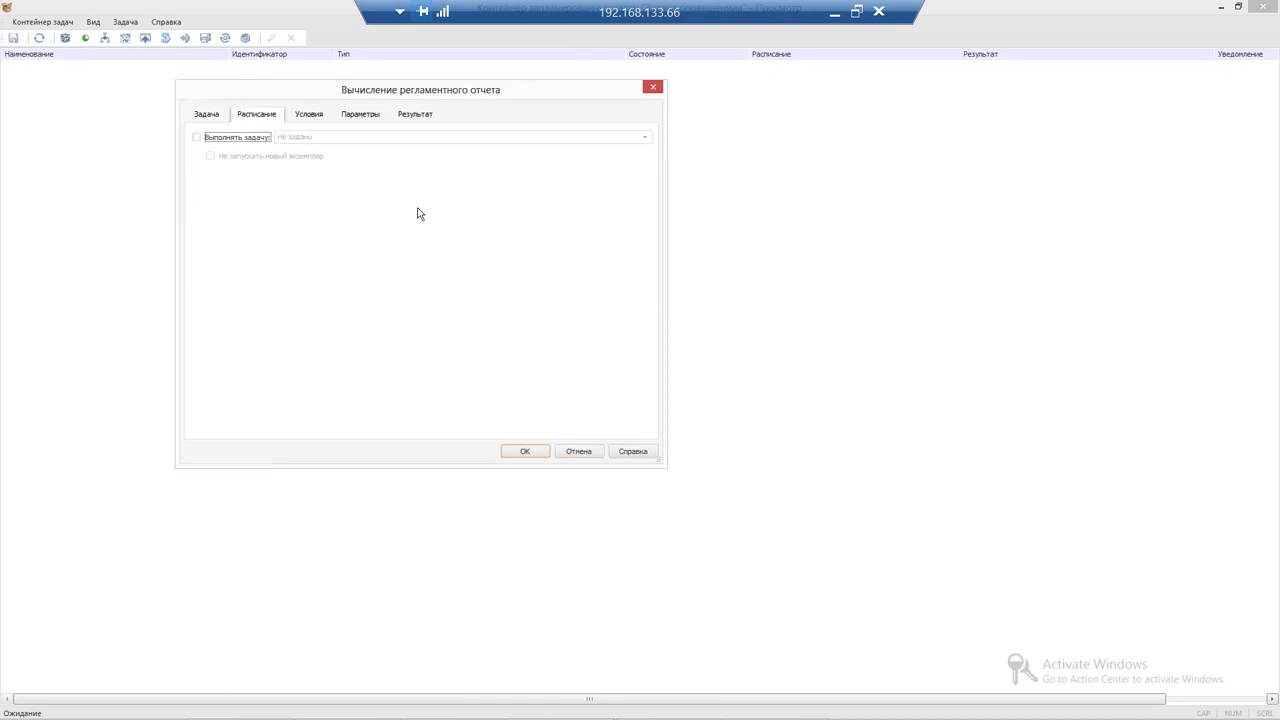
{"action": "left_click", "coordinate": [242, 138]}
{"action": "left_click", "coordinate": [319, 140]}
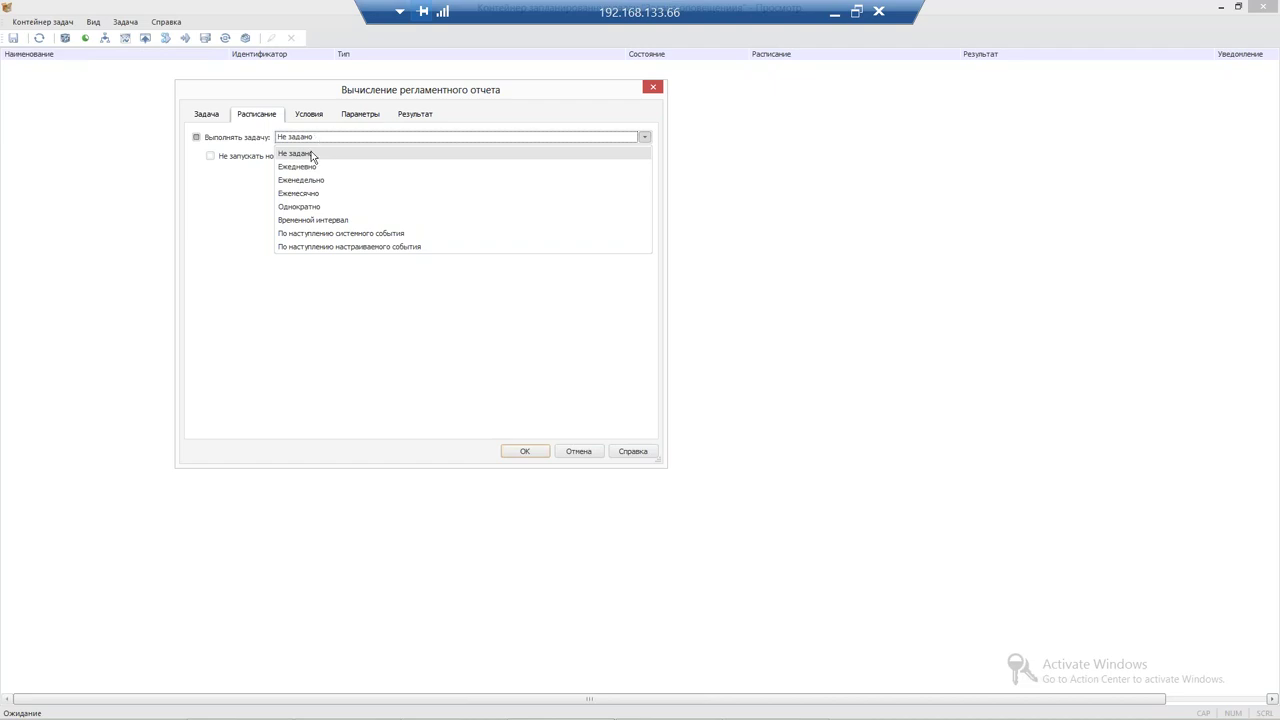
{"action": "left_click", "coordinate": [315, 233]}
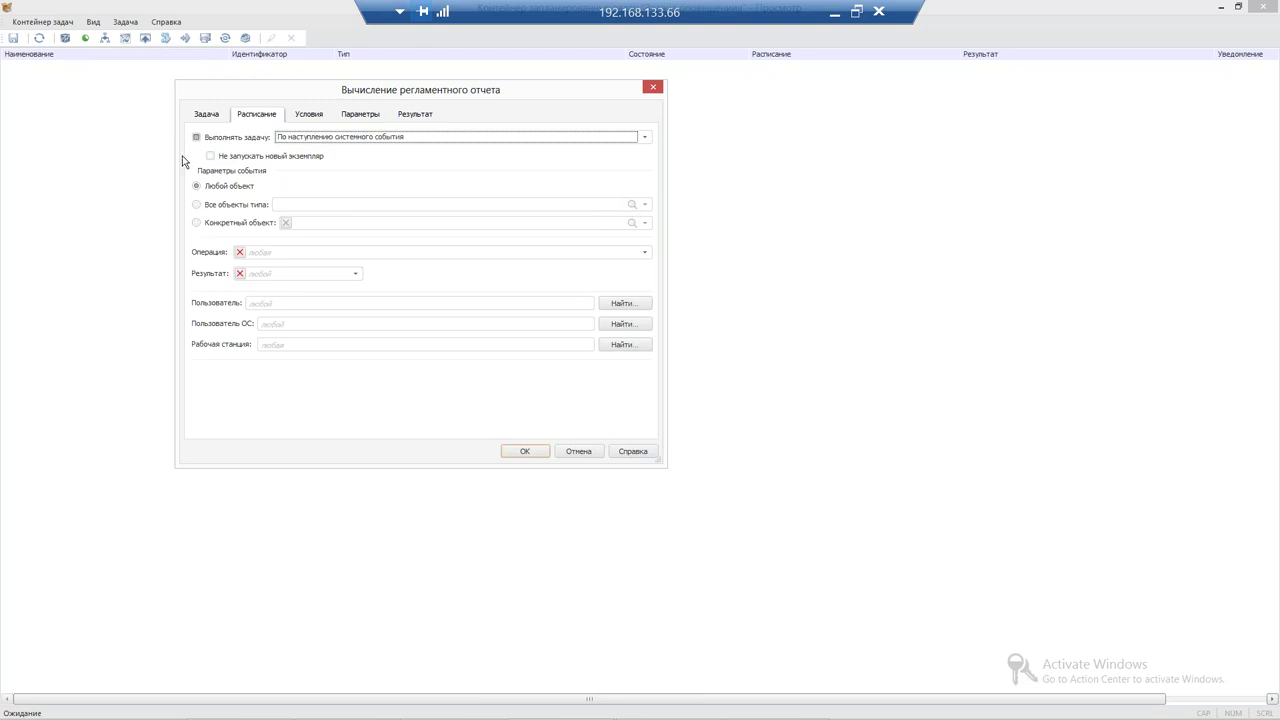
{"action": "left_click", "coordinate": [197, 226]}
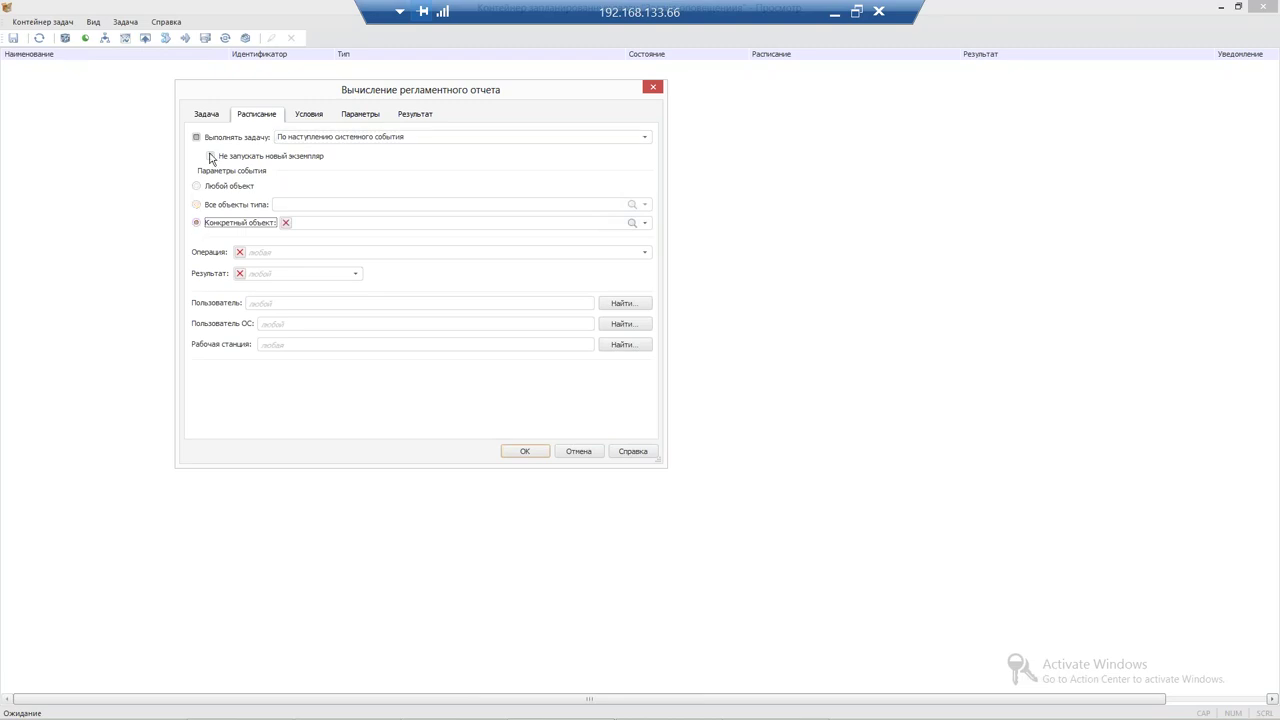
Switch the event to all objects of a type, then disable scheduled execution
{"action": "left_click", "coordinate": [304, 135]}
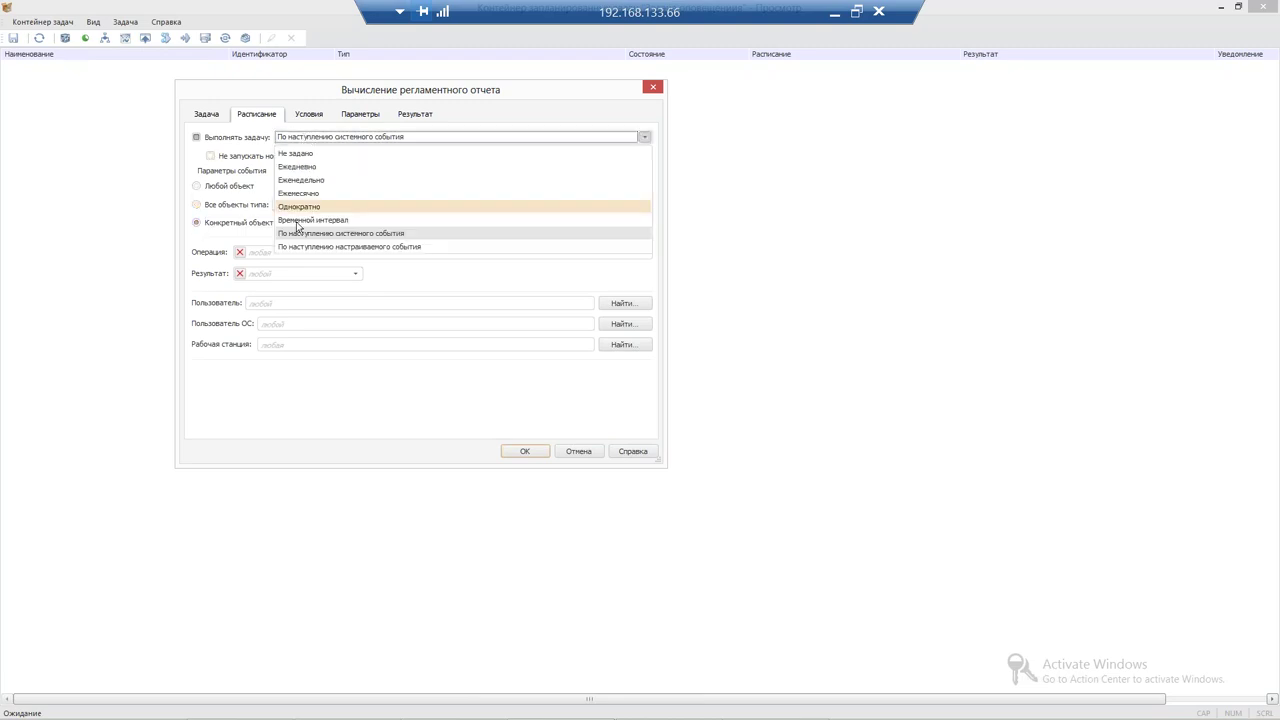
{"action": "left_click", "coordinate": [306, 233]}
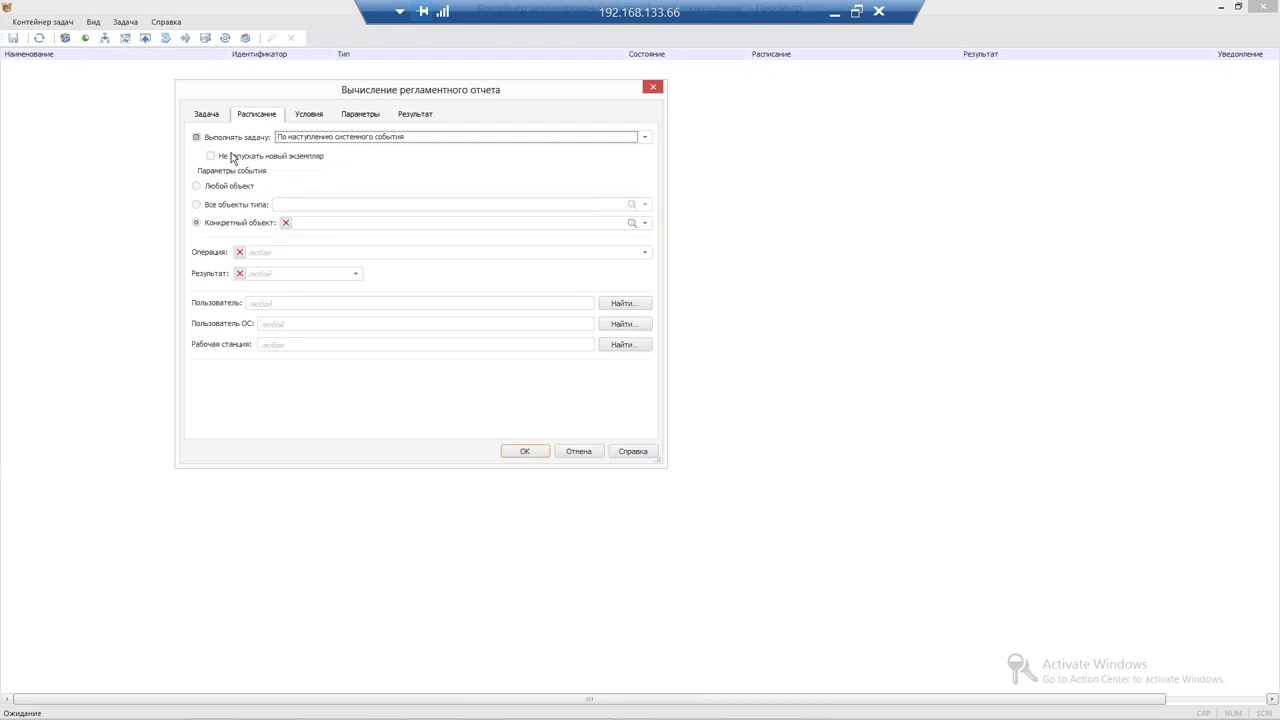
{"action": "left_click", "coordinate": [197, 204]}
{"action": "left_click", "coordinate": [325, 204]}
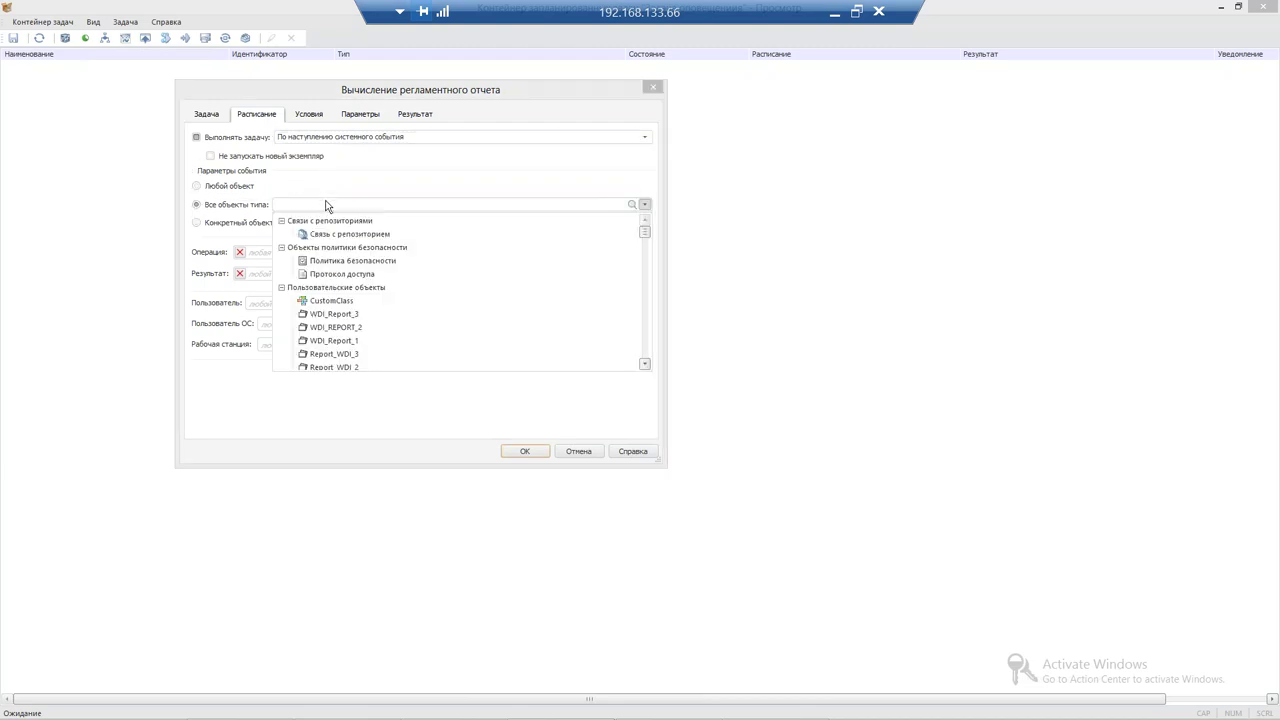
{"action": "left_click", "coordinate": [305, 204]}
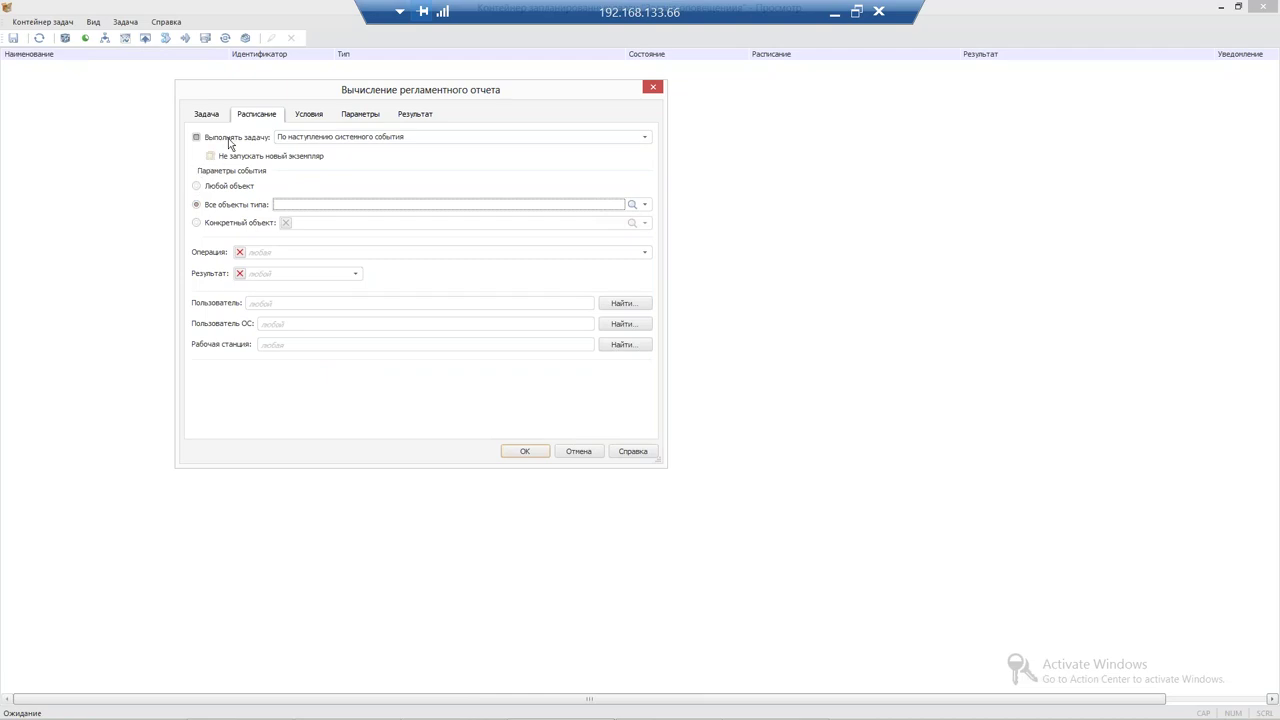
{"action": "left_click", "coordinate": [207, 137]}
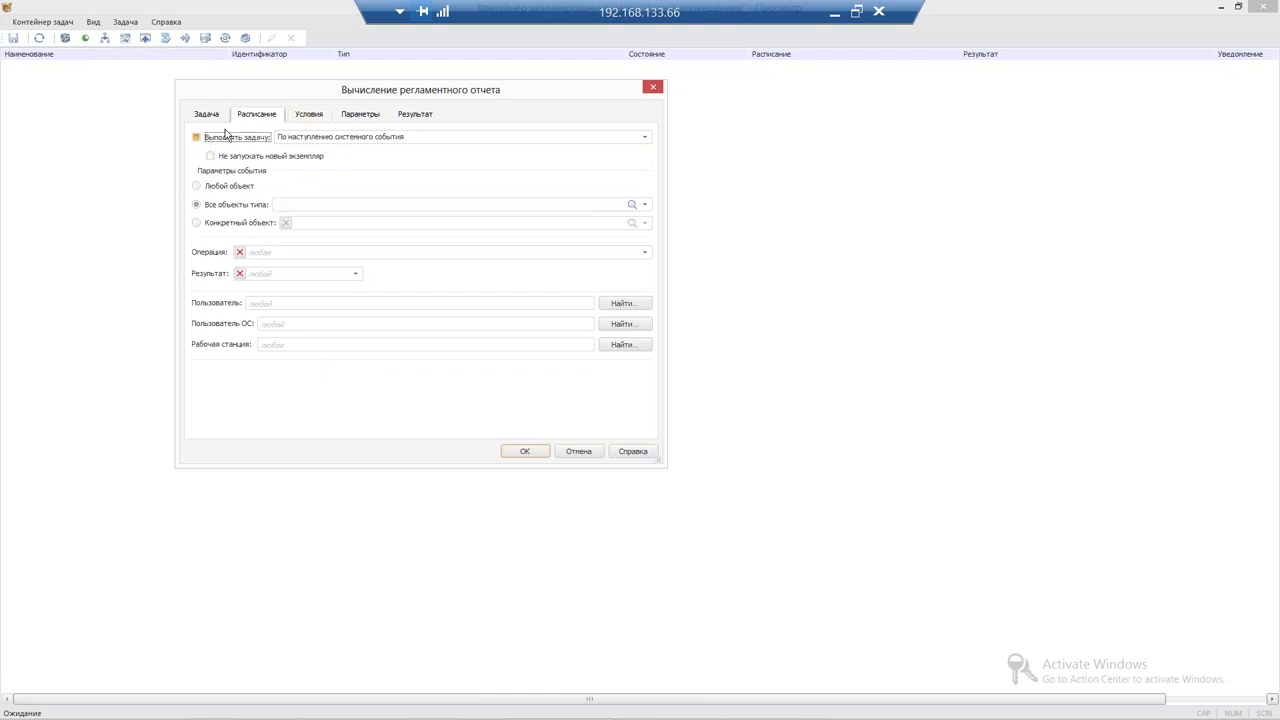
{"action": "left_click", "coordinate": [306, 115]}
Condition the task on the '<40 млн.' validation rule from Вебинар 03.04.2018 > Агрегаты > Проверки
{"action": "left_click", "coordinate": [238, 140]}
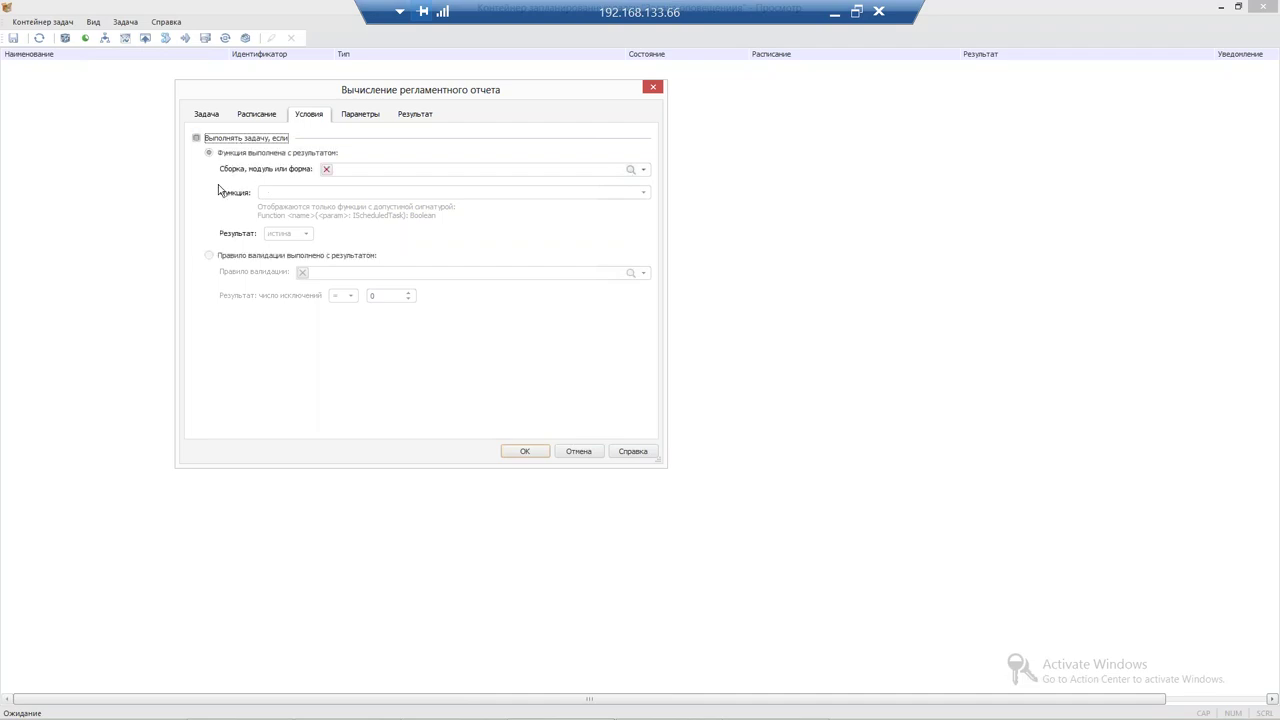
{"action": "left_click", "coordinate": [249, 256]}
{"action": "left_click", "coordinate": [357, 274]}
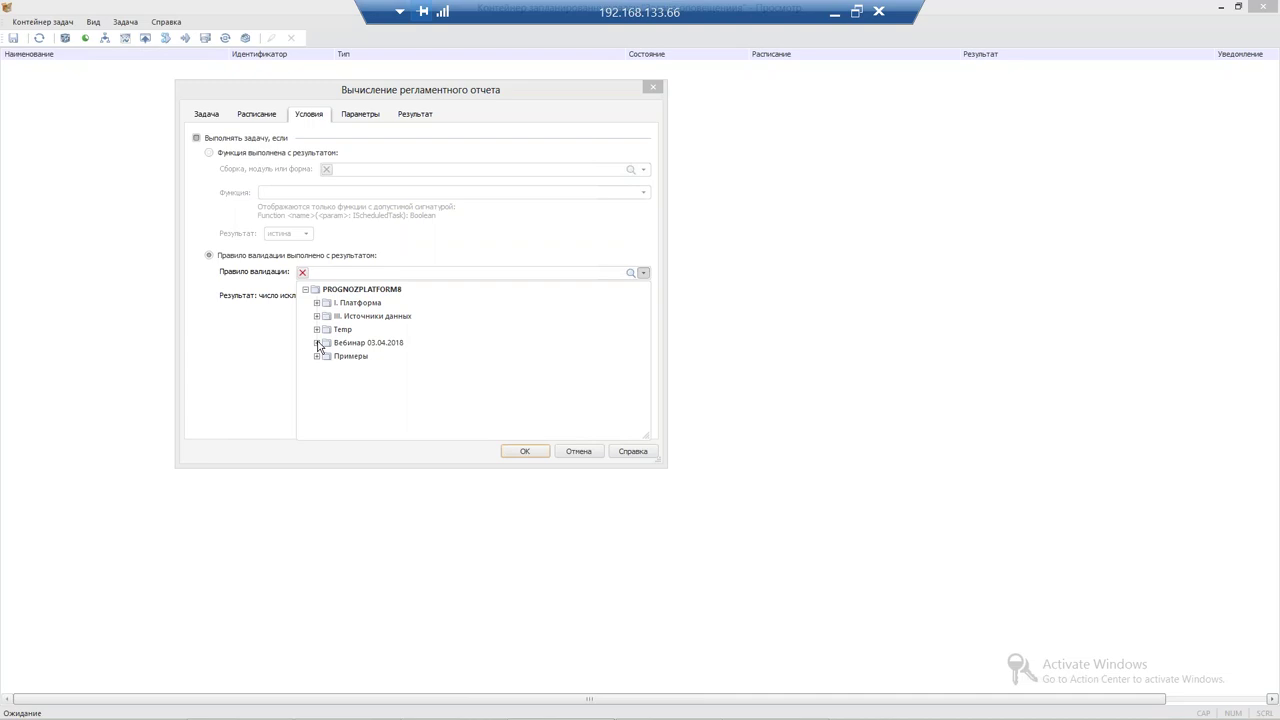
{"action": "left_click", "coordinate": [318, 344]}
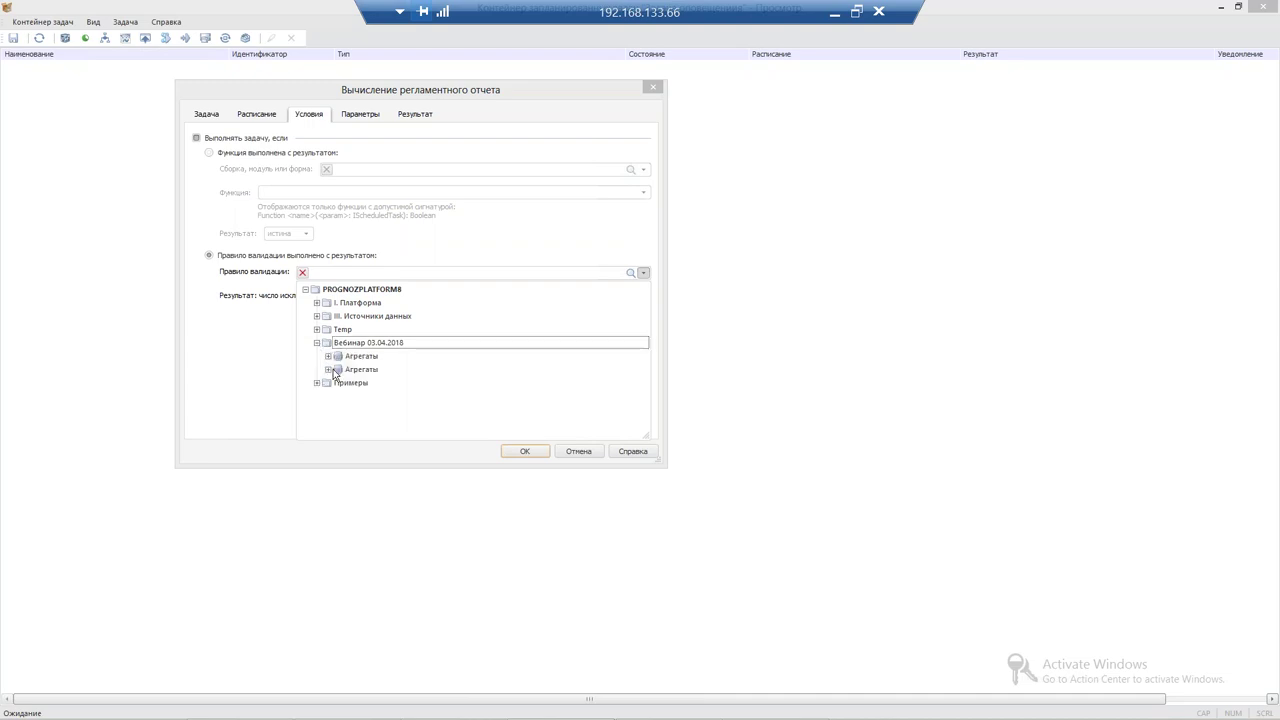
{"action": "left_click", "coordinate": [329, 370]}
{"action": "left_click", "coordinate": [339, 383]}
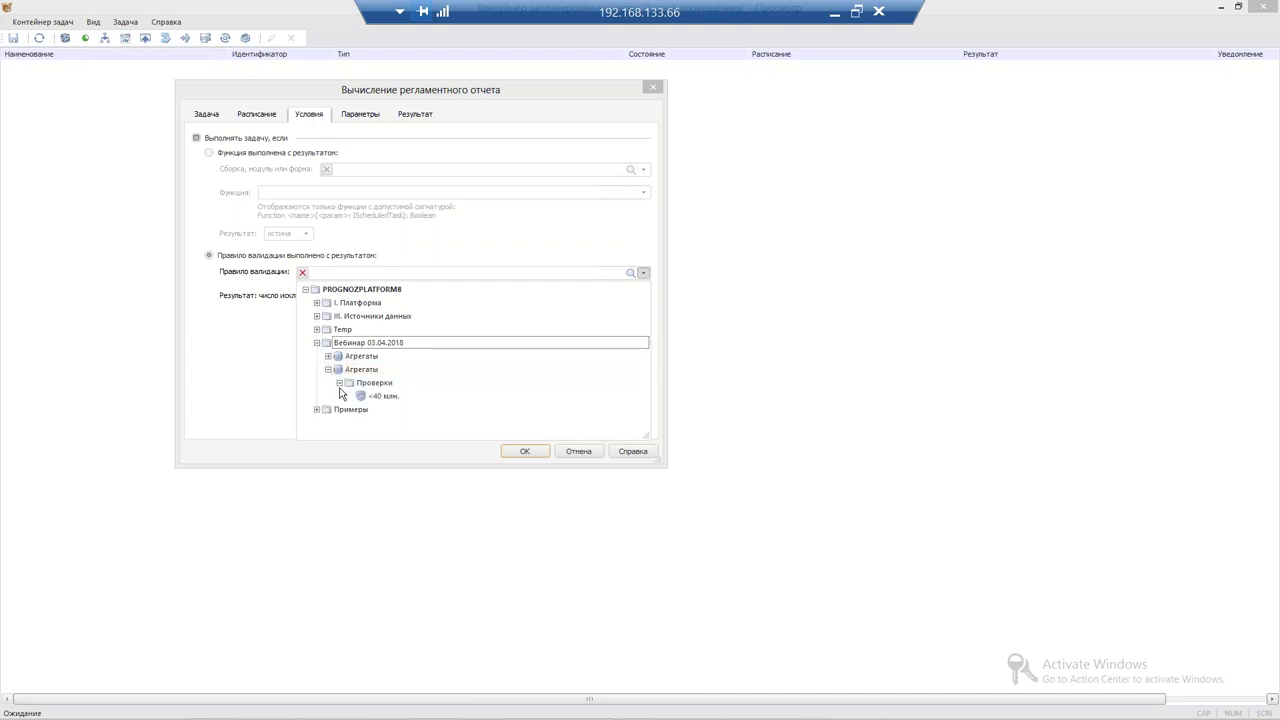
{"action": "left_click", "coordinate": [371, 398]}
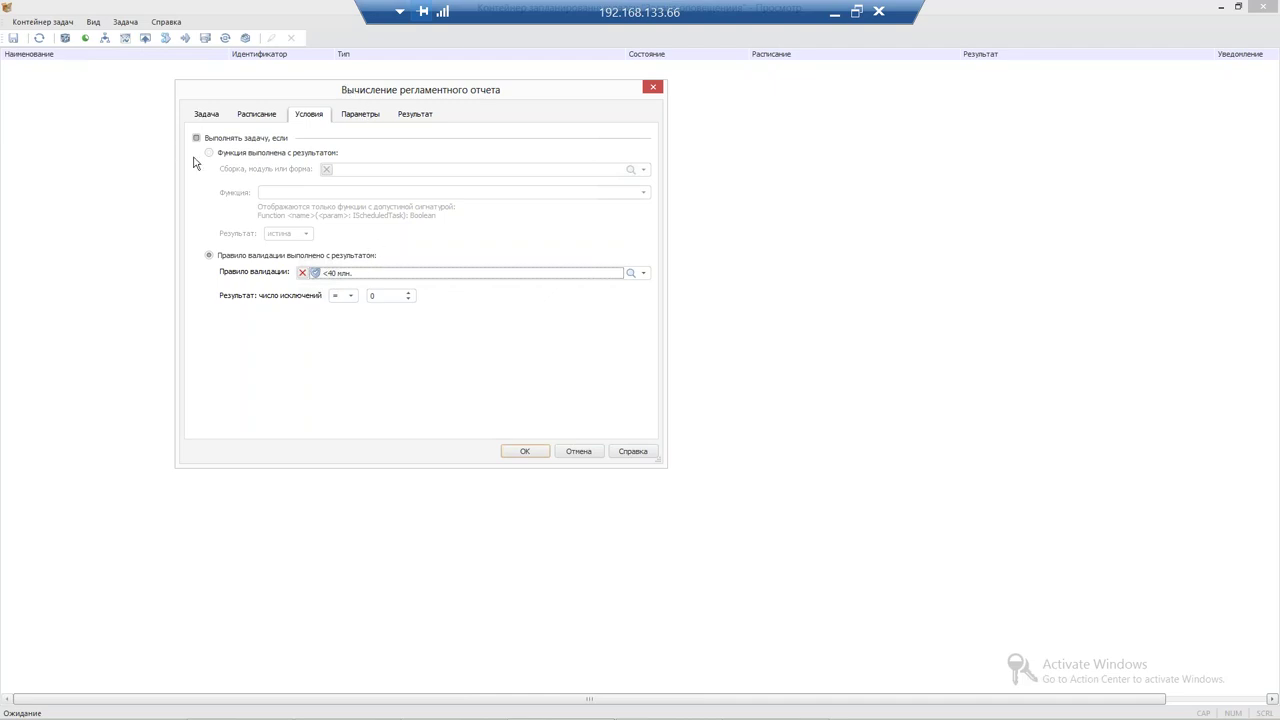
{"action": "left_click", "coordinate": [255, 114]}
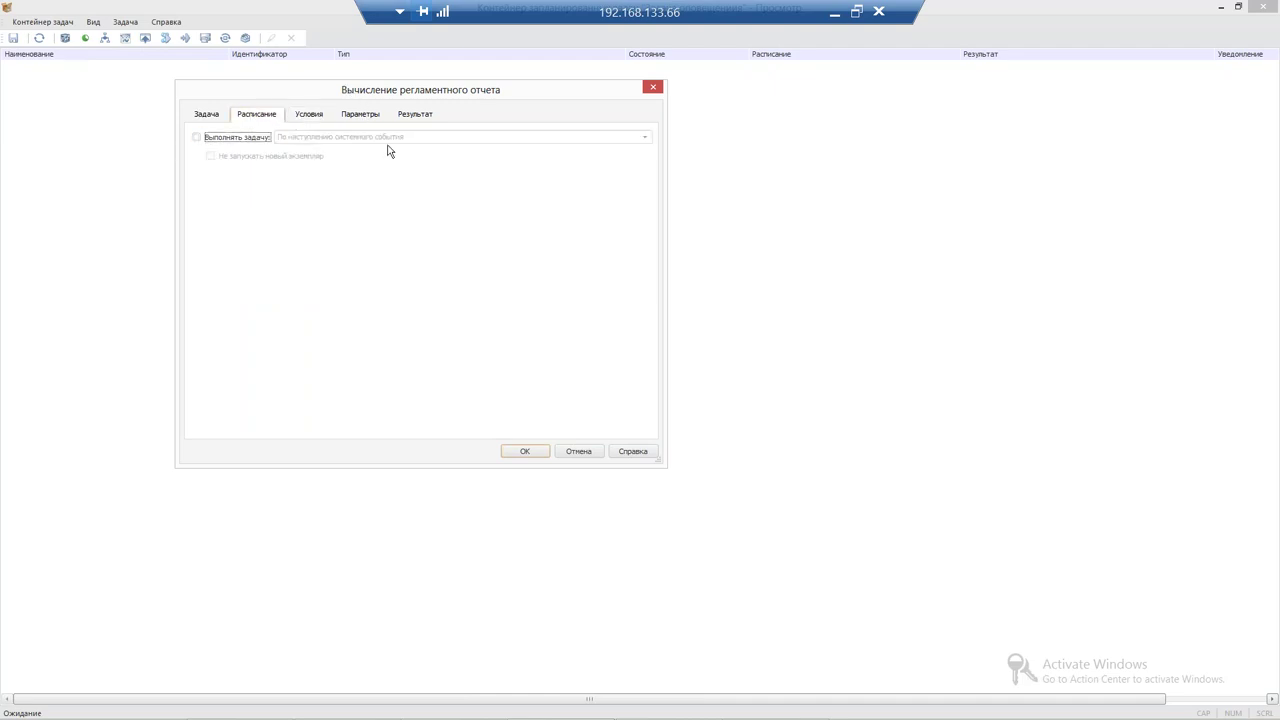
Set the schedule to run once and browse the reports tree under parameters
{"action": "left_click", "coordinate": [354, 137]}
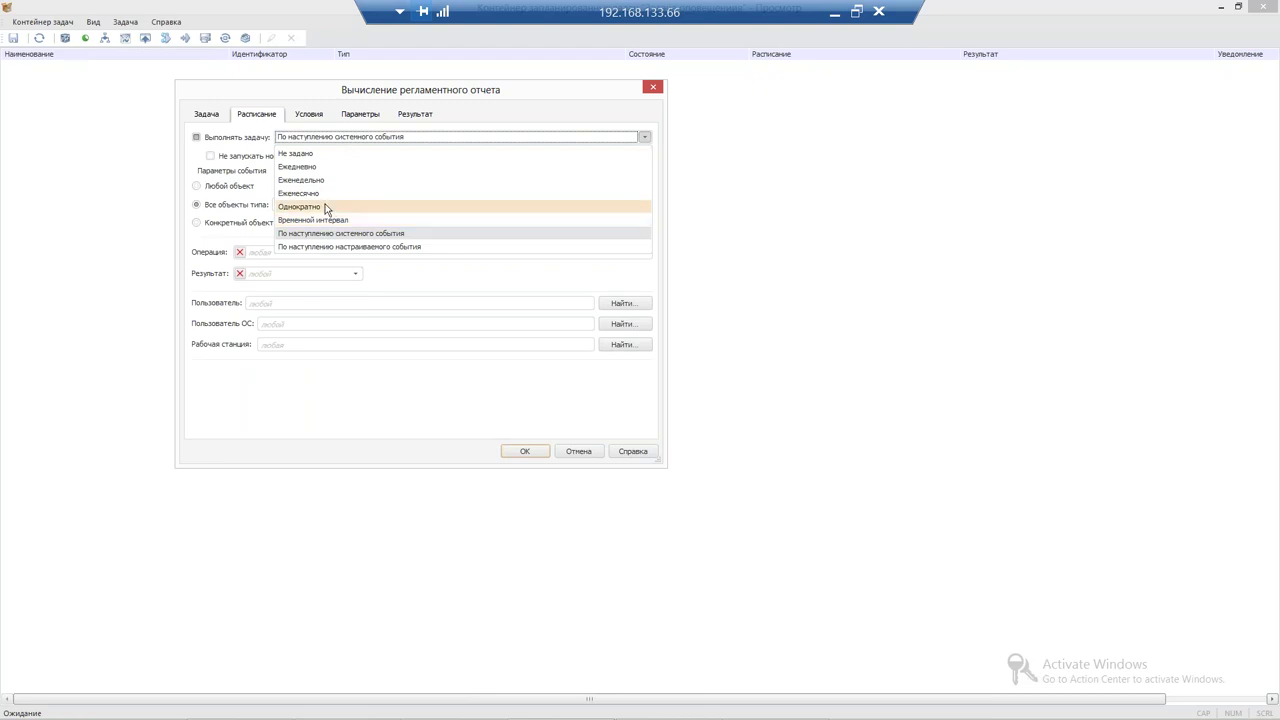
{"action": "left_click", "coordinate": [323, 207]}
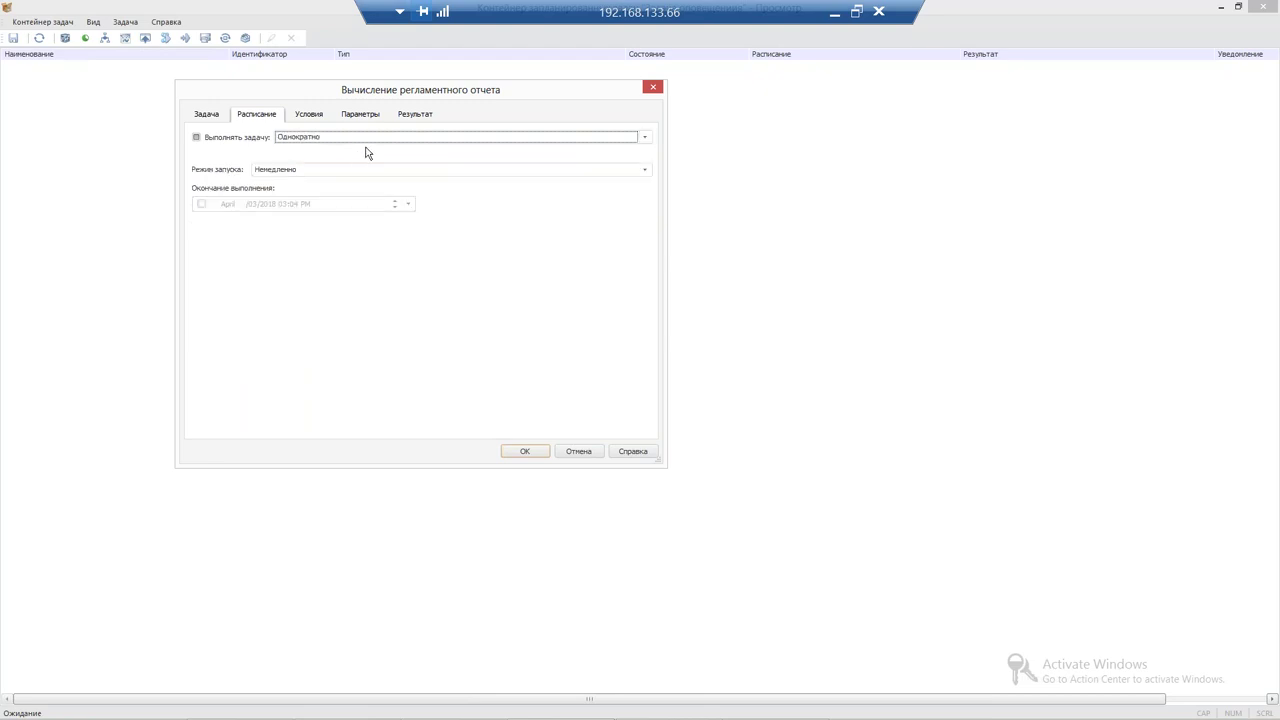
{"action": "left_click", "coordinate": [372, 114]}
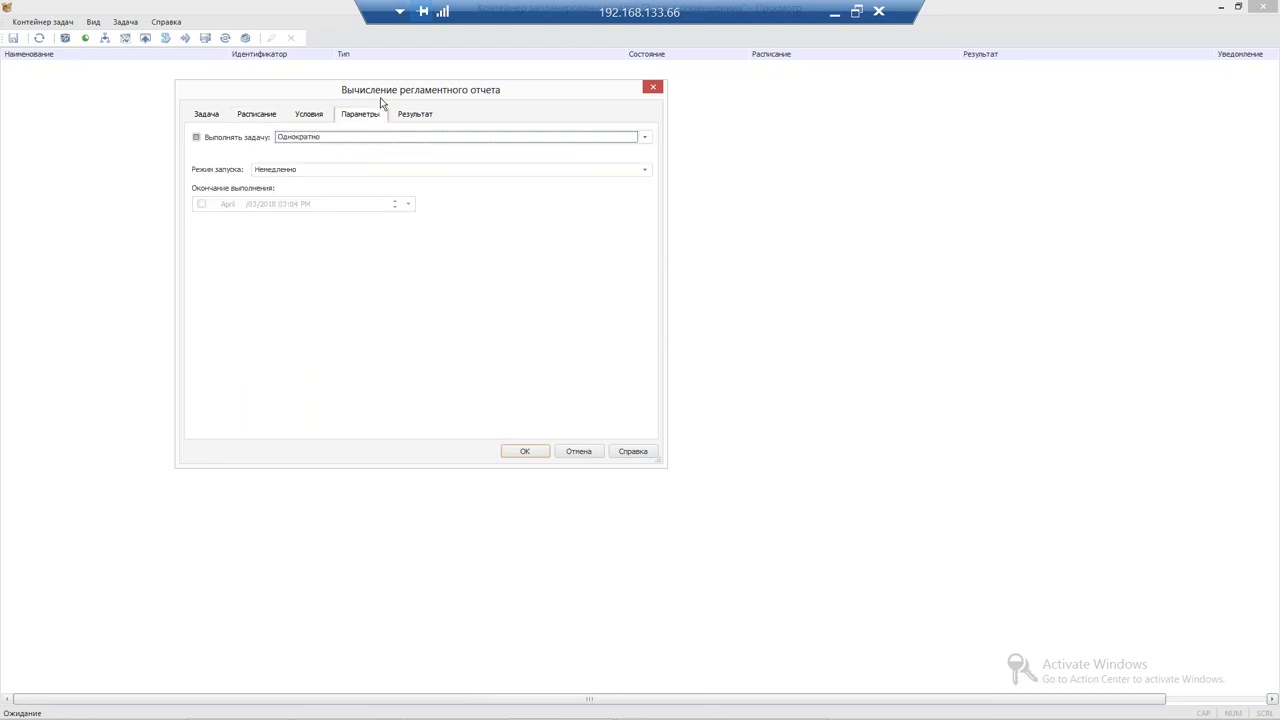
{"action": "left_click", "coordinate": [274, 150]}
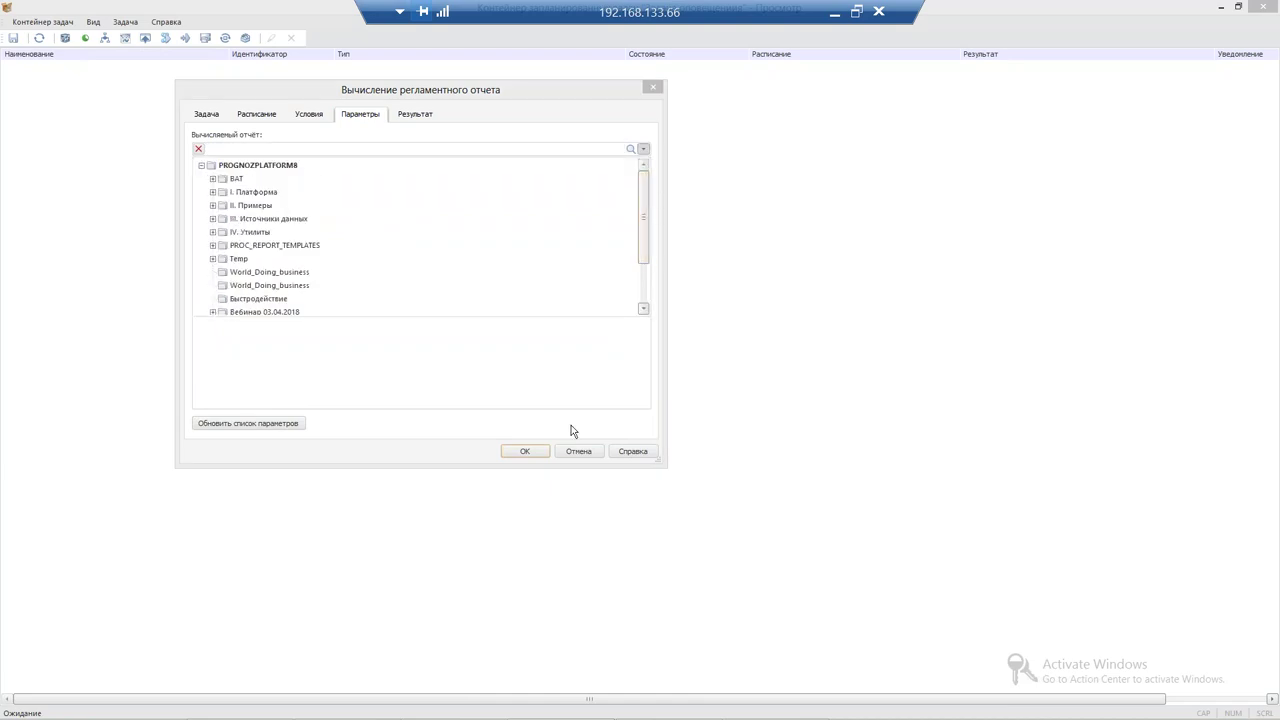
{"action": "left_click", "coordinate": [423, 116]}
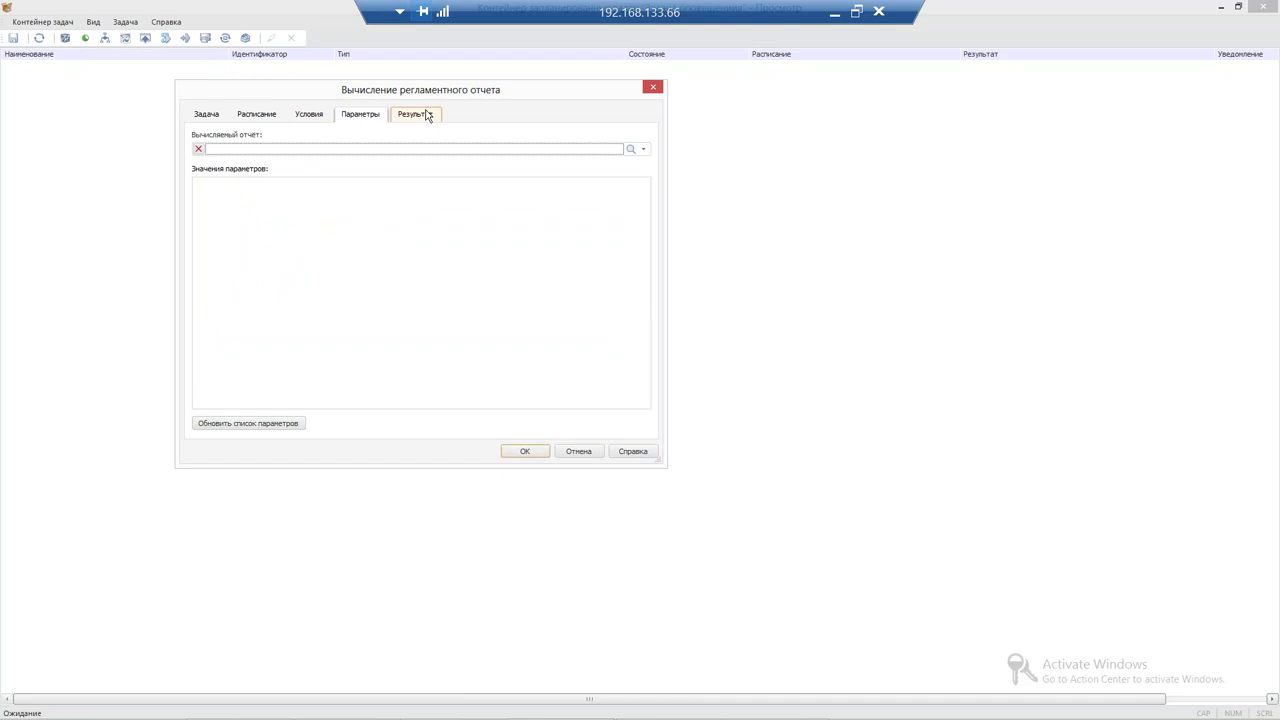
Turn on e-mail notification of results and close the task settings
{"action": "left_click", "coordinate": [424, 115]}
{"action": "left_click", "coordinate": [226, 139]}
{"action": "left_click", "coordinate": [284, 189]}
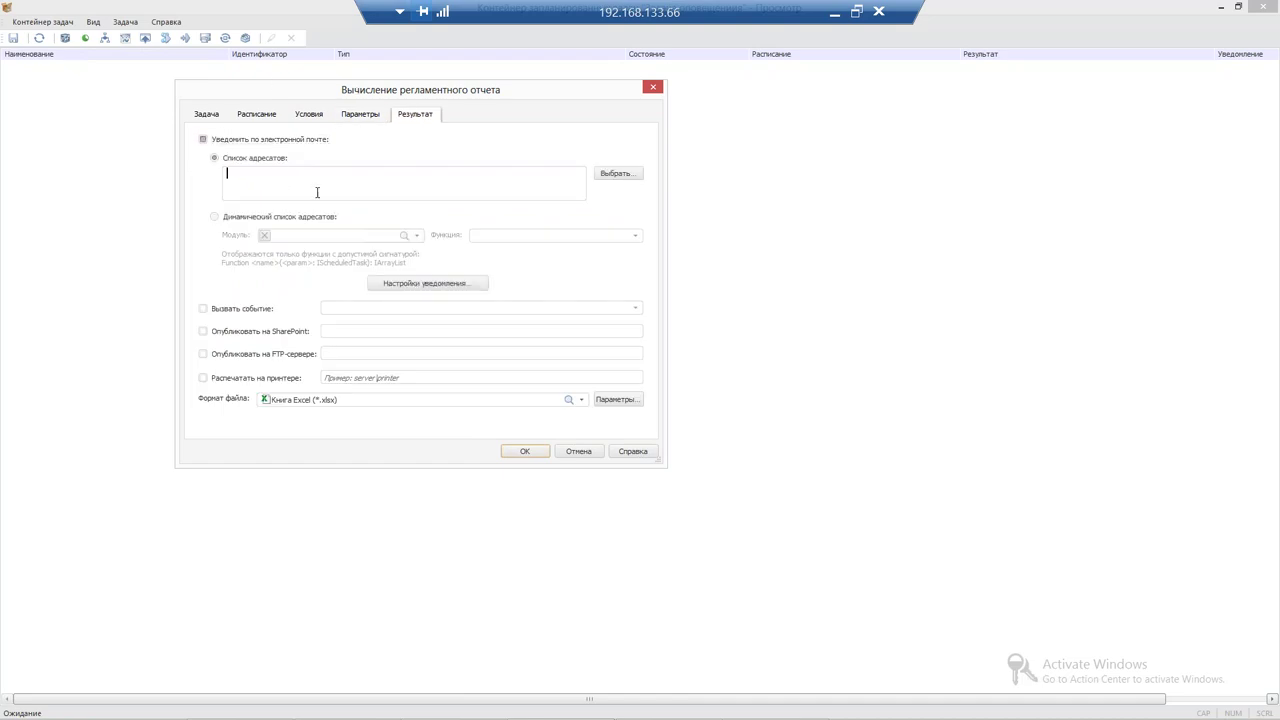
{"action": "left_click", "coordinate": [653, 87]}
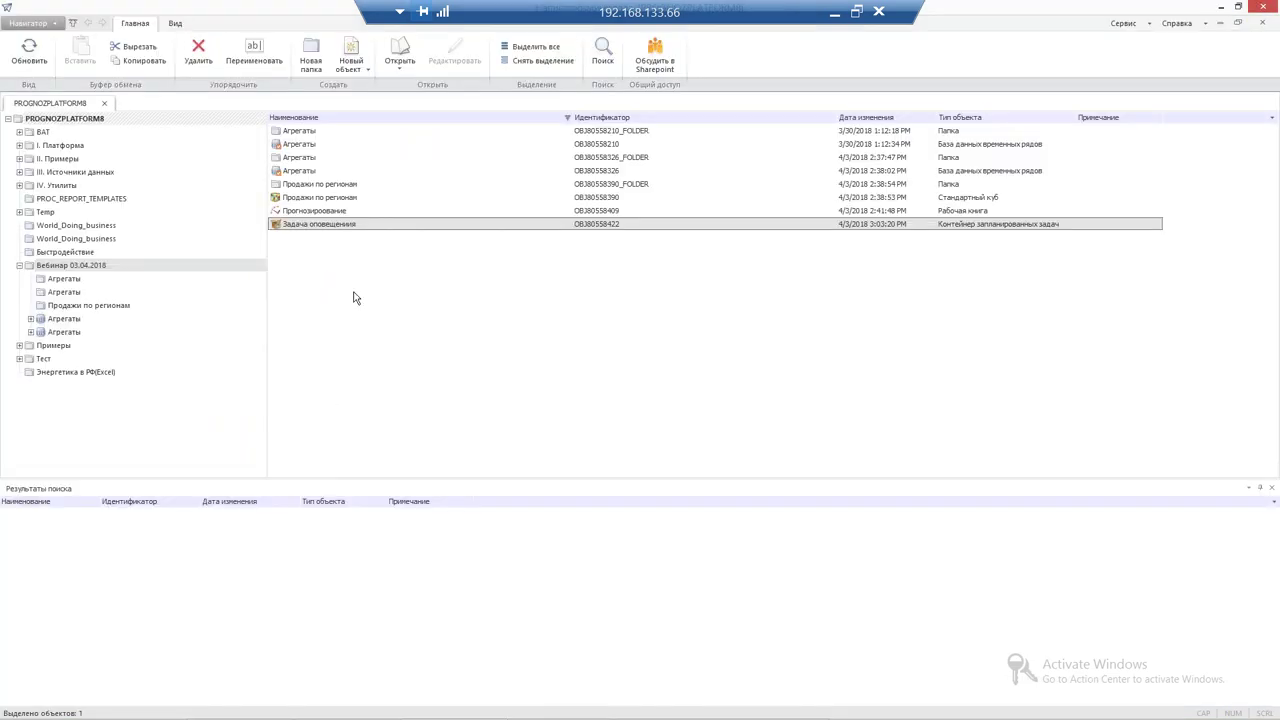
Turn on automatic report updating and shrink the report window
{"action": "right_click", "coordinate": [354, 297]}
{"action": "key", "text": "Escape"}
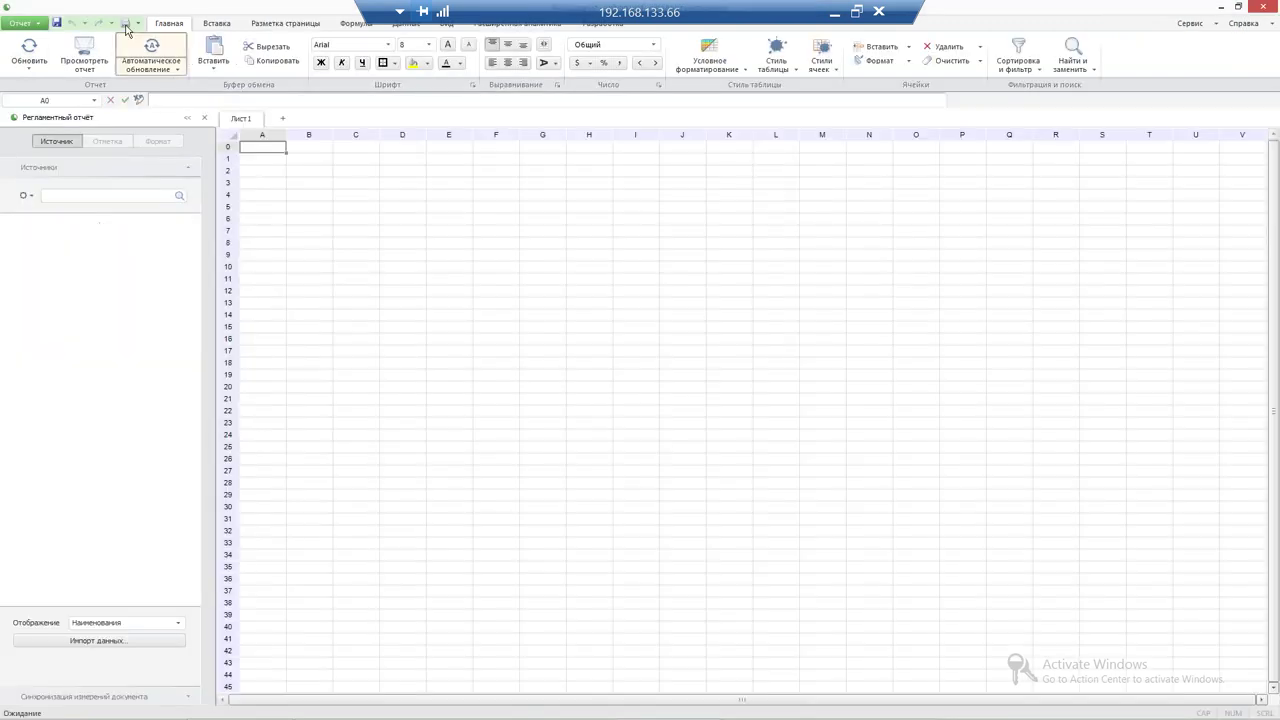
{"action": "left_click", "coordinate": [150, 47]}
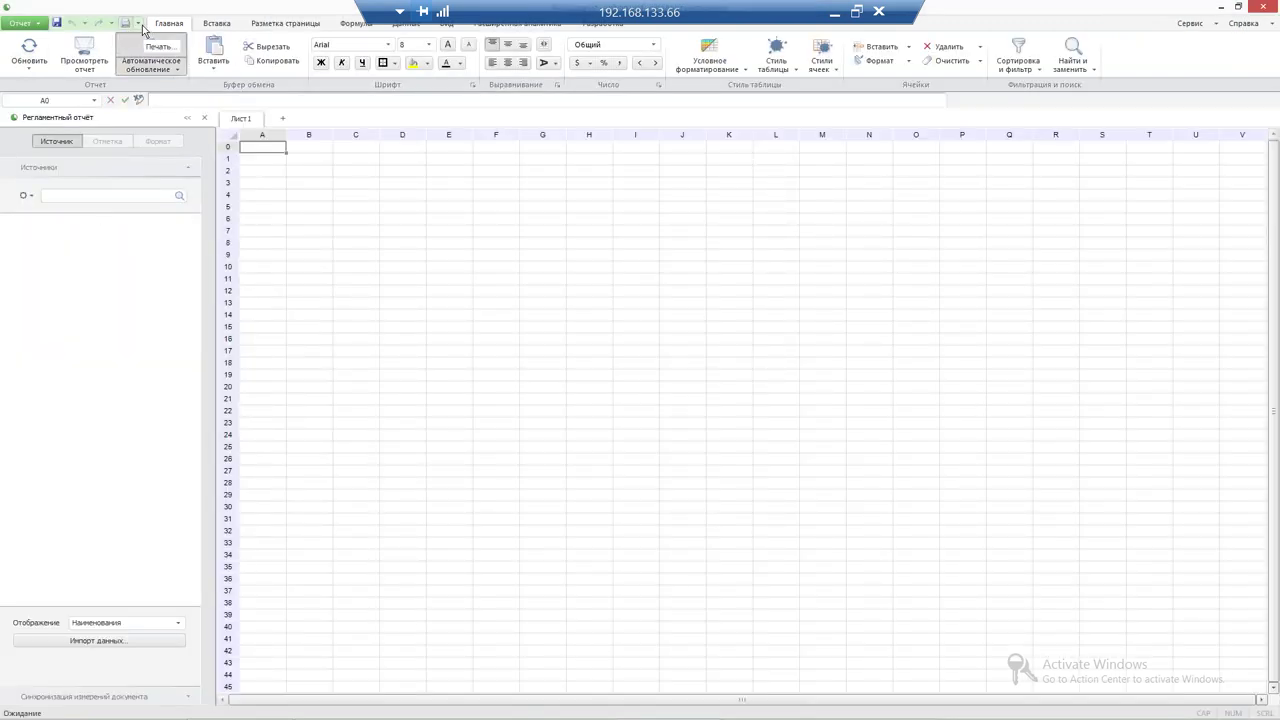
{"action": "left_click_drag", "start_coordinate": [303, 27], "coordinate": [371, 74]}
Create a report from the template with Пояснительная записка and Отчет sheets, not saving the empty one
{"action": "left_click", "coordinate": [76, 85]}
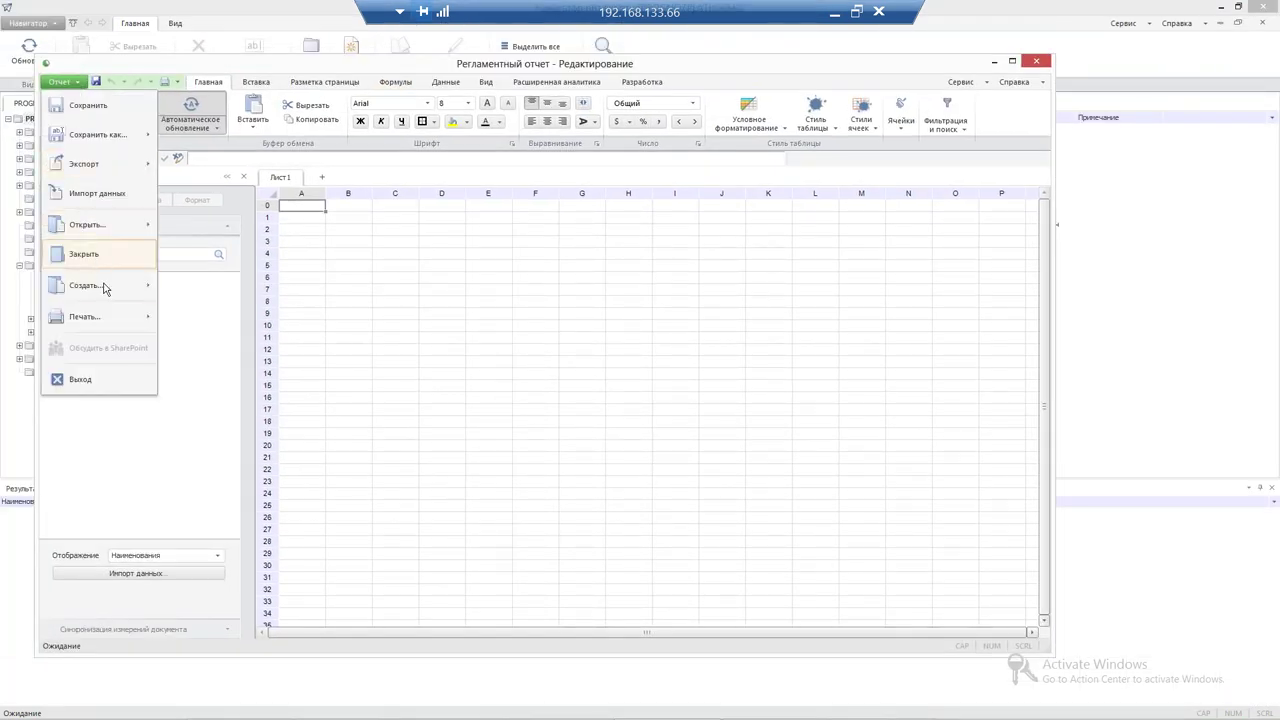
{"action": "left_click", "coordinate": [106, 284]}
{"action": "left_click", "coordinate": [636, 380]}
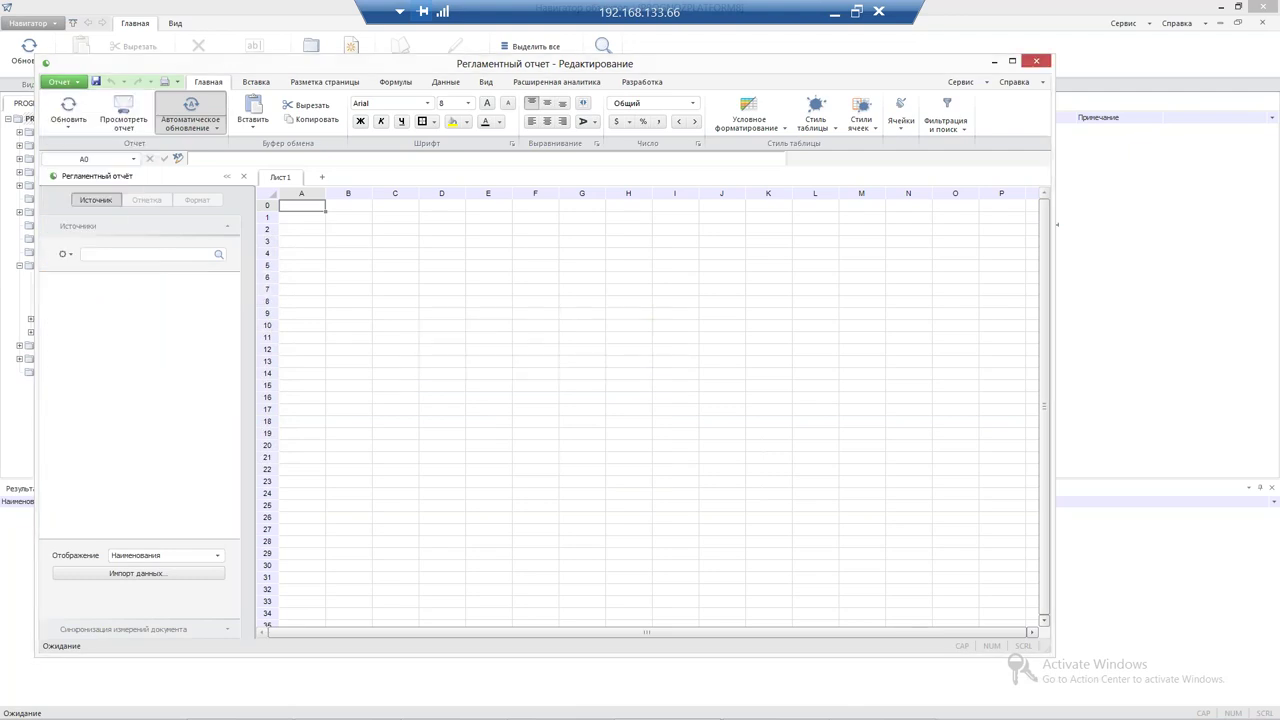
{"action": "left_click", "coordinate": [60, 82]}
{"action": "mouse_move", "coordinate": [131, 290]}
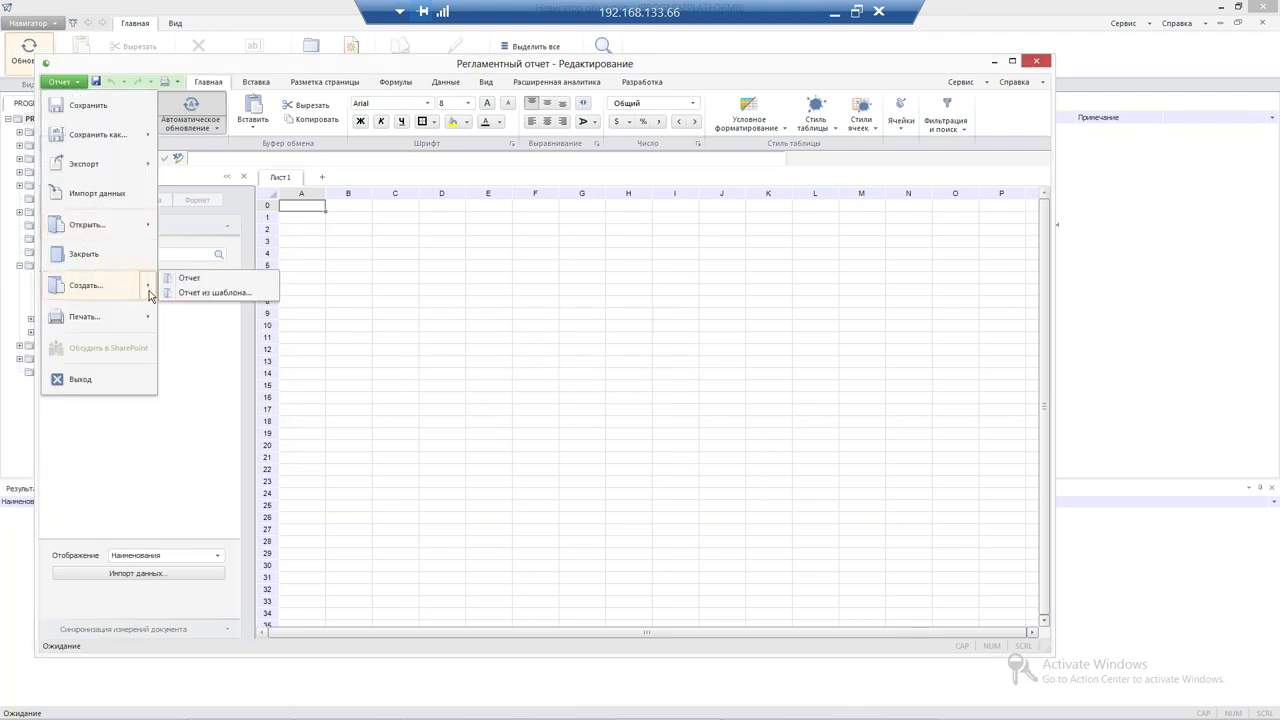
{"action": "left_click", "coordinate": [225, 293]}
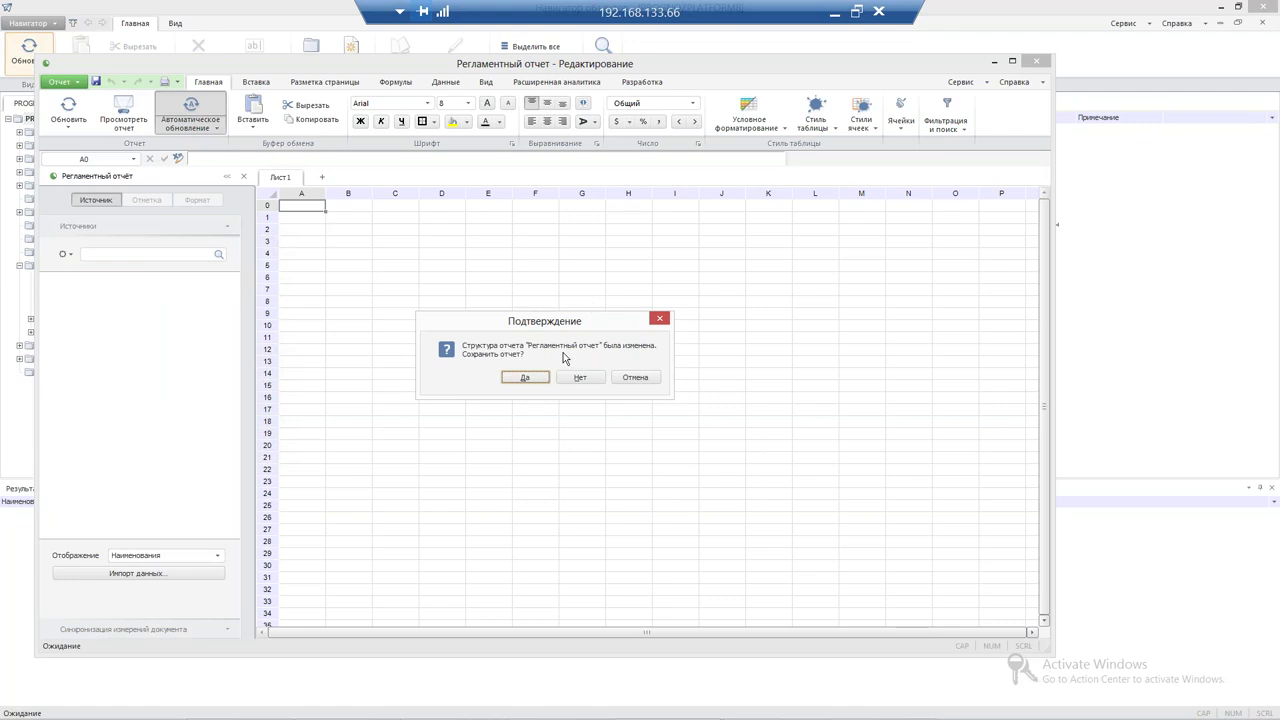
{"action": "left_click", "coordinate": [579, 379]}
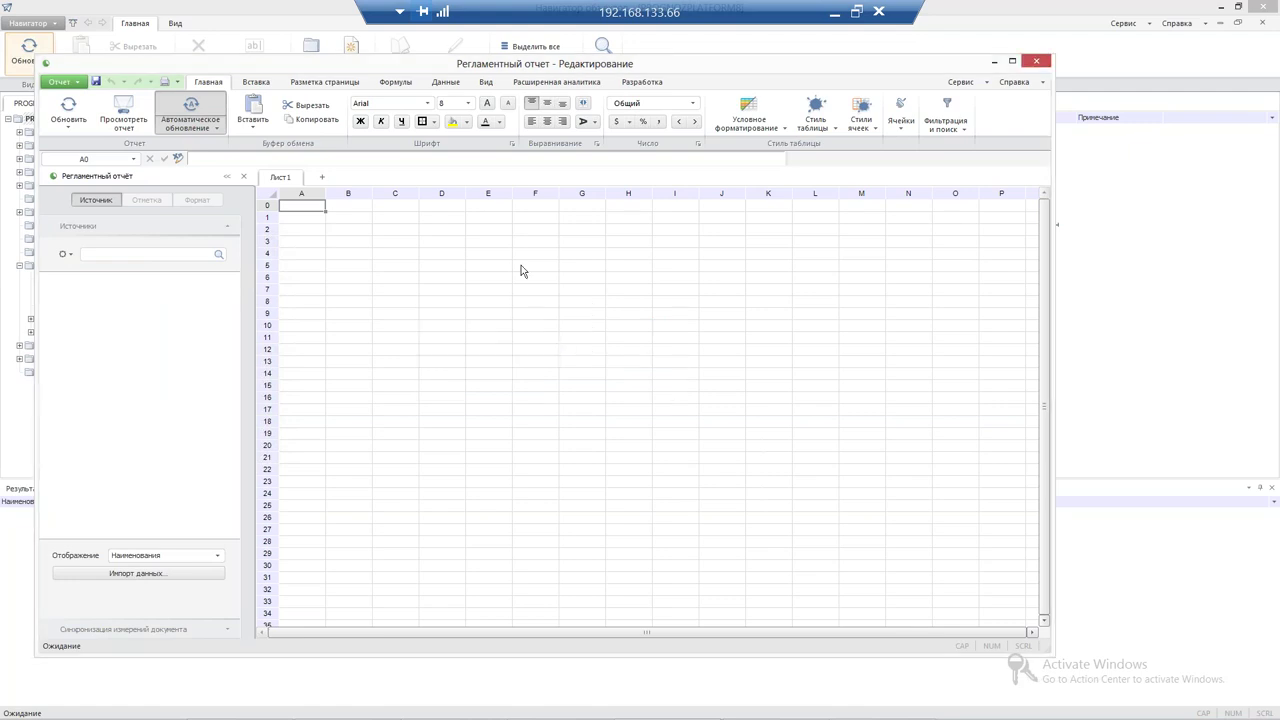
{"action": "double_click", "coordinate": [151, 110]}
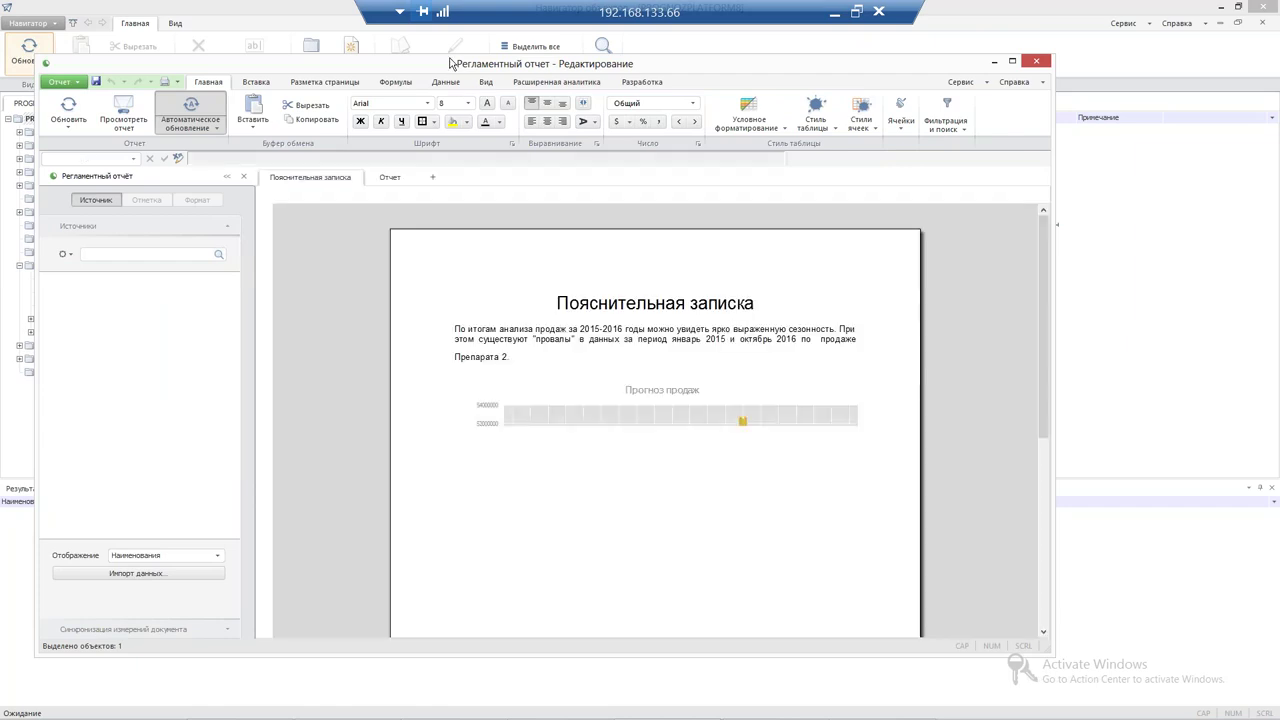
Maximize the report window and bring up the Print drop-down
{"action": "double_click", "coordinate": [451, 64]}
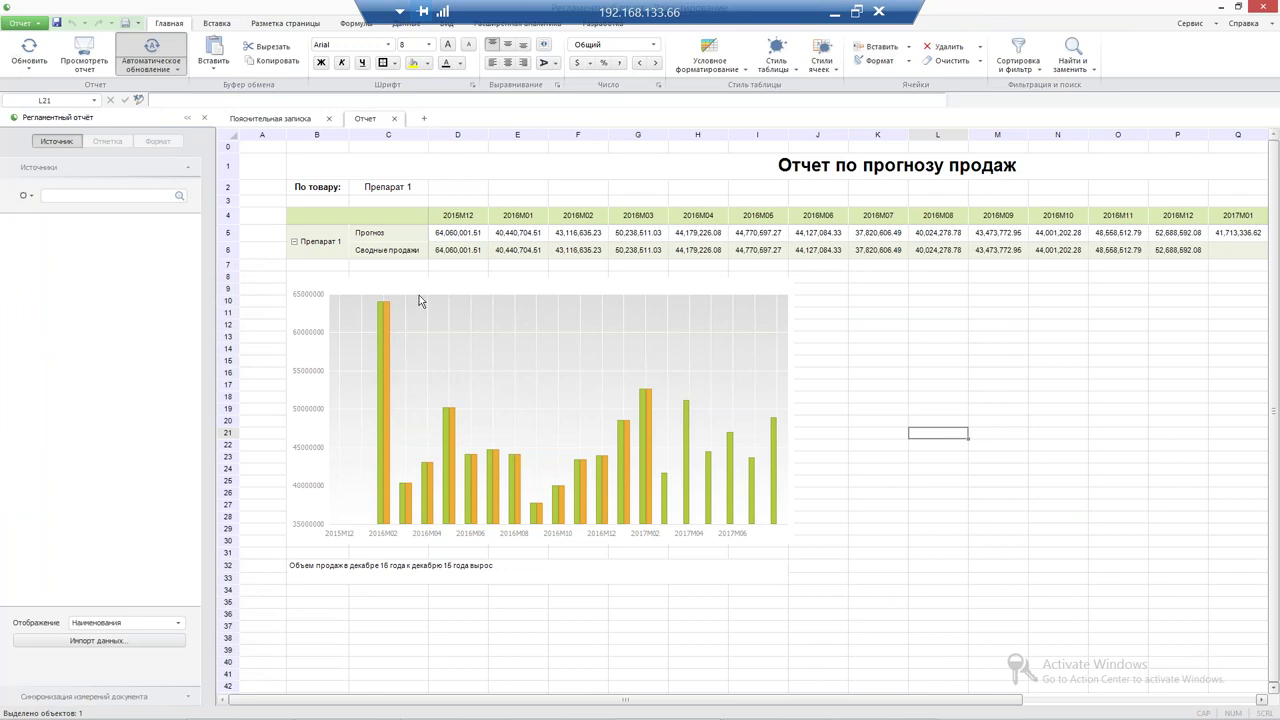
{"action": "left_click", "coordinate": [137, 22]}
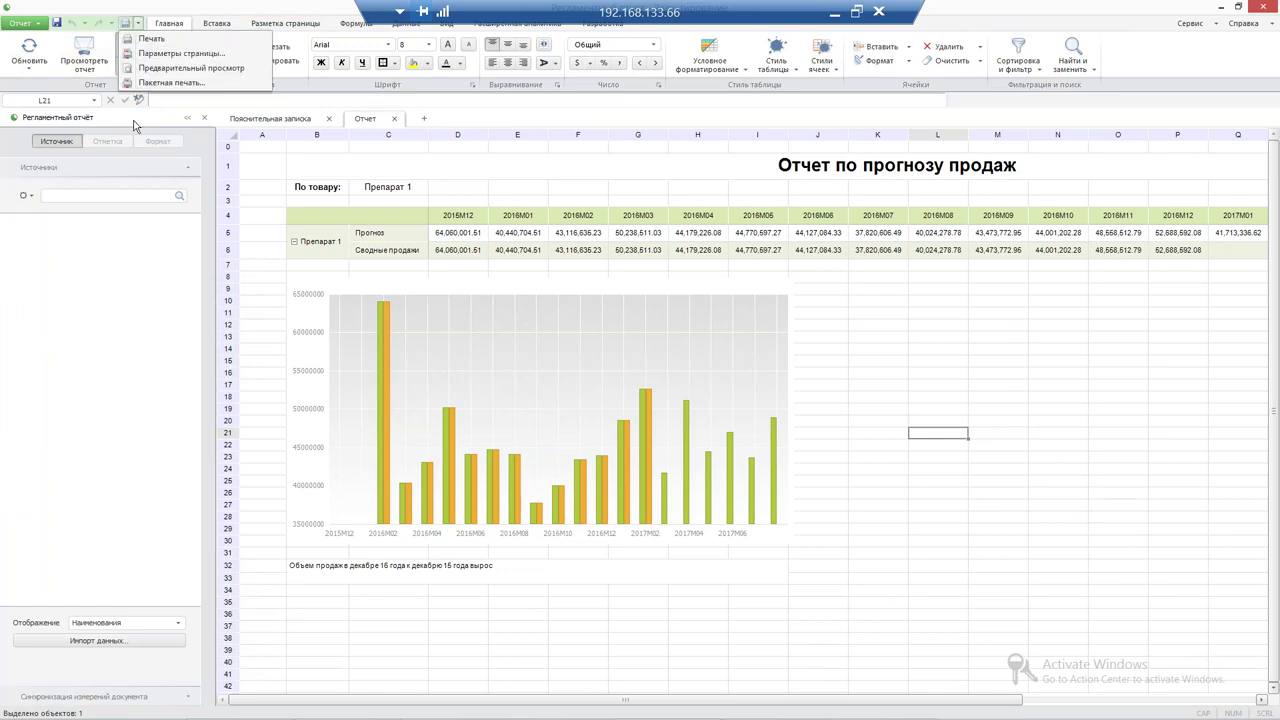
Preview the Отчет sheet's printout, inspect cell J8, then go to Пояснительная записка
{"action": "left_click", "coordinate": [165, 68]}
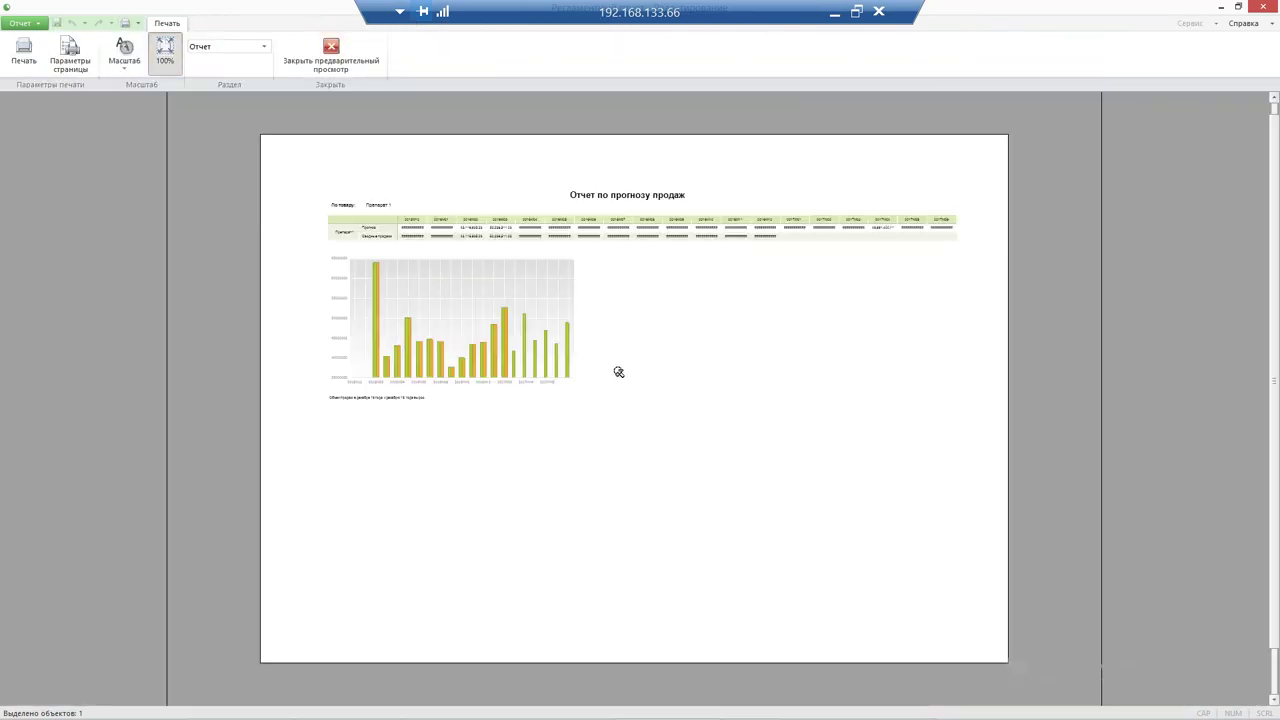
{"action": "left_click", "coordinate": [331, 55]}
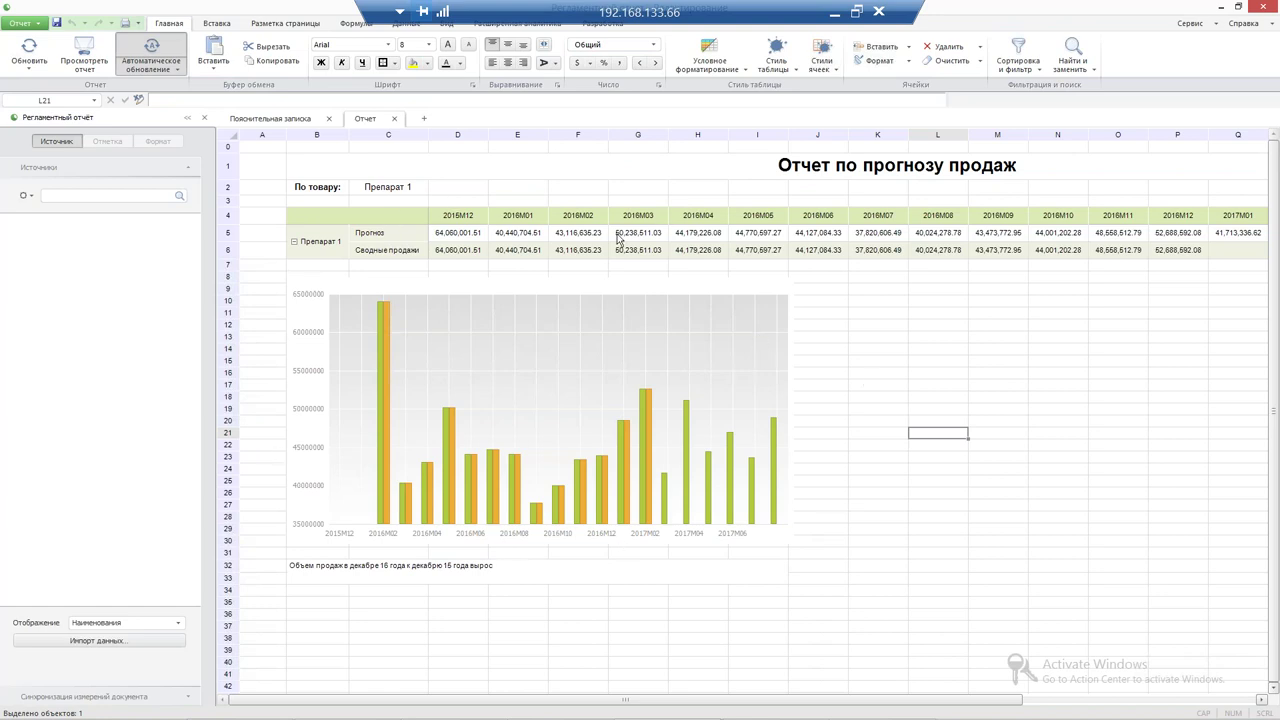
{"action": "left_click", "coordinate": [817, 276]}
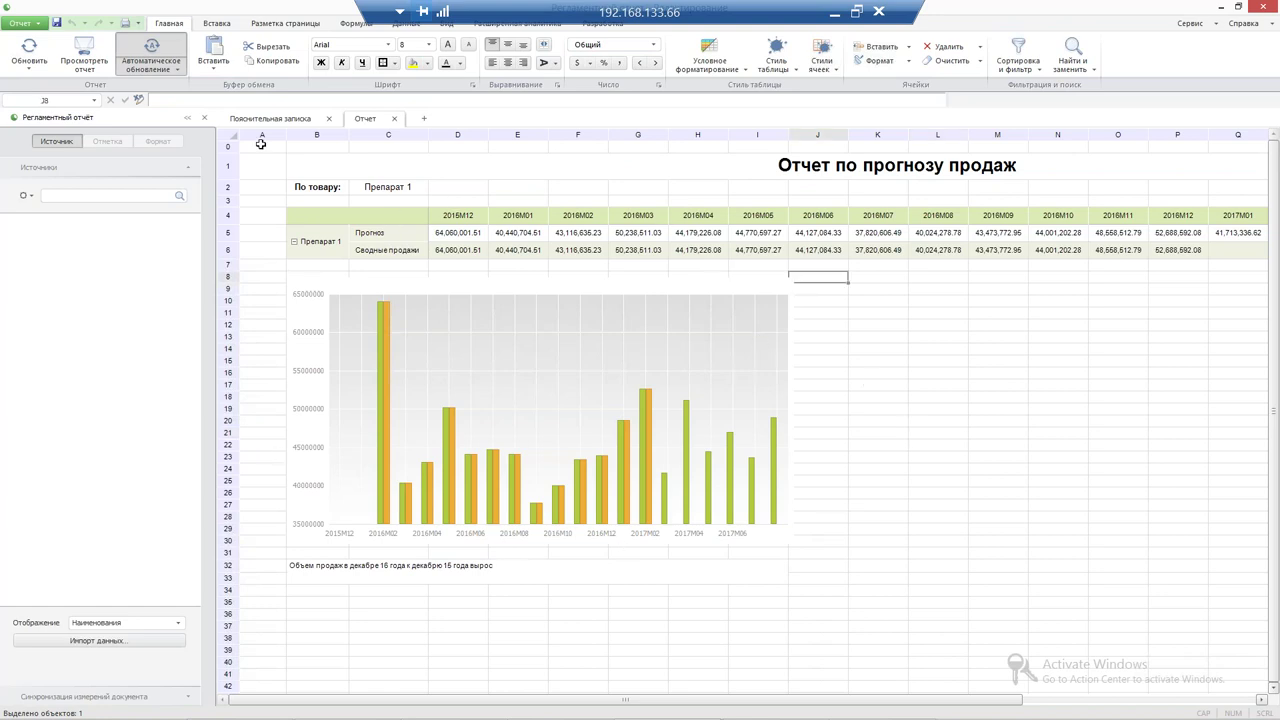
{"action": "key", "text": "shift+F3"}
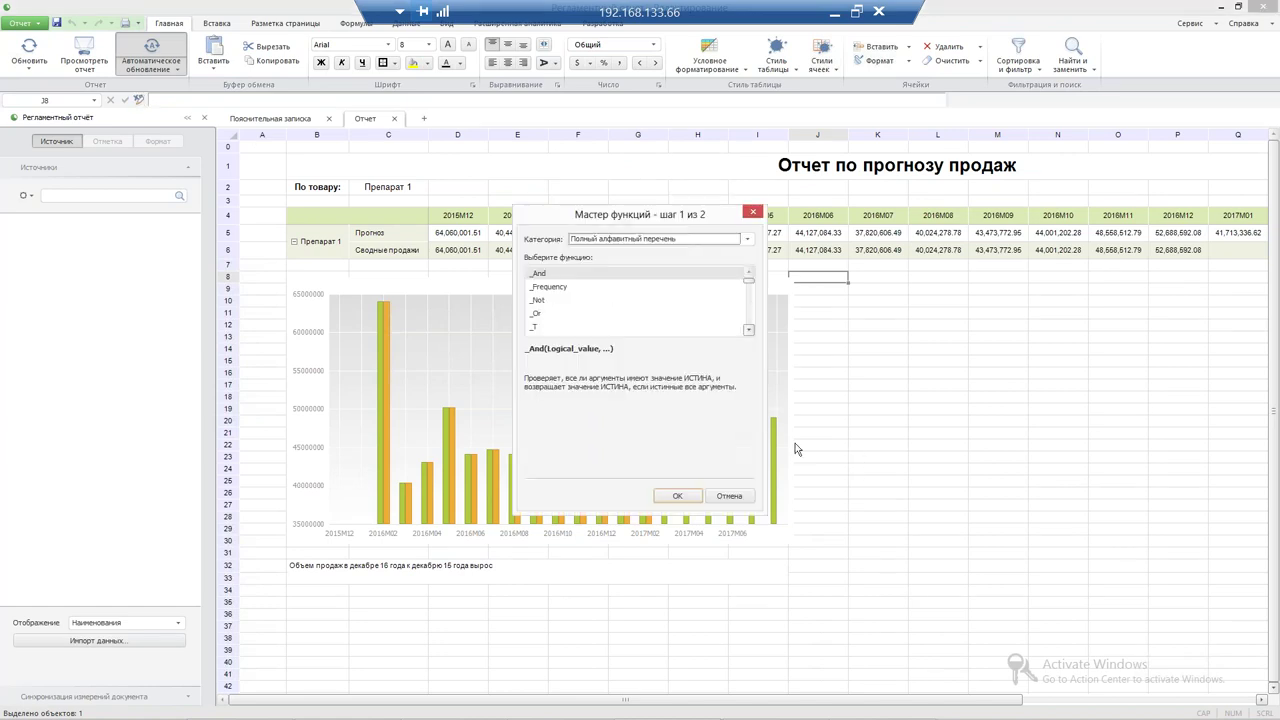
{"action": "left_click", "coordinate": [752, 212]}
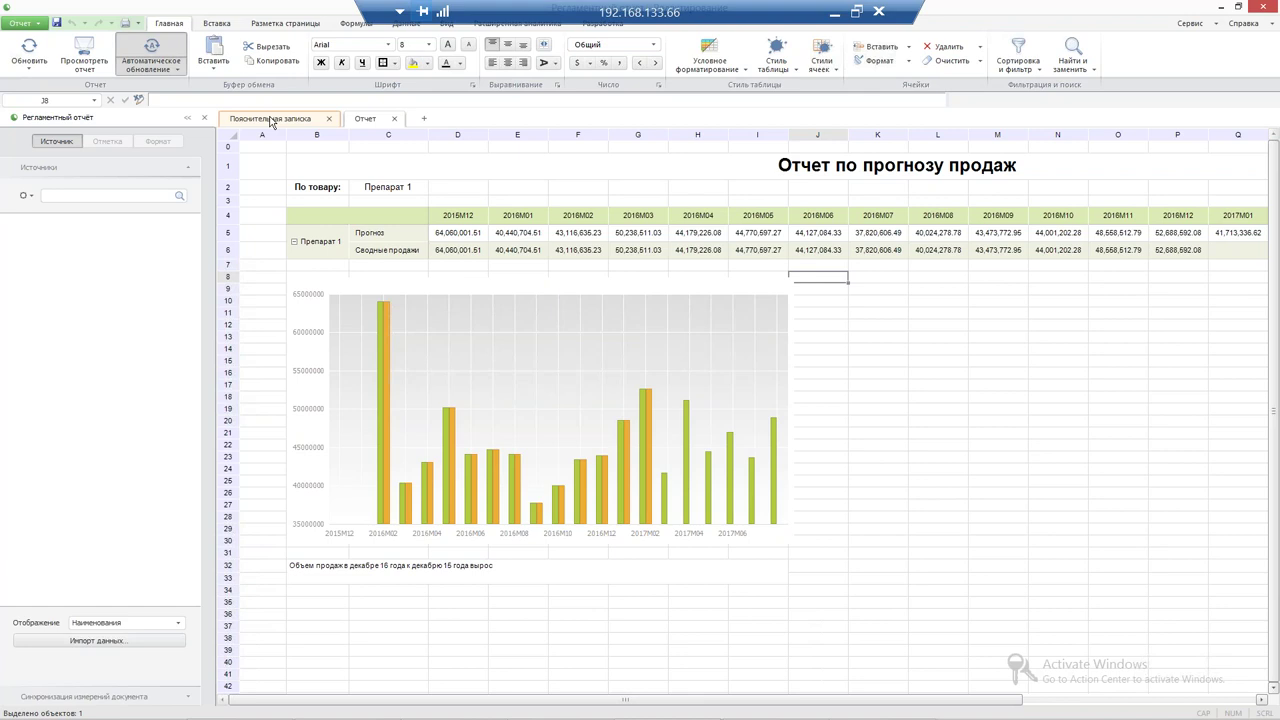
{"action": "left_click", "coordinate": [270, 120]}
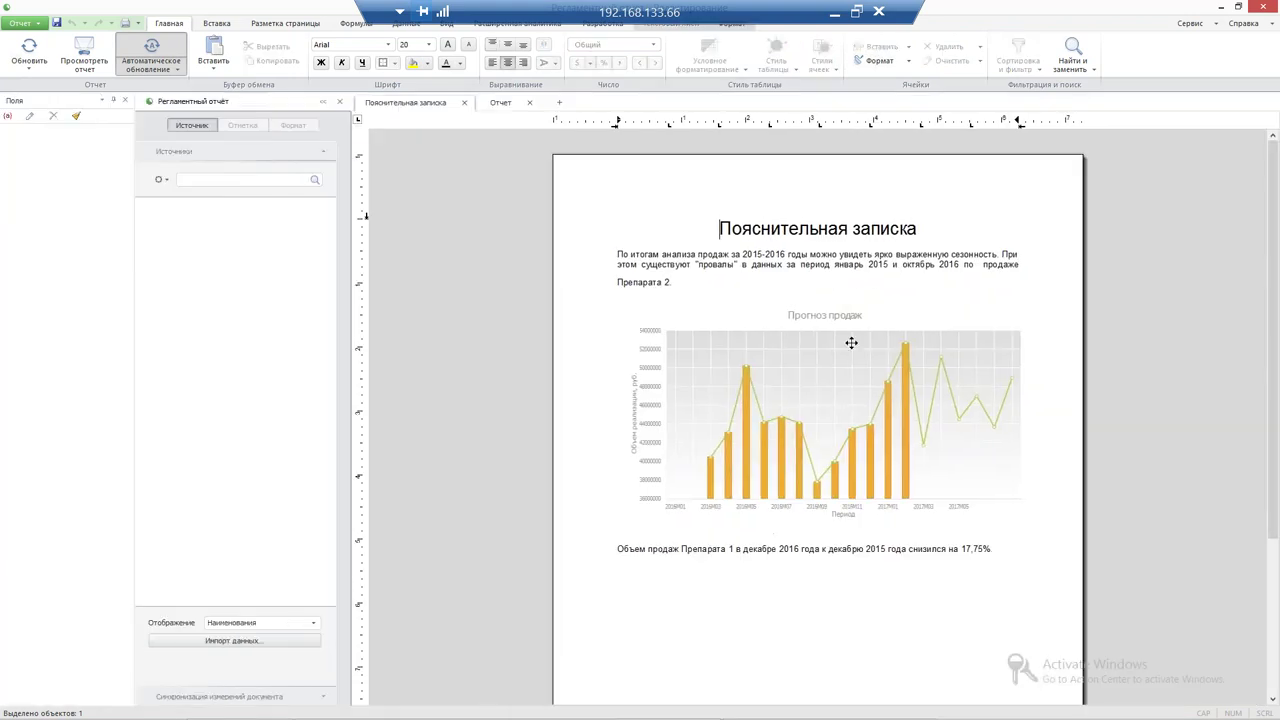
Select the Прогноз продаж chart on the Пояснительная записка page, then return to the Отчет sheet
{"action": "left_click", "coordinate": [720, 395]}
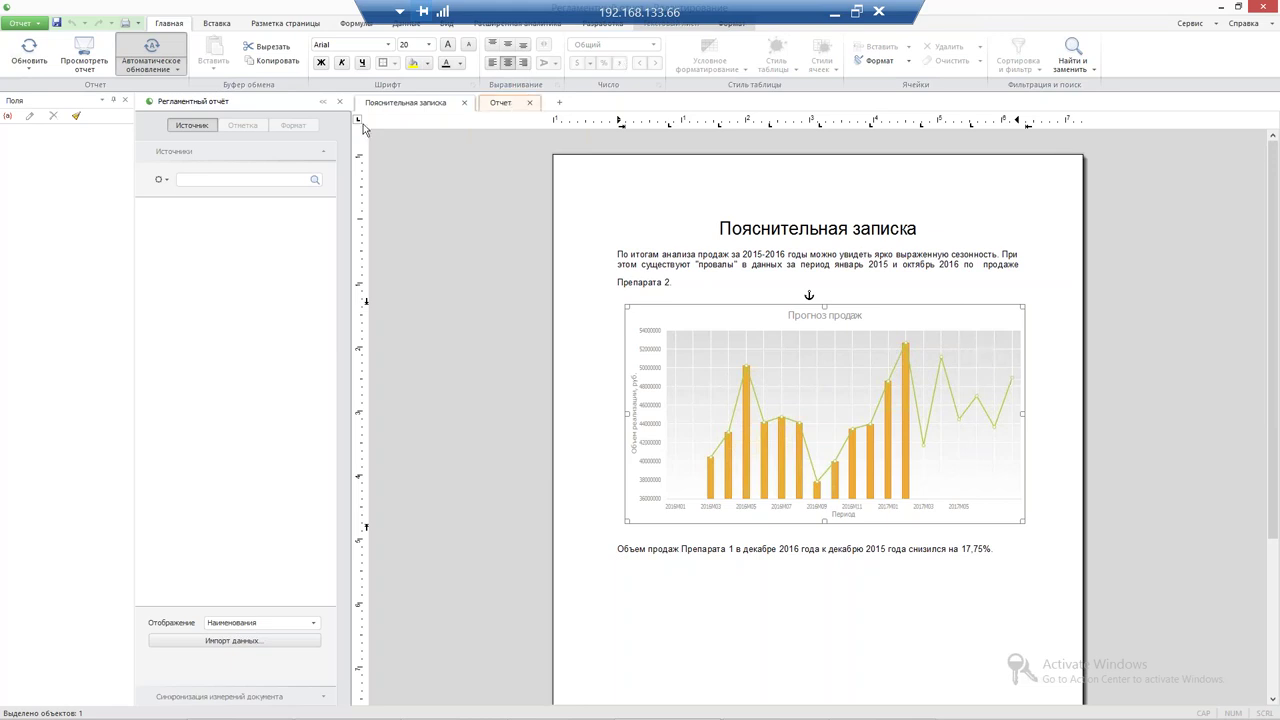
{"action": "key", "text": "ctrl+Tab"}
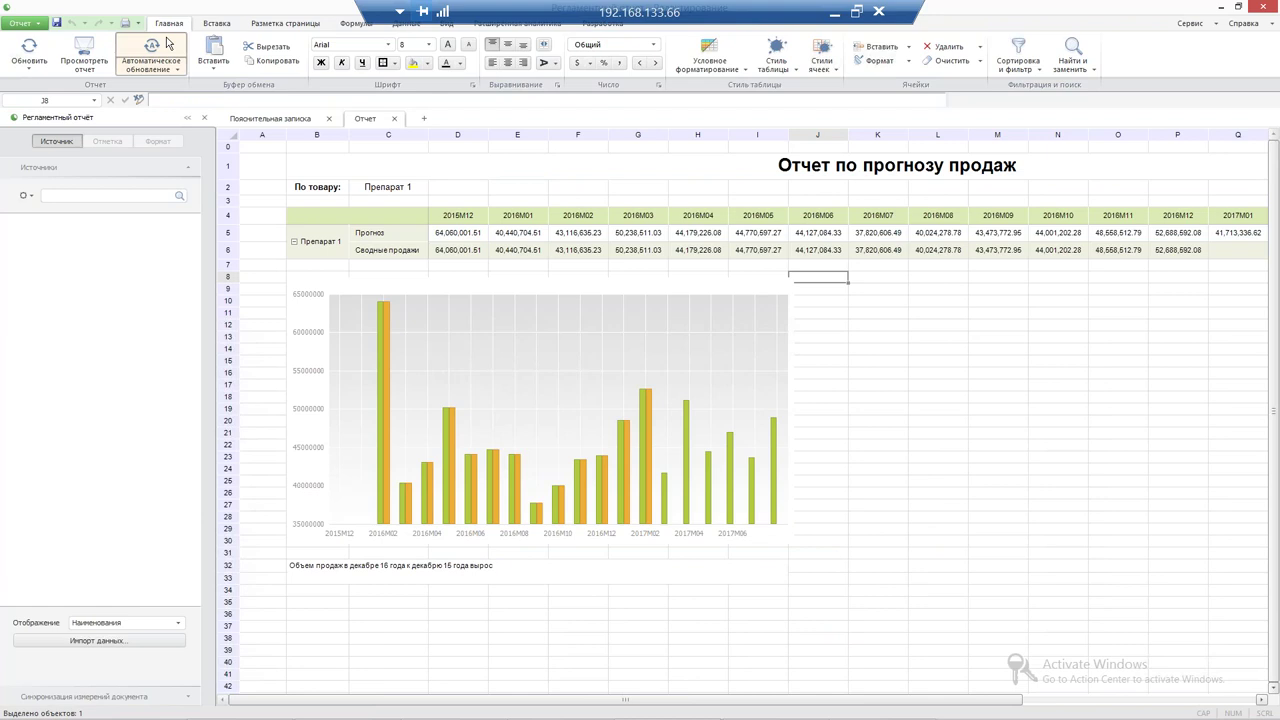
Save a copy of the report named 'Отчет' into the Вебинар 03.04.2018 folder
{"action": "left_click", "coordinate": [36, 25]}
{"action": "mouse_move", "coordinate": [70, 78]}
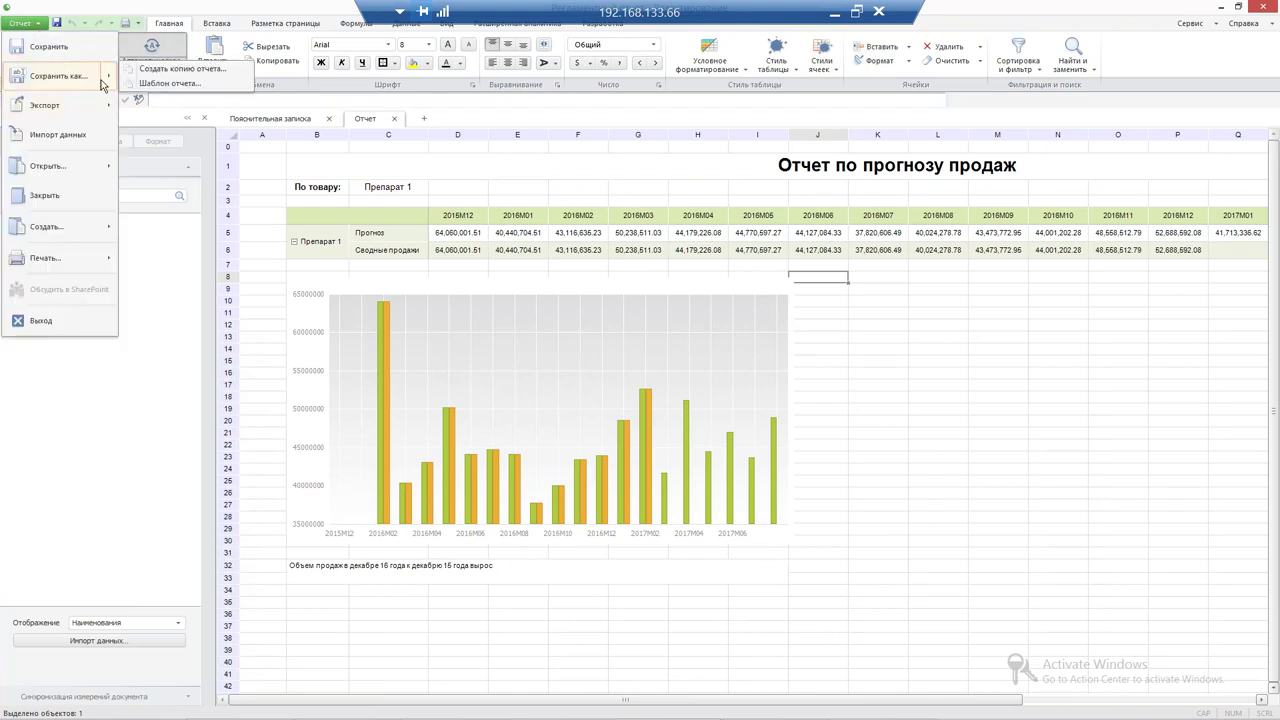
{"action": "left_click", "coordinate": [180, 68]}
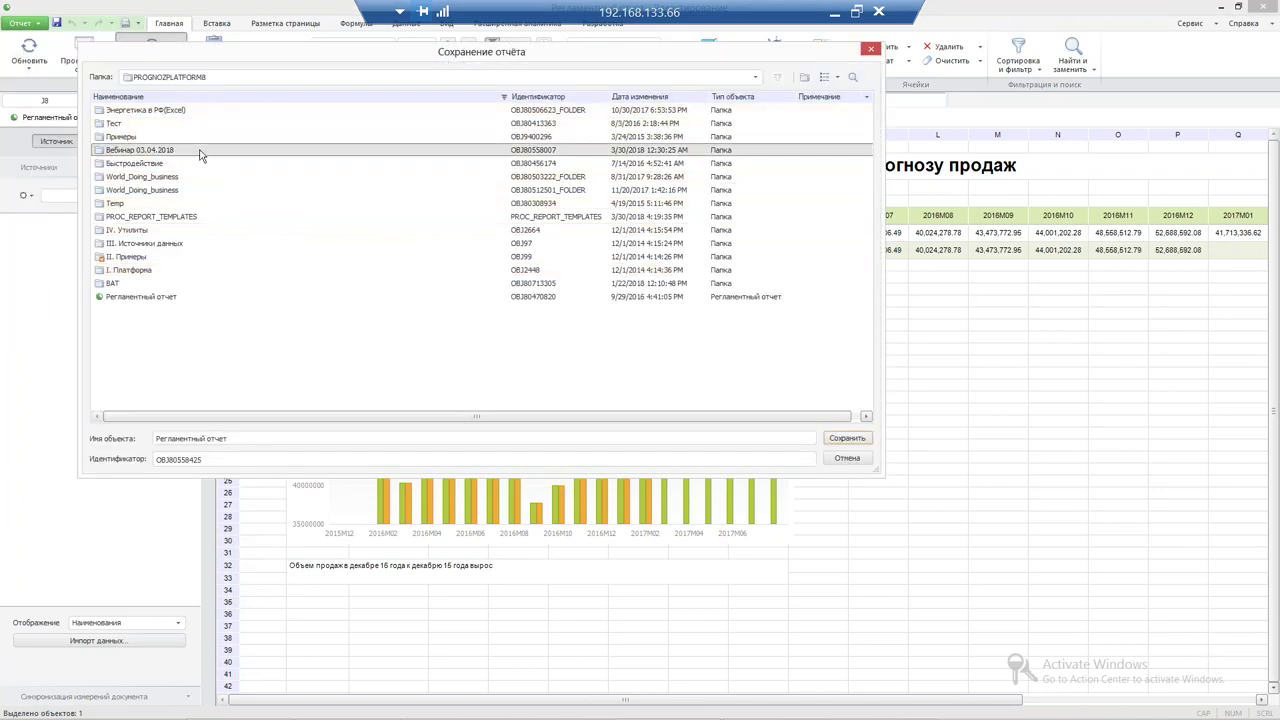
{"action": "double_click", "coordinate": [203, 150]}
{"action": "key", "text": "ctrl+a"}
{"action": "type", "text": "Отчет"}
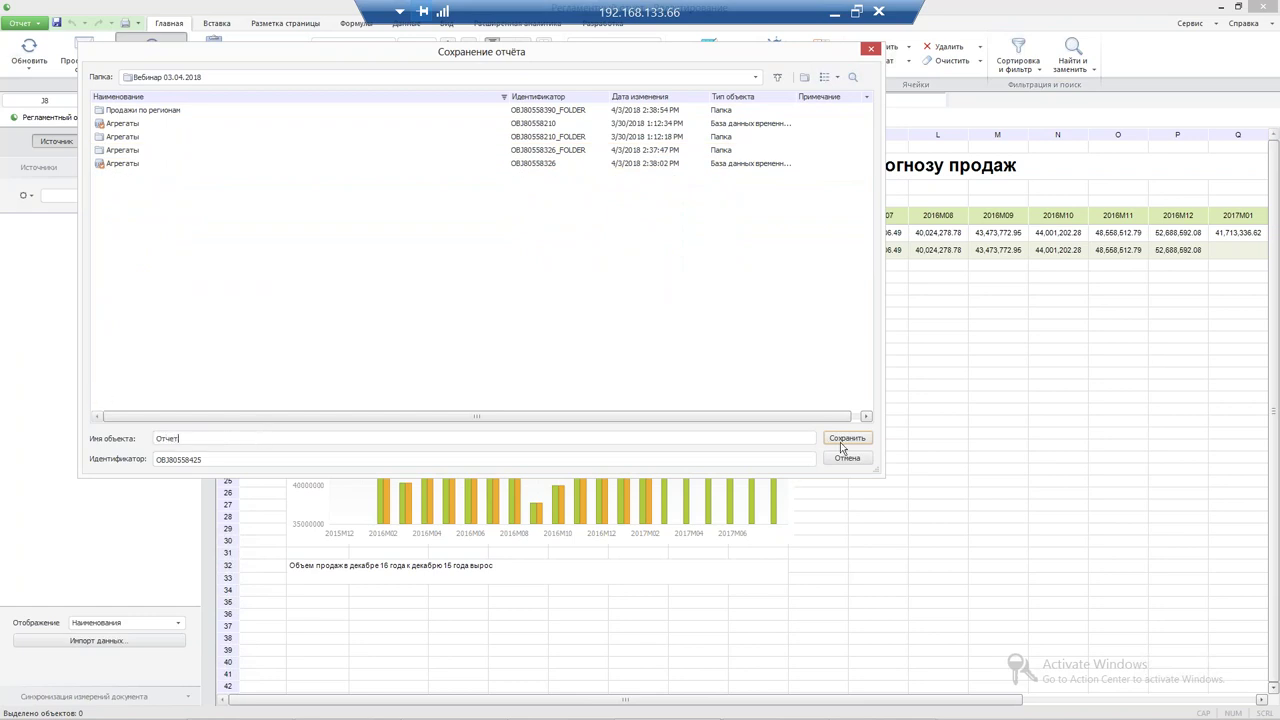
{"action": "left_click", "coordinate": [843, 437]}
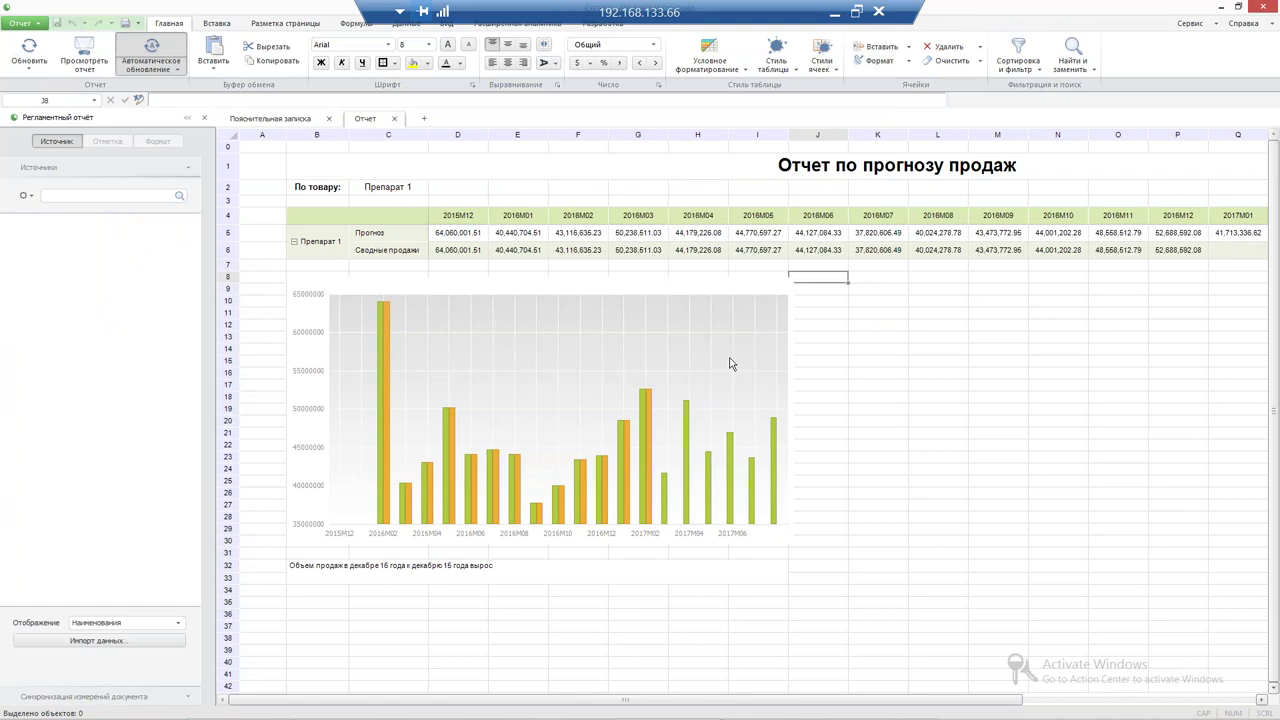
{"action": "mouse_move", "coordinate": [1268, 7]}
Close the report, open the Задача оповещения container, and show the task types to create
{"action": "left_click", "coordinate": [1258, 7]}
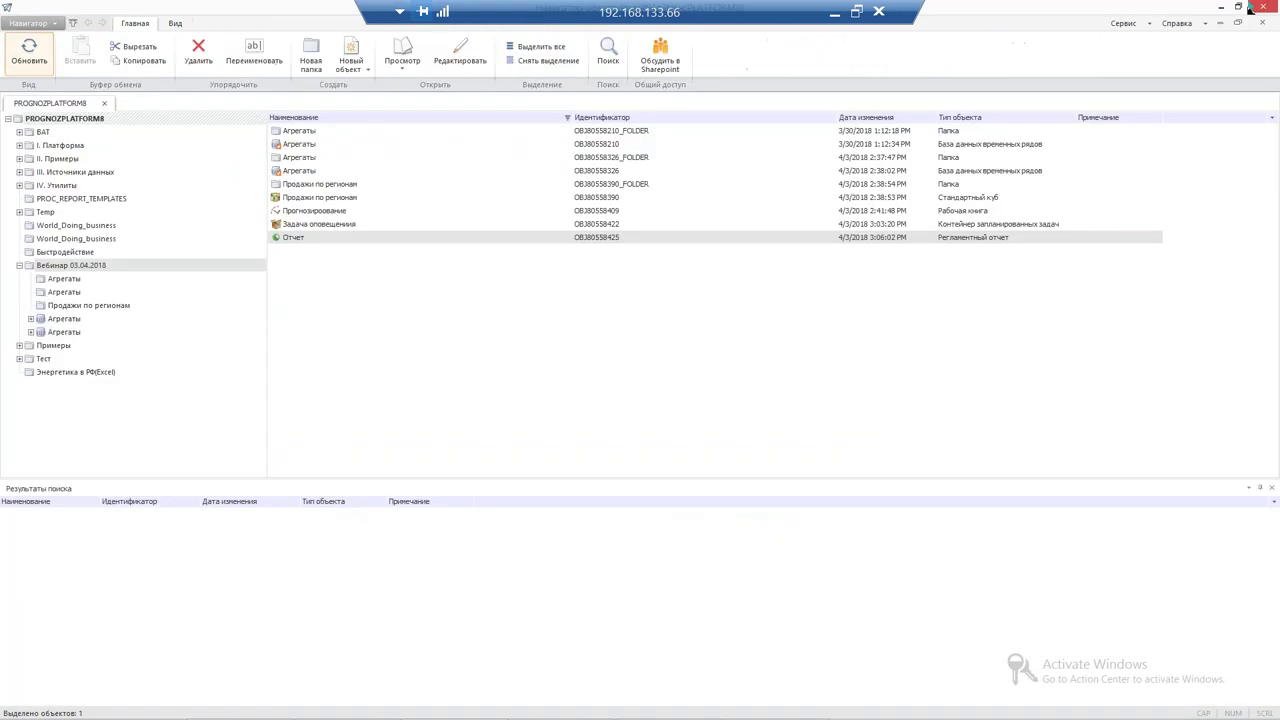
{"action": "right_click", "coordinate": [306, 225]}
{"action": "left_click", "coordinate": [360, 427]}
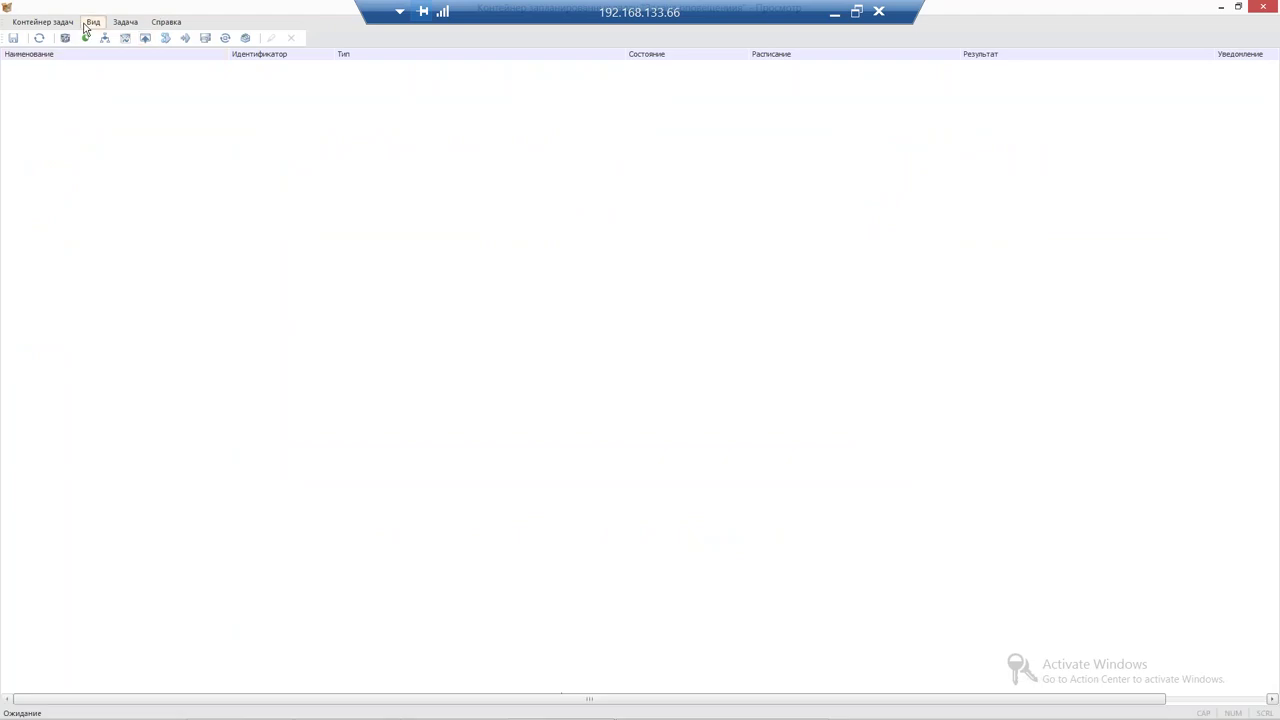
{"action": "left_click", "coordinate": [112, 25]}
Add a Вычисление регламентного отчета task named 'Оповещение'
{"action": "mouse_move", "coordinate": [165, 40]}
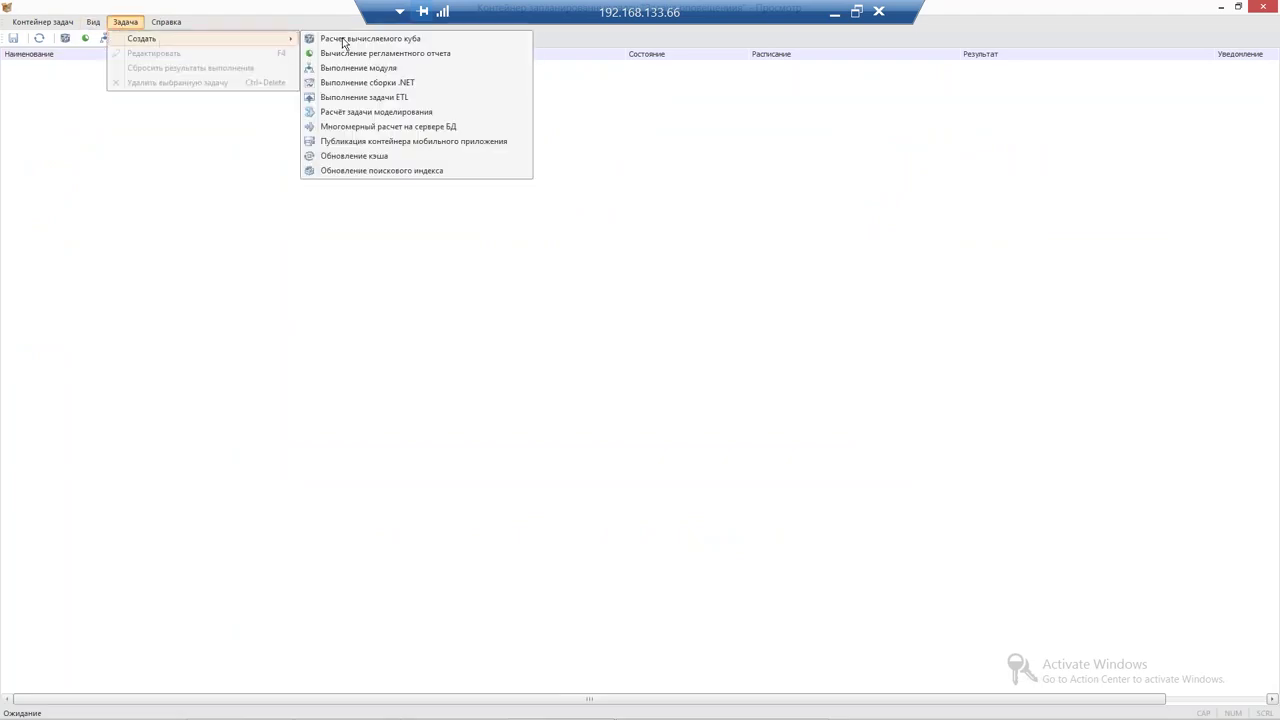
{"action": "left_click", "coordinate": [362, 54]}
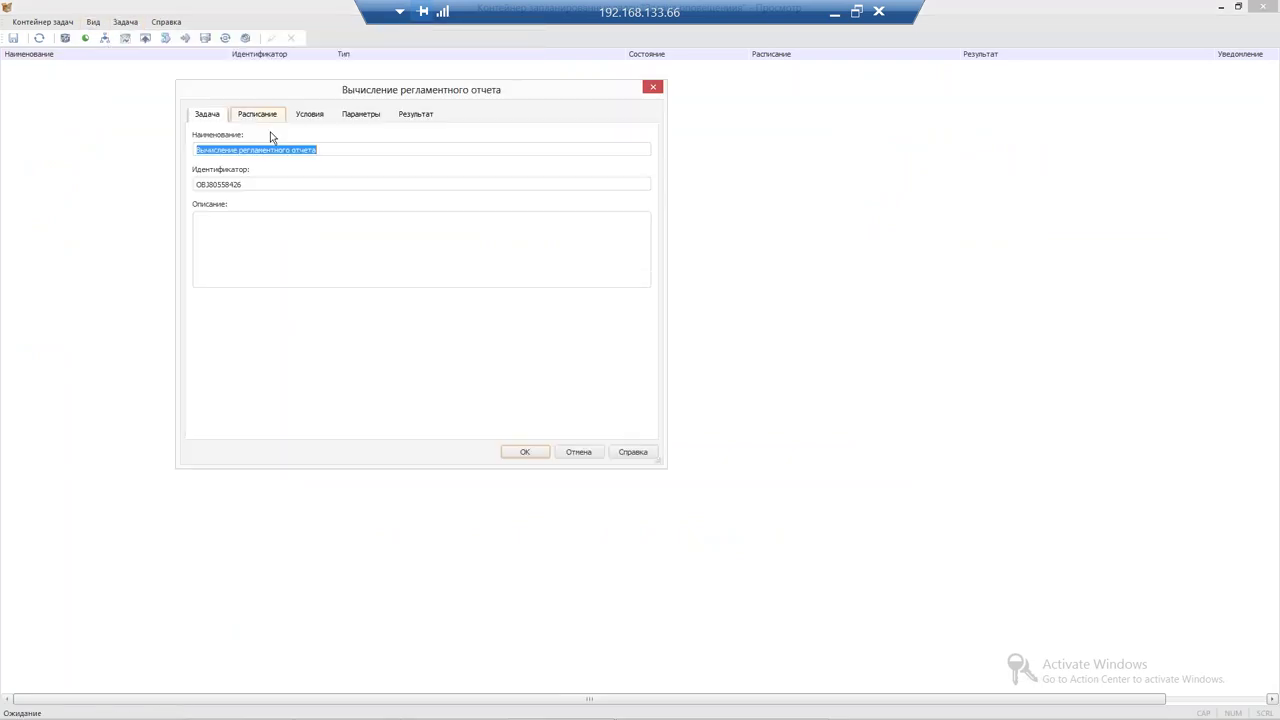
{"action": "type", "text": "Оповещение"}
Set the task's schedule to Однократно (run once)
{"action": "left_click", "coordinate": [262, 121]}
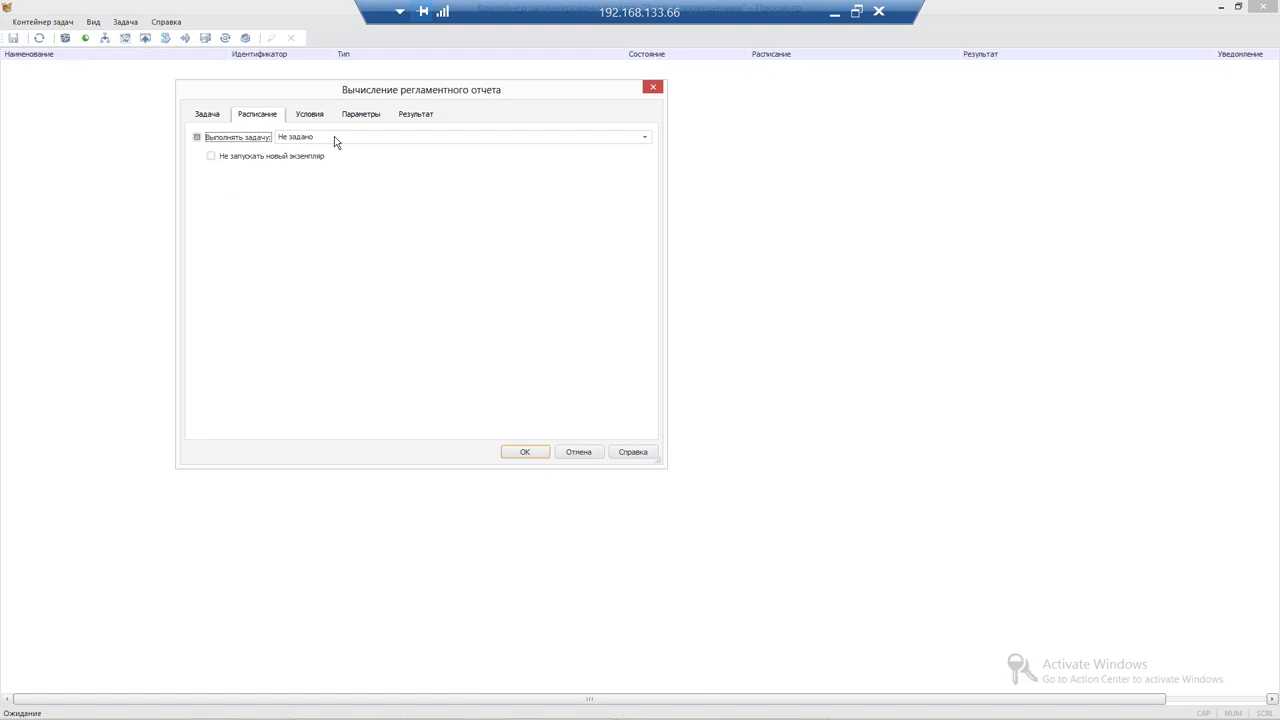
{"action": "left_click", "coordinate": [335, 139]}
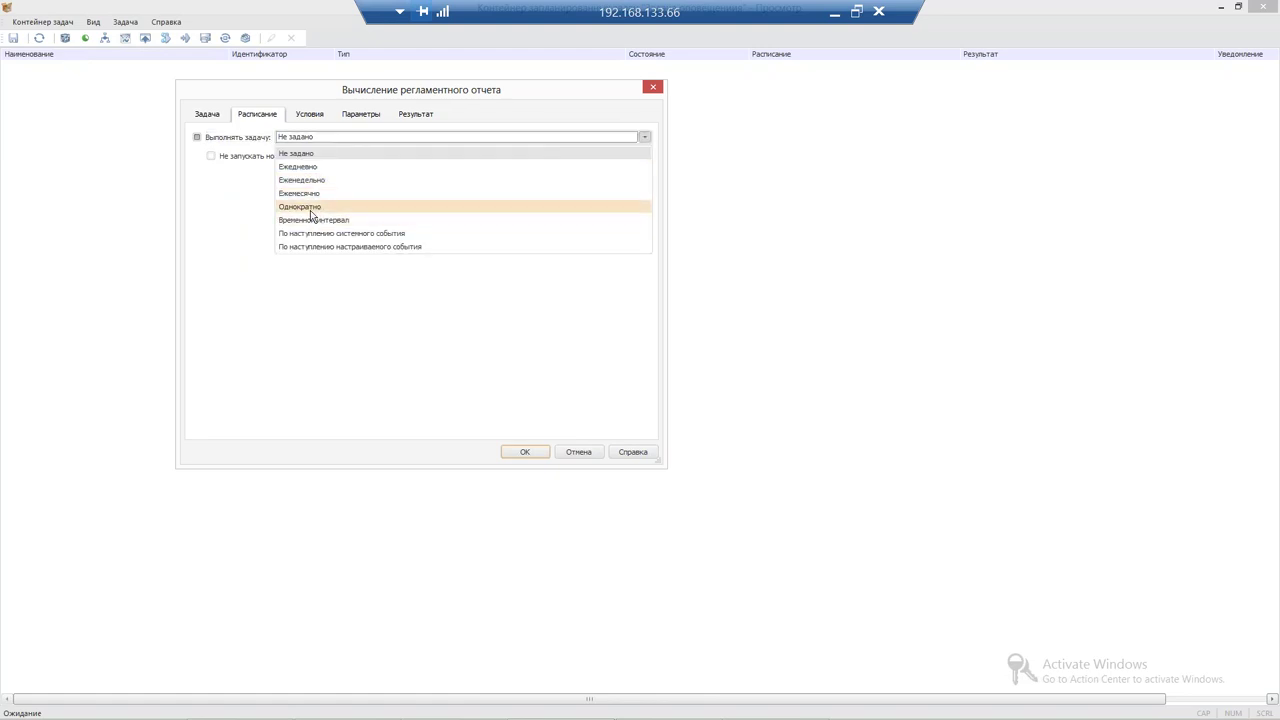
{"action": "left_click", "coordinate": [312, 207]}
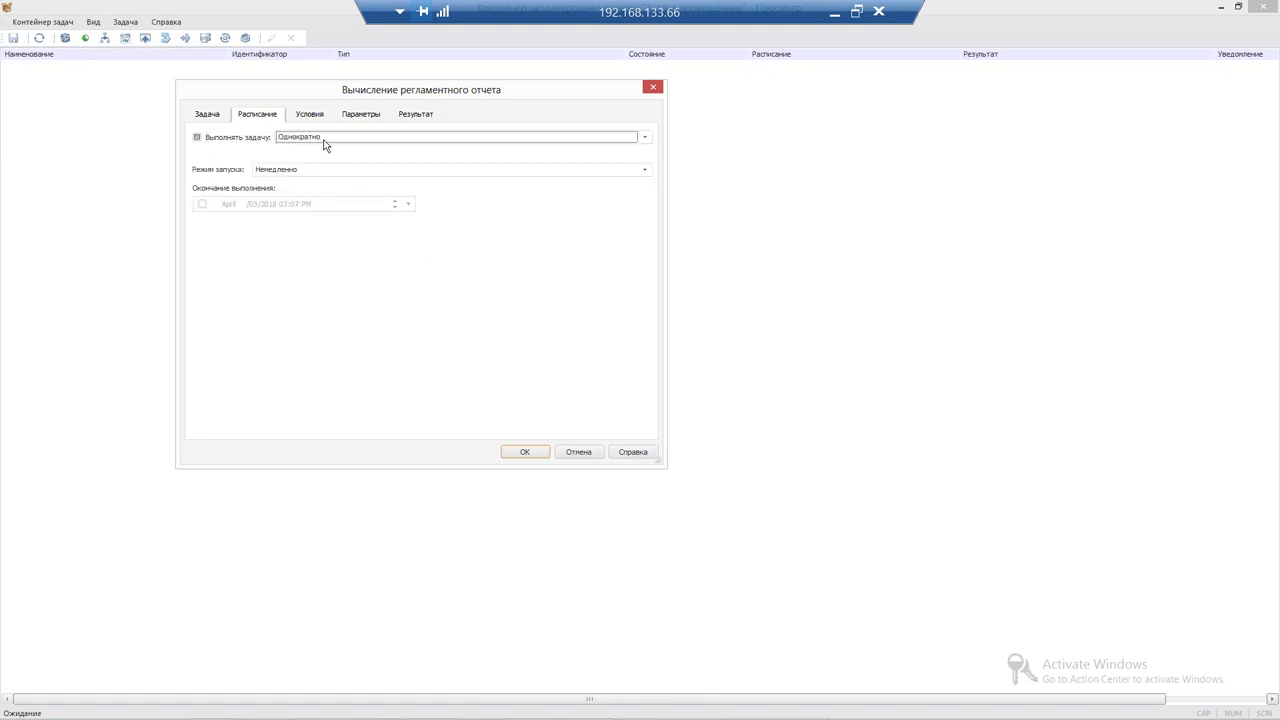
{"action": "left_click", "coordinate": [325, 147]}
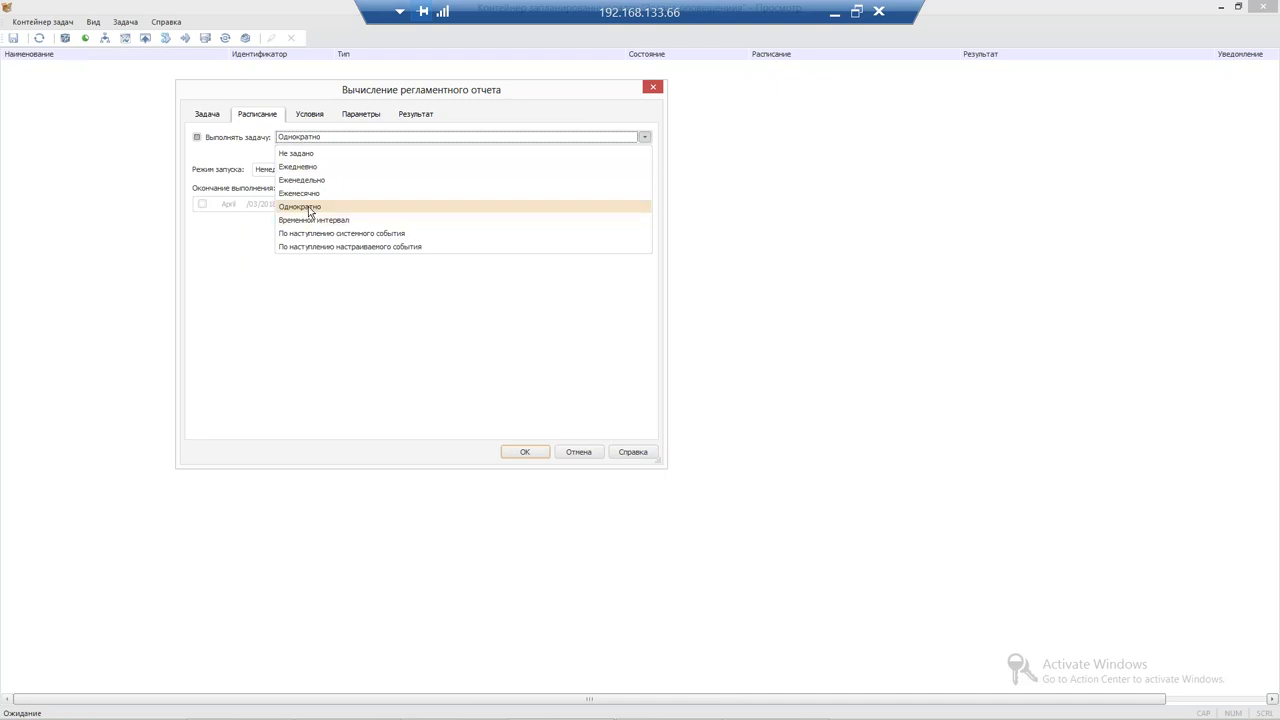
{"action": "left_click", "coordinate": [310, 208]}
{"action": "left_click", "coordinate": [310, 118]}
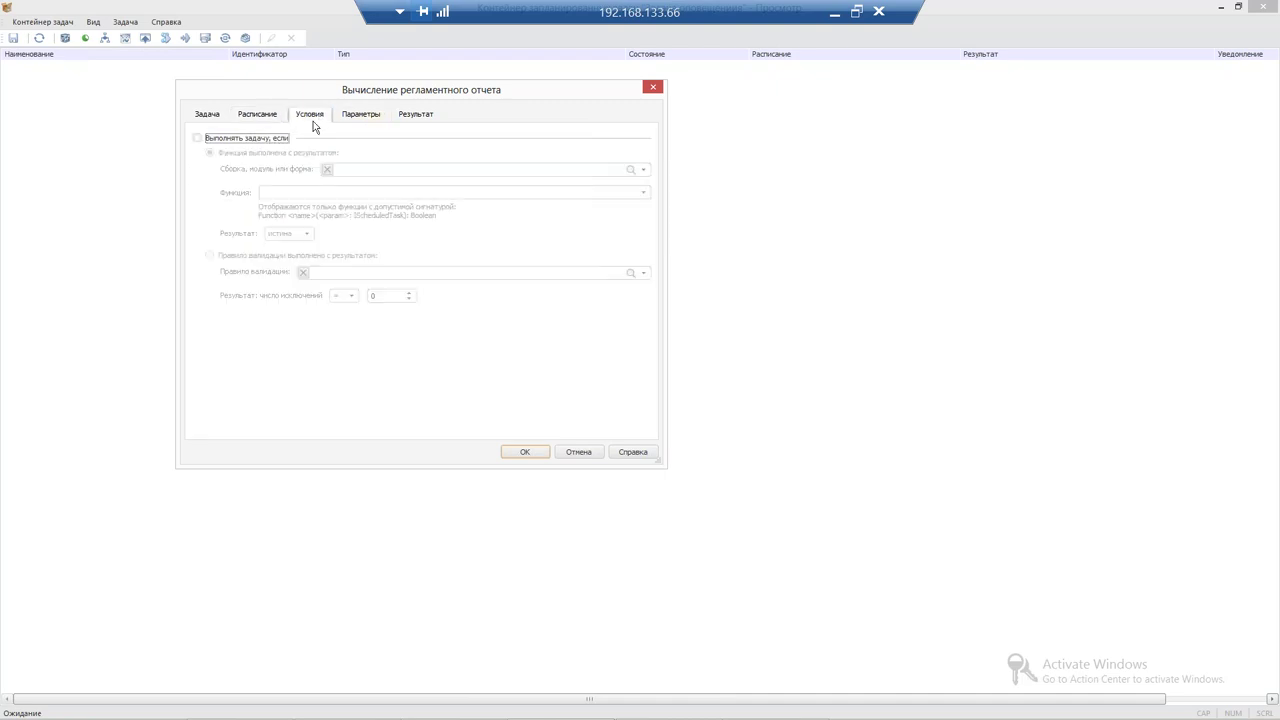
{"action": "left_click", "coordinate": [361, 117]}
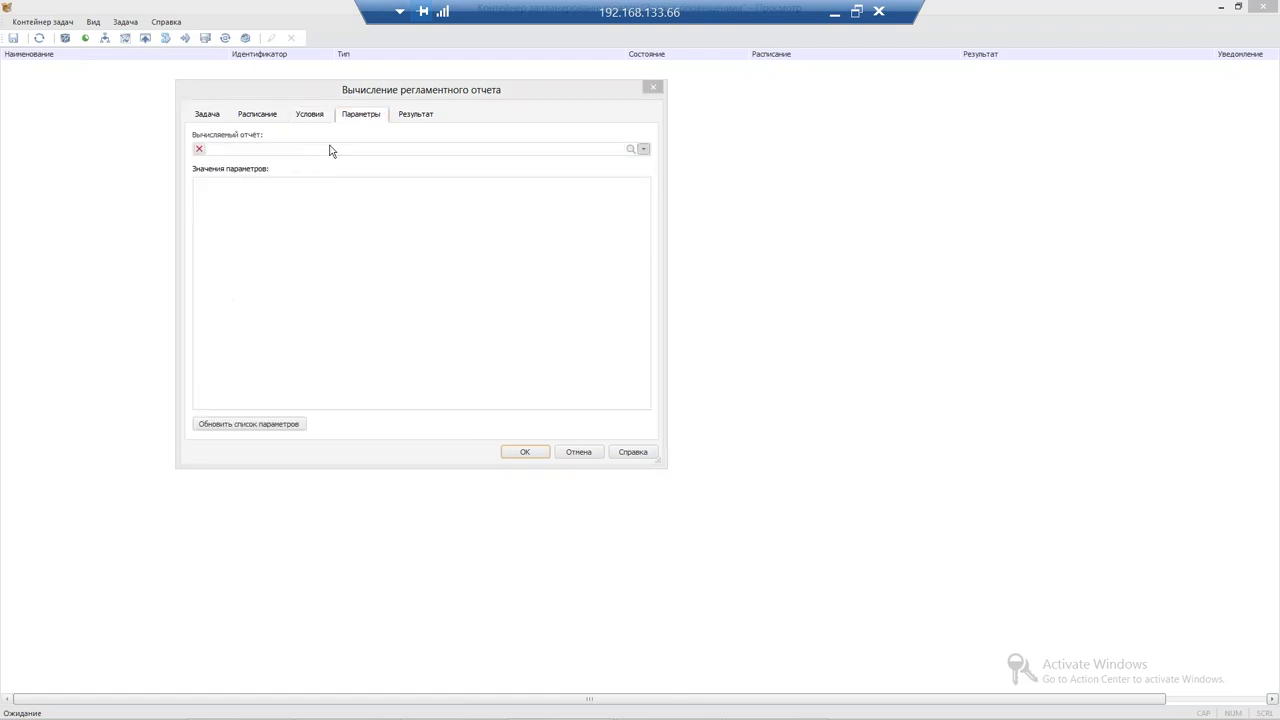
Choose Отчет from the Вебинар 03.04.2018 folder as the task's calculated report
{"action": "left_click", "coordinate": [331, 150]}
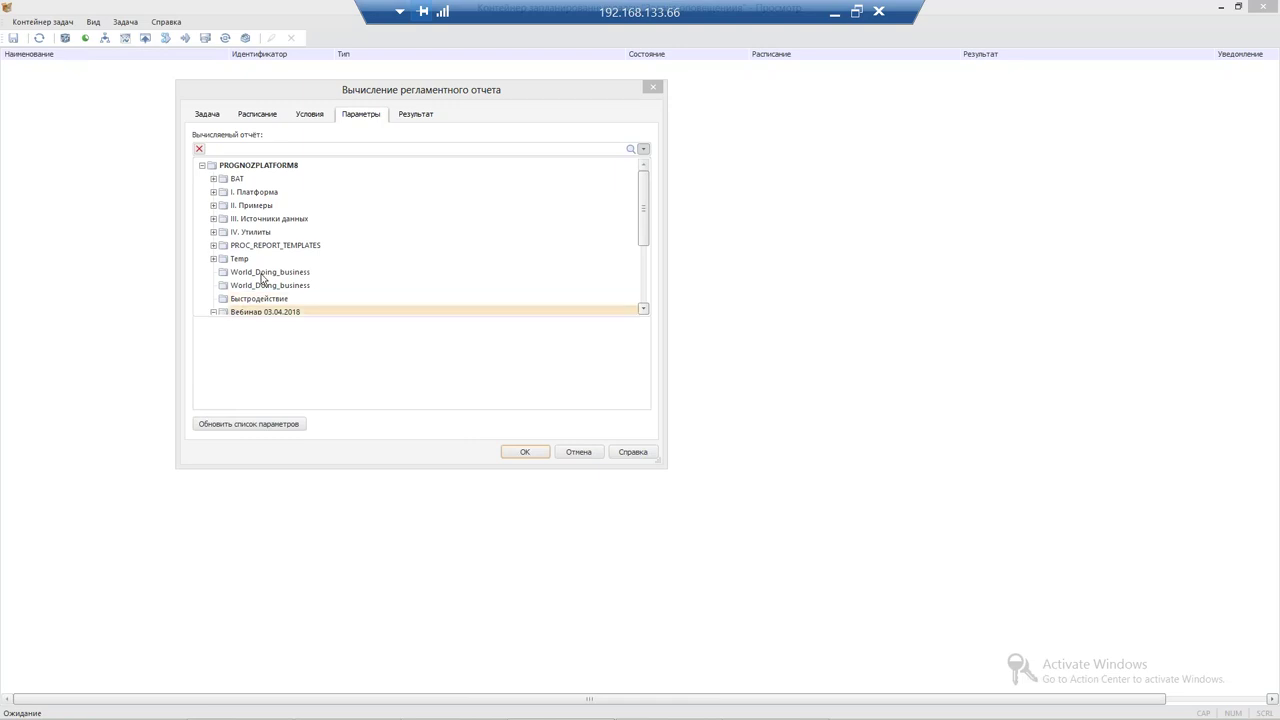
{"action": "scroll", "coordinate": [262, 279], "scroll_direction": "down", "scroll_amount": 2}
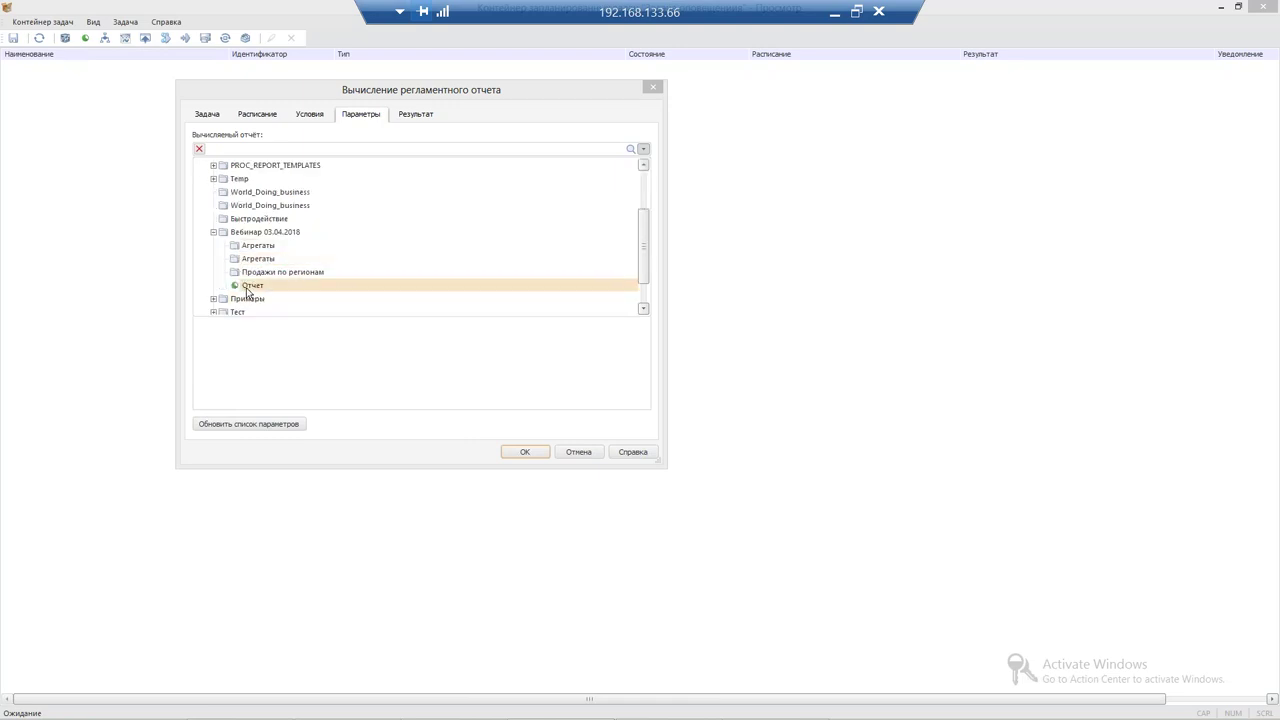
{"action": "left_click", "coordinate": [271, 166]}
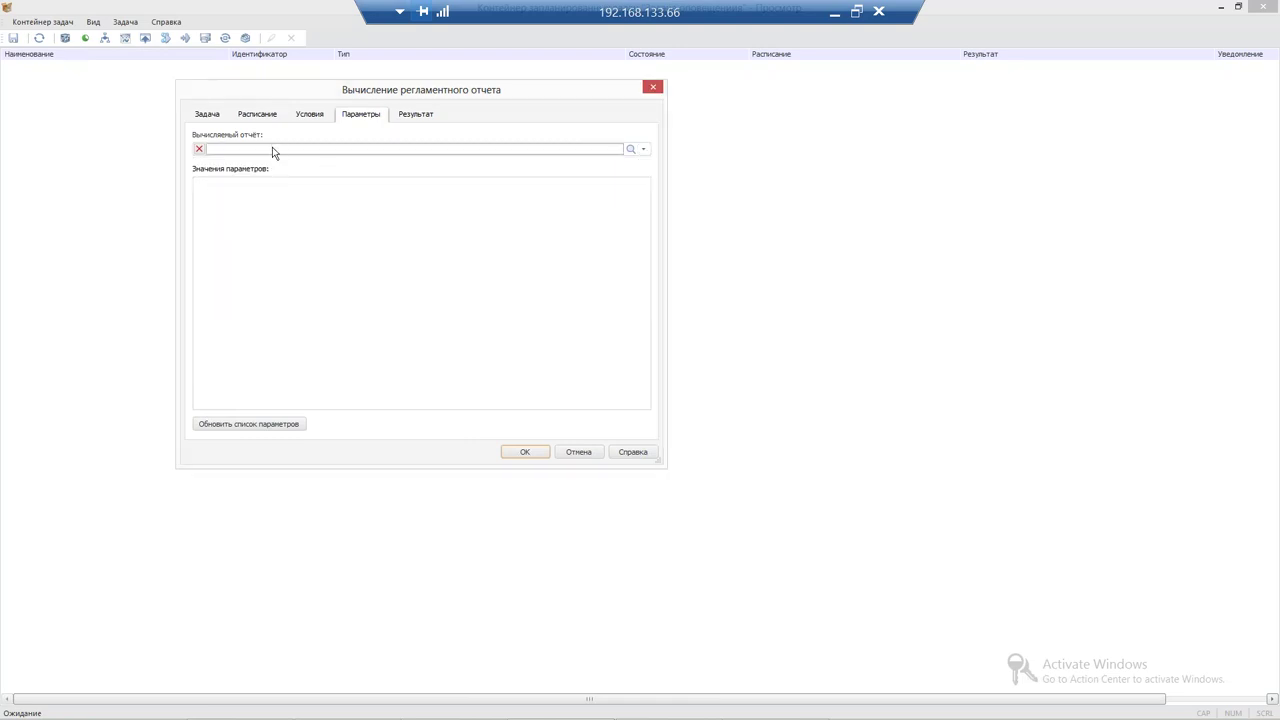
{"action": "left_click", "coordinate": [273, 151]}
{"action": "scroll", "coordinate": [266, 280], "scroll_direction": "down", "scroll_amount": 1}
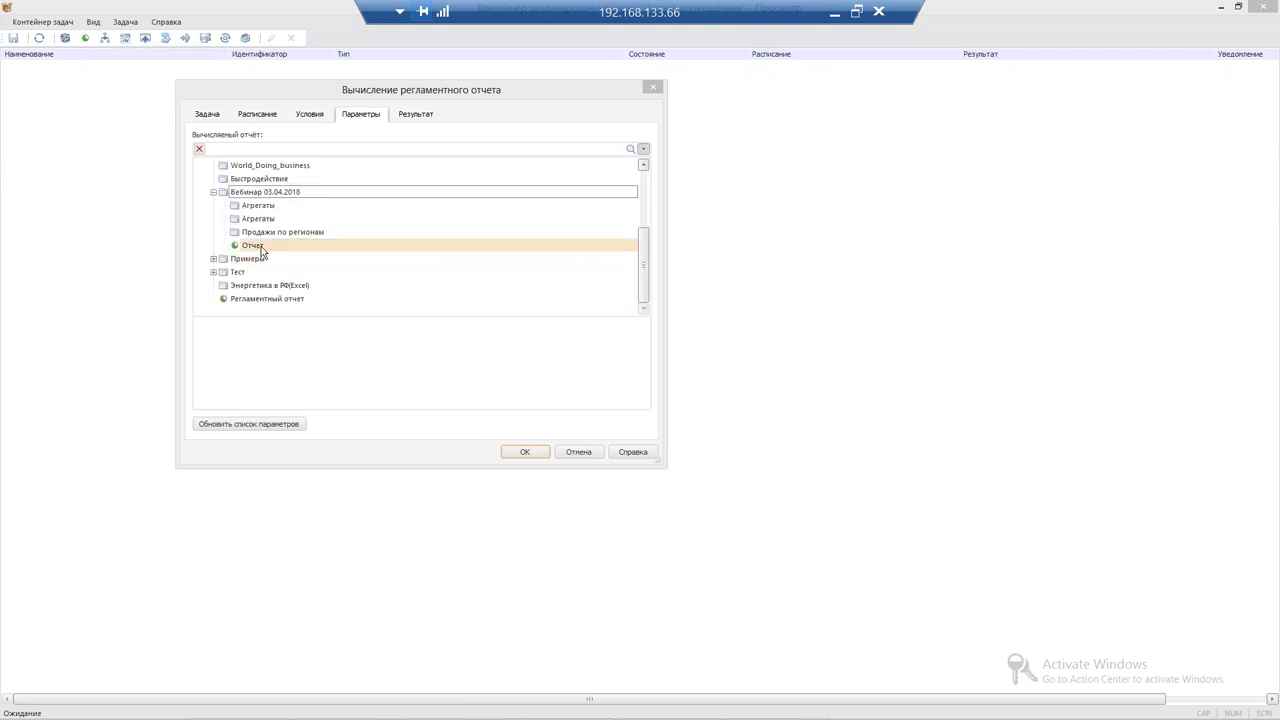
{"action": "left_click", "coordinate": [261, 246]}
Turn on Уведомлять по электронной почте and enter the recipient's e-mail address in Список адресатов
{"action": "left_click", "coordinate": [422, 116]}
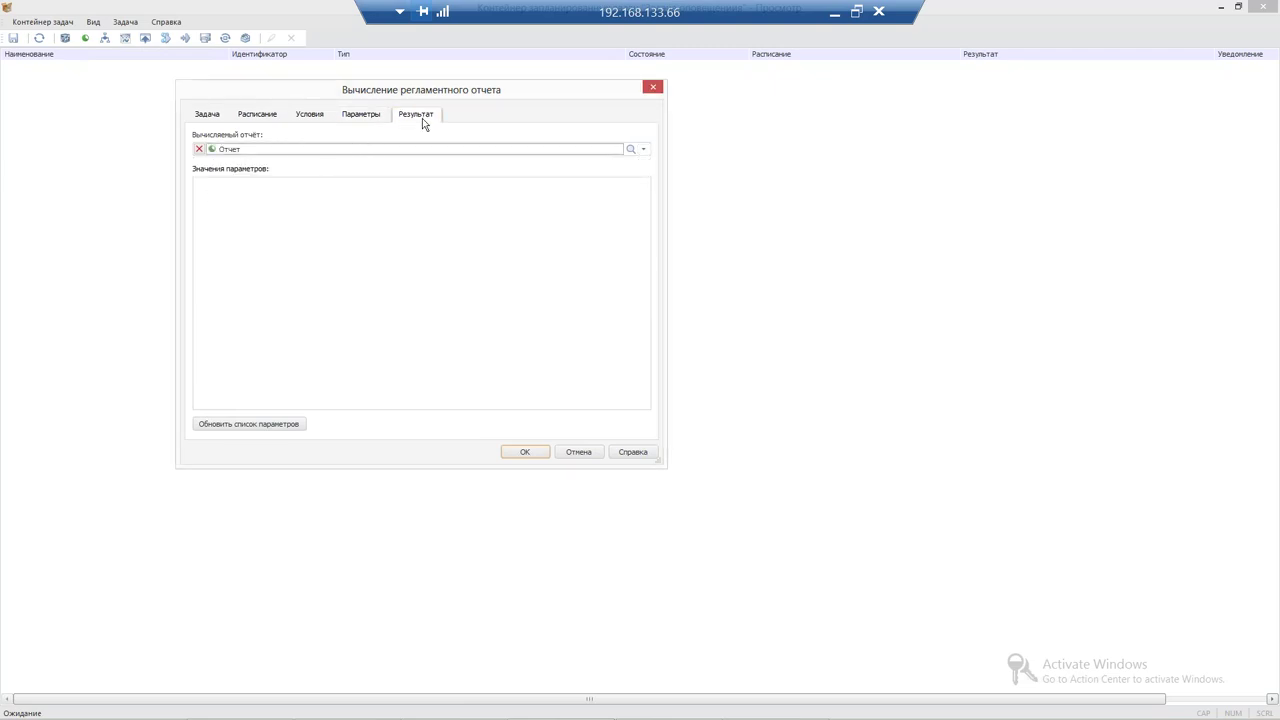
{"action": "left_click", "coordinate": [270, 139]}
{"action": "left_click", "coordinate": [334, 177]}
{"action": "type", "text": "вася"}
{"action": "key", "text": "BackSpace"}
{"action": "key", "text": "BackSpace"}
{"action": "key", "text": "BackSpace"}
{"action": "key", "text": "BackSpace"}
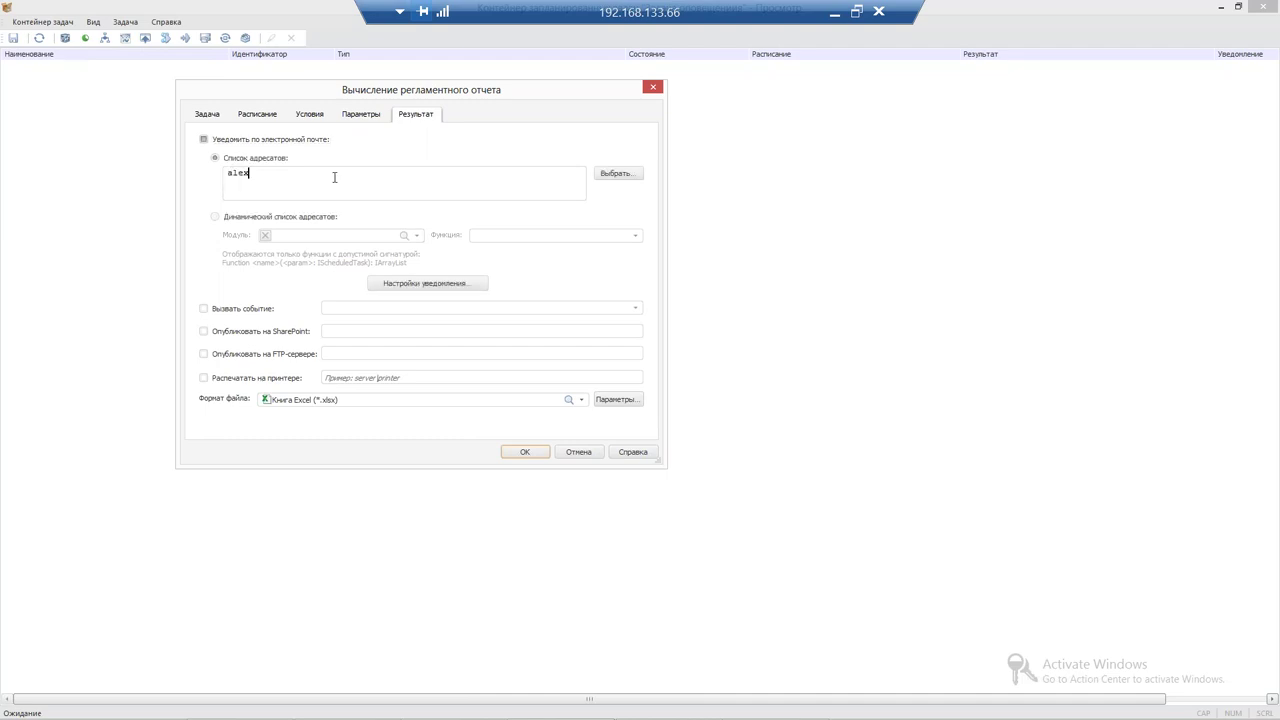
Set the result file format to Документ PDF and save the task
{"action": "left_click", "coordinate": [406, 404]}
{"action": "left_click", "coordinate": [384, 469]}
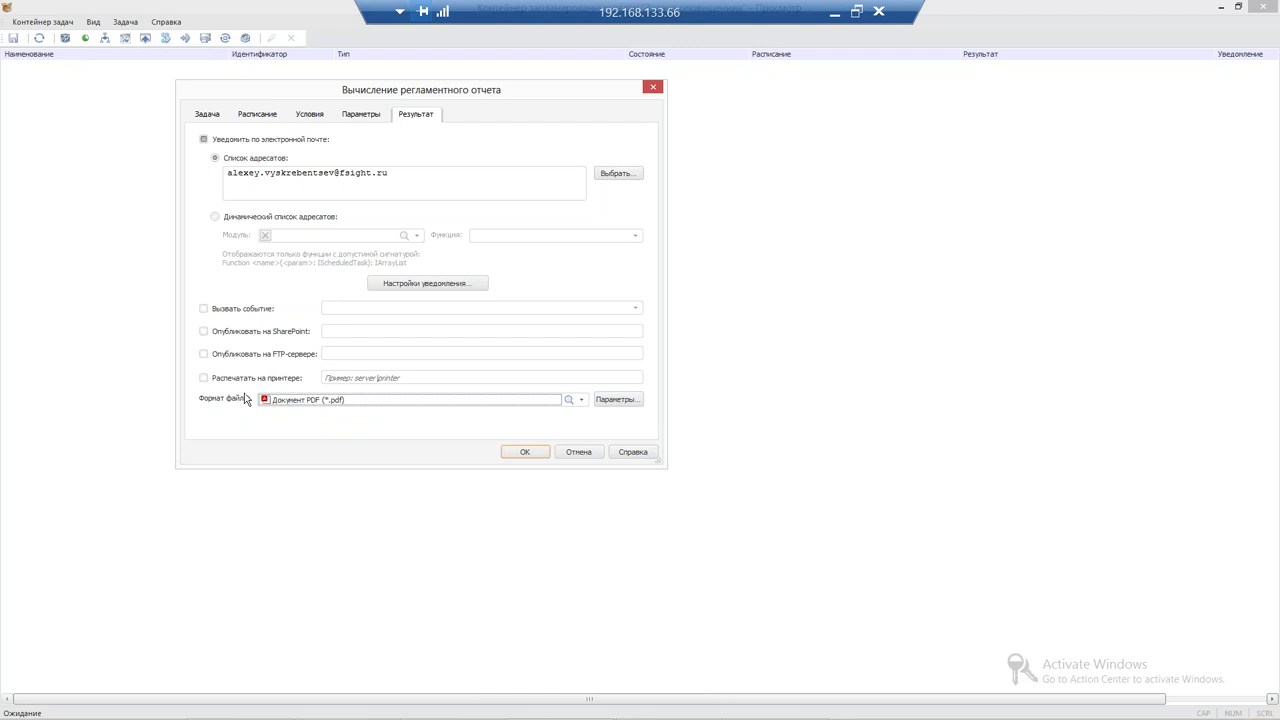
{"action": "left_click", "coordinate": [526, 453]}
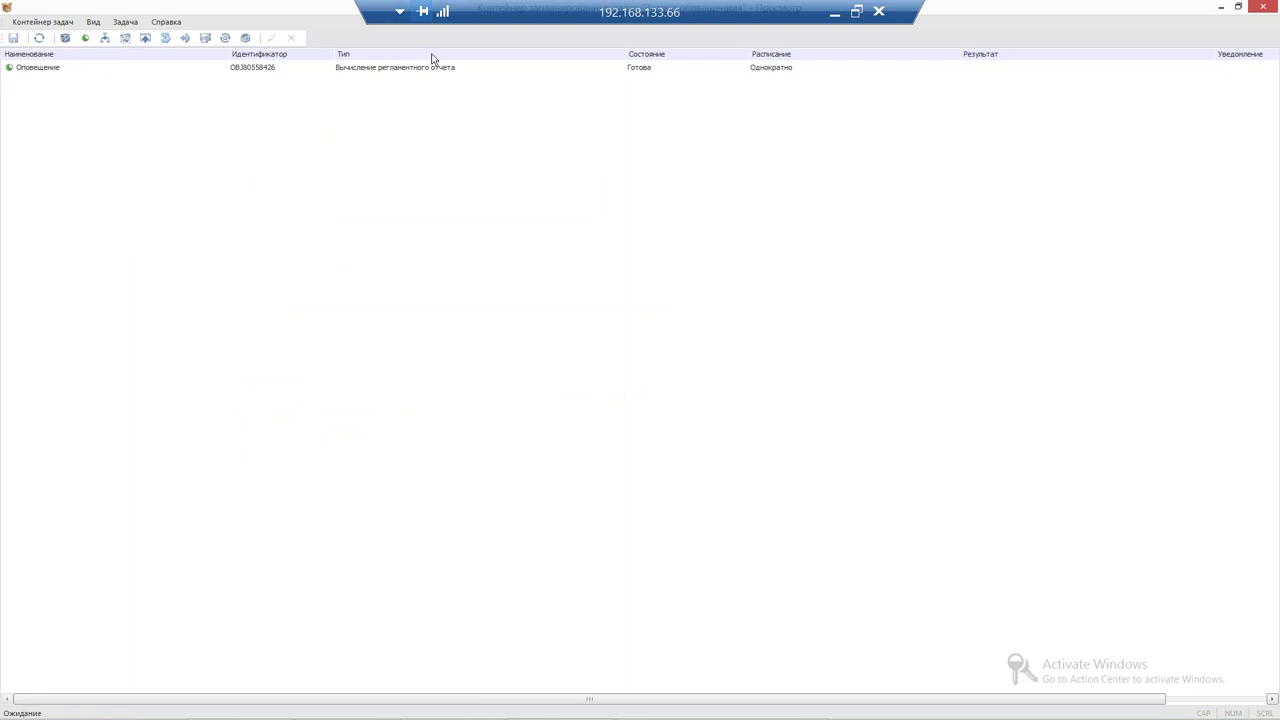
Run the Оповещение task with Выполнить from its context menu
{"action": "left_click", "coordinate": [282, 66]}
{"action": "right_click", "coordinate": [72, 77]}
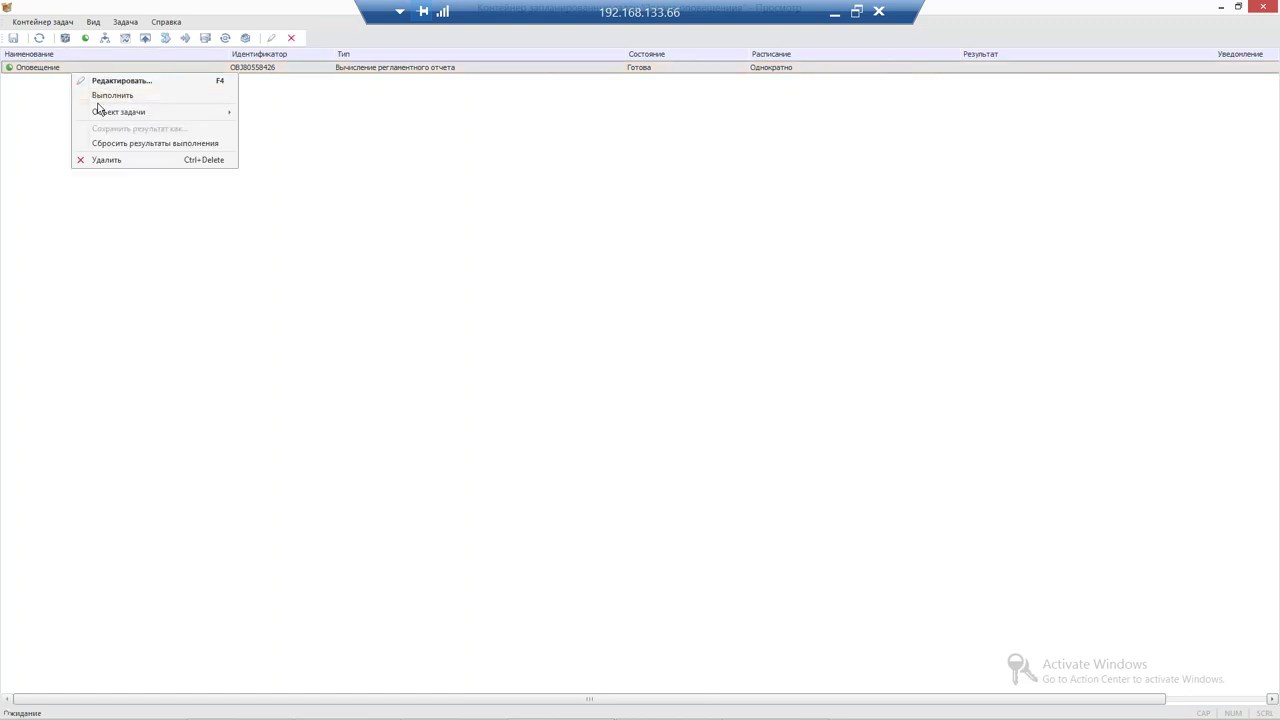
{"action": "left_click", "coordinate": [105, 97]}
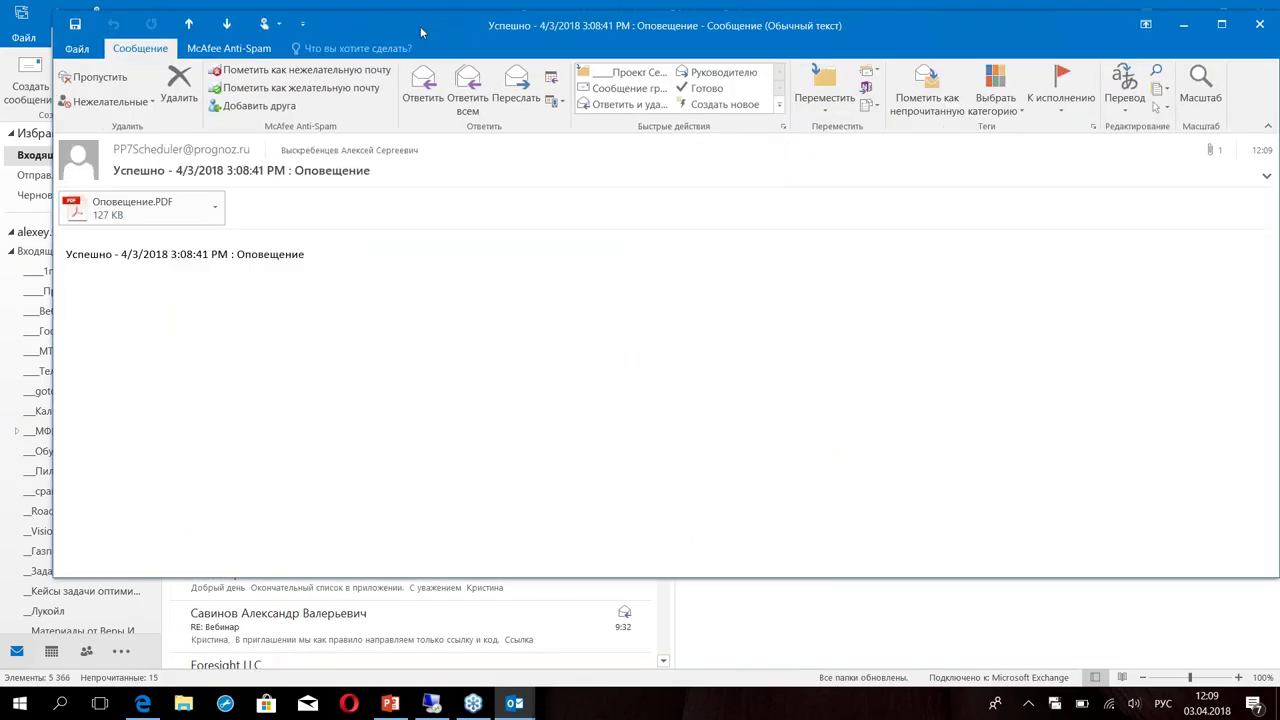
Maximize the success notification e-mail and open its Оповещение.PDF attachment
{"action": "double_click", "coordinate": [420, 26]}
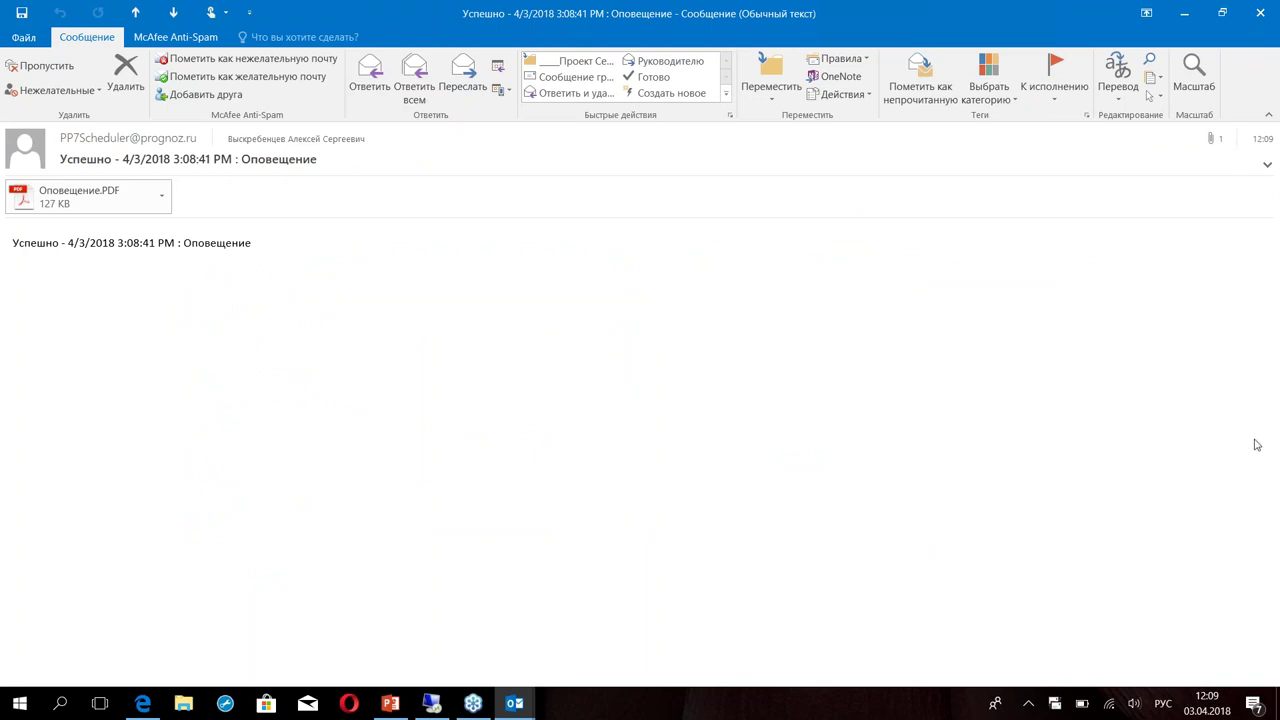
{"action": "double_click", "coordinate": [62, 204]}
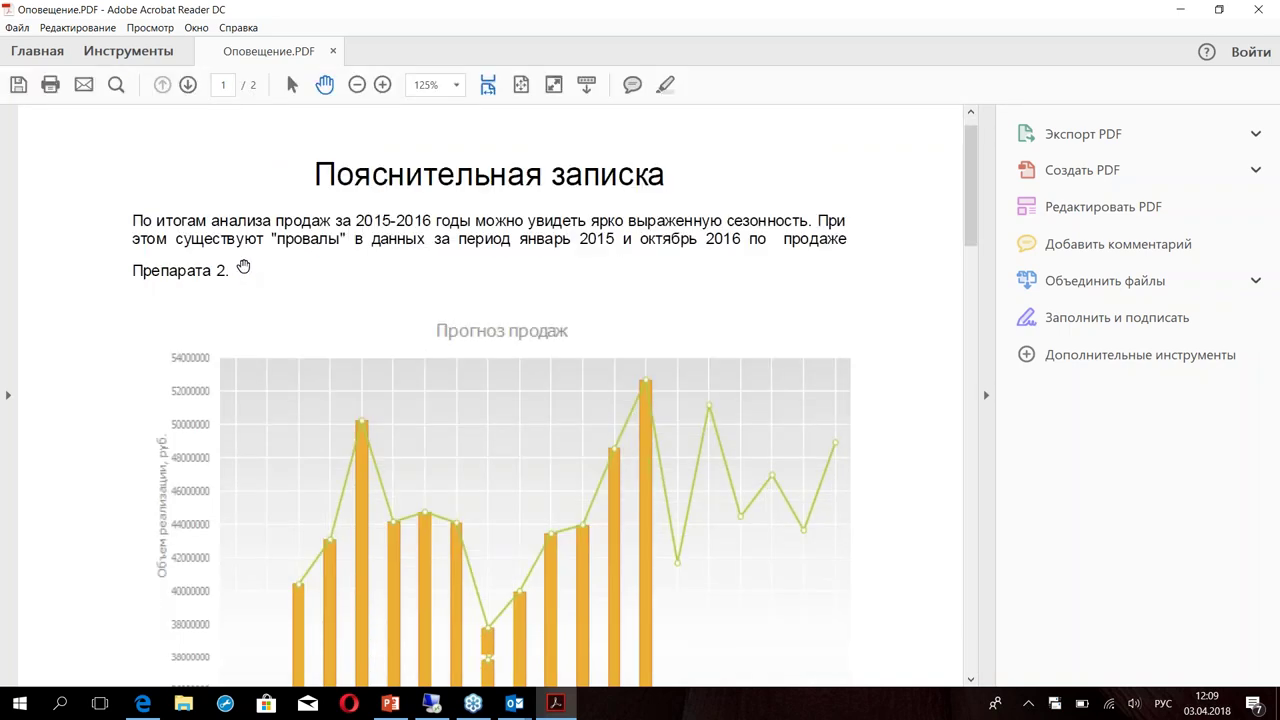
Scroll through the note and forecast pages of the PDF, then close Prognoz's task container
{"action": "scroll", "coordinate": [243, 266], "scroll_direction": "down", "scroll_amount": 5}
{"action": "scroll", "coordinate": [466, 491], "scroll_direction": "down", "scroll_amount": 3}
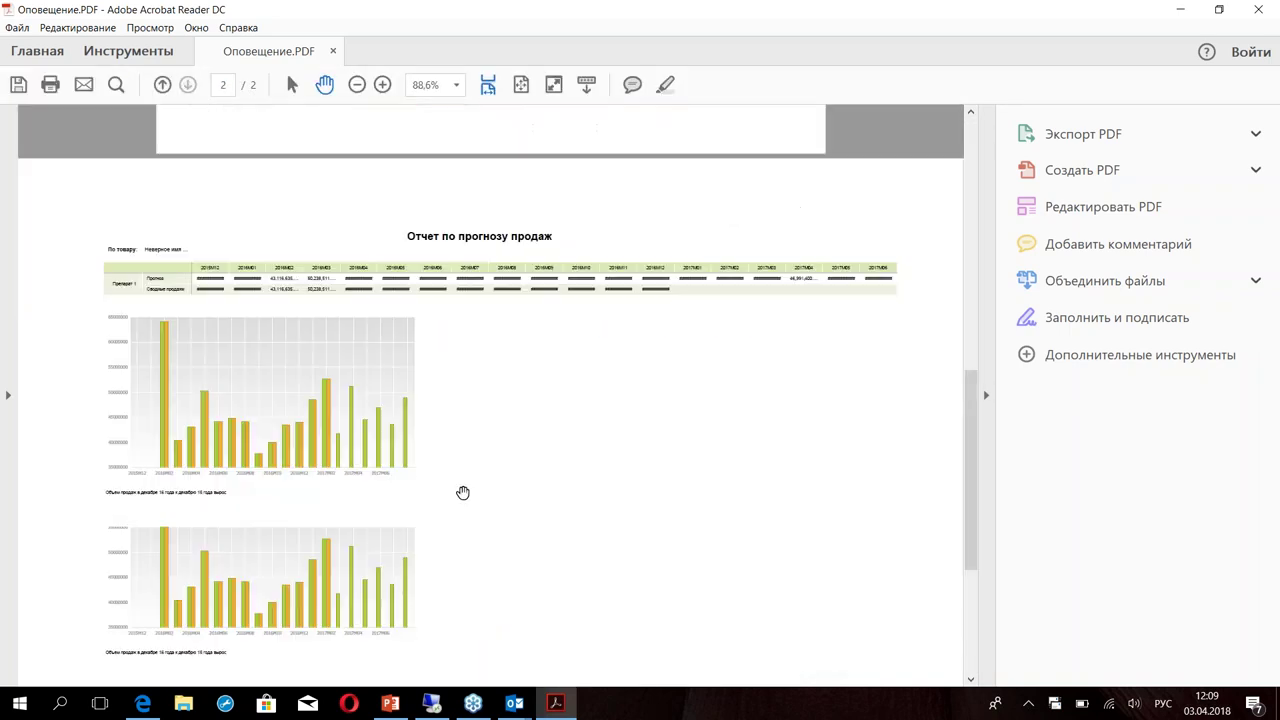
{"action": "scroll", "coordinate": [512, 423], "scroll_direction": "up", "scroll_amount": 5}
{"action": "scroll", "coordinate": [512, 423], "scroll_direction": "up", "scroll_amount": 6}
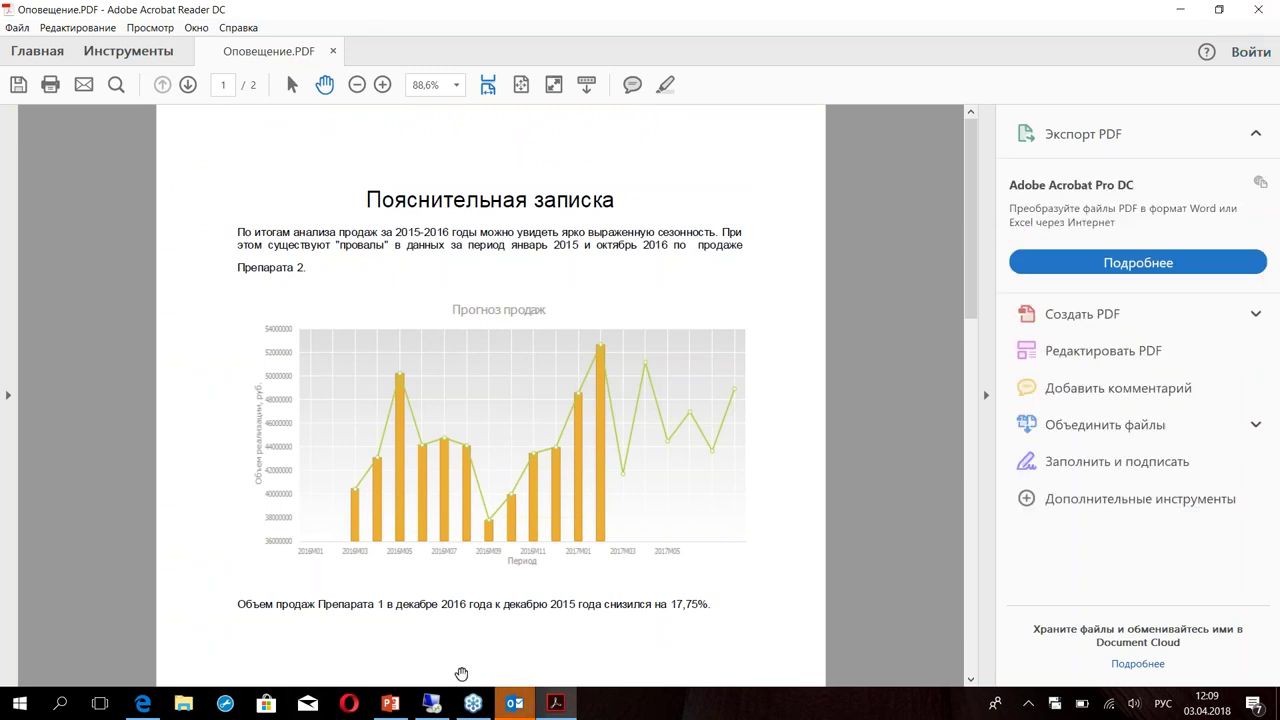
{"action": "left_click", "coordinate": [433, 704]}
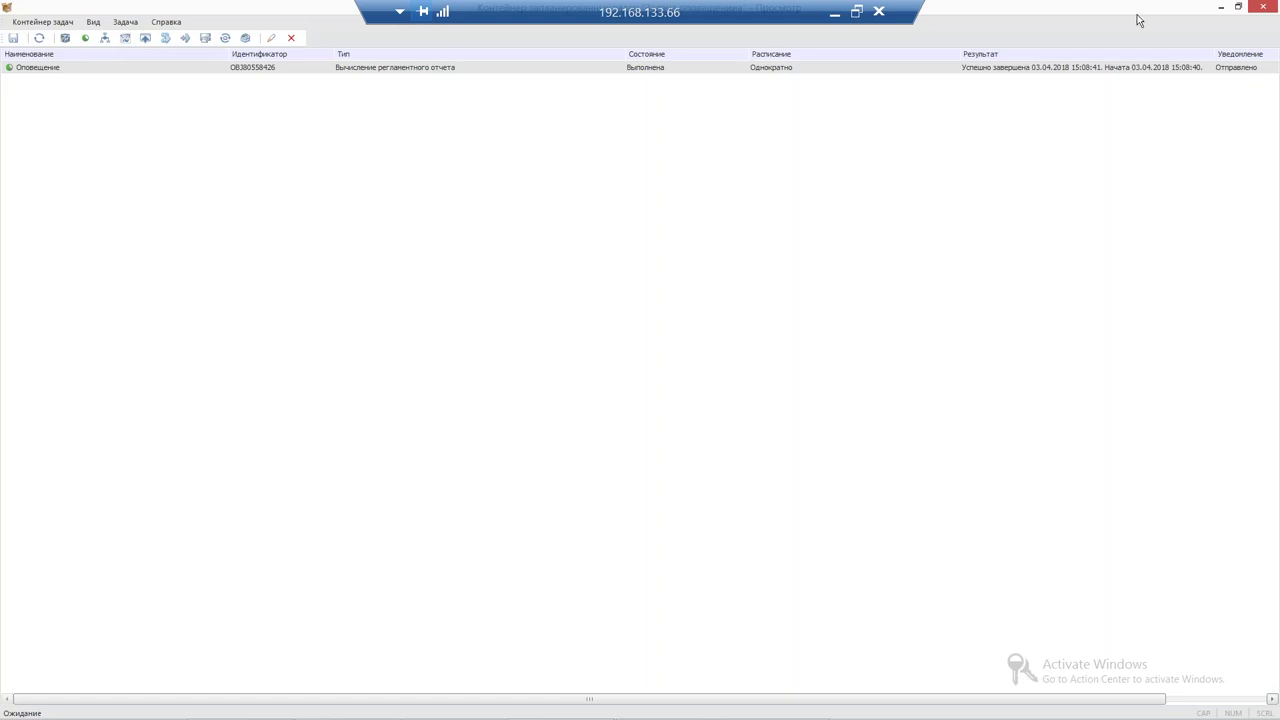
{"action": "left_click", "coordinate": [1263, 8]}
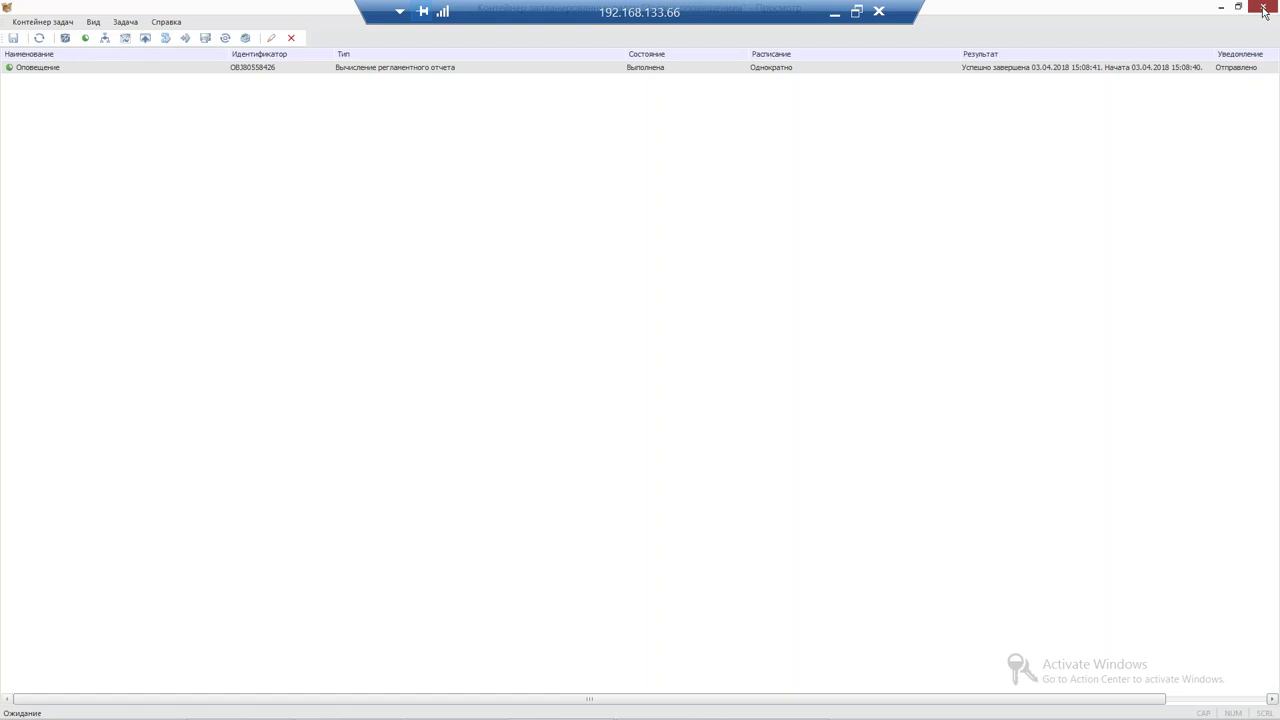
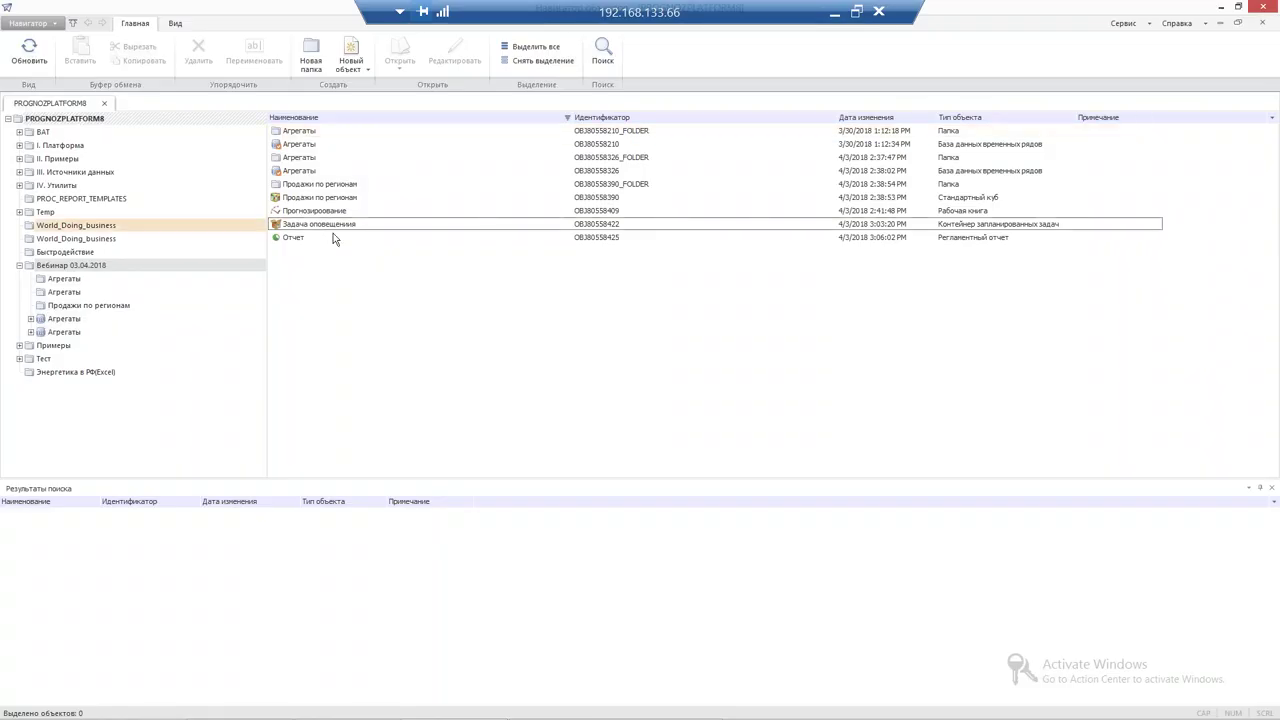
Open the Агрегаты time-series database from the Navigator as a workbook
{"action": "left_click", "coordinate": [306, 211]}
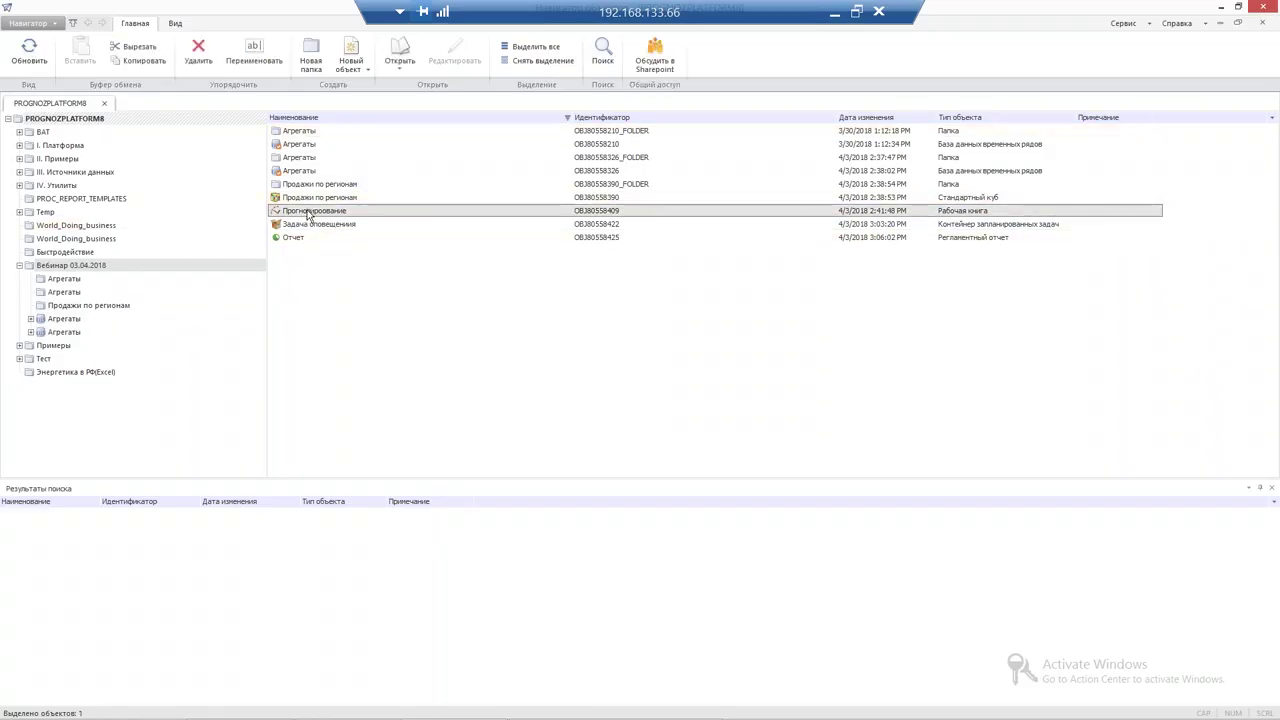
{"action": "right_click", "coordinate": [308, 213]}
{"action": "left_click", "coordinate": [287, 175]}
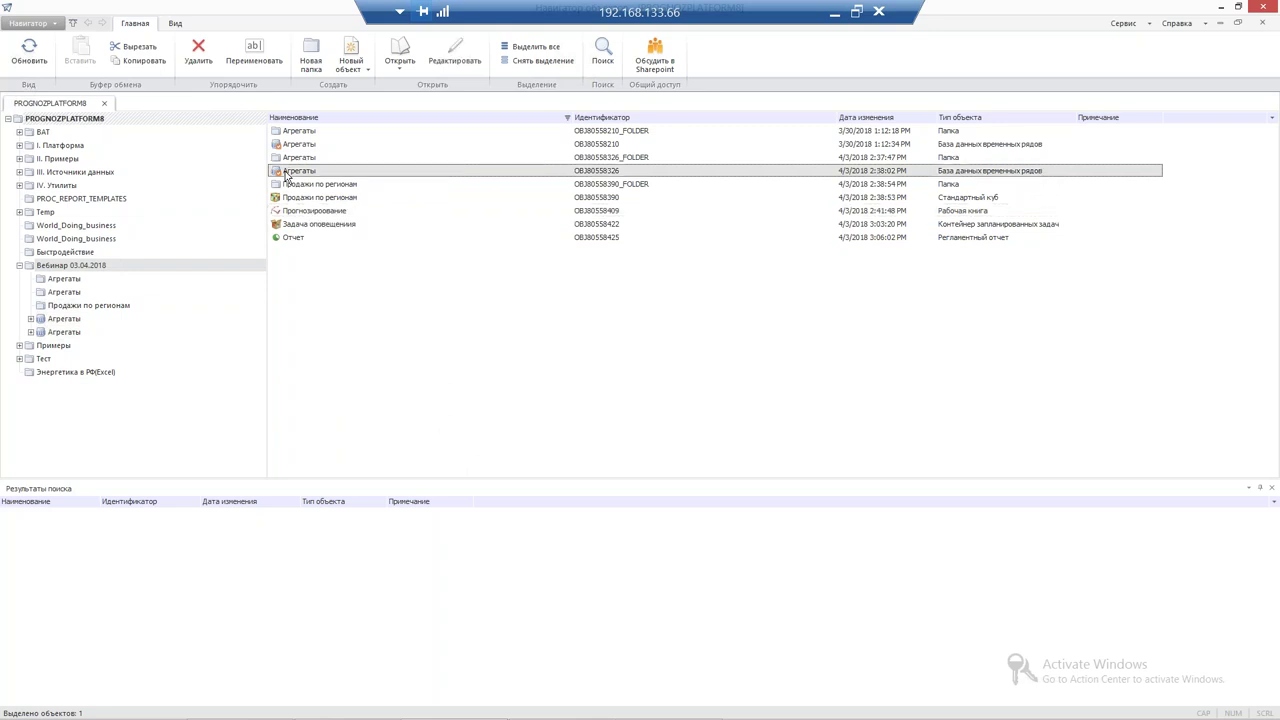
{"action": "right_click", "coordinate": [287, 175]}
{"action": "mouse_move", "coordinate": [400, 191]}
{"action": "left_click", "coordinate": [495, 228]}
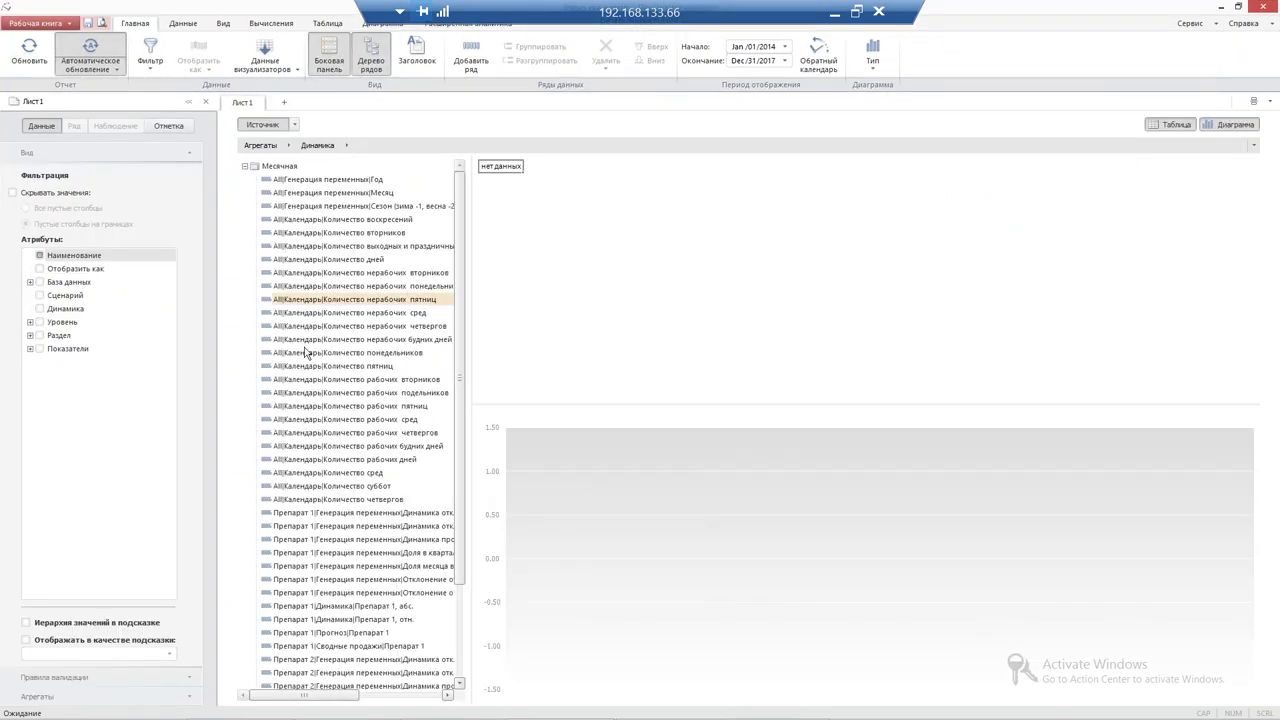
Add all Препарат 1 and Препарат 2 series to the workbook's table and chart
{"action": "scroll", "coordinate": [306, 354], "scroll_direction": "down", "scroll_amount": 3}
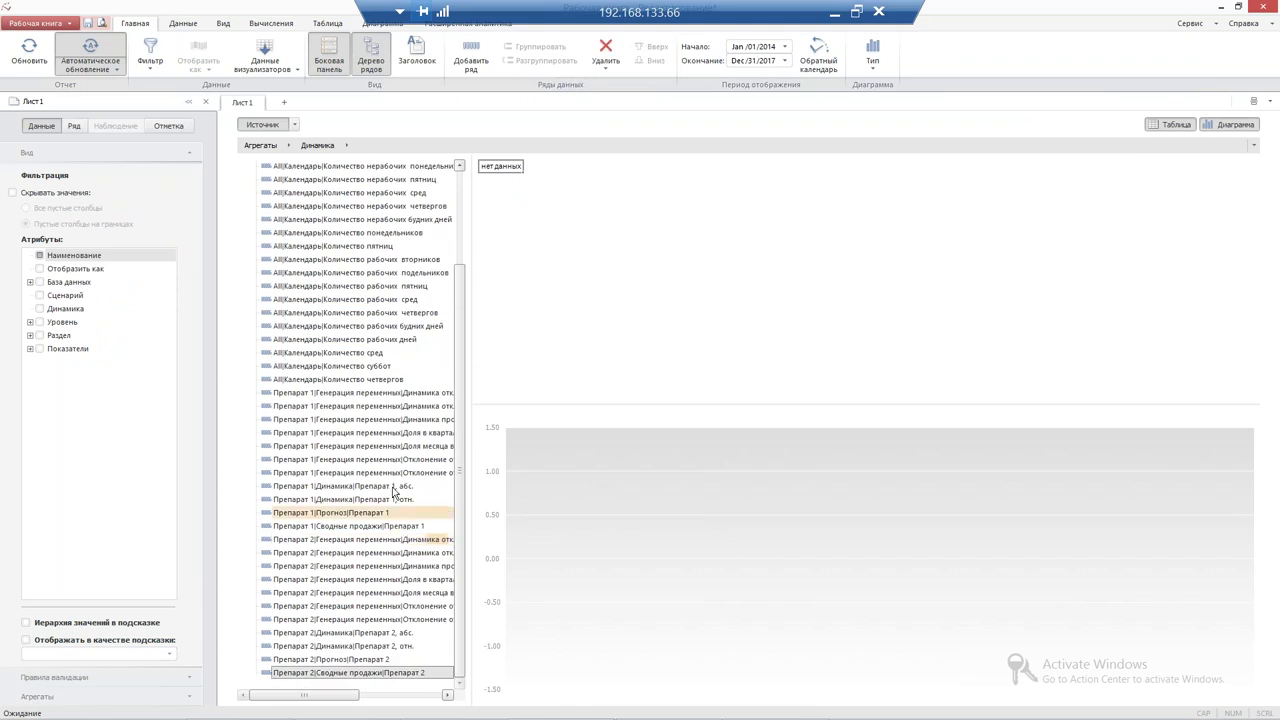
{"action": "left_click", "coordinate": [394, 472], "text": "shift"}
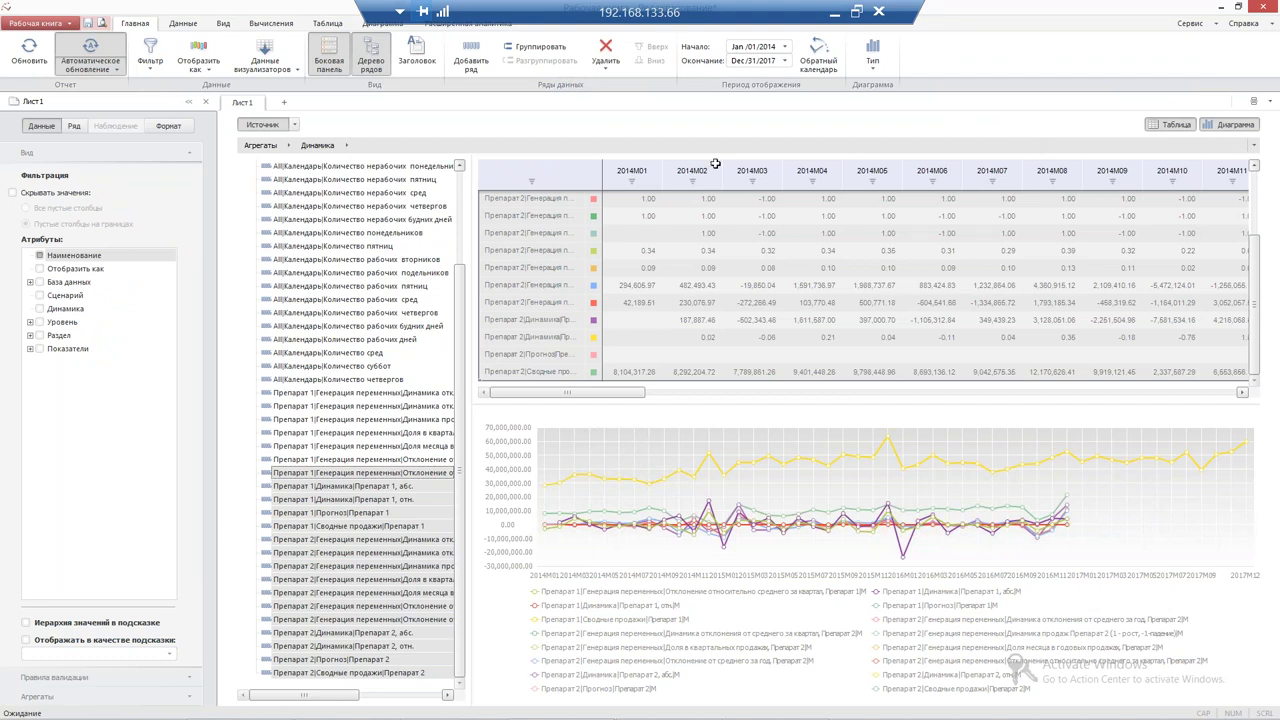
{"action": "scroll", "coordinate": [519, 354], "scroll_direction": "up", "scroll_amount": 2}
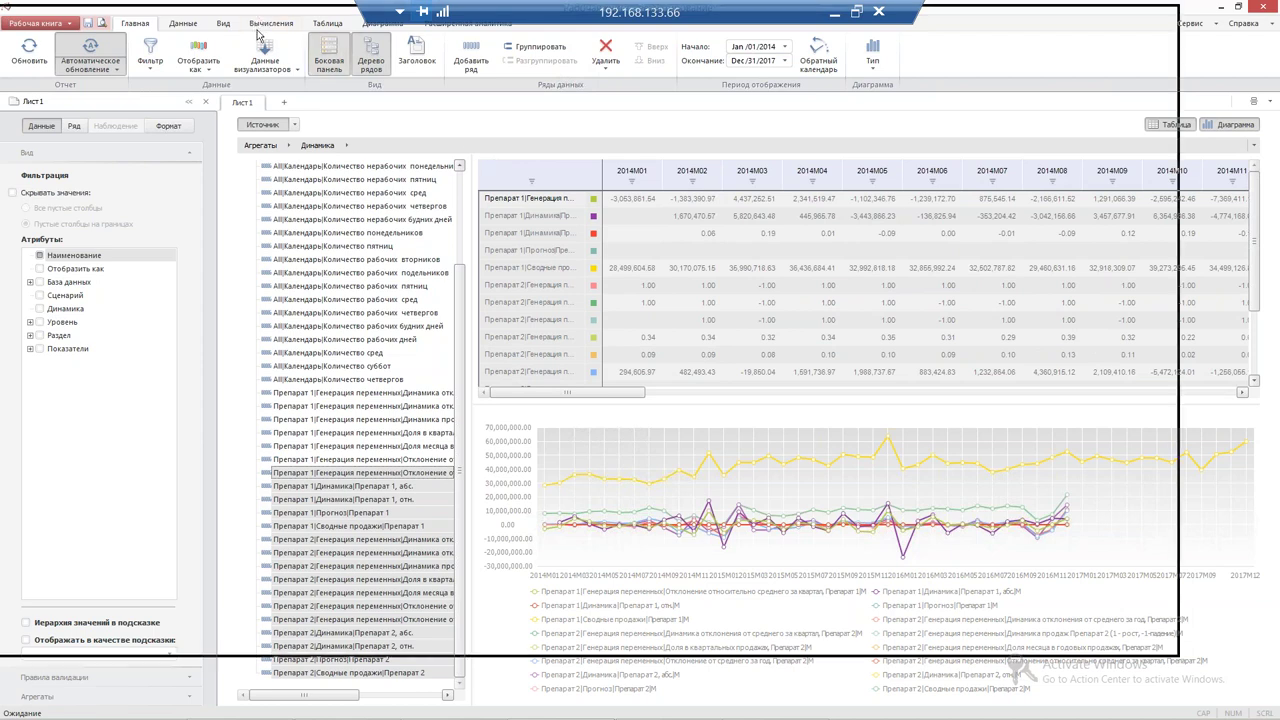
{"action": "scroll", "coordinate": [670, 334], "scroll_direction": "down", "scroll_amount": 3}
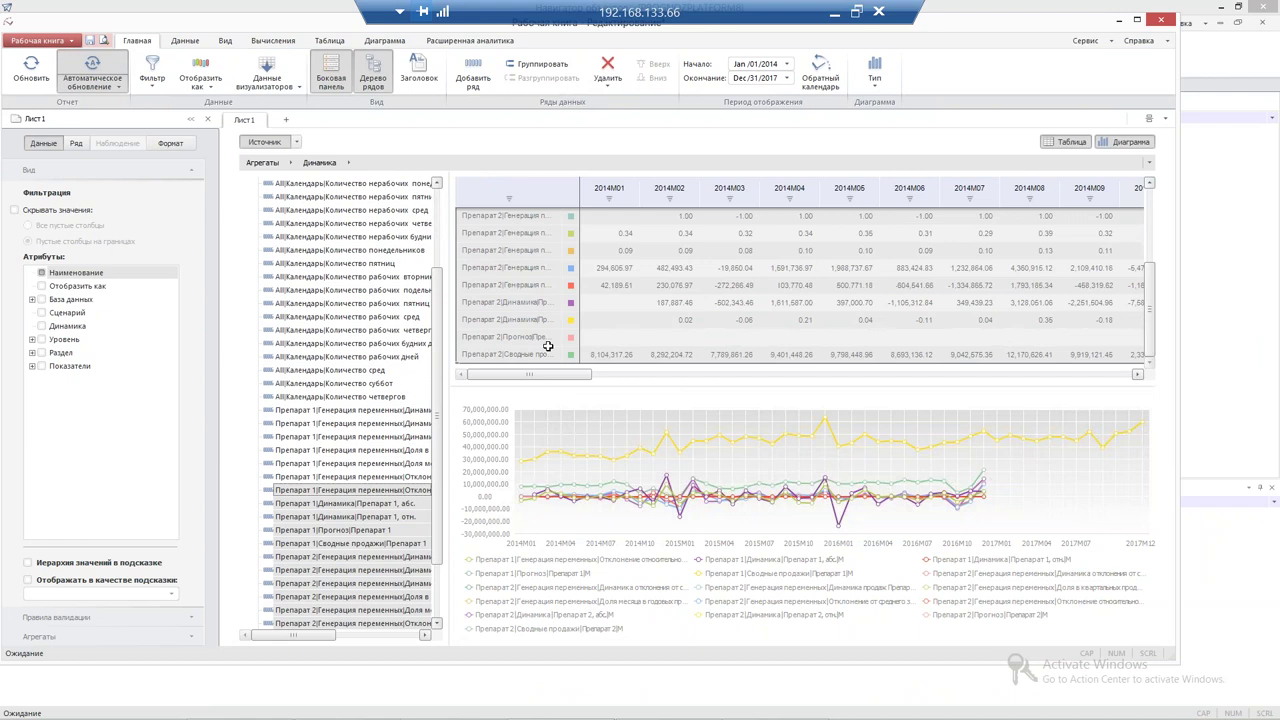
{"action": "scroll", "coordinate": [668, 334], "scroll_direction": "down", "scroll_amount": 3}
{"action": "scroll", "coordinate": [586, 334], "scroll_direction": "up", "scroll_amount": 4}
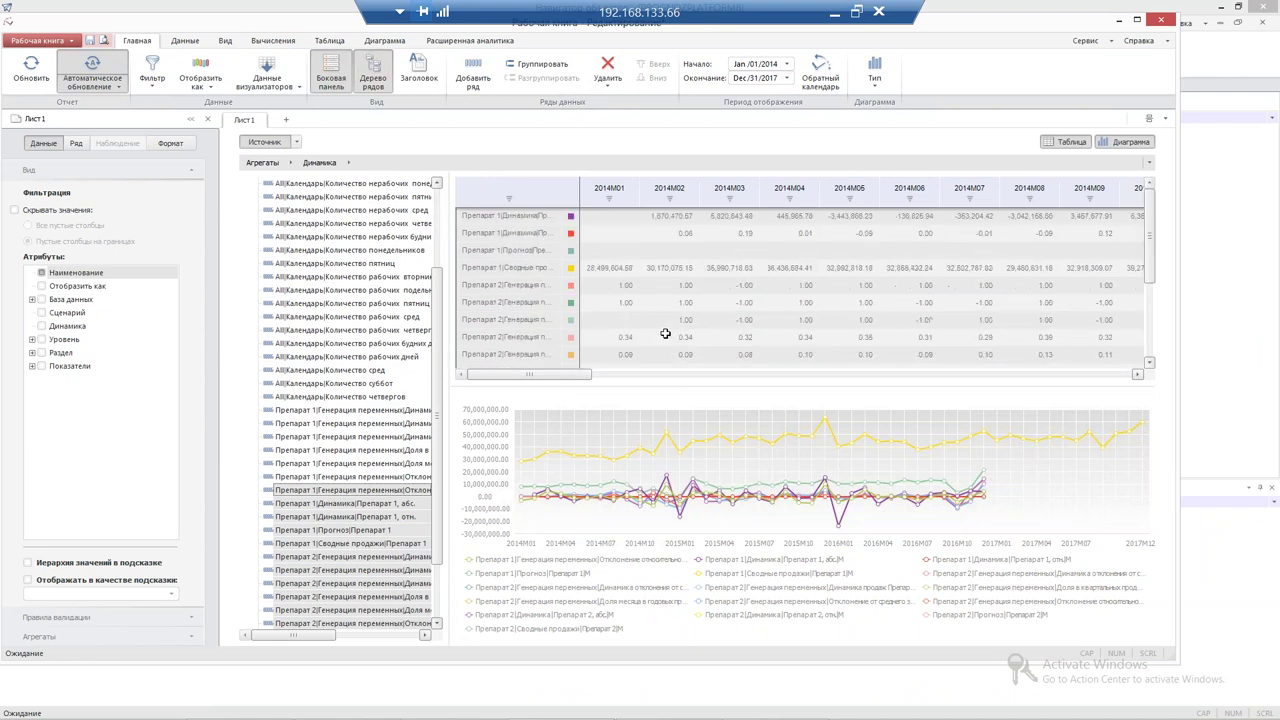
{"action": "scroll", "coordinate": [591, 349], "scroll_direction": "down", "scroll_amount": 3}
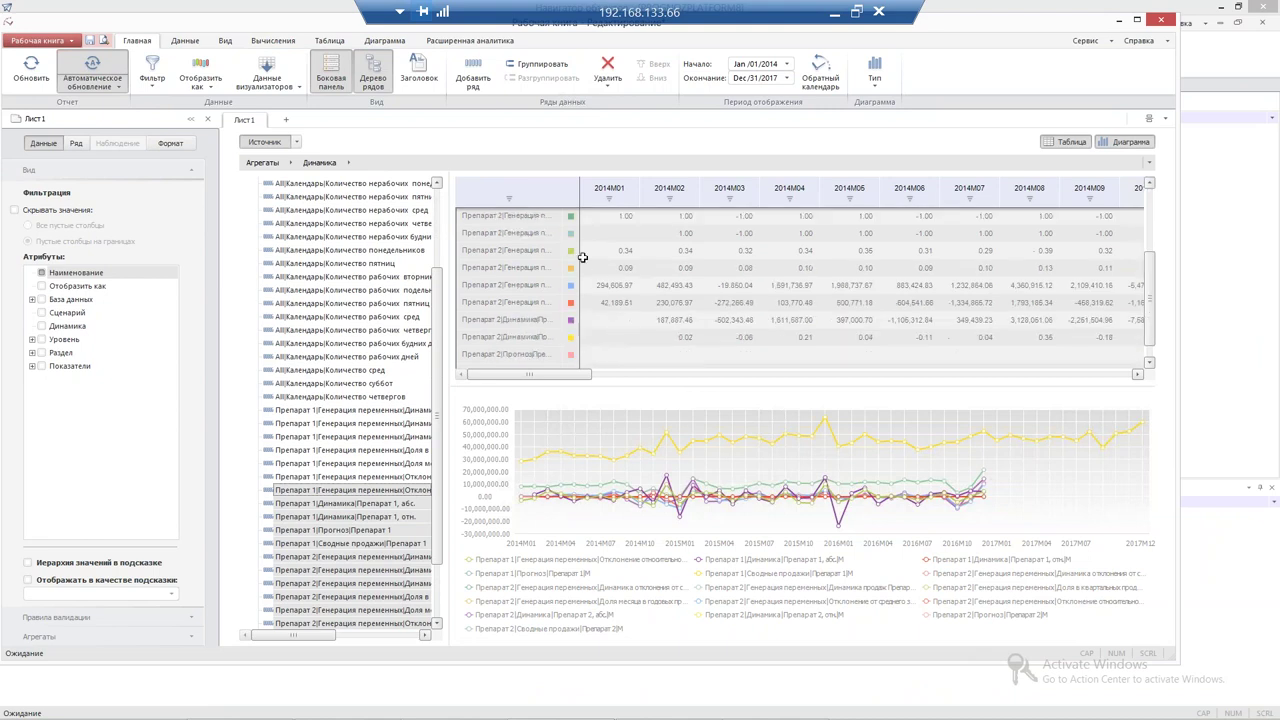
{"action": "left_click", "coordinate": [280, 44]}
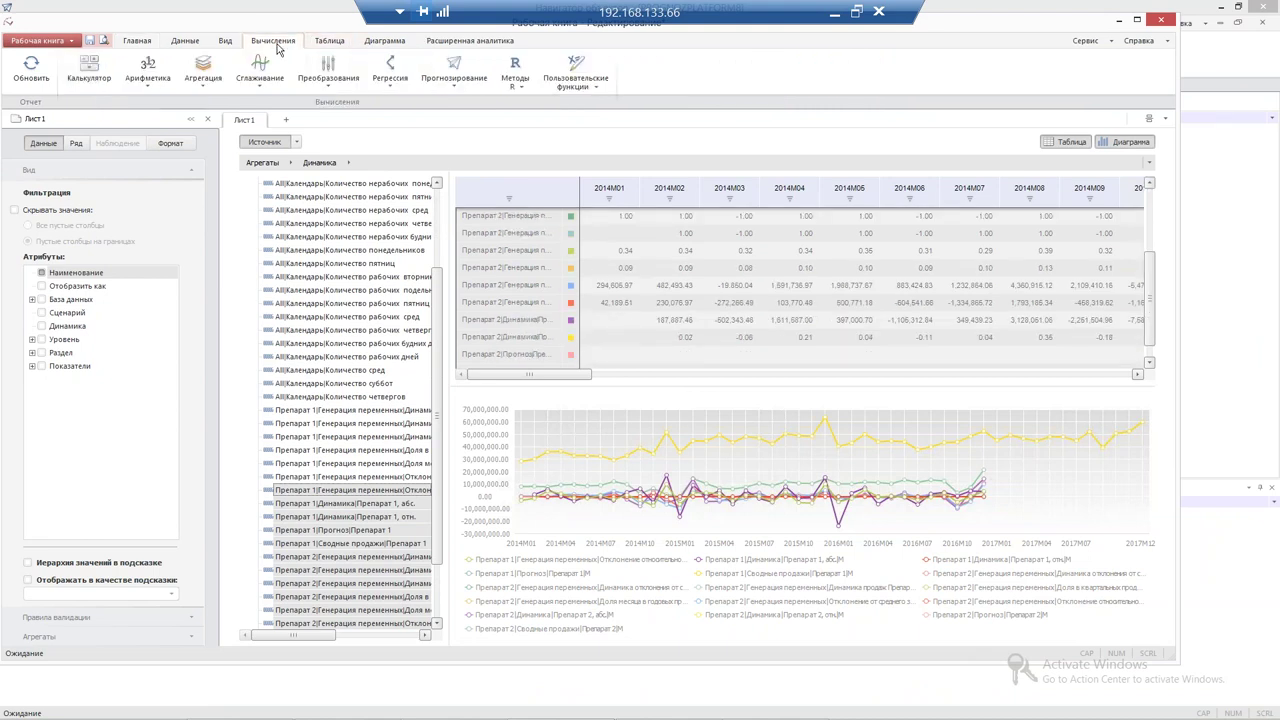
Forecast all series with a linear trend using an additive seasonal effect with period 12
{"action": "left_click", "coordinate": [450, 78]}
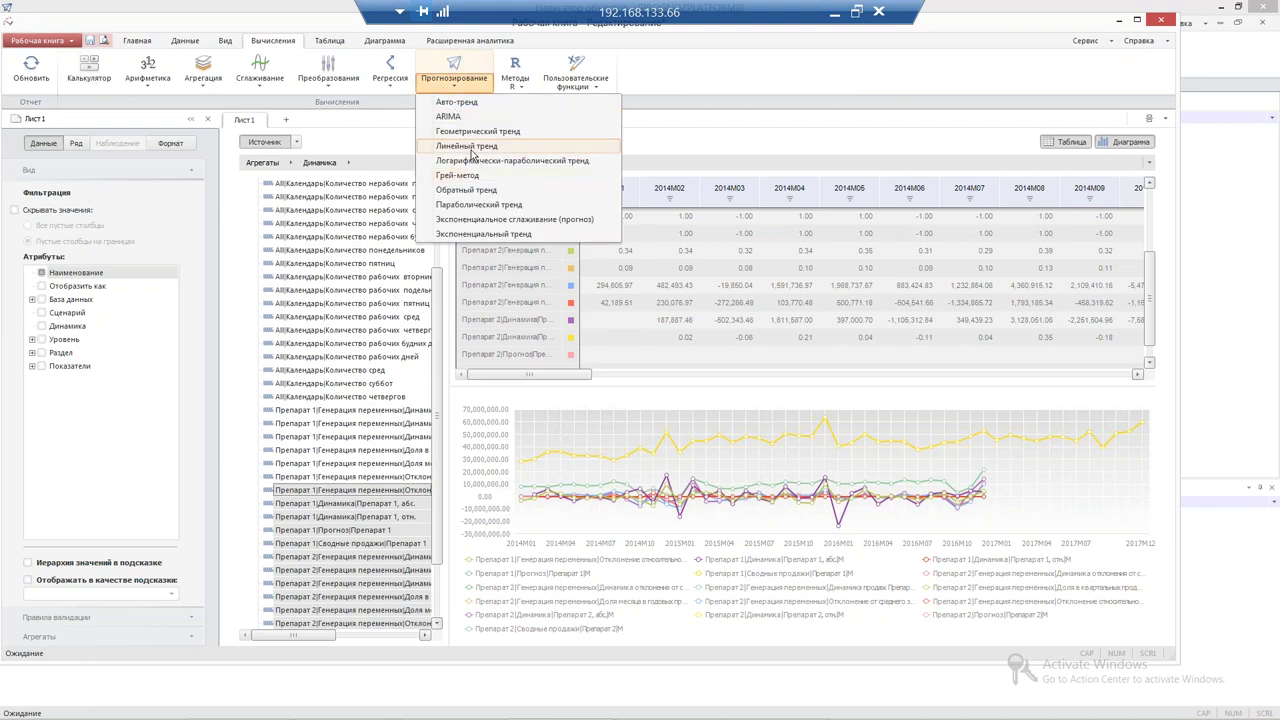
{"action": "left_click", "coordinate": [466, 146]}
{"action": "left_click", "coordinate": [14, 232]}
{"action": "left_click", "coordinate": [46, 247]}
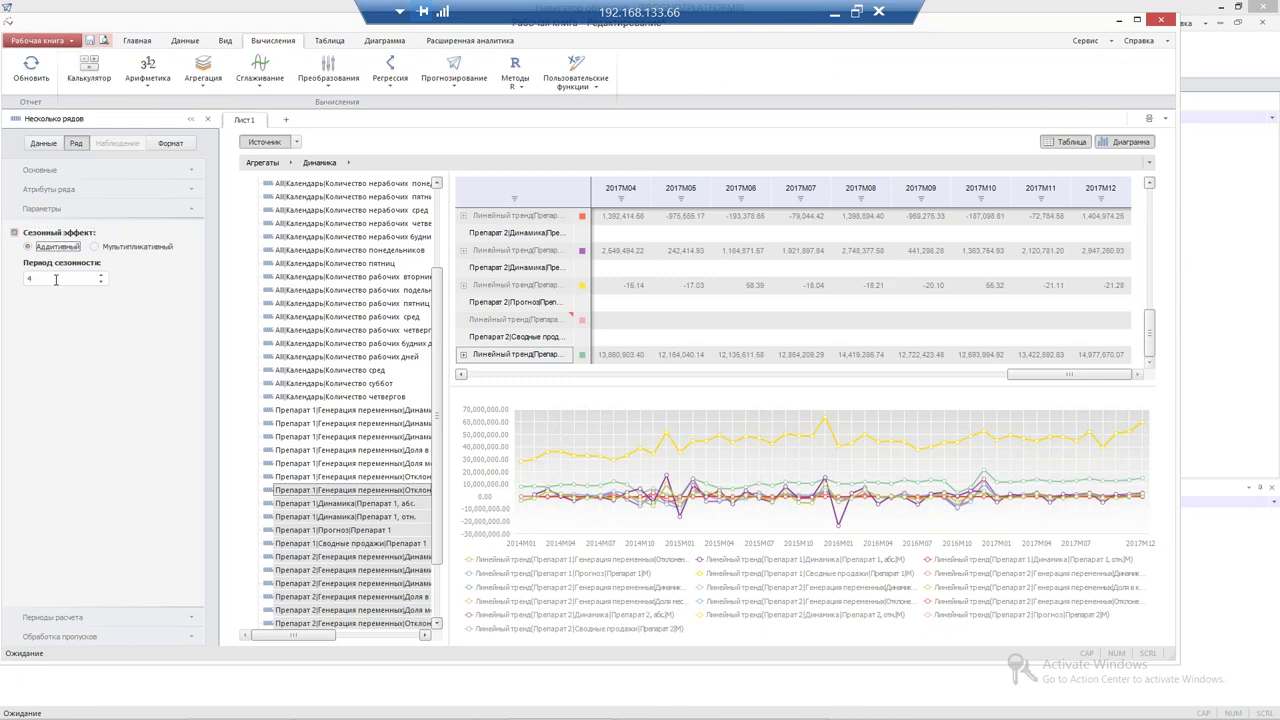
{"action": "key", "text": "Tab"}
{"action": "type", "text": "12"}
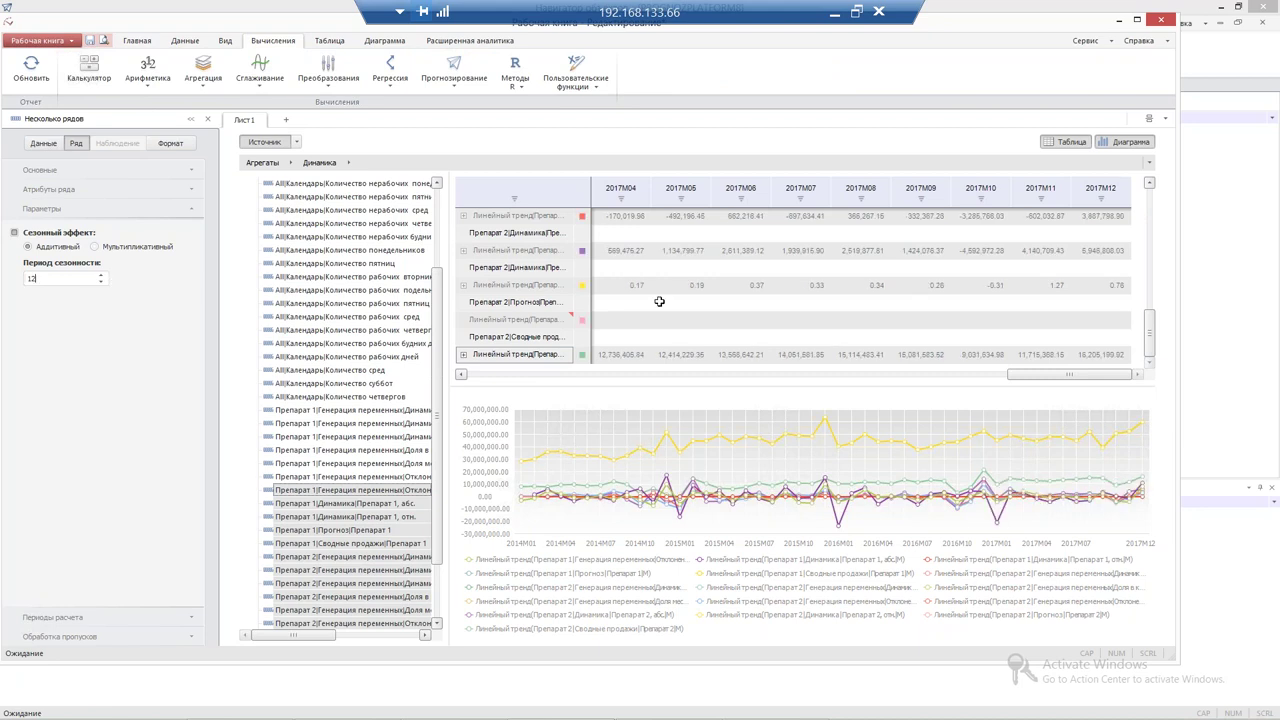
{"action": "left_click_drag", "start_coordinate": [1033, 377], "coordinate": [501, 381]}
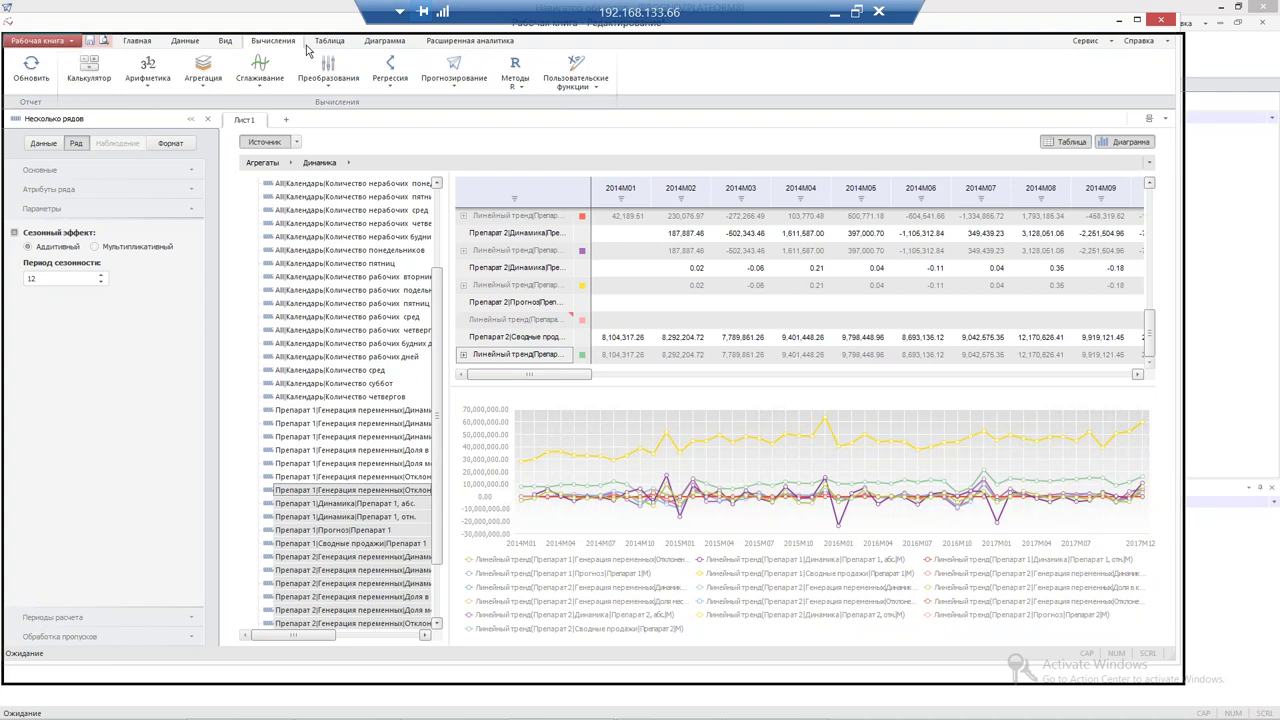
{"action": "left_click_drag", "start_coordinate": [307, 50], "coordinate": [326, 43]}
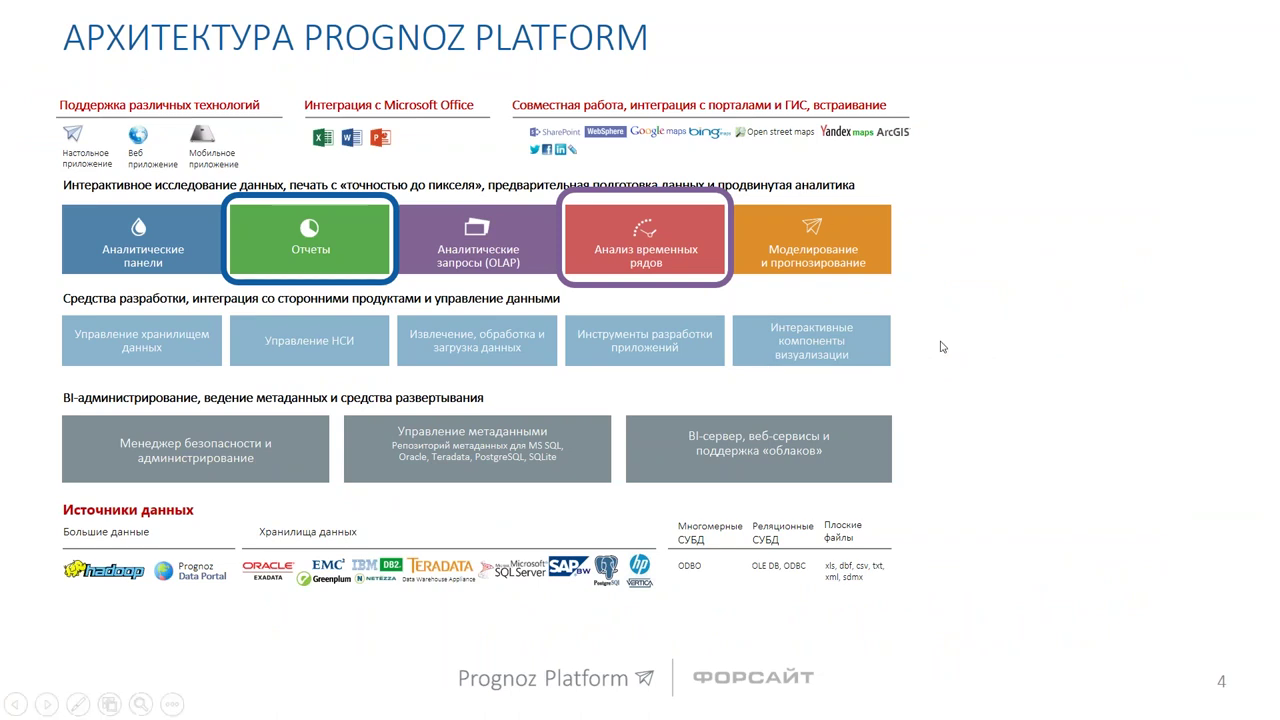
End the PowerPoint slideshow and switch back to the remote desktop session
{"action": "key", "text": "Escape"}
{"action": "left_click", "coordinate": [432, 704]}
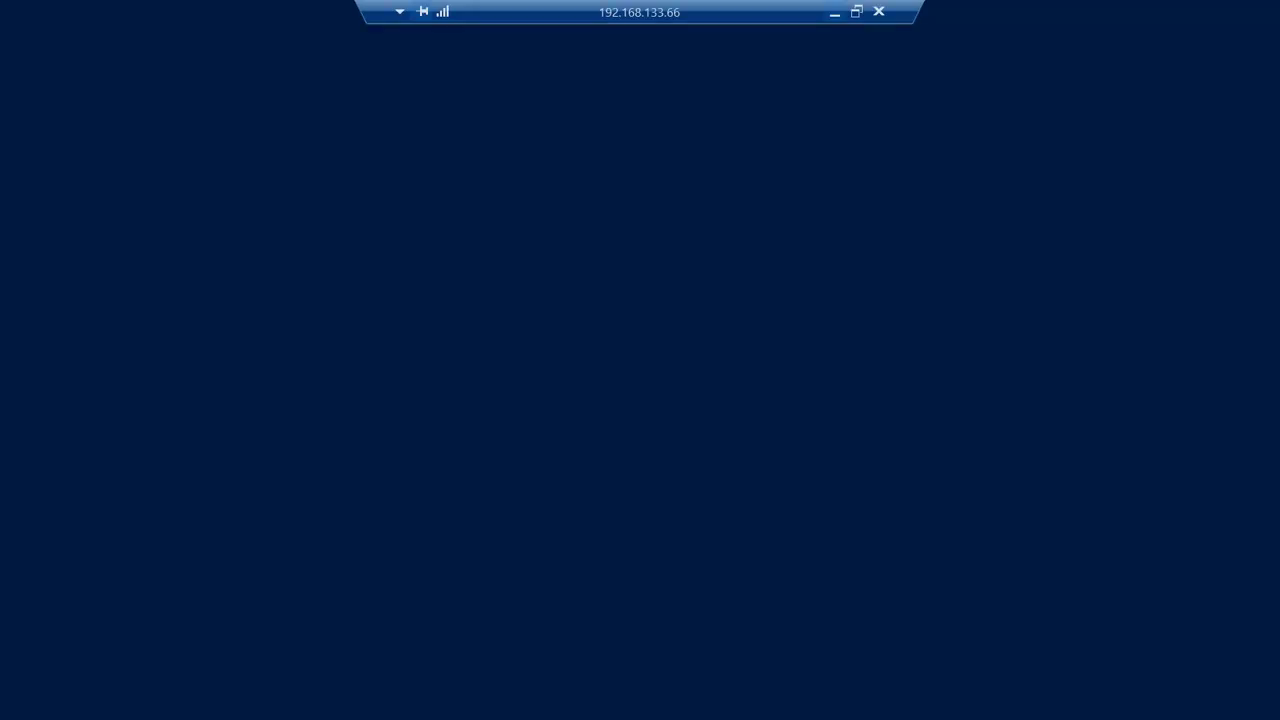
Open the Агрегаты database as an Аналитические запросы (OLAP) report
{"action": "right_click", "coordinate": [292, 179]}
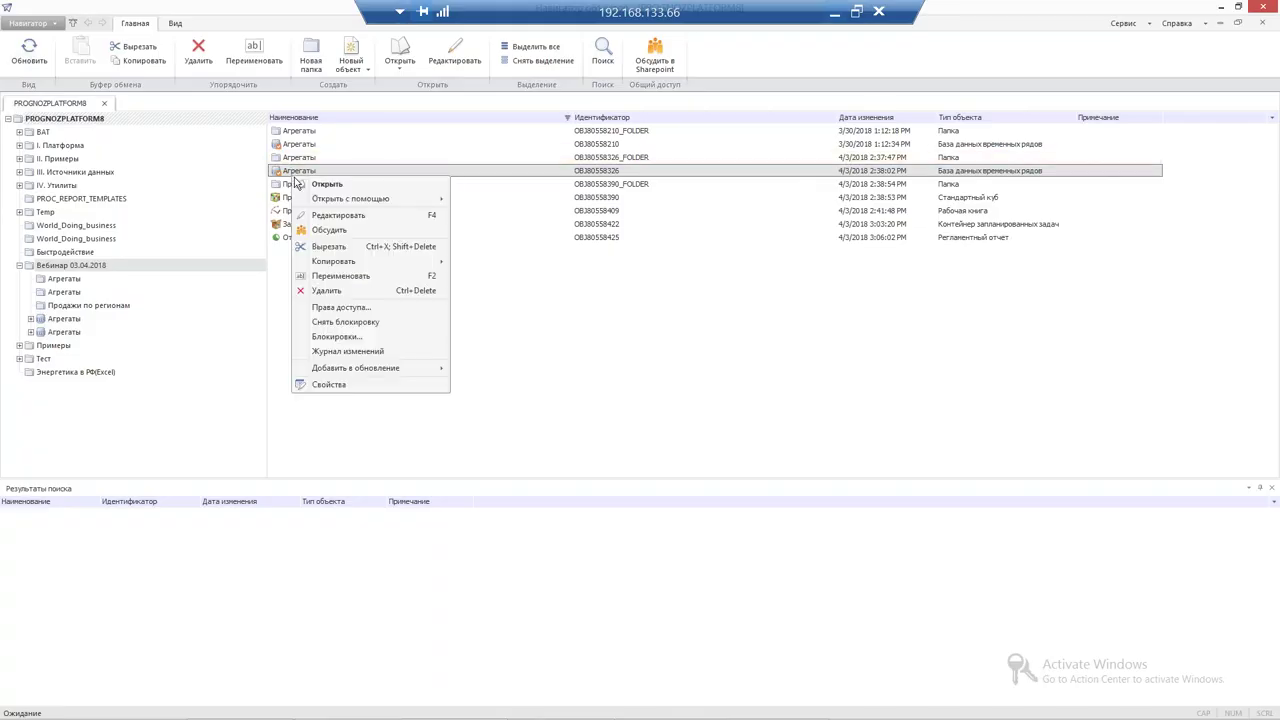
{"action": "mouse_move", "coordinate": [345, 199]}
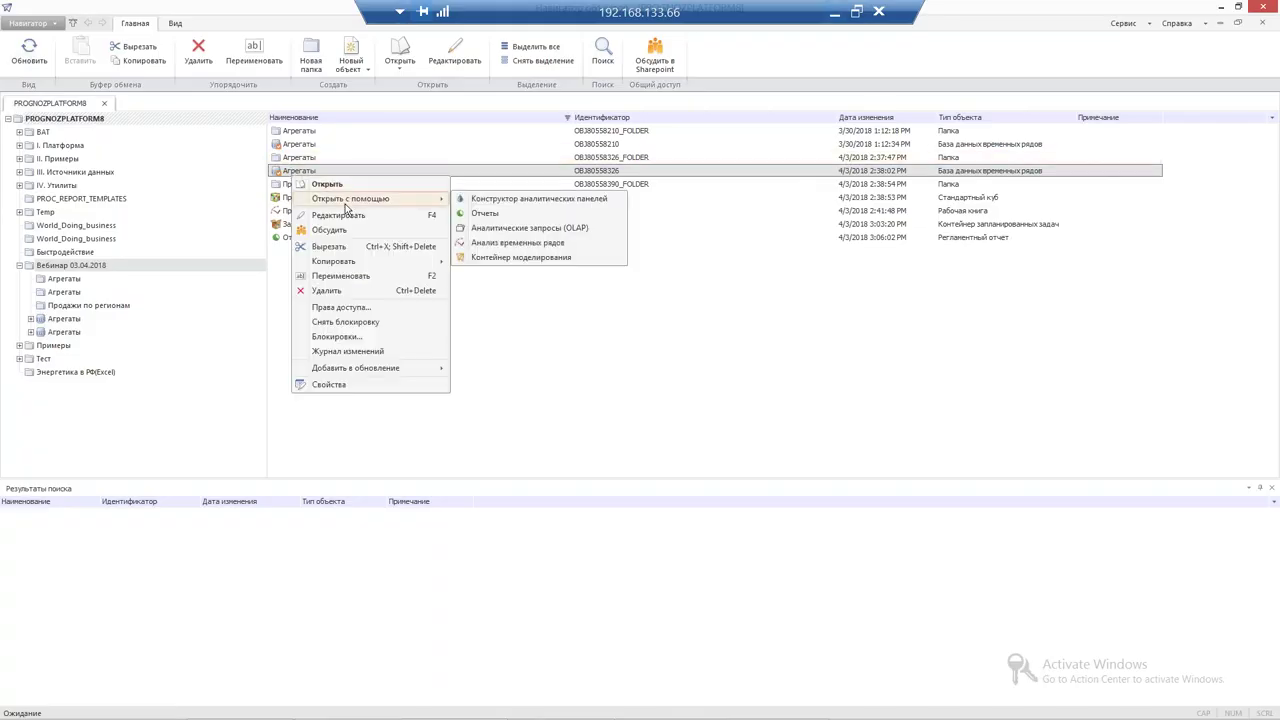
{"action": "left_click", "coordinate": [489, 232]}
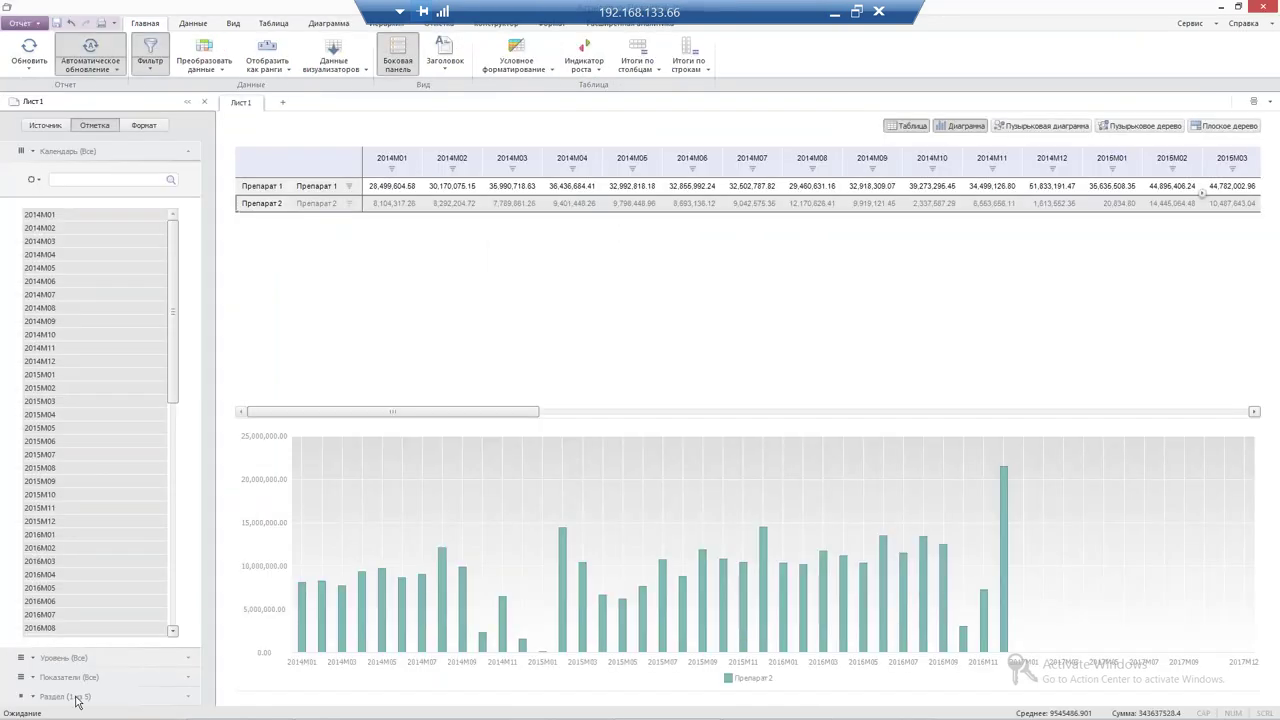
Filter the report's Раздел dimension to show only the Прогноз section
{"action": "left_click", "coordinate": [82, 686]}
{"action": "left_click", "coordinate": [50, 347]}
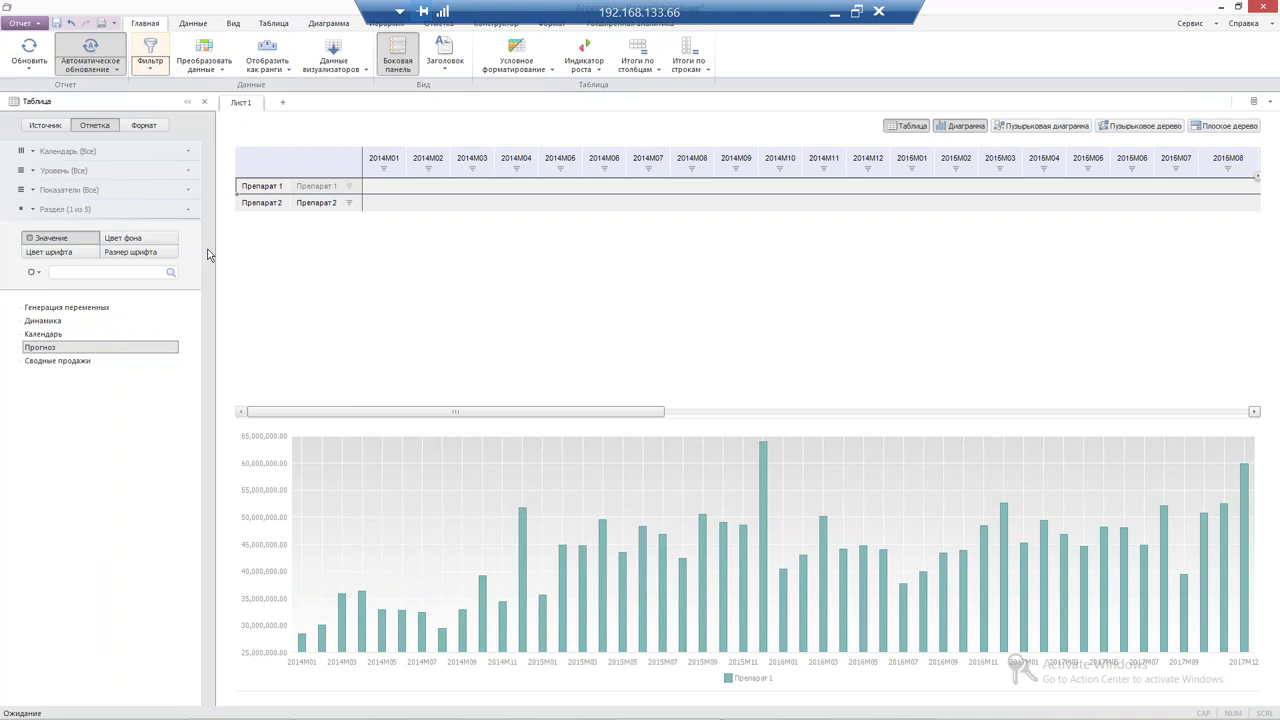
{"action": "left_click_drag", "start_coordinate": [474, 418], "coordinate": [186, 446]}
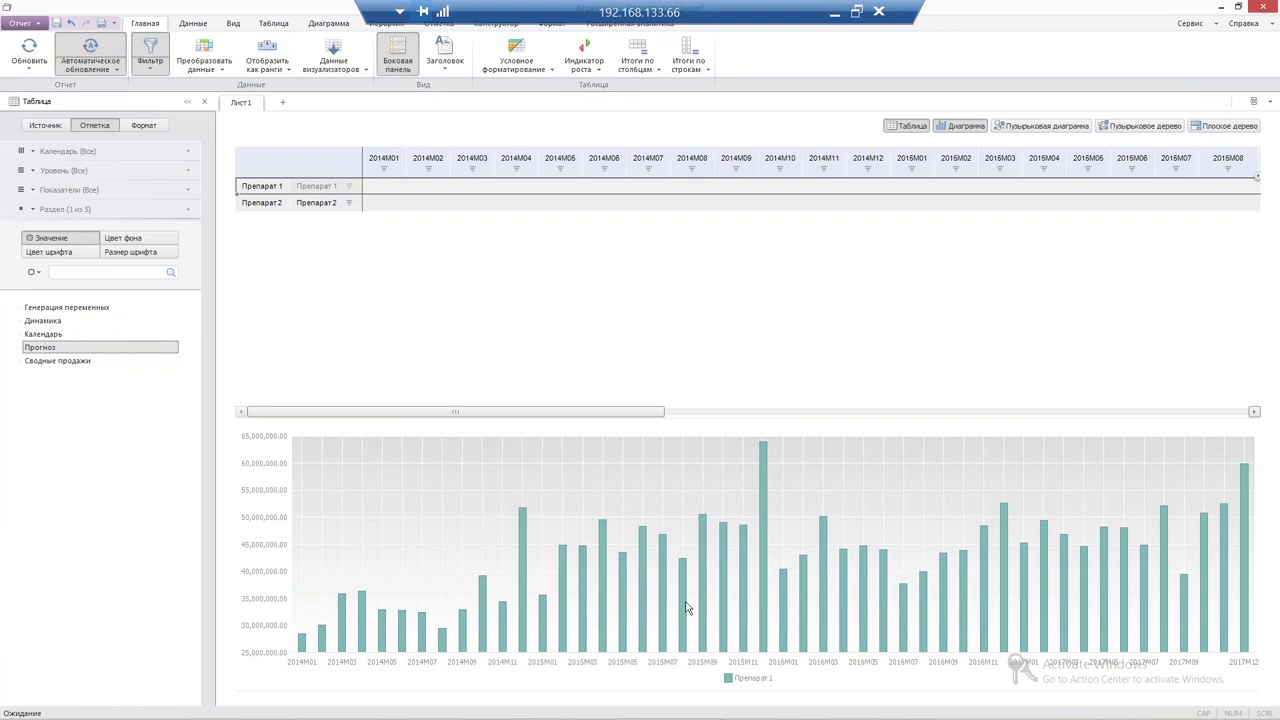